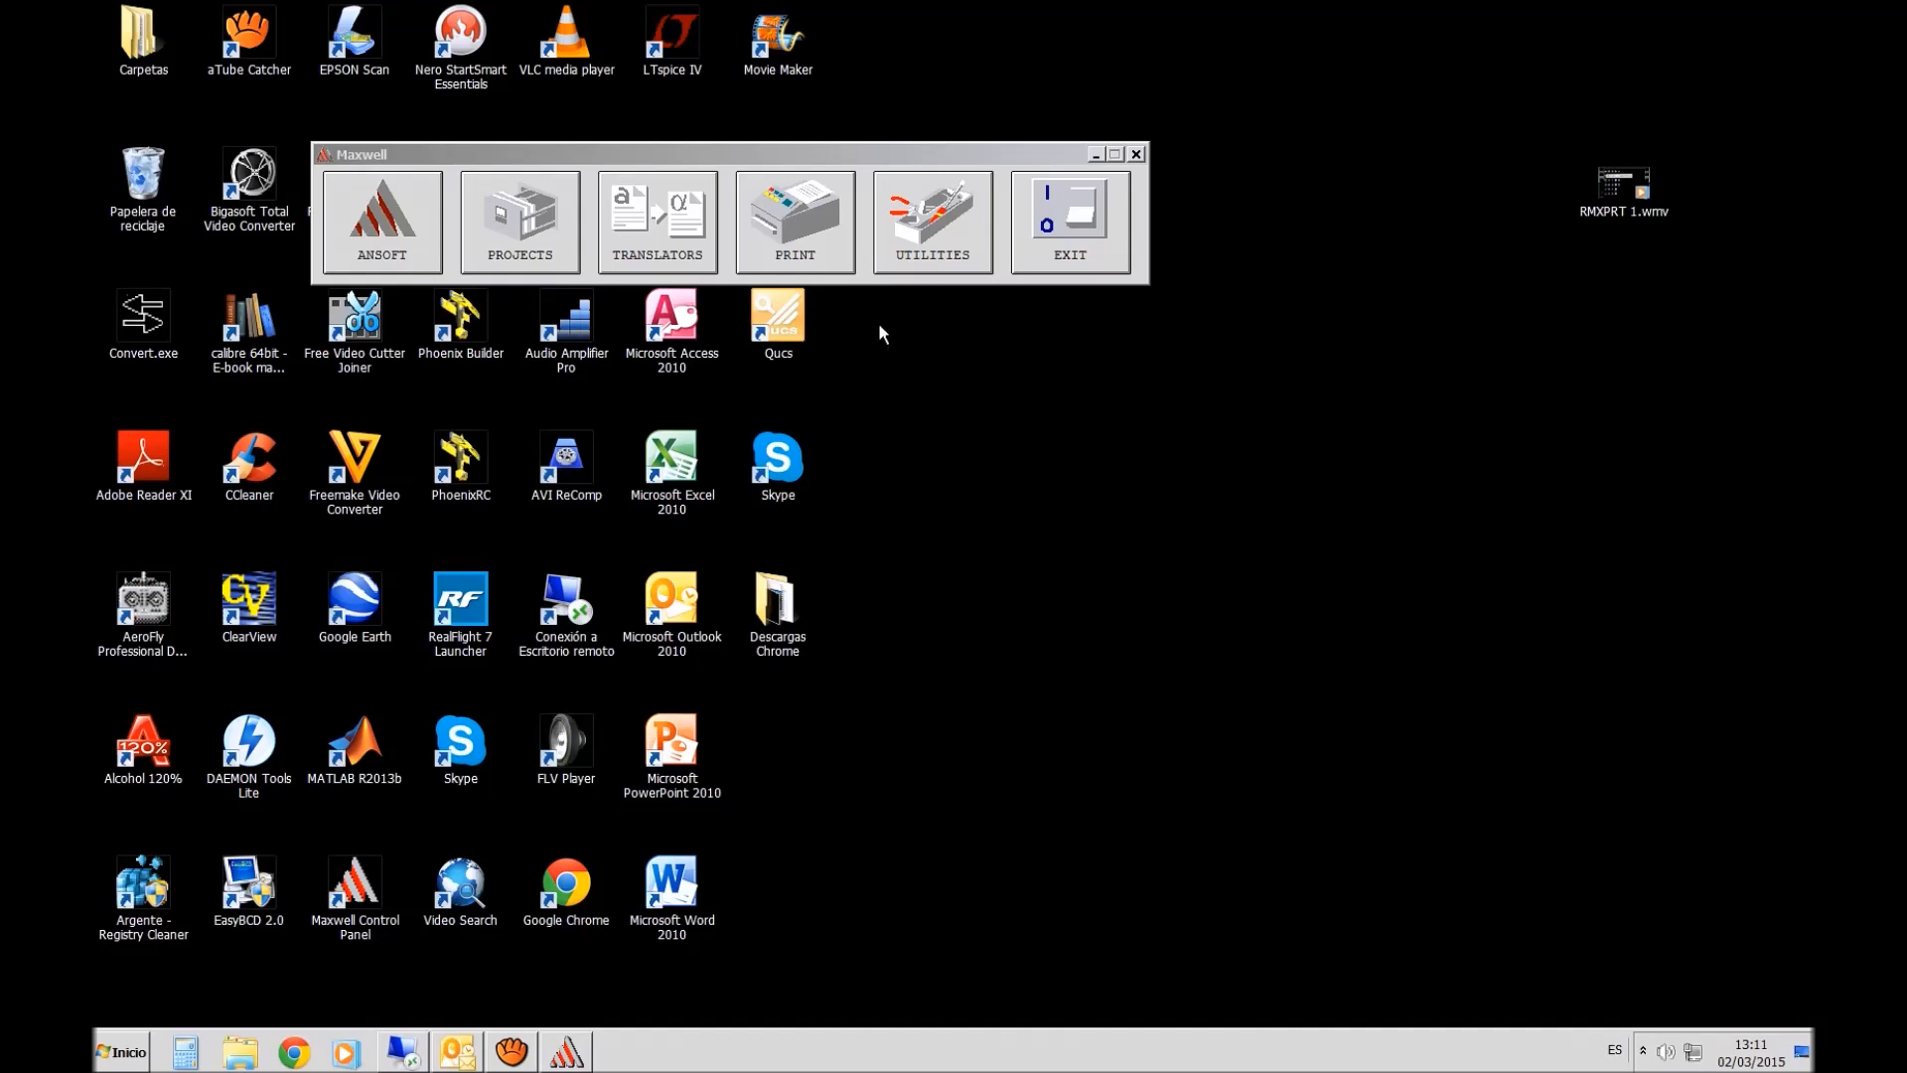
- Open the Material Manager from the Maxwell utilities and place its window clear of the screen edge
click(927, 260)
drag(600, 18, 910, 343)
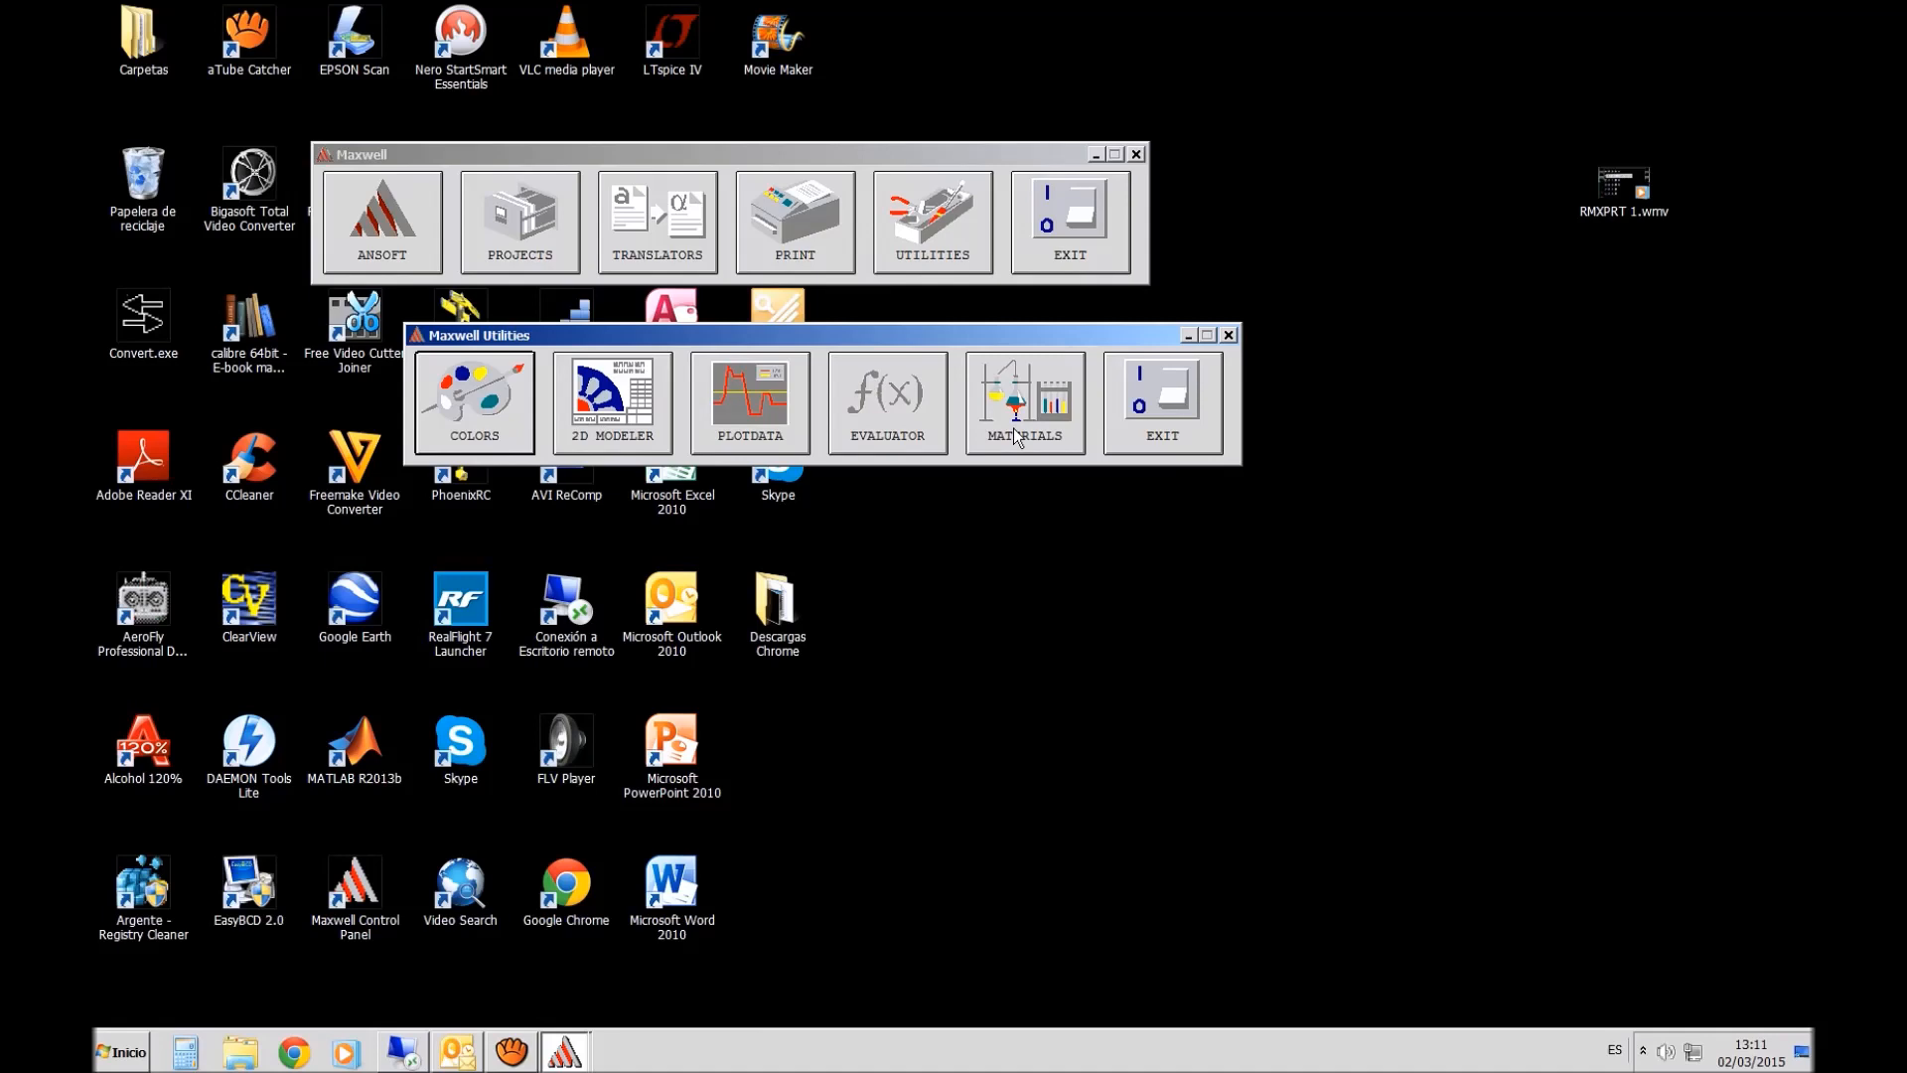
click(1017, 437)
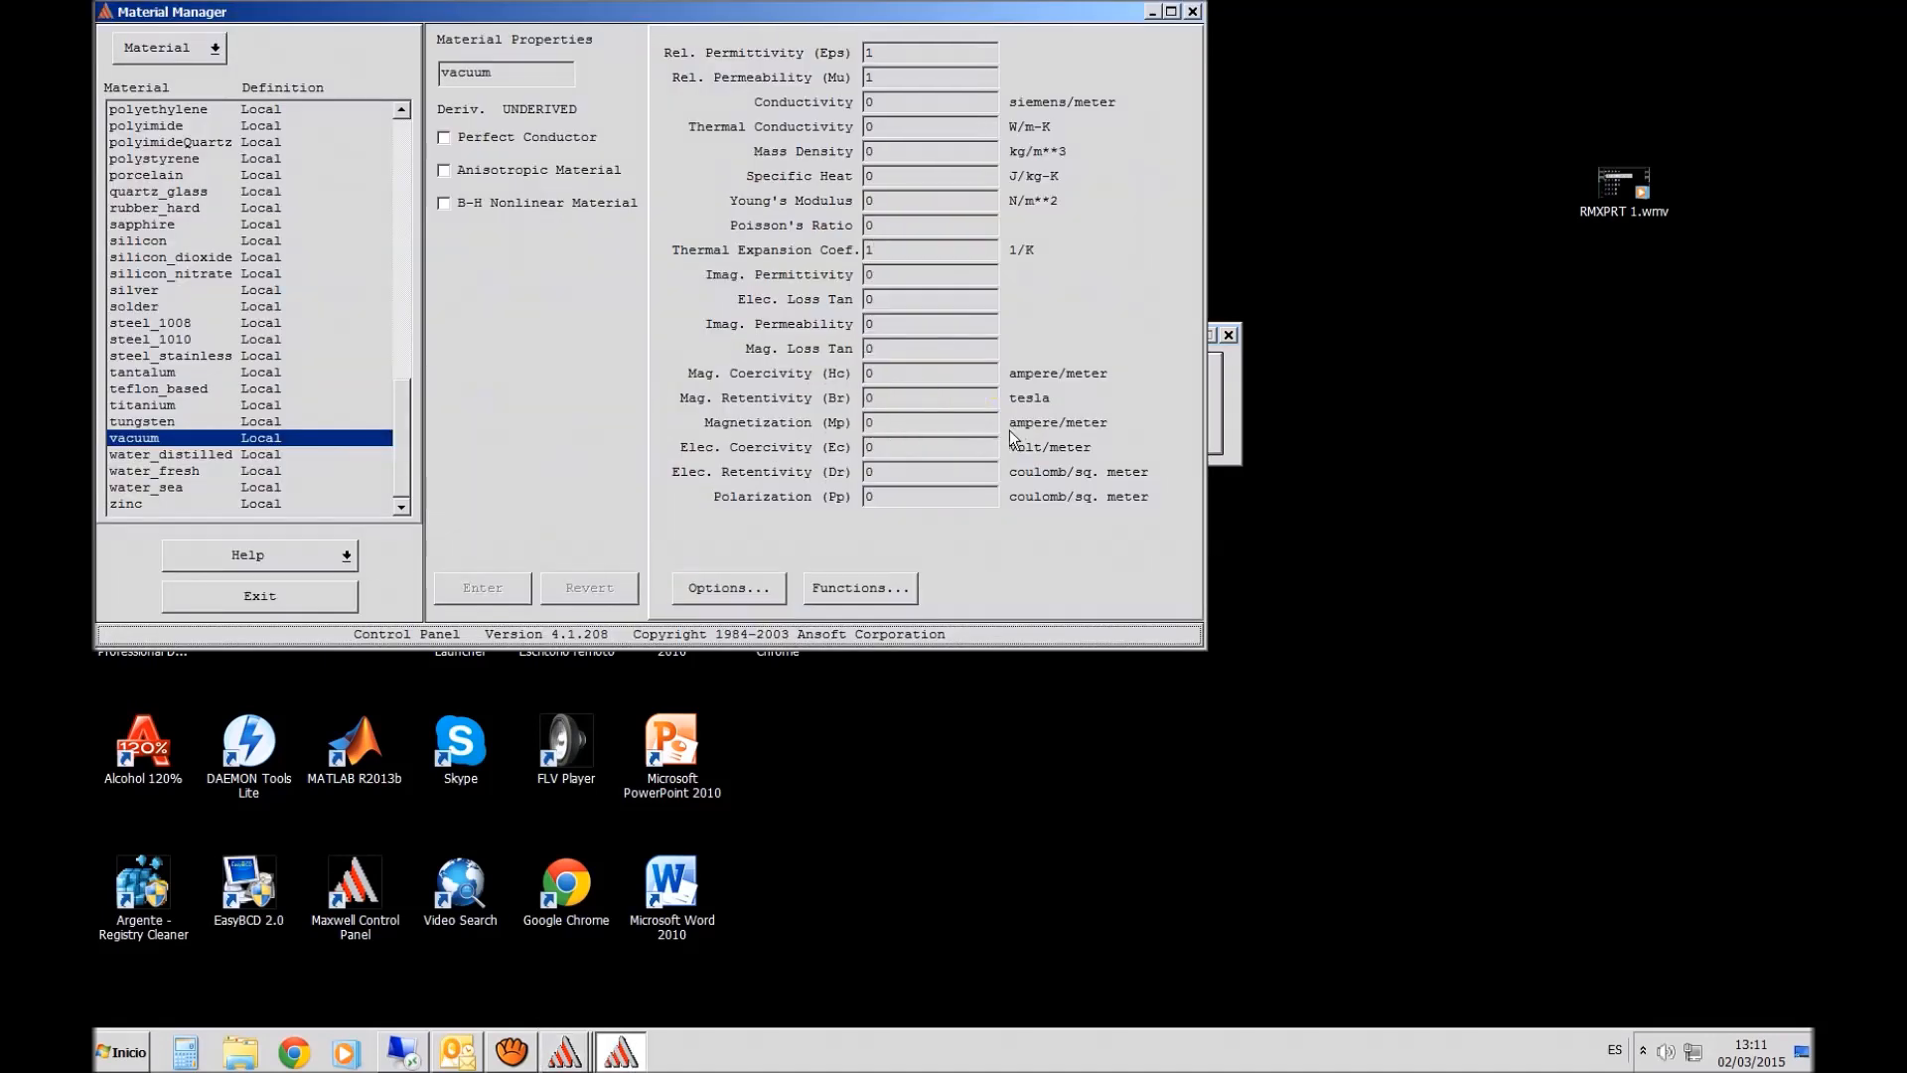
drag(794, 8, 1031, 167)
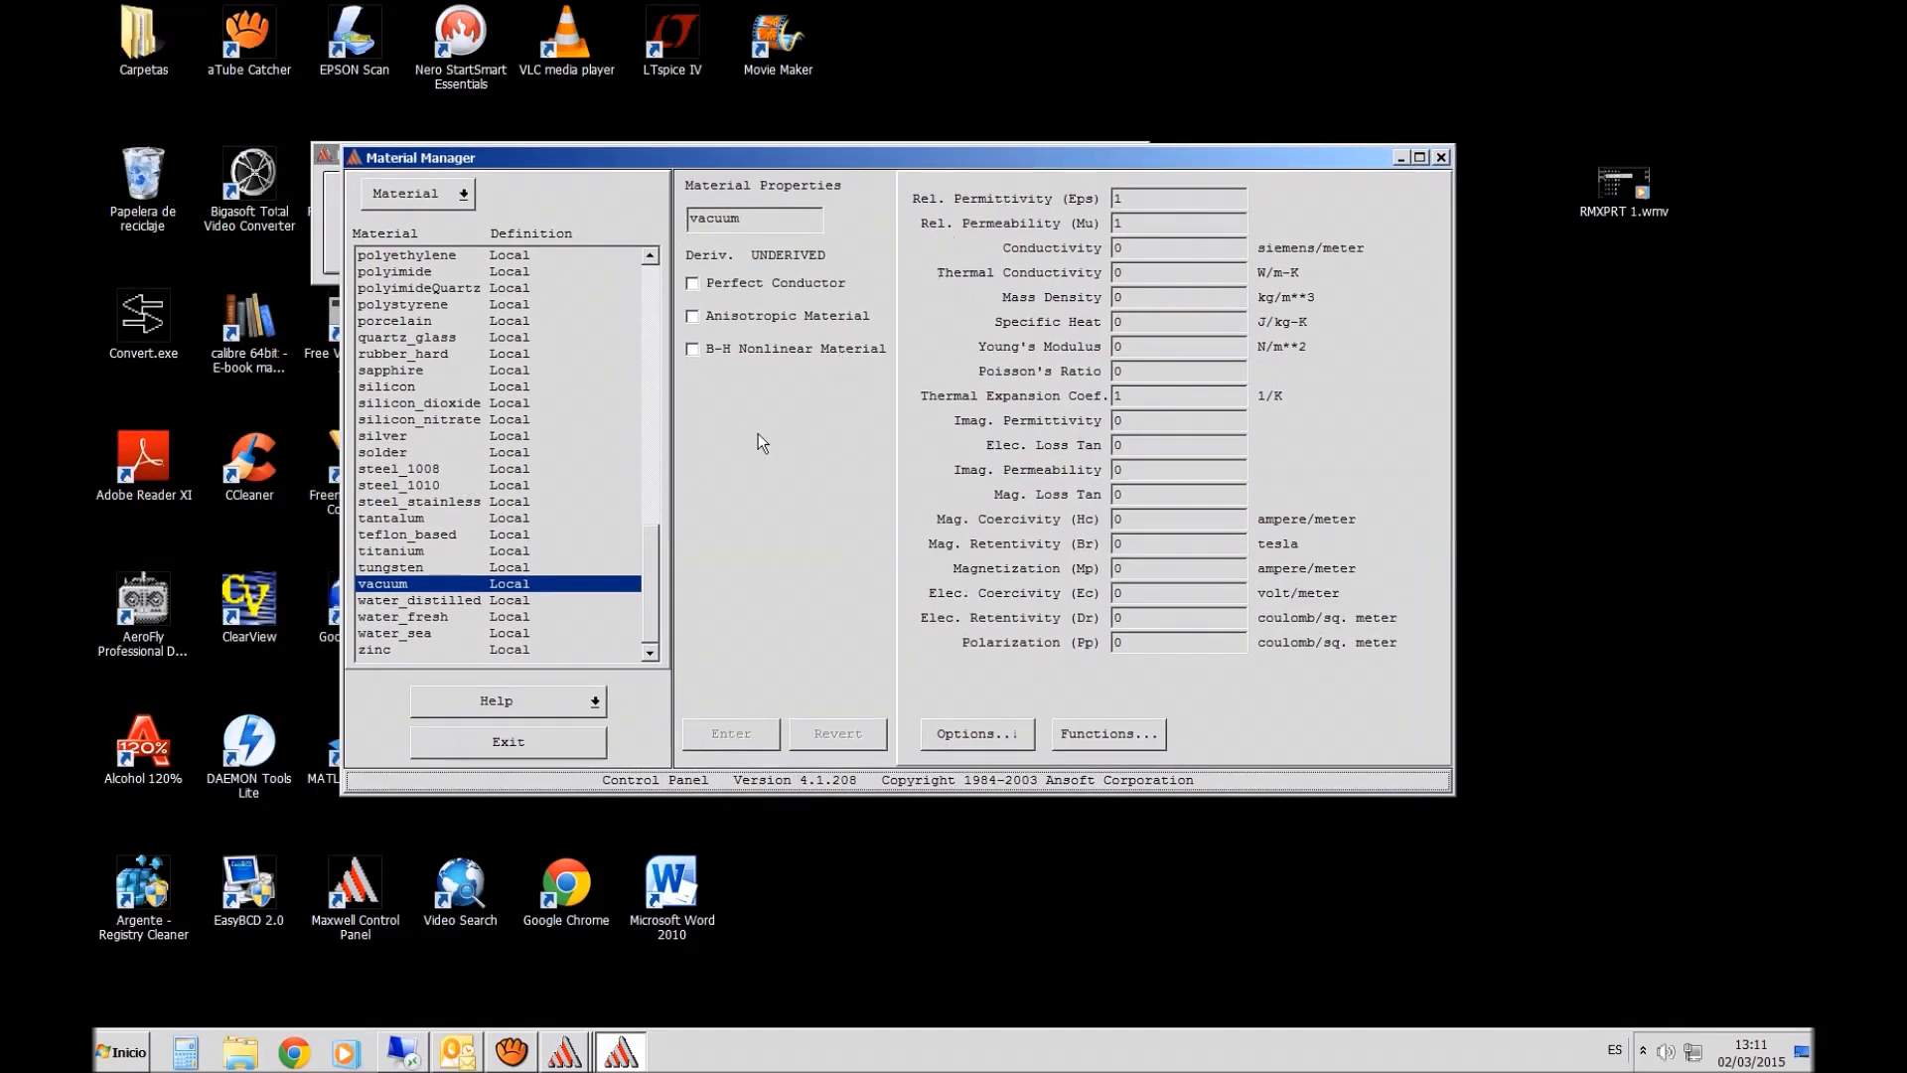
drag(916, 159, 934, 225)
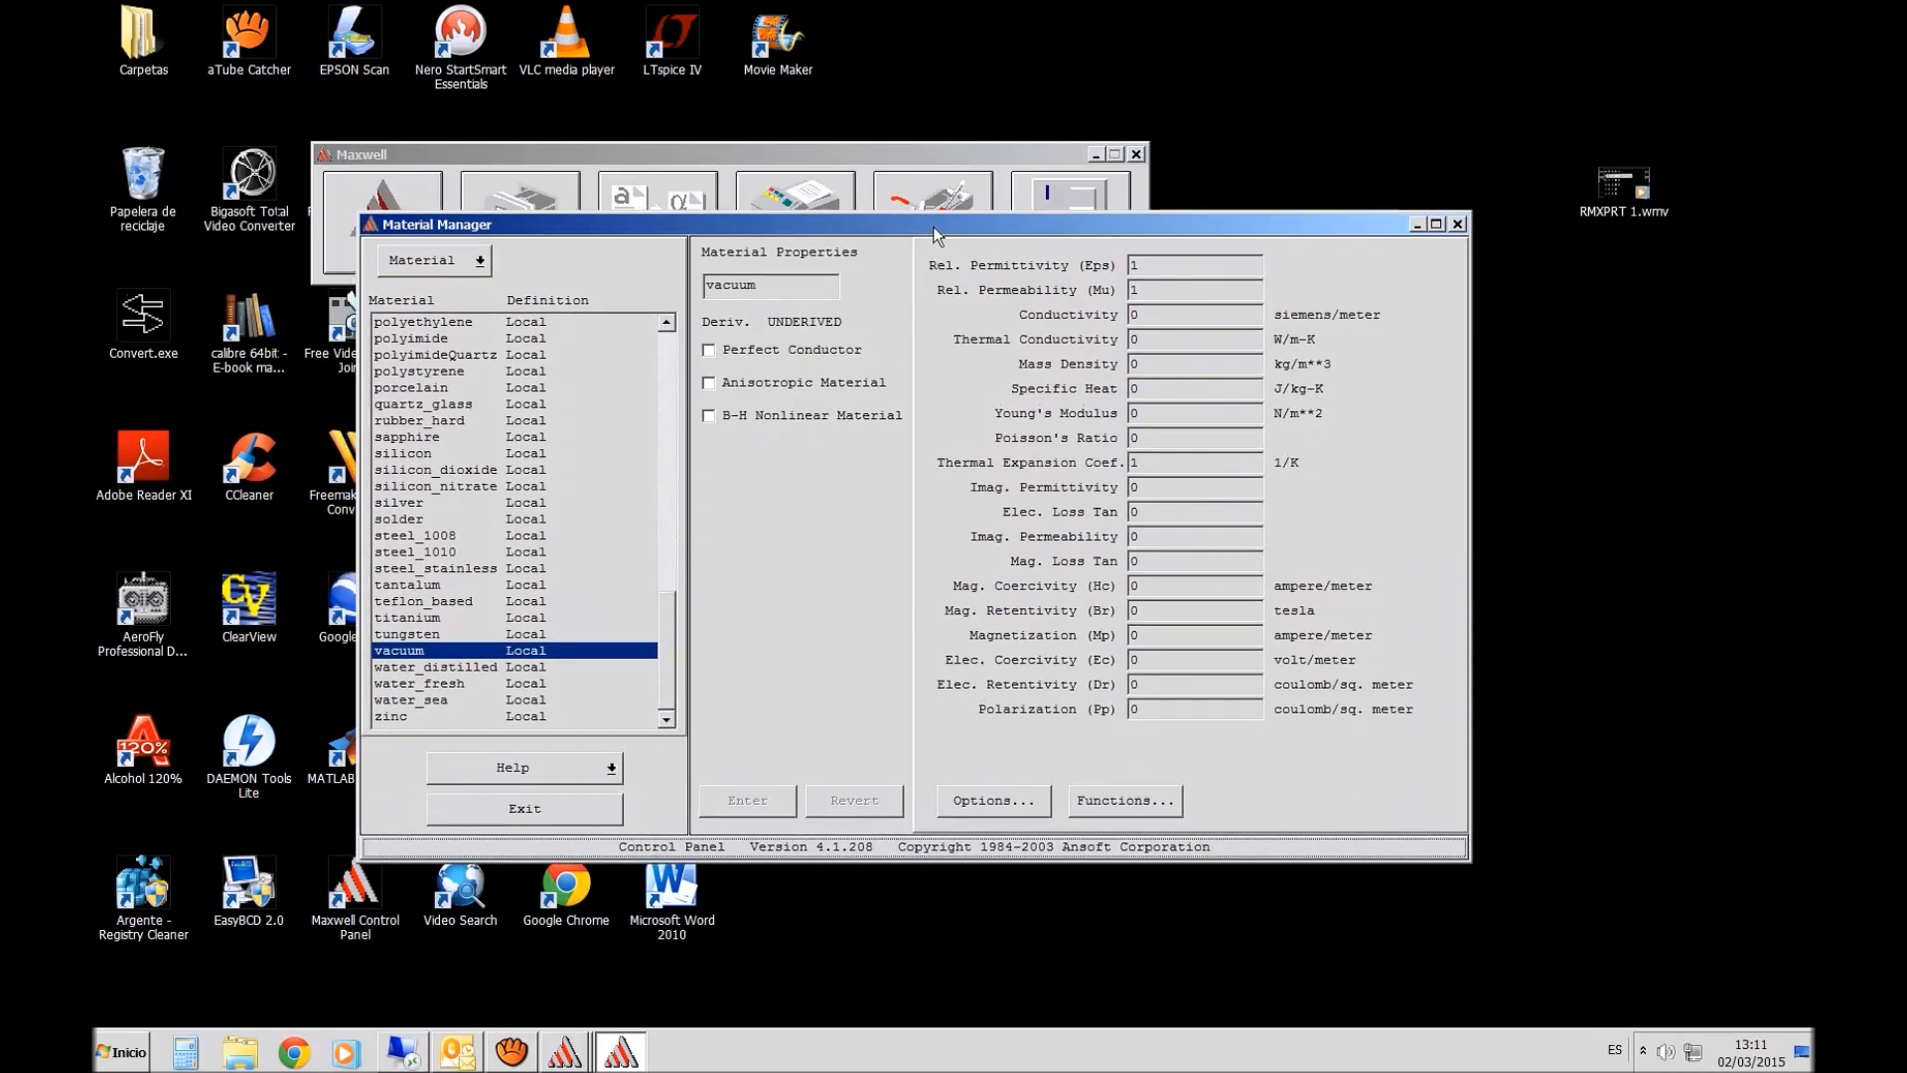
- Browse the materials list and examine the properties of entries such as silicon_dioxide, silver, polyethylene and silicon
drag(668, 622, 671, 355)
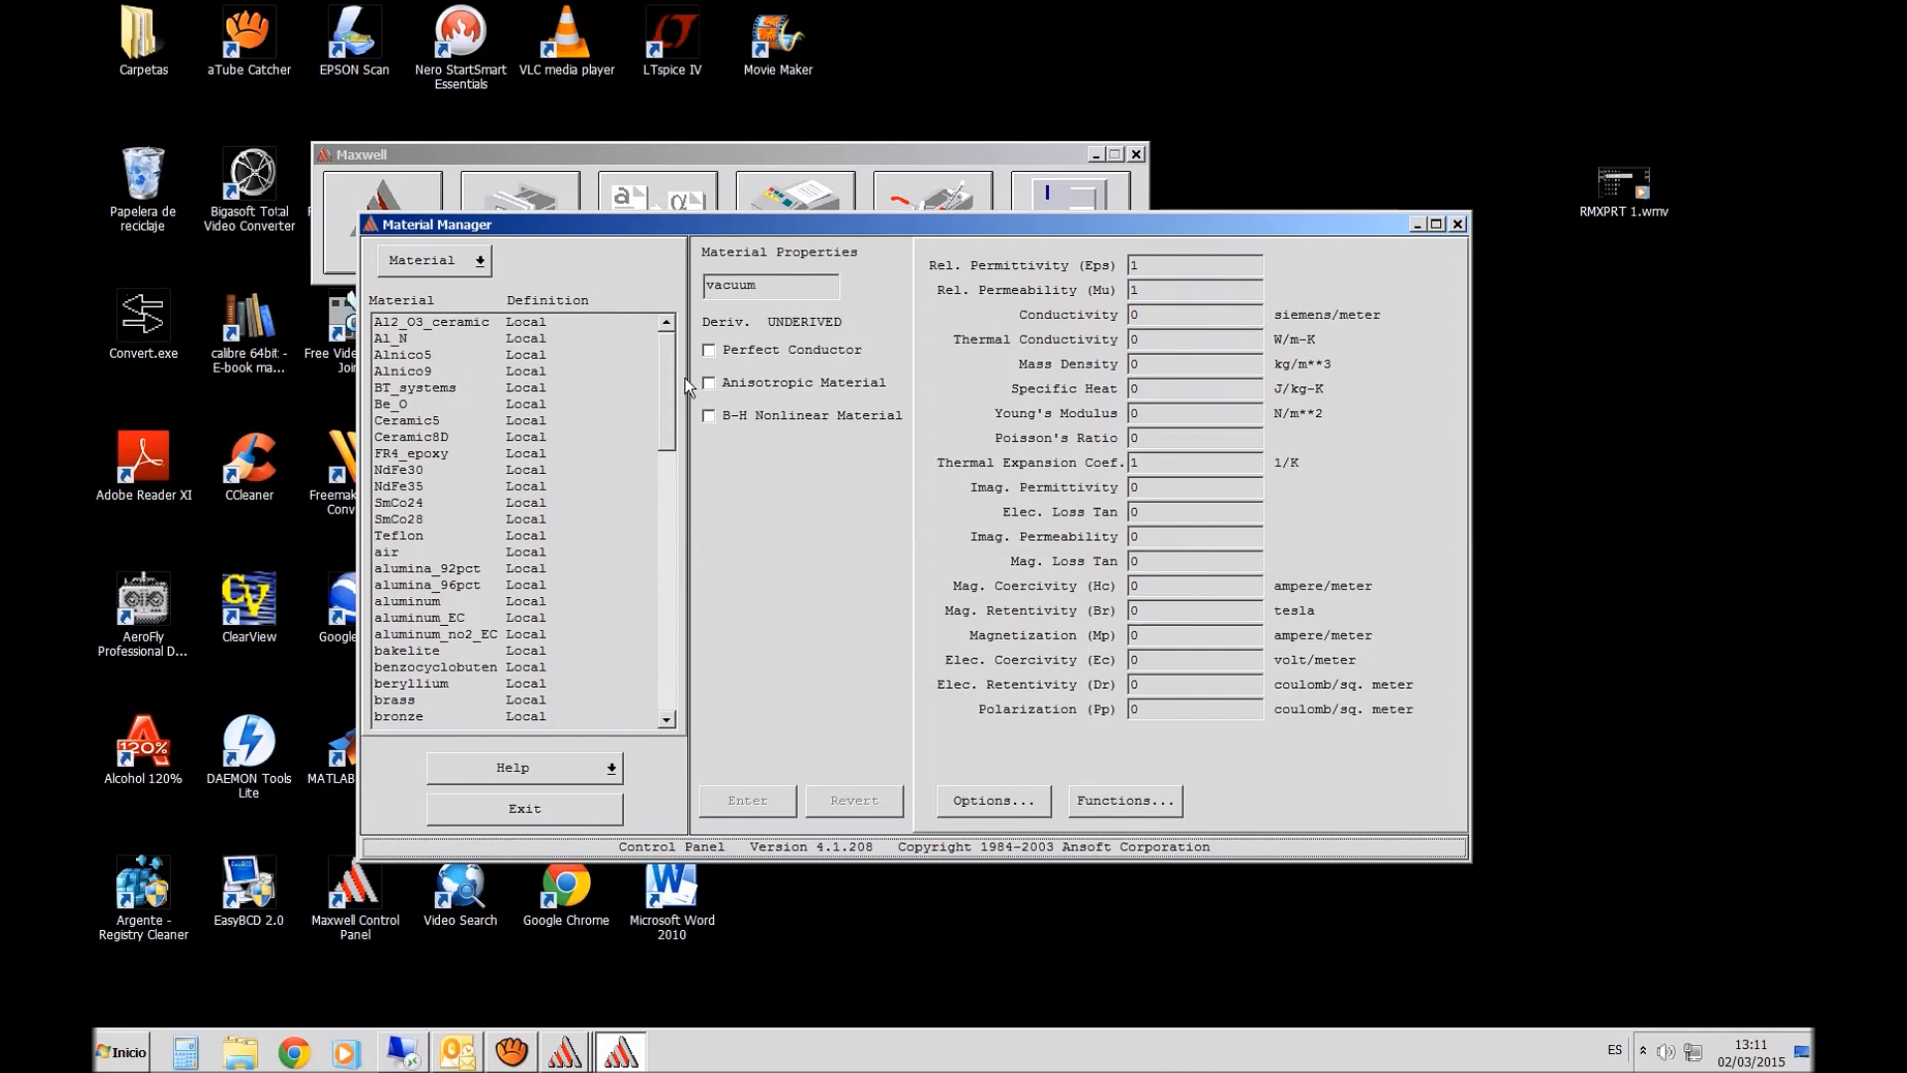
drag(665, 382, 666, 504)
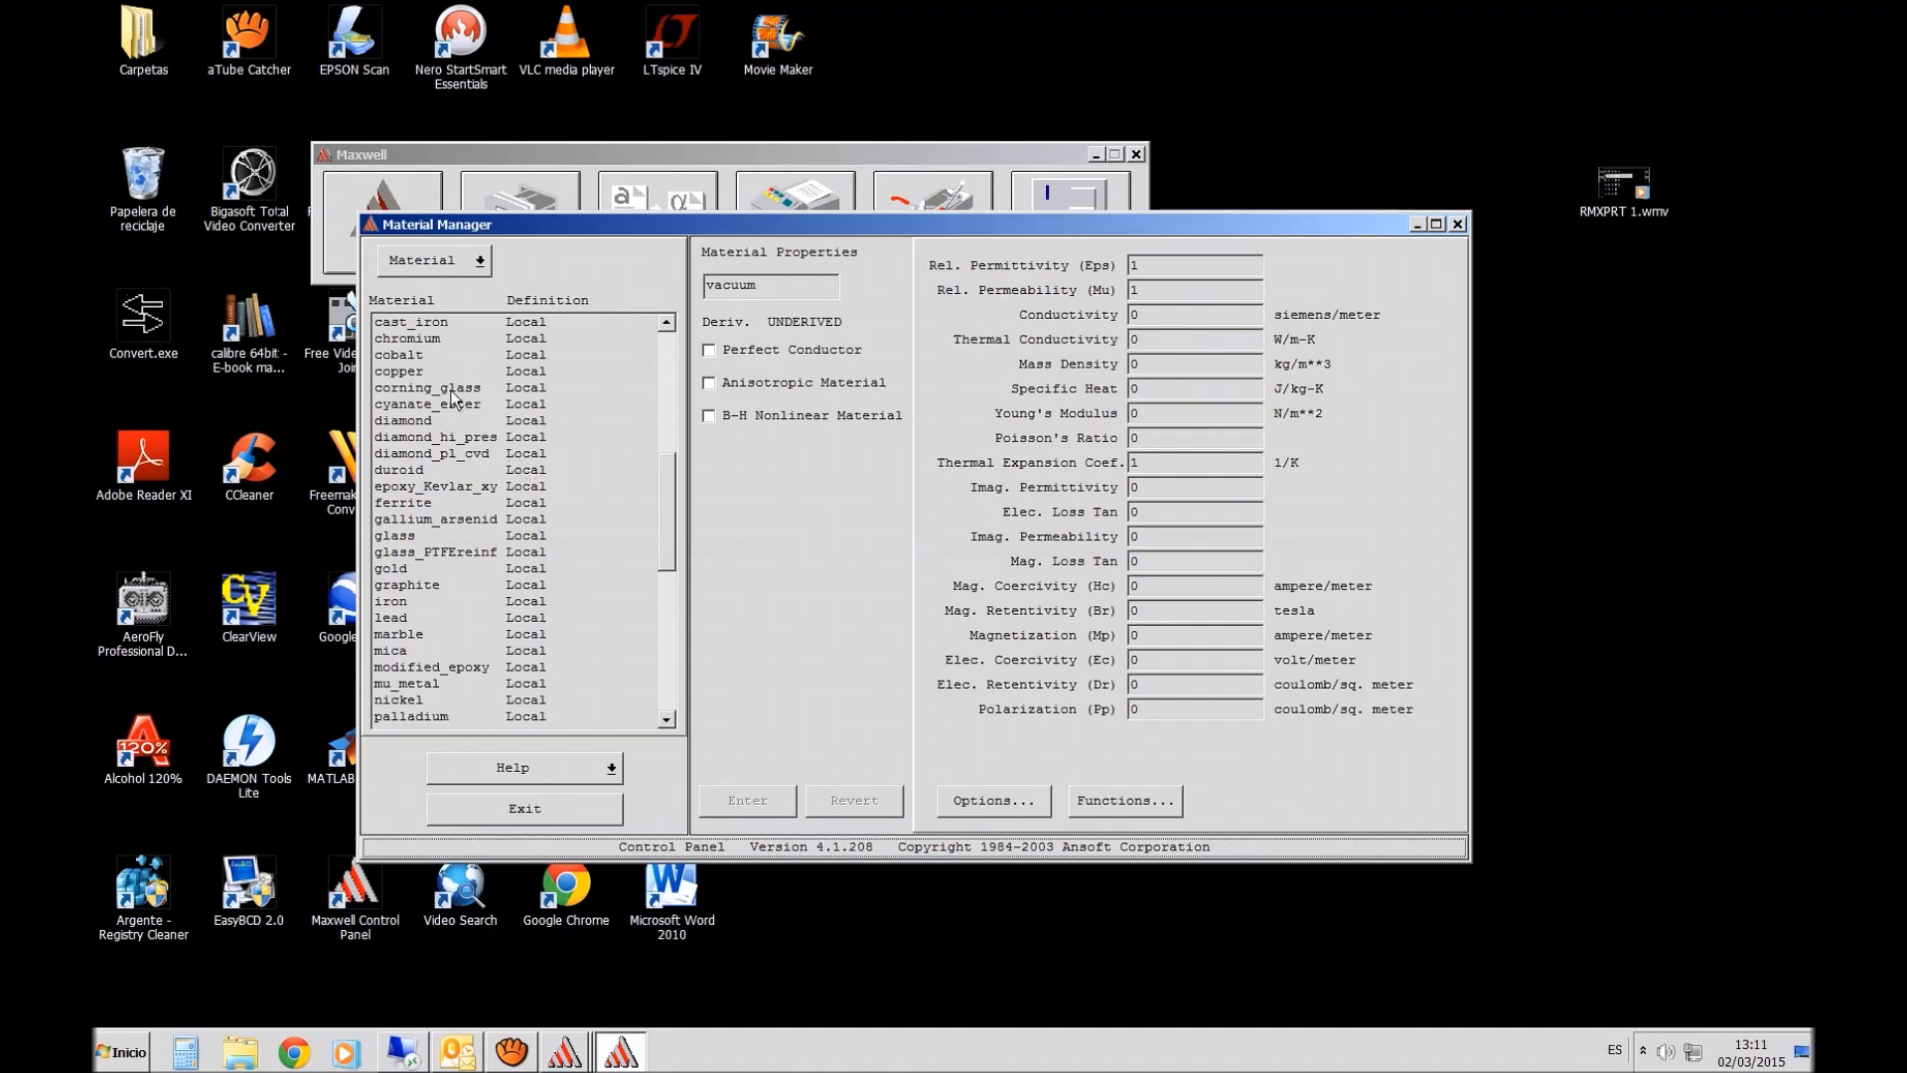
drag(671, 515, 665, 593)
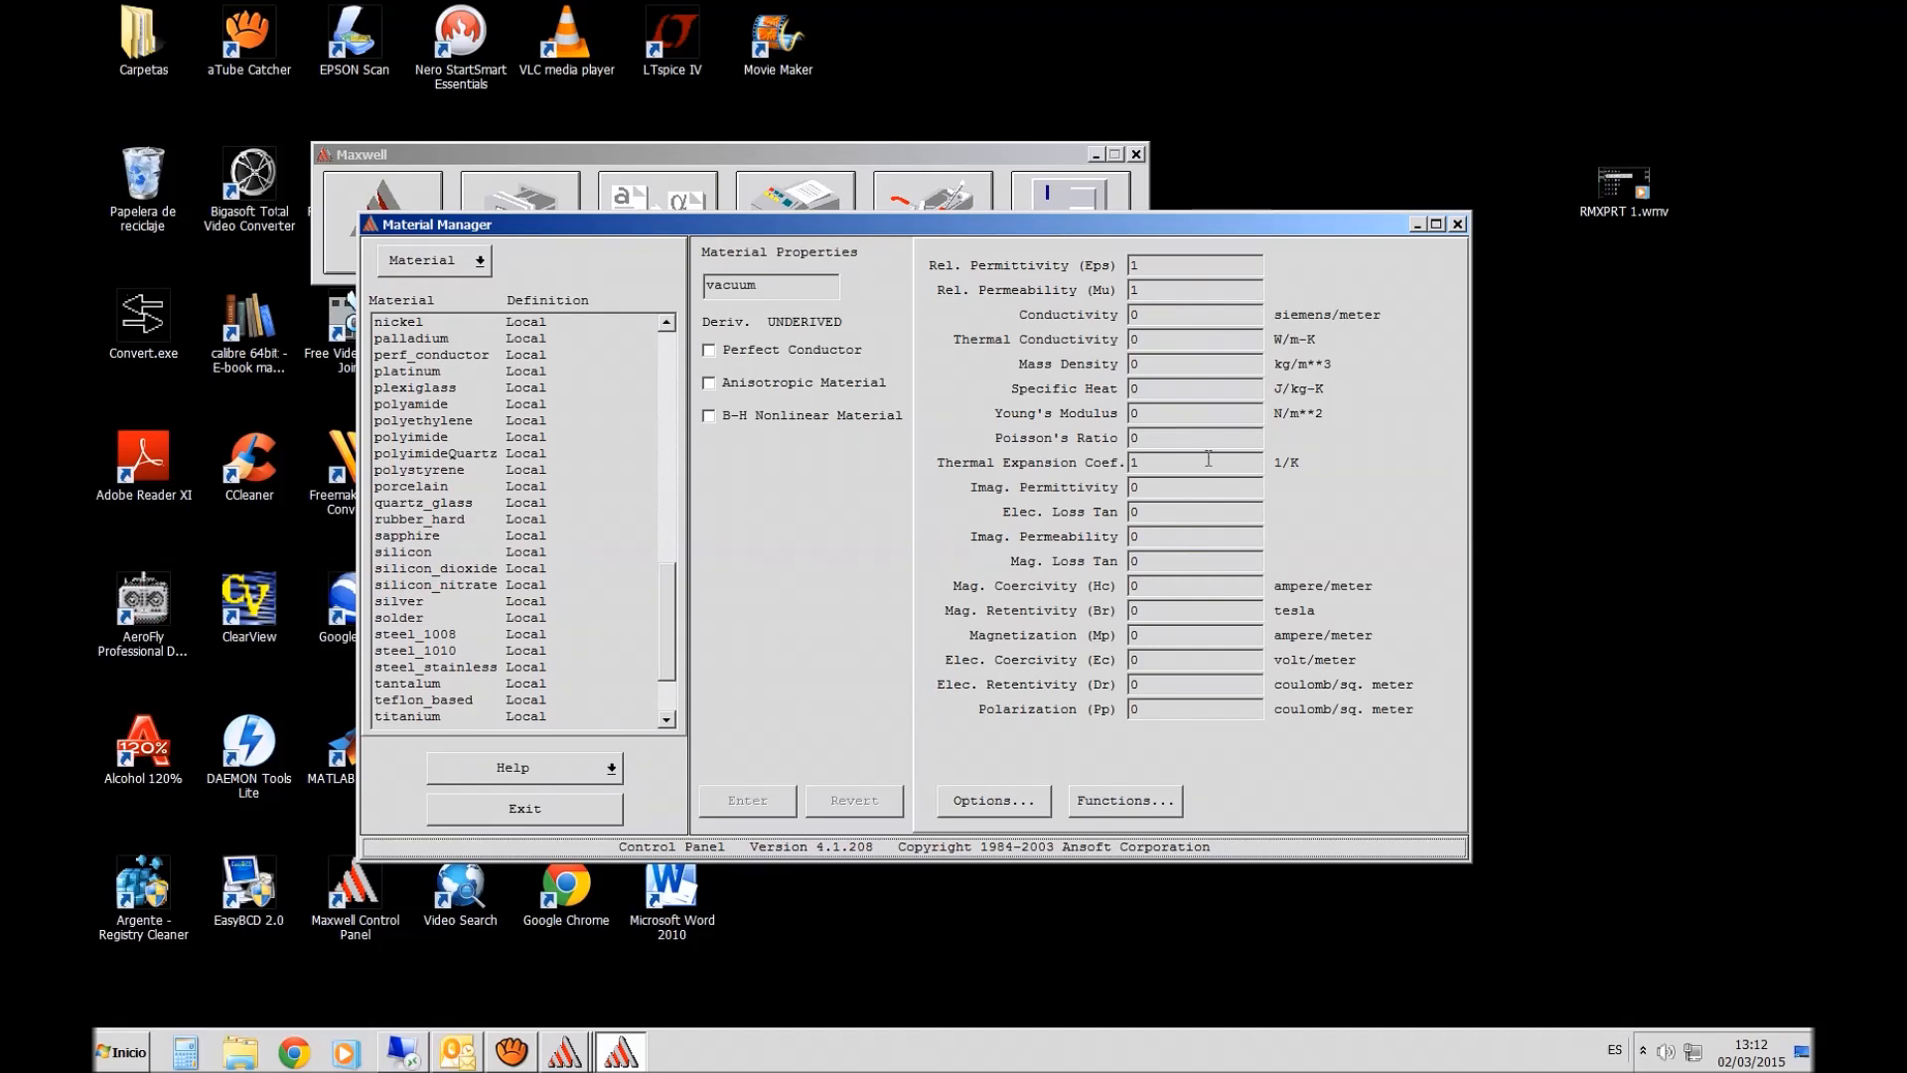
click(536, 571)
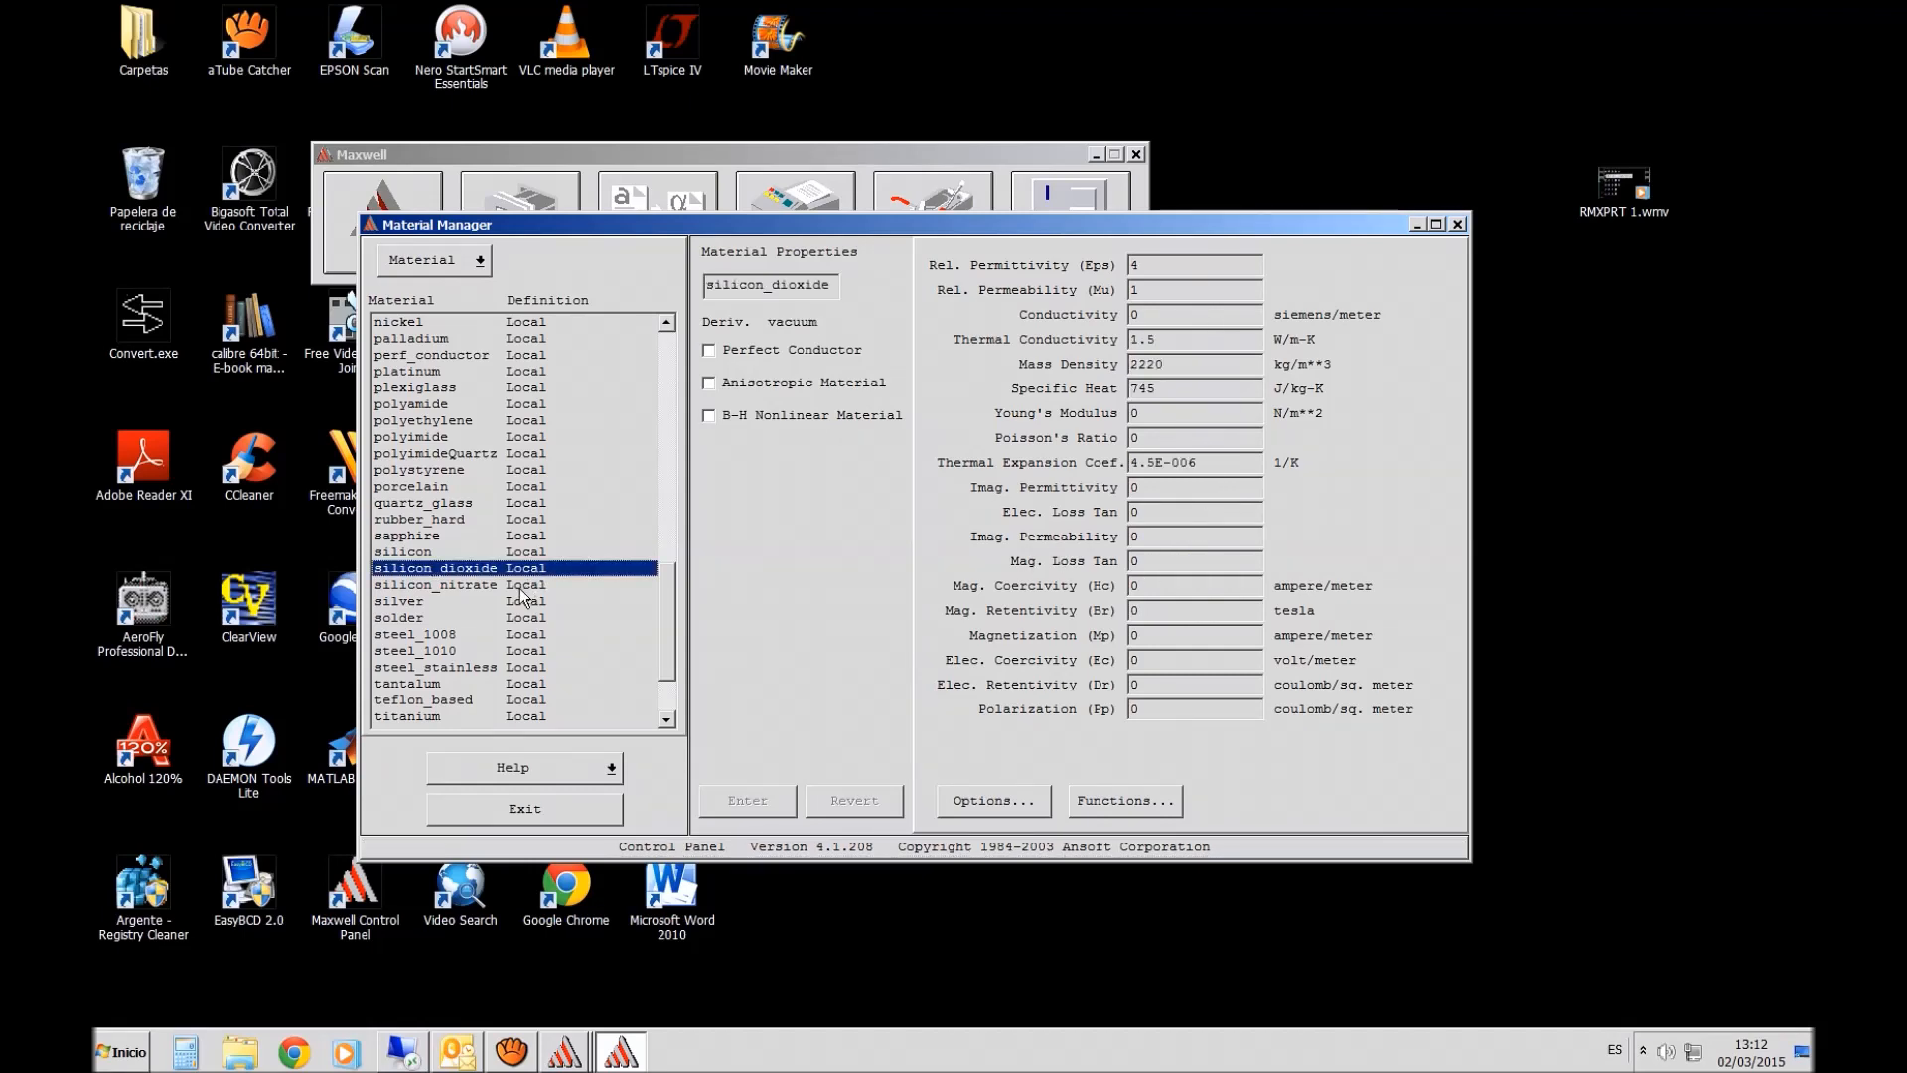
click(530, 585)
click(529, 616)
click(527, 606)
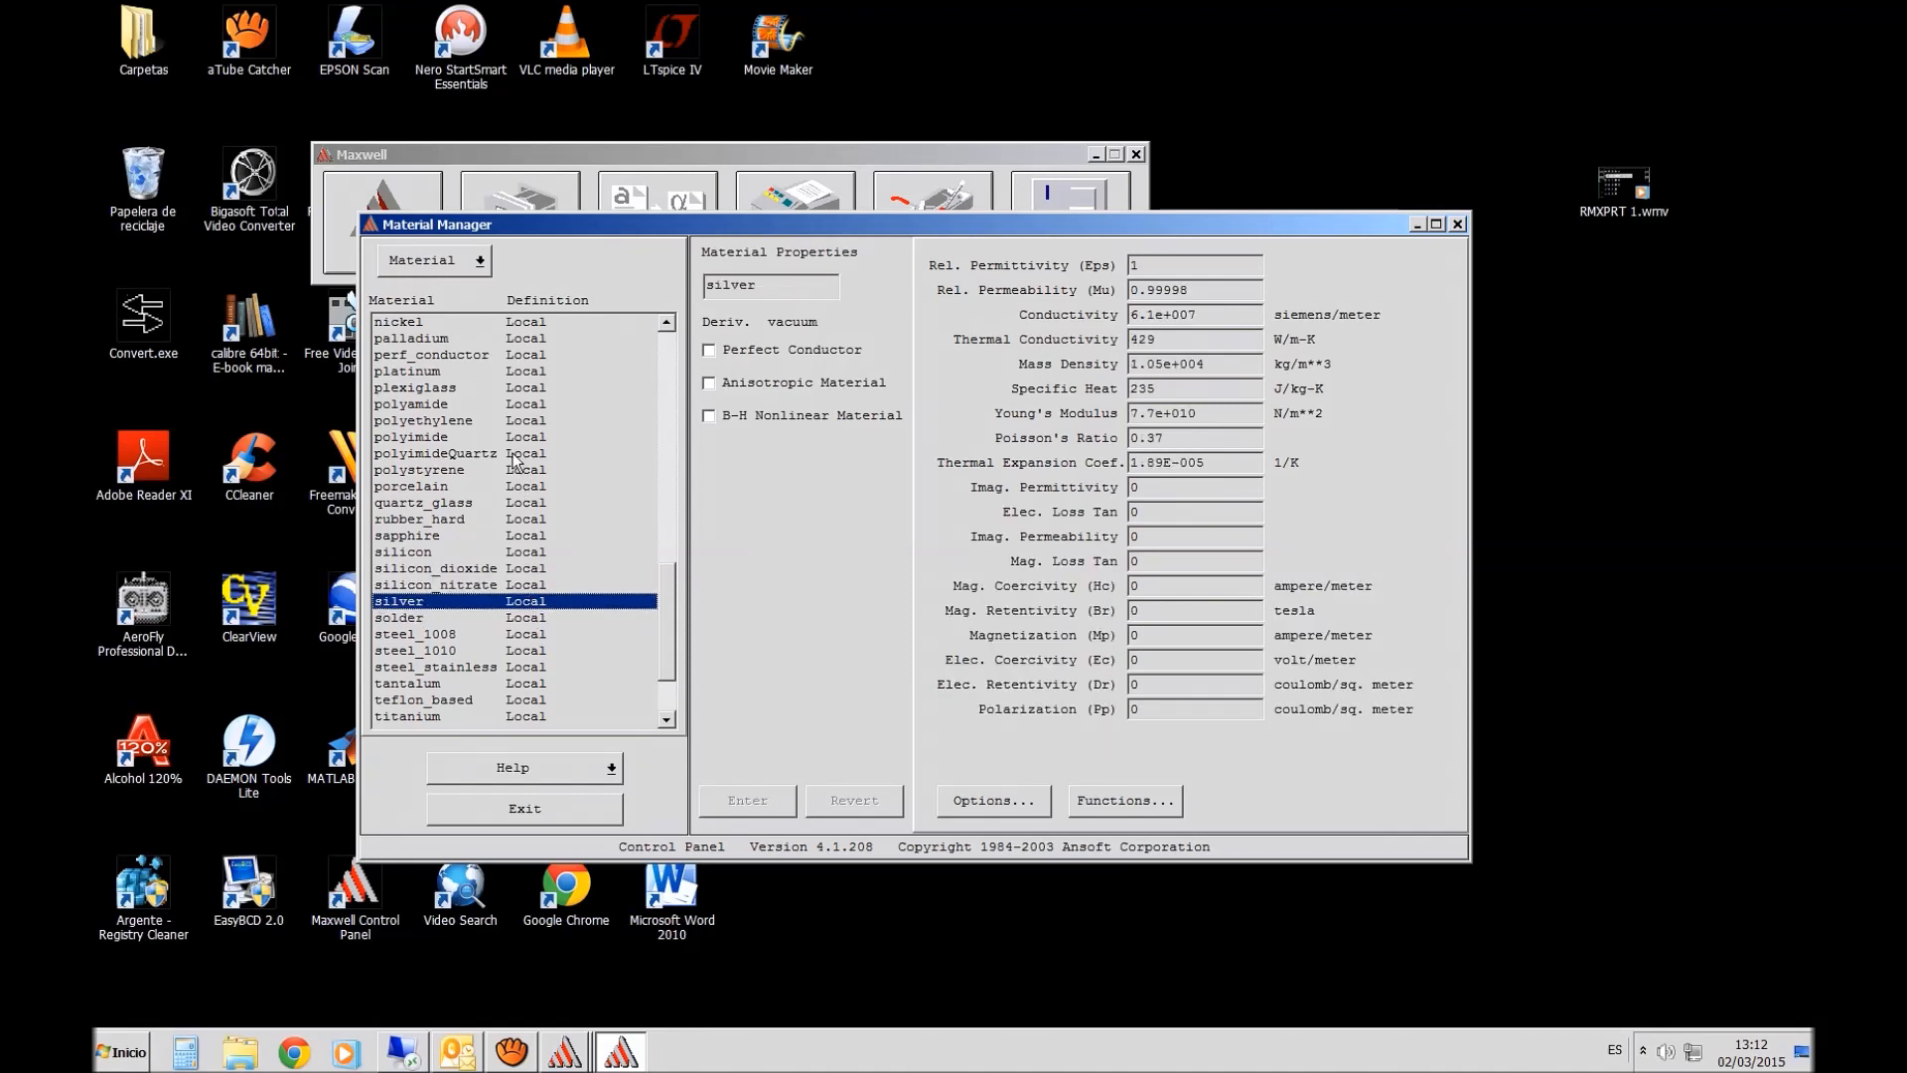
click(473, 452)
click(459, 422)
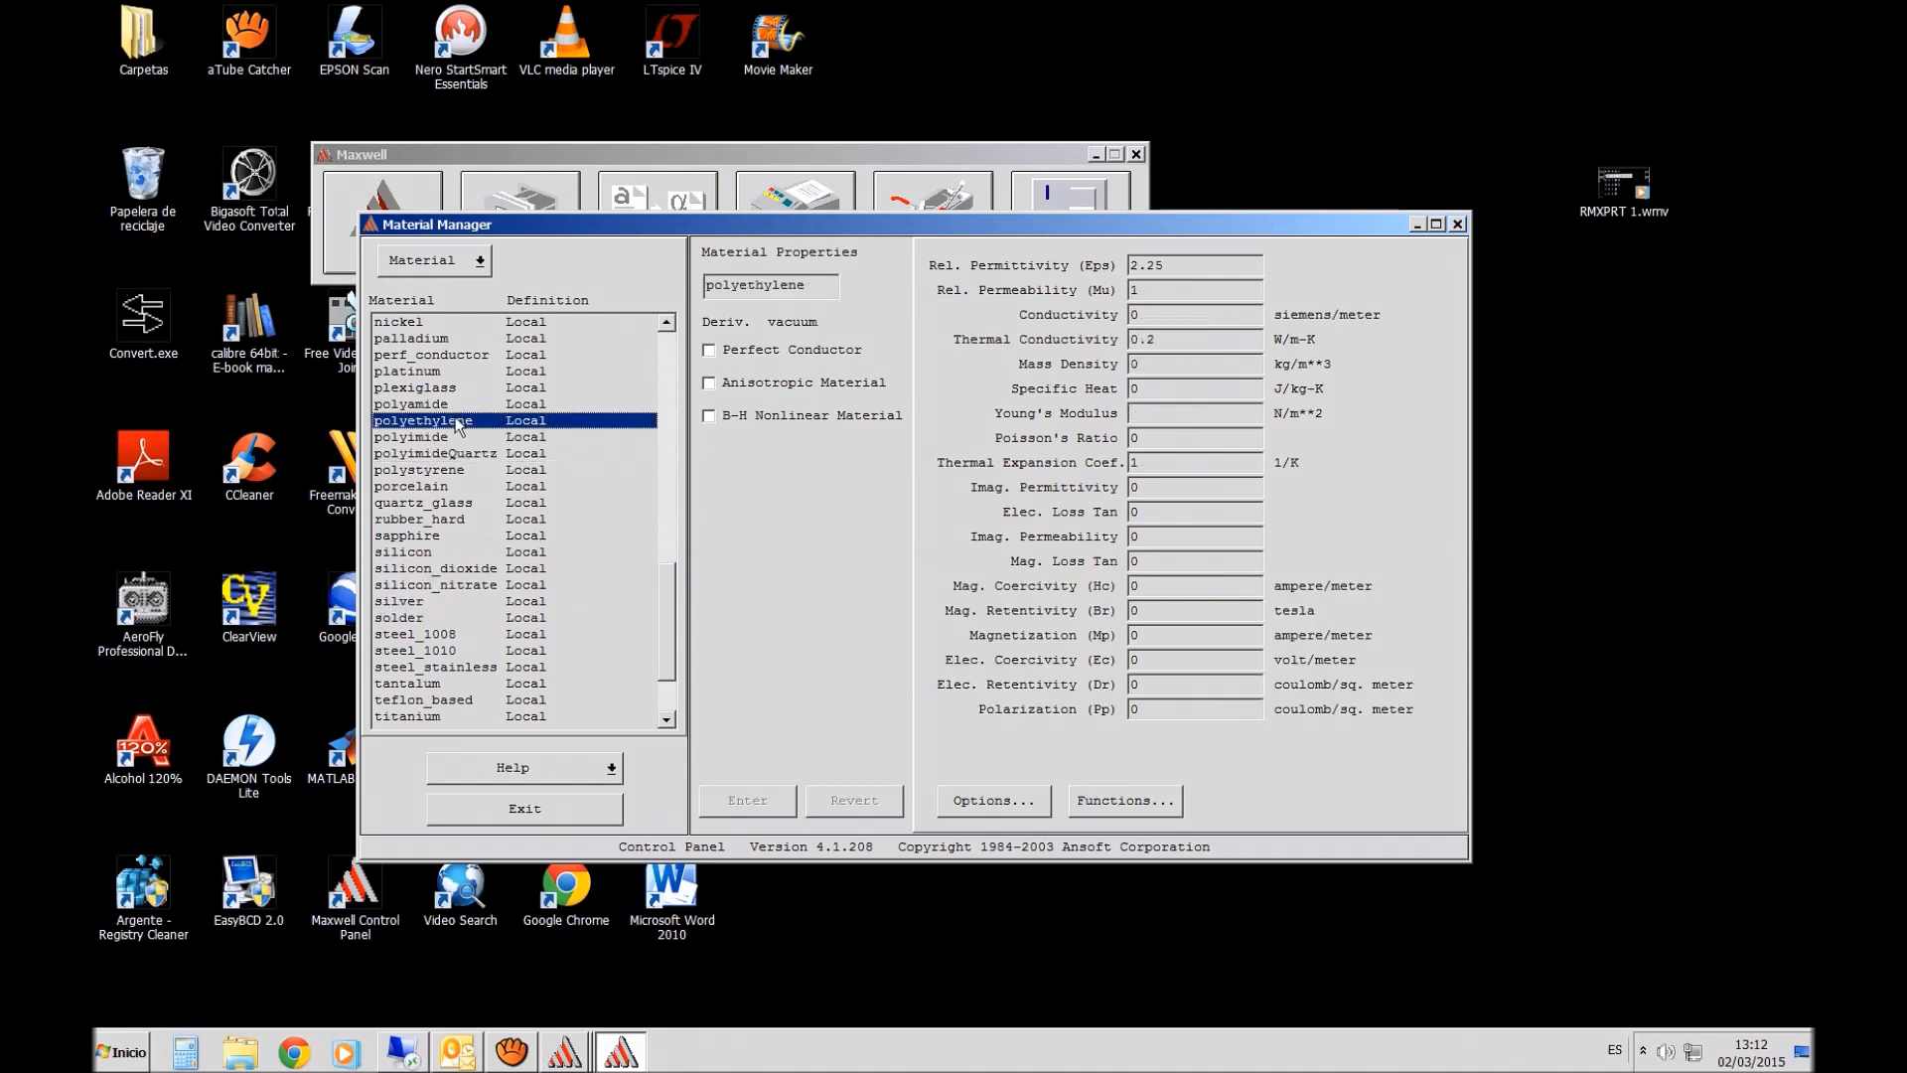
click(468, 489)
click(467, 553)
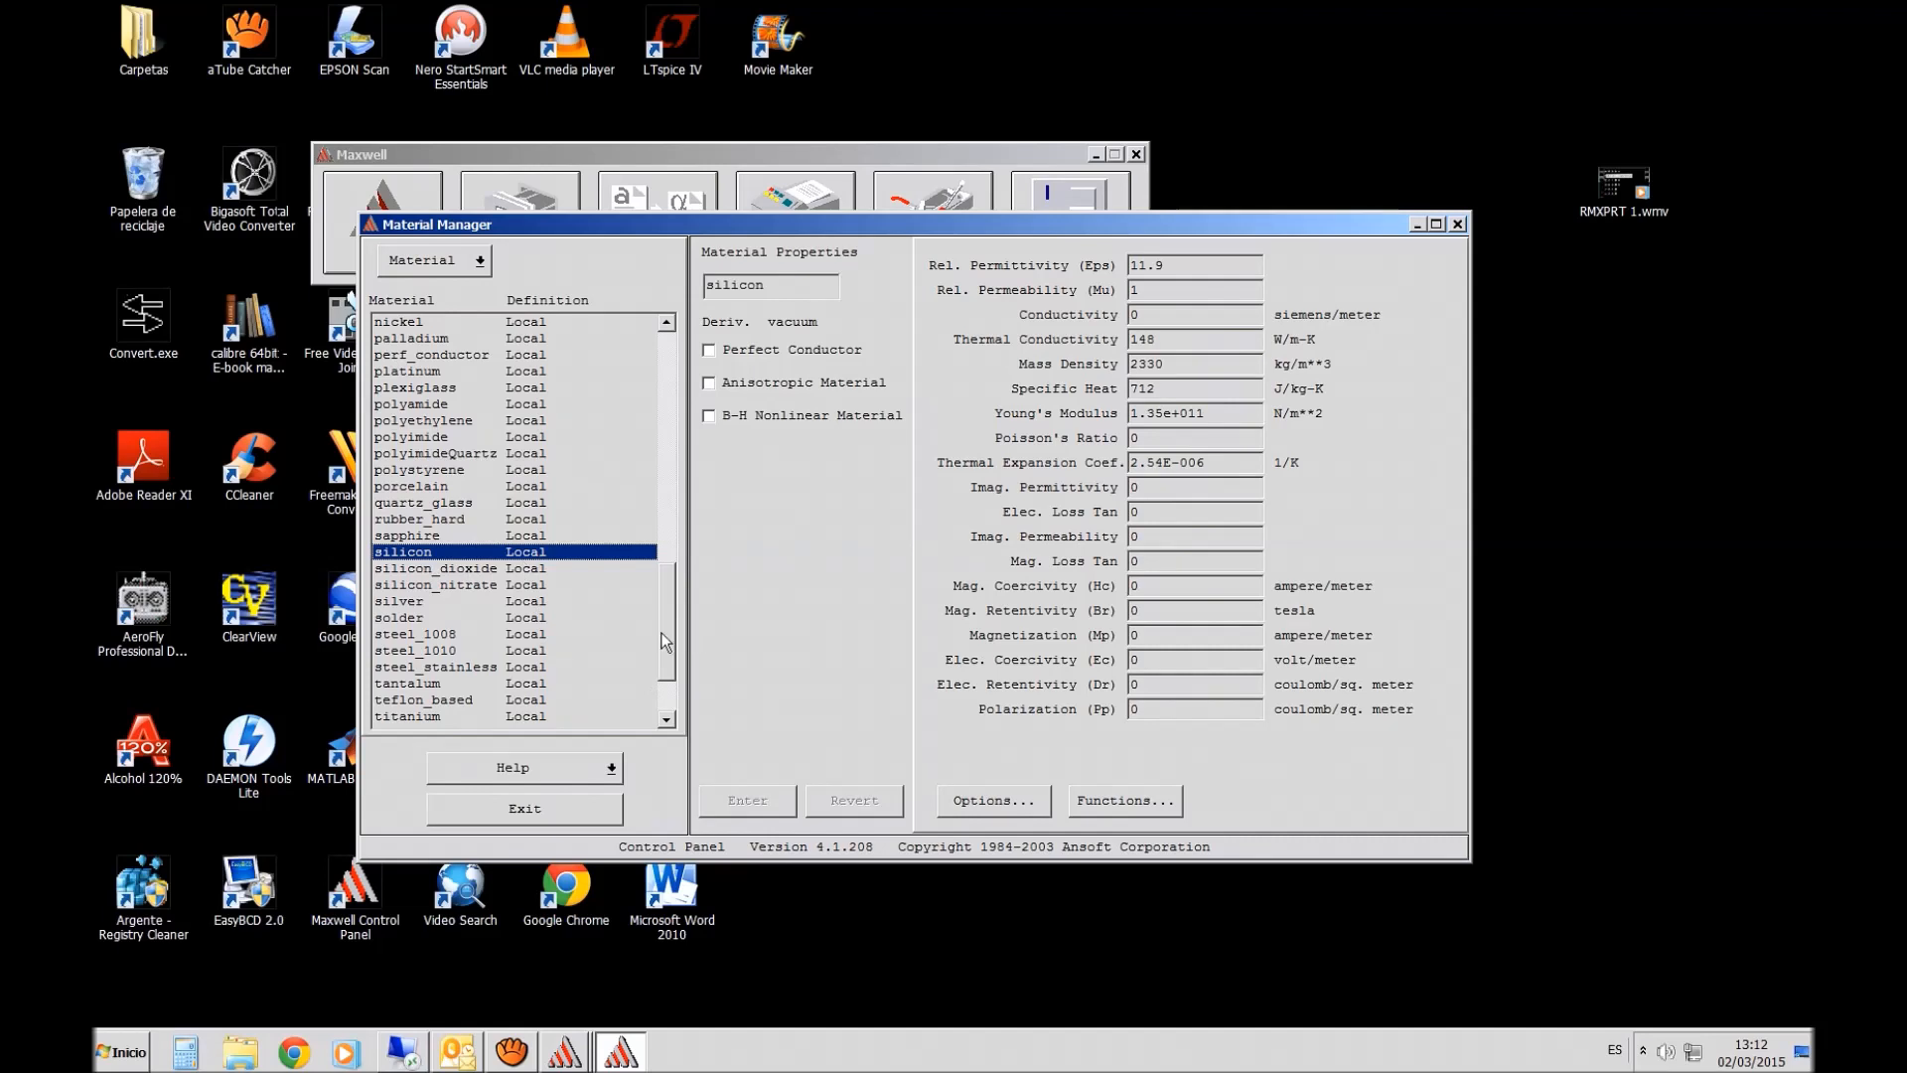
- Examine the properties of materials near the end of the list, from water_distilled up through titanium and the steels to silver
scroll(666, 644, down, 2)
click(399, 668)
click(409, 617)
click(414, 569)
click(413, 552)
click(411, 536)
click(400, 516)
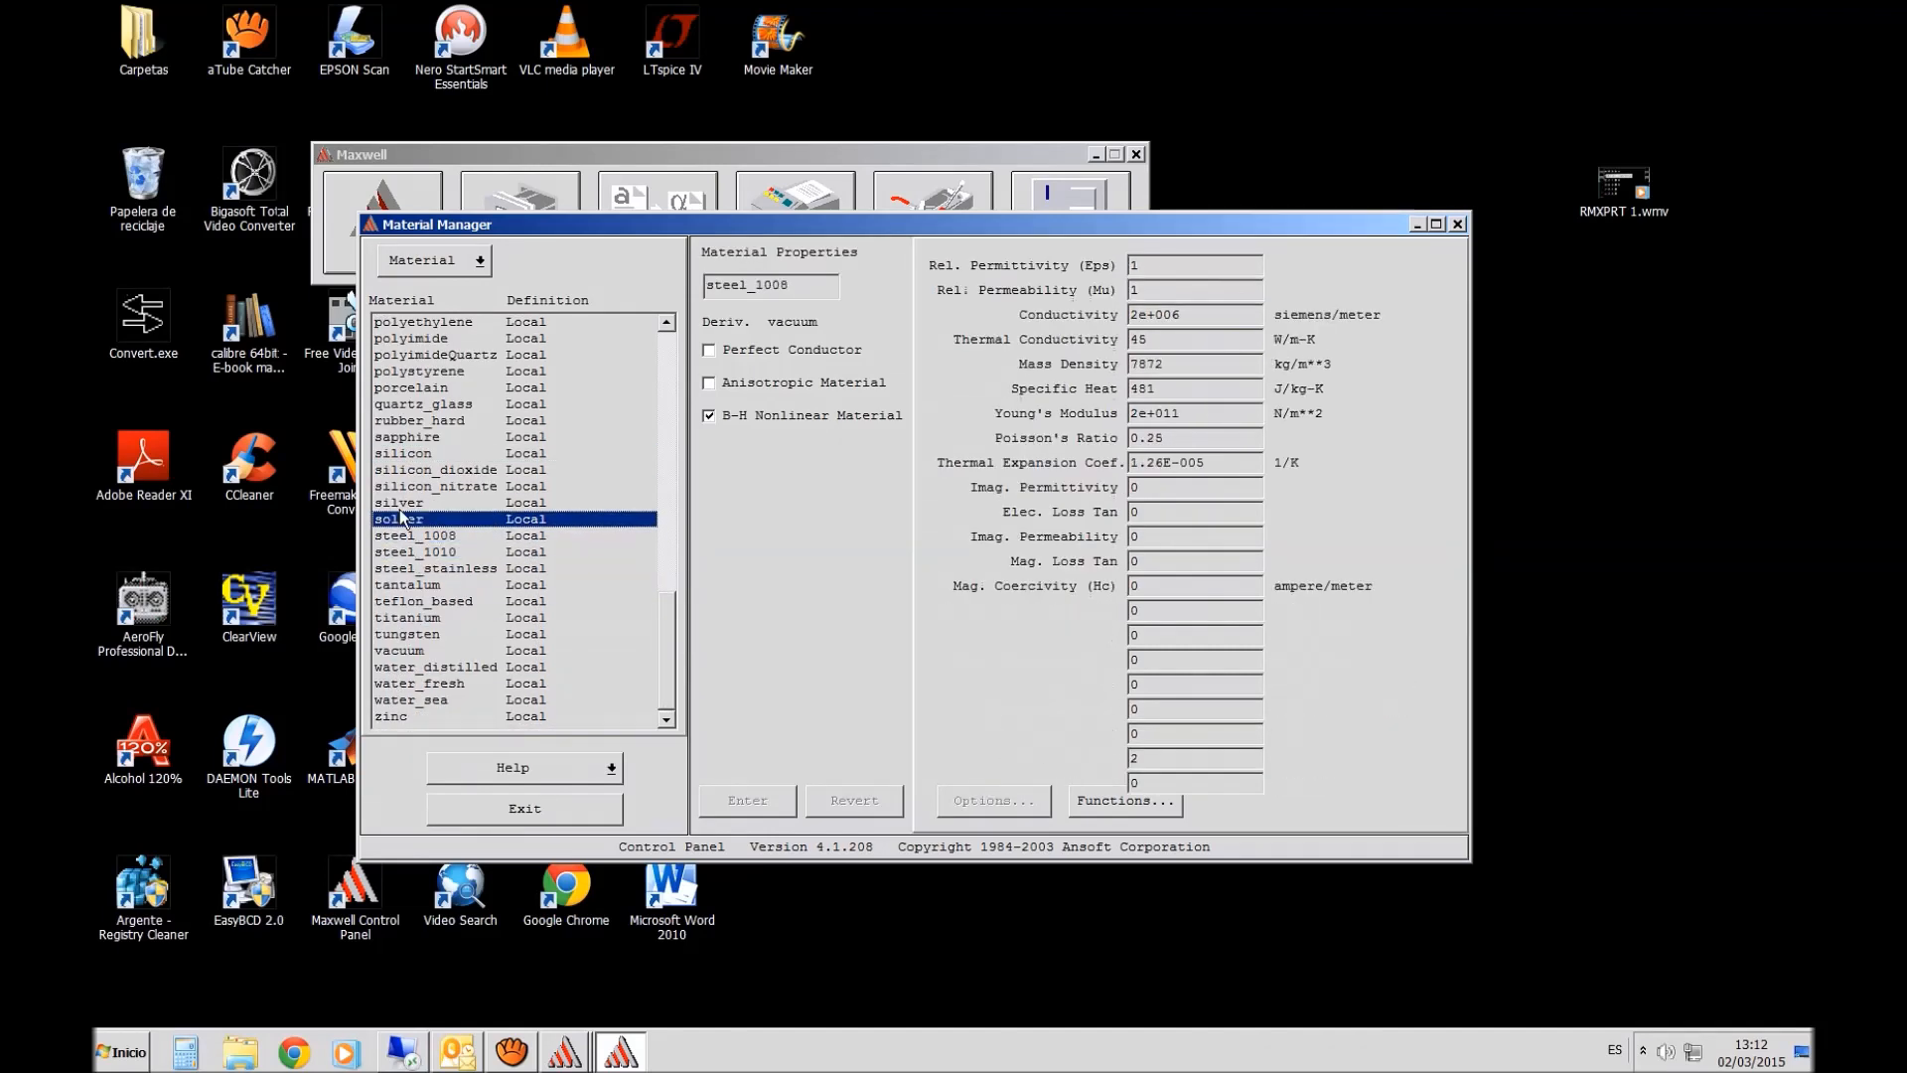
click(399, 507)
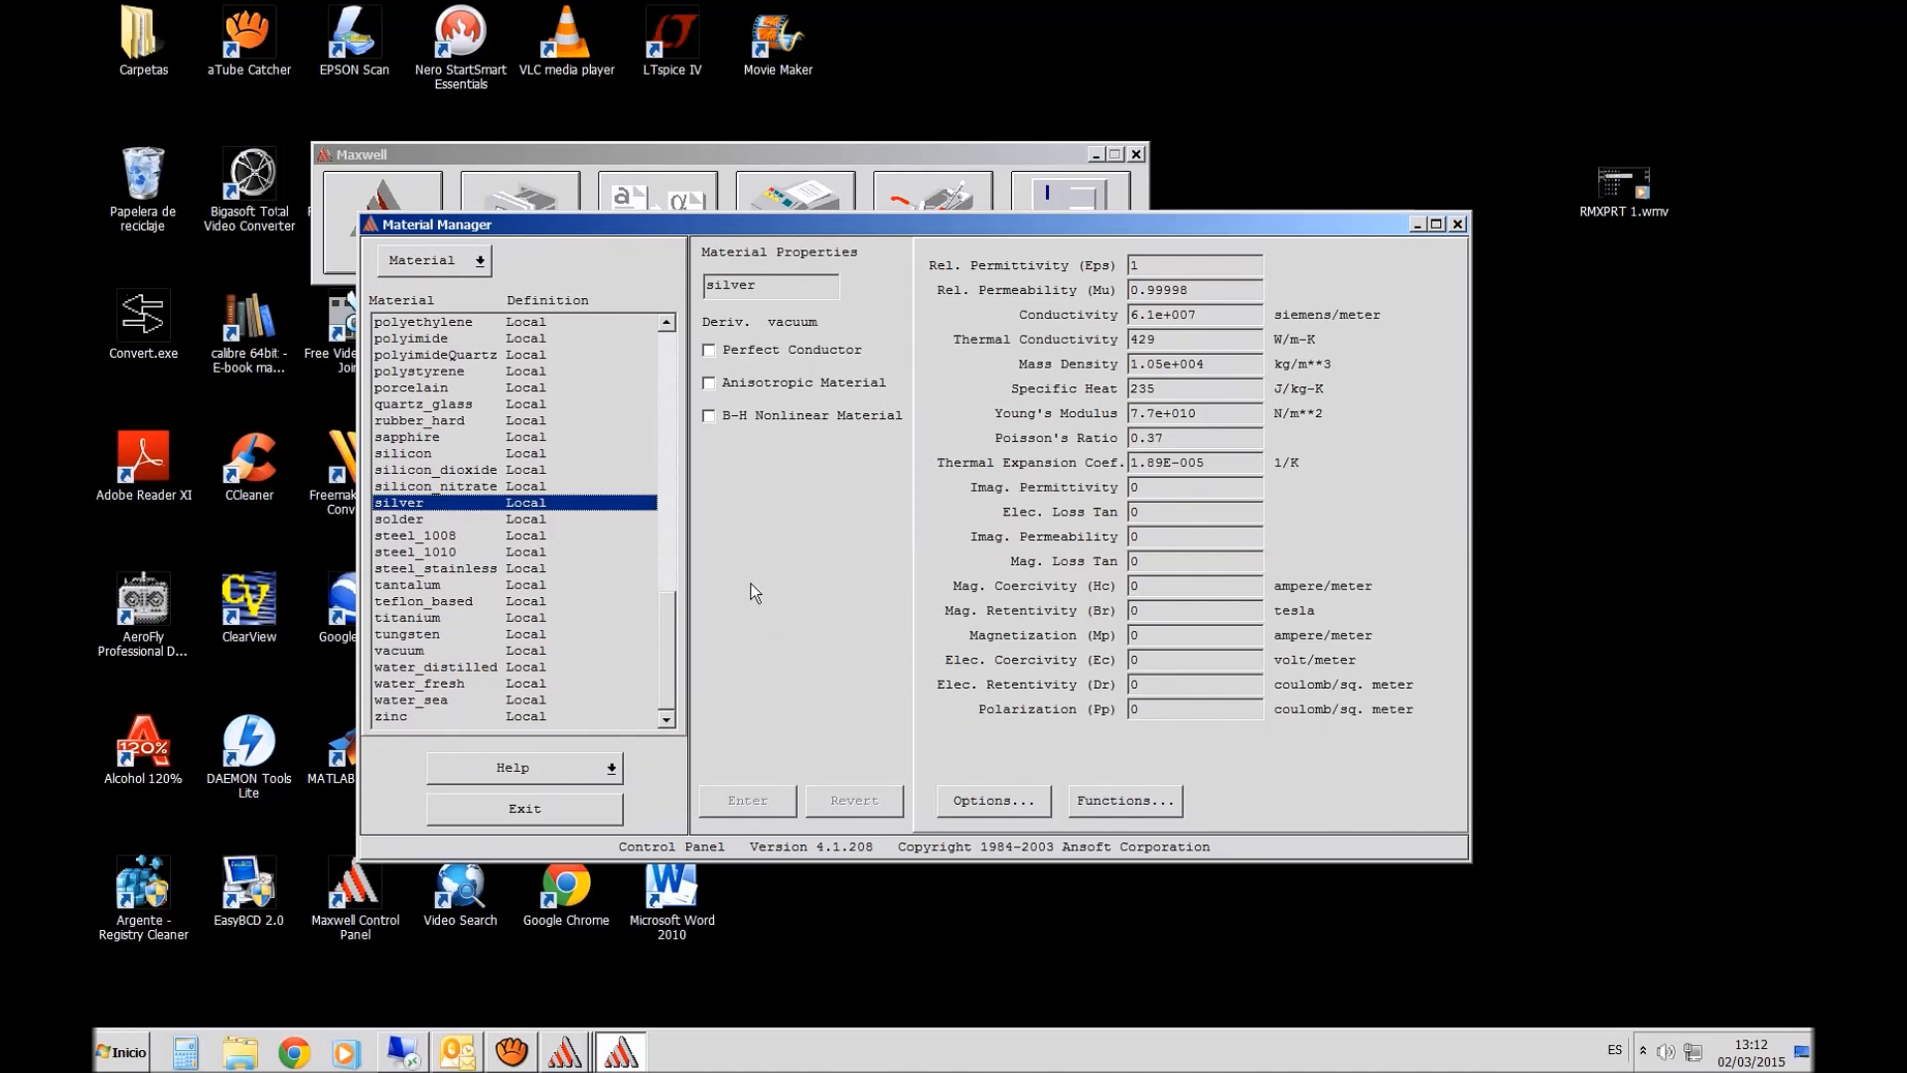
- Compare the properties of solder, silver, steel_1008, steel_1010, tantalum and titanium
click(442, 521)
click(443, 498)
click(434, 535)
click(432, 584)
click(433, 617)
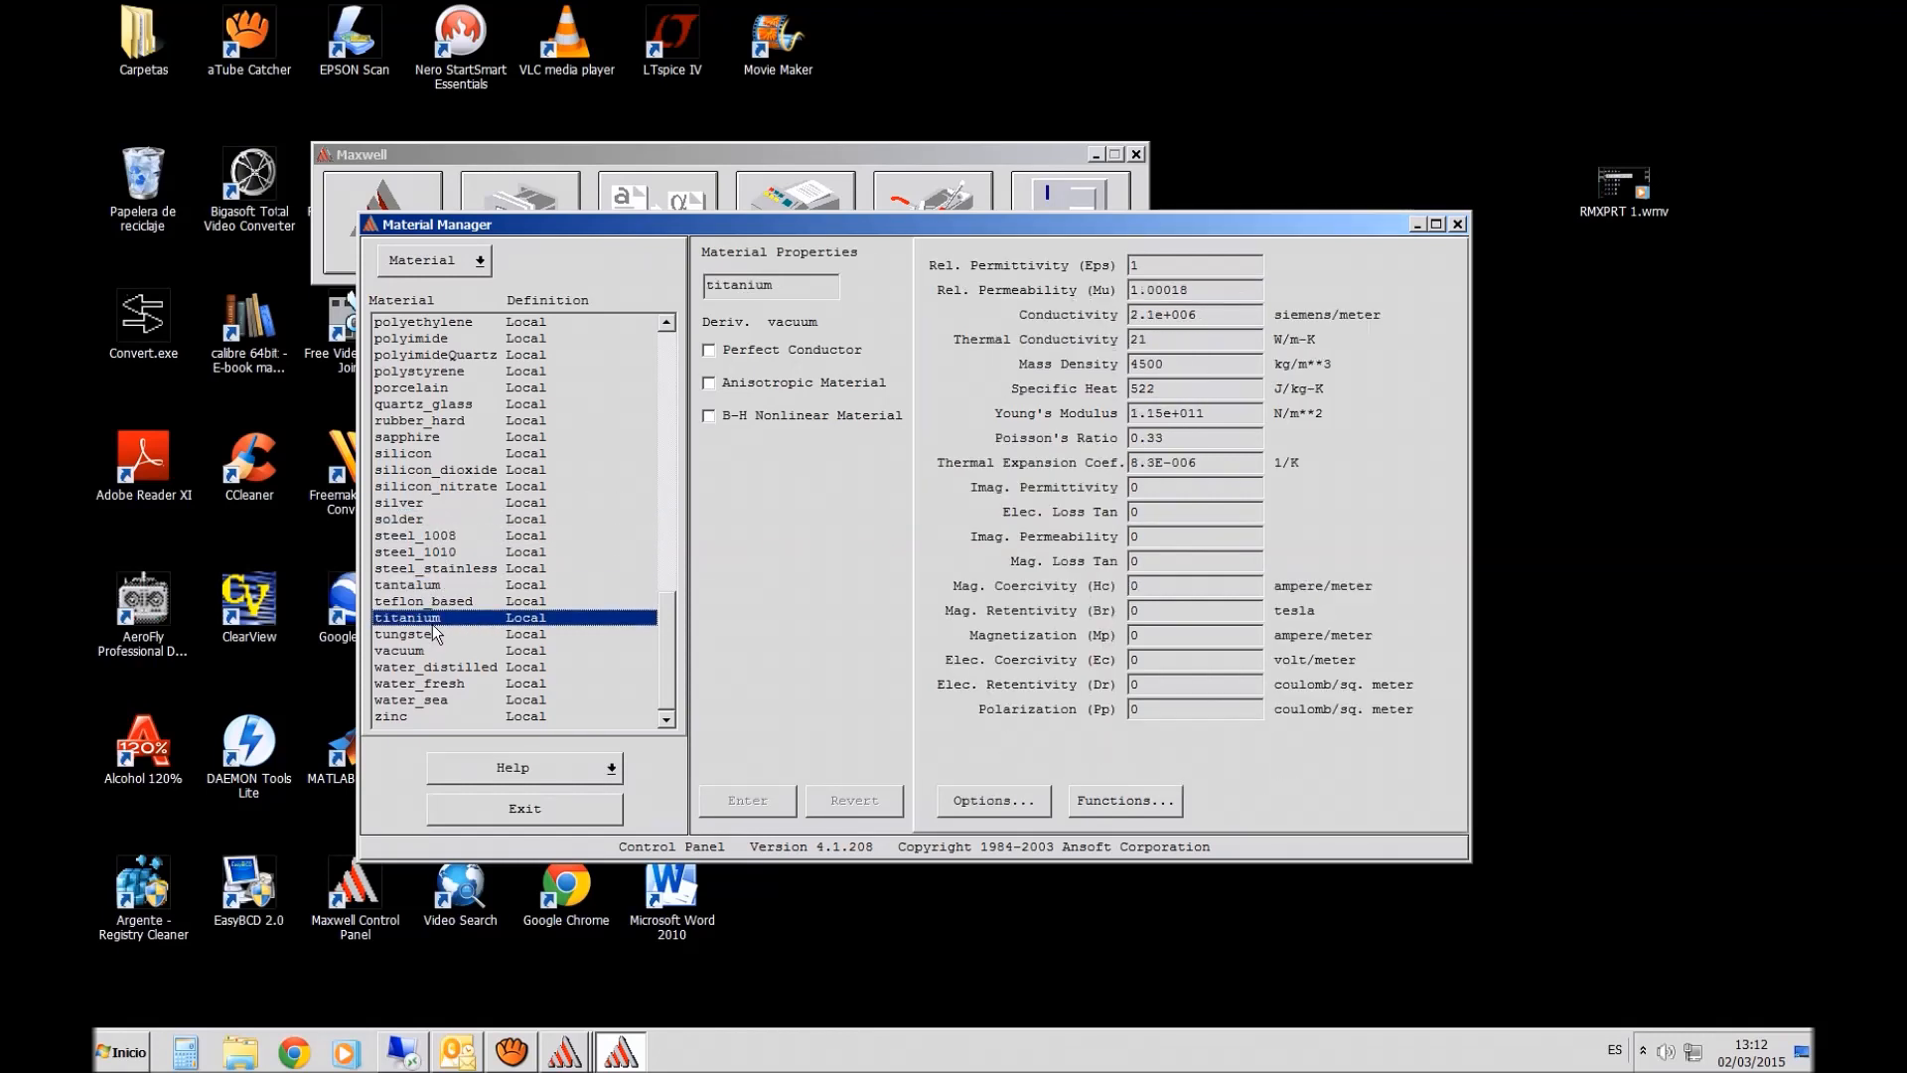
click(440, 552)
click(439, 501)
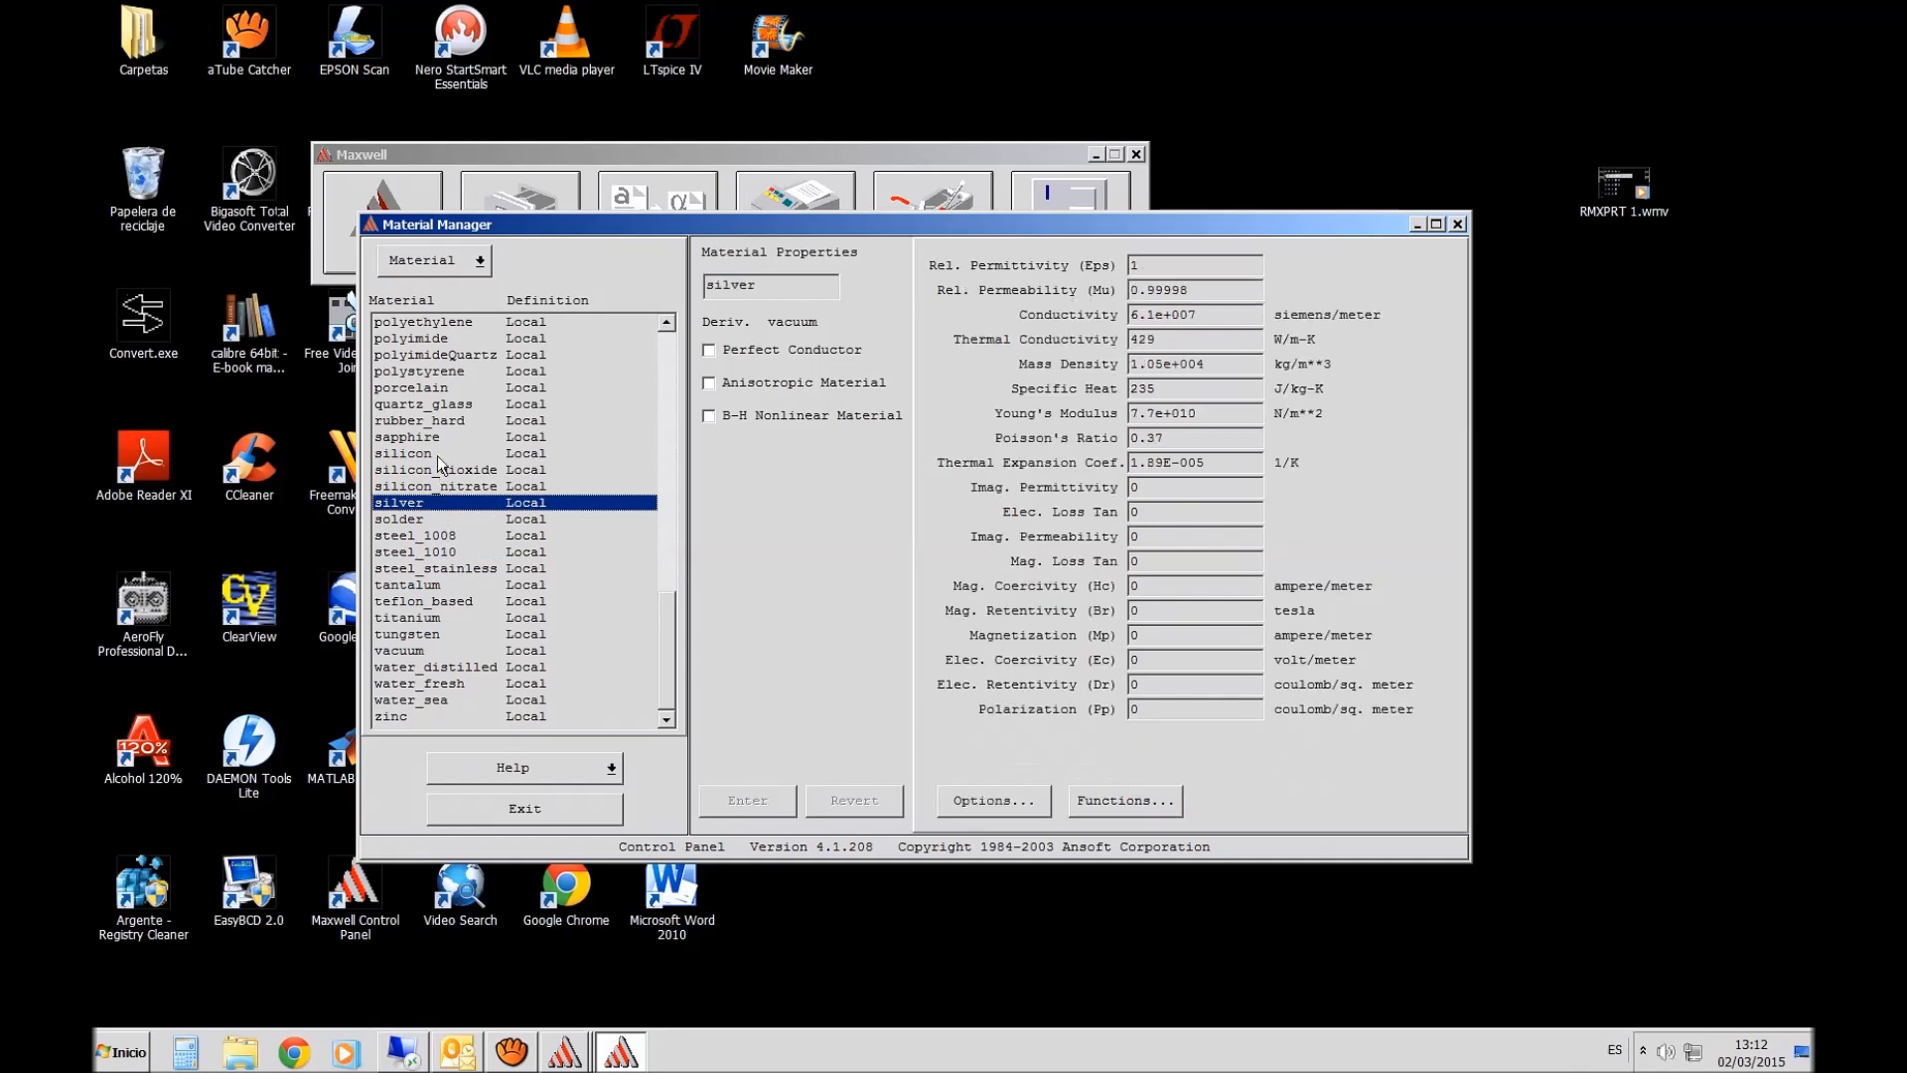
click(433, 518)
click(434, 554)
click(439, 586)
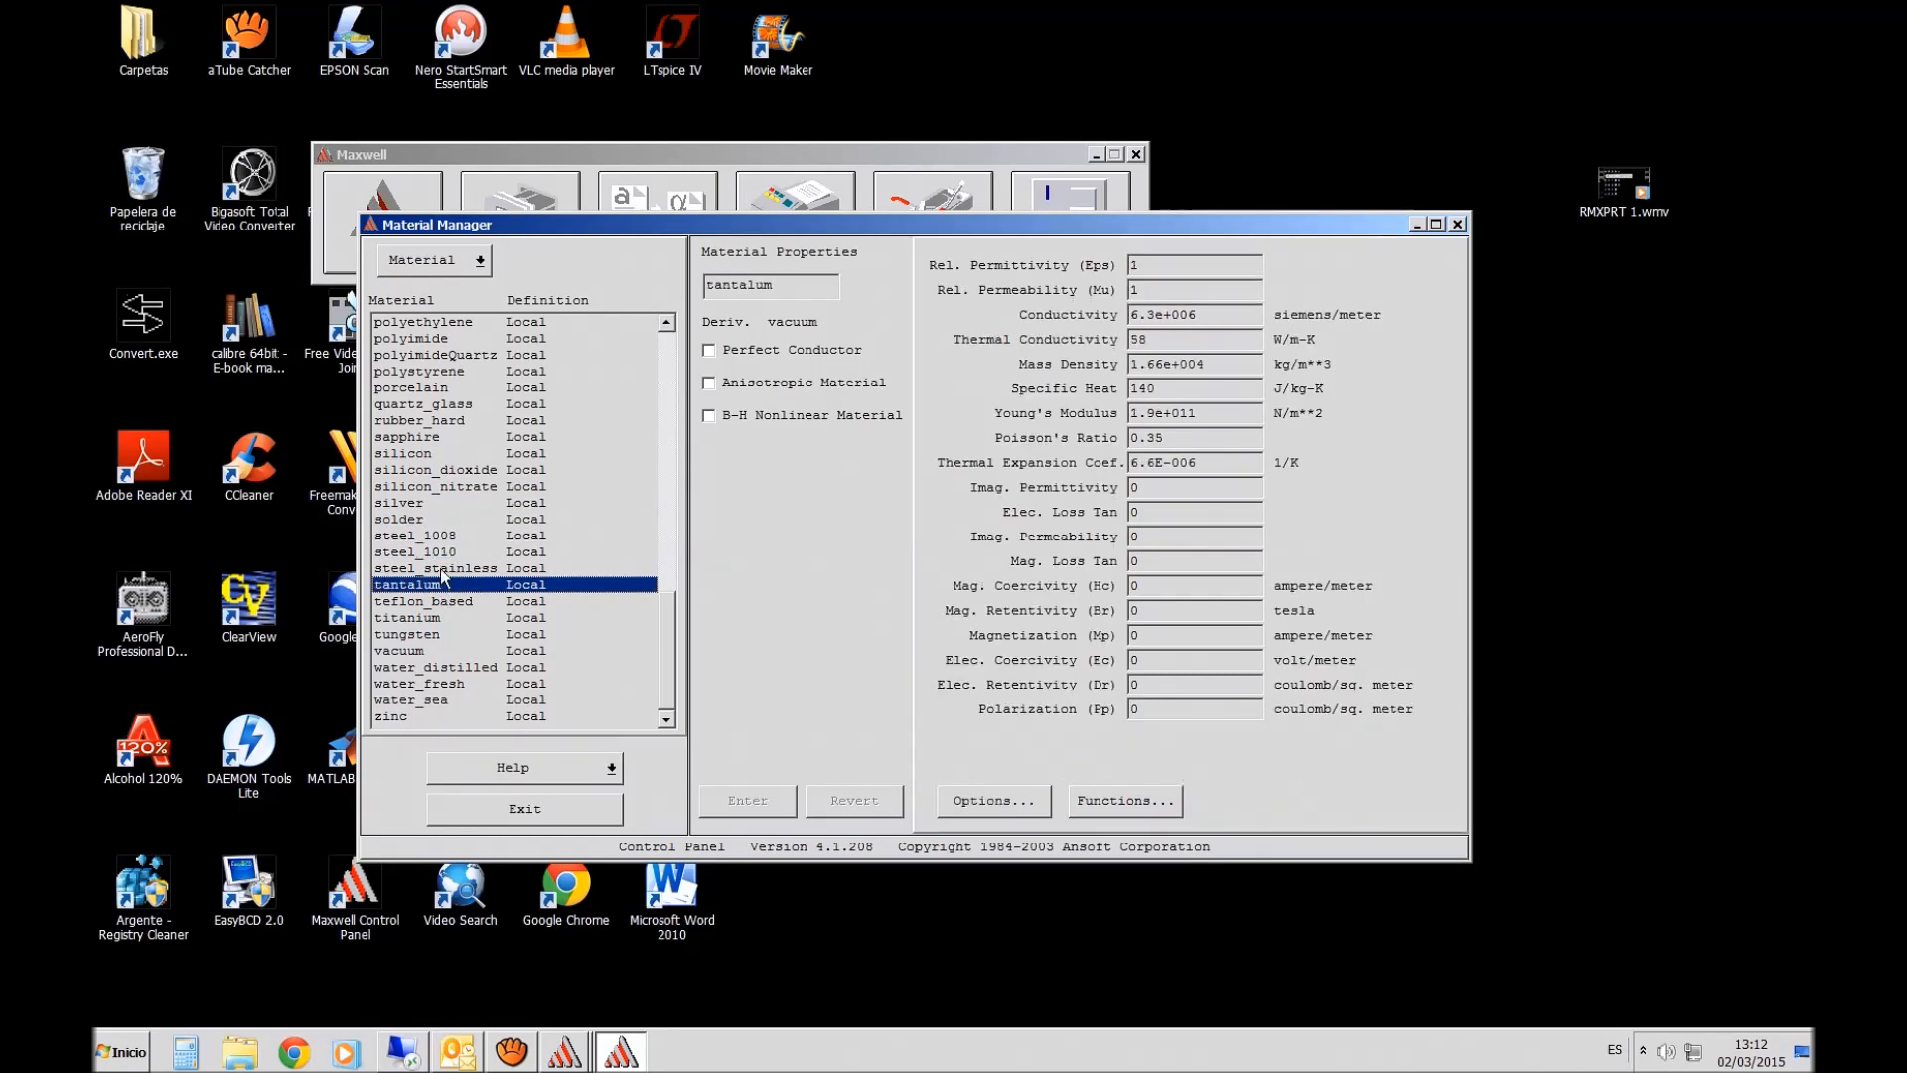
- Inspect the B-H curve of steel_1010, and close the curve, Material Manager and utilities windows
click(459, 552)
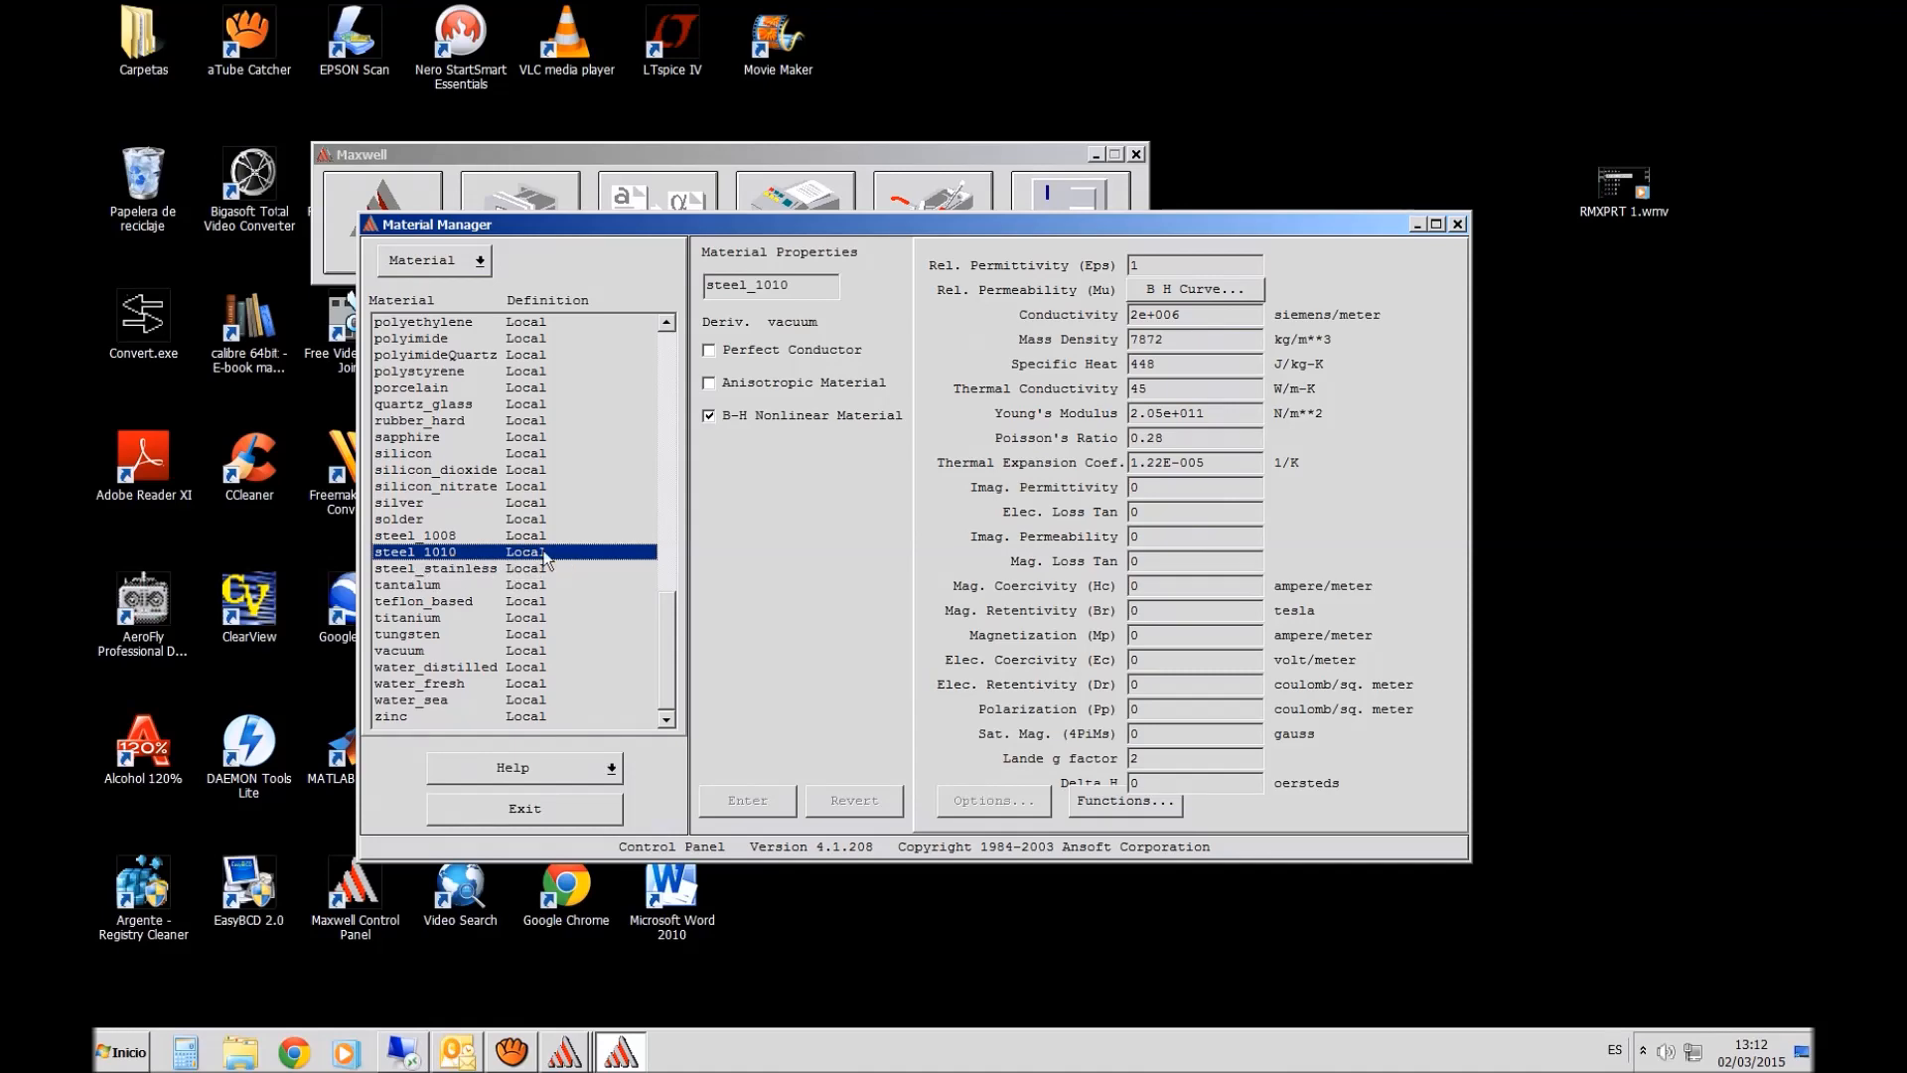
click(1148, 288)
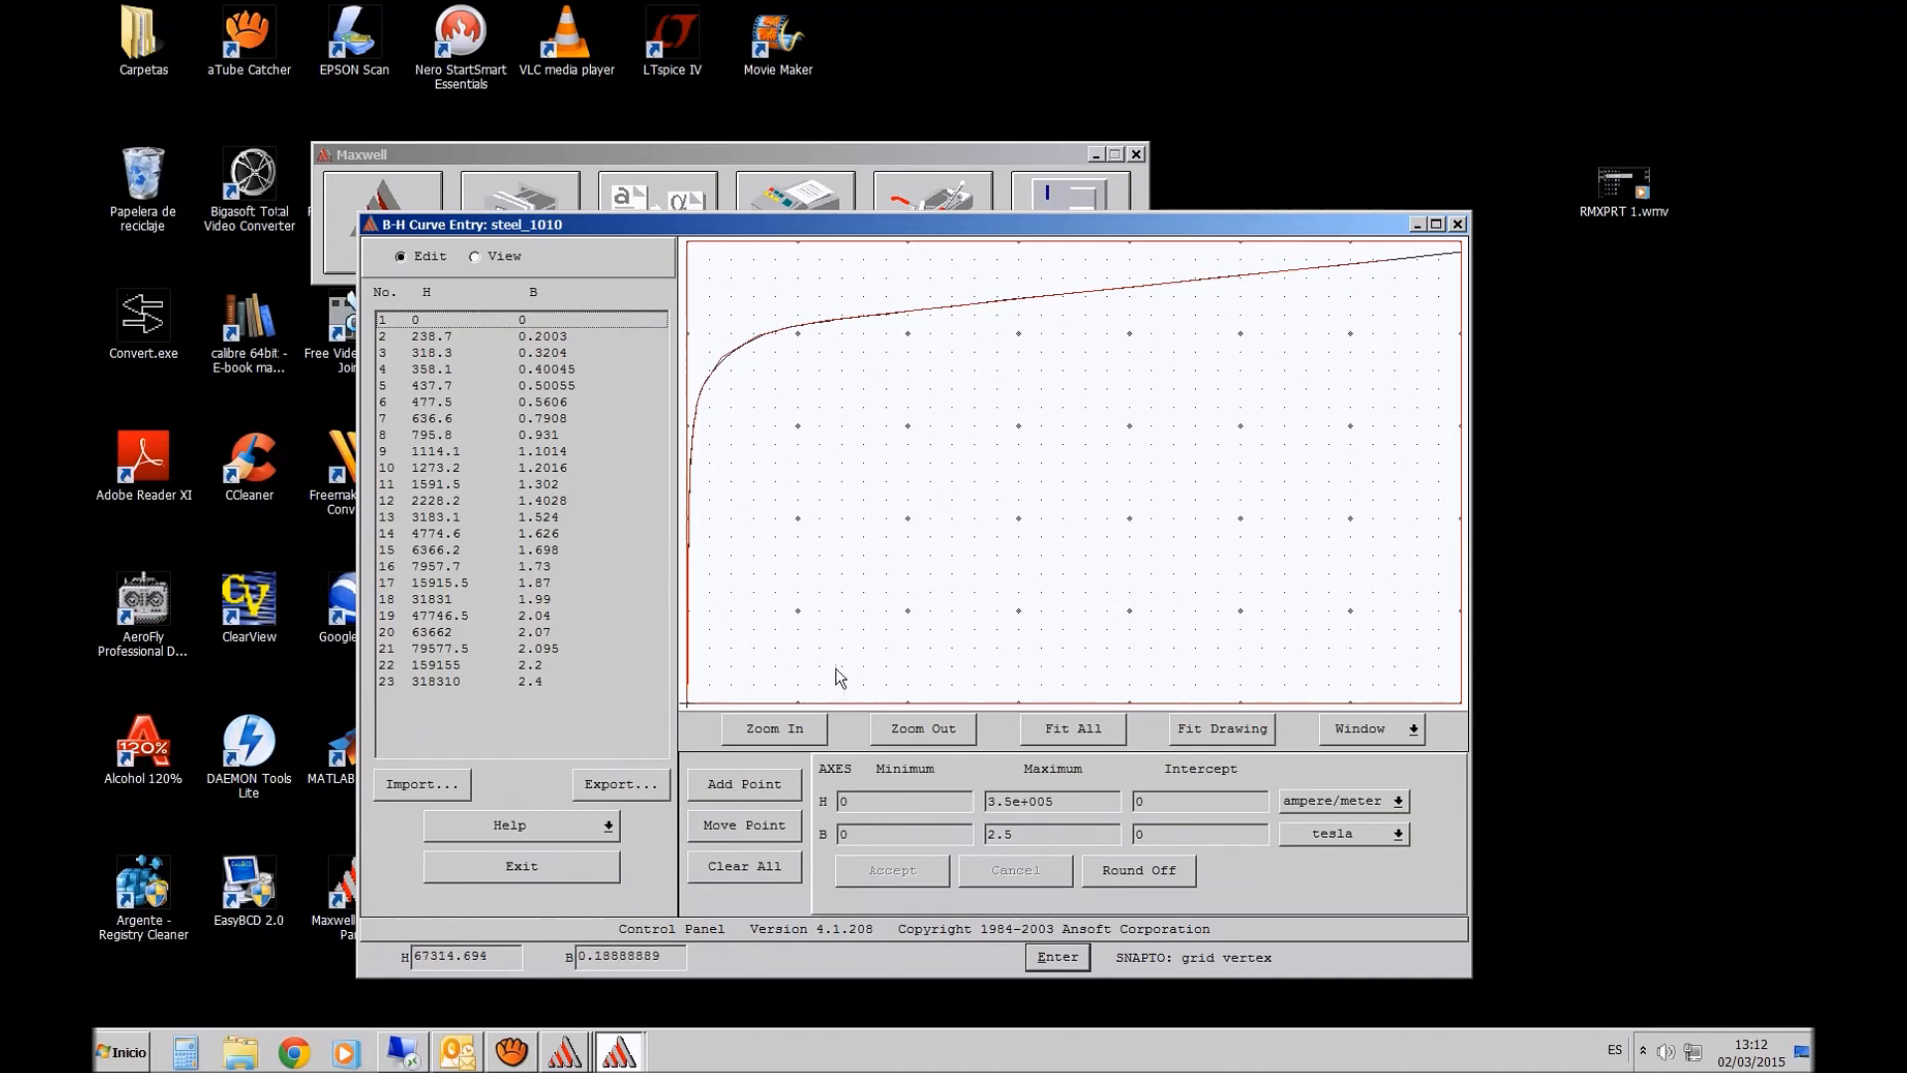
drag(947, 220, 1017, 114)
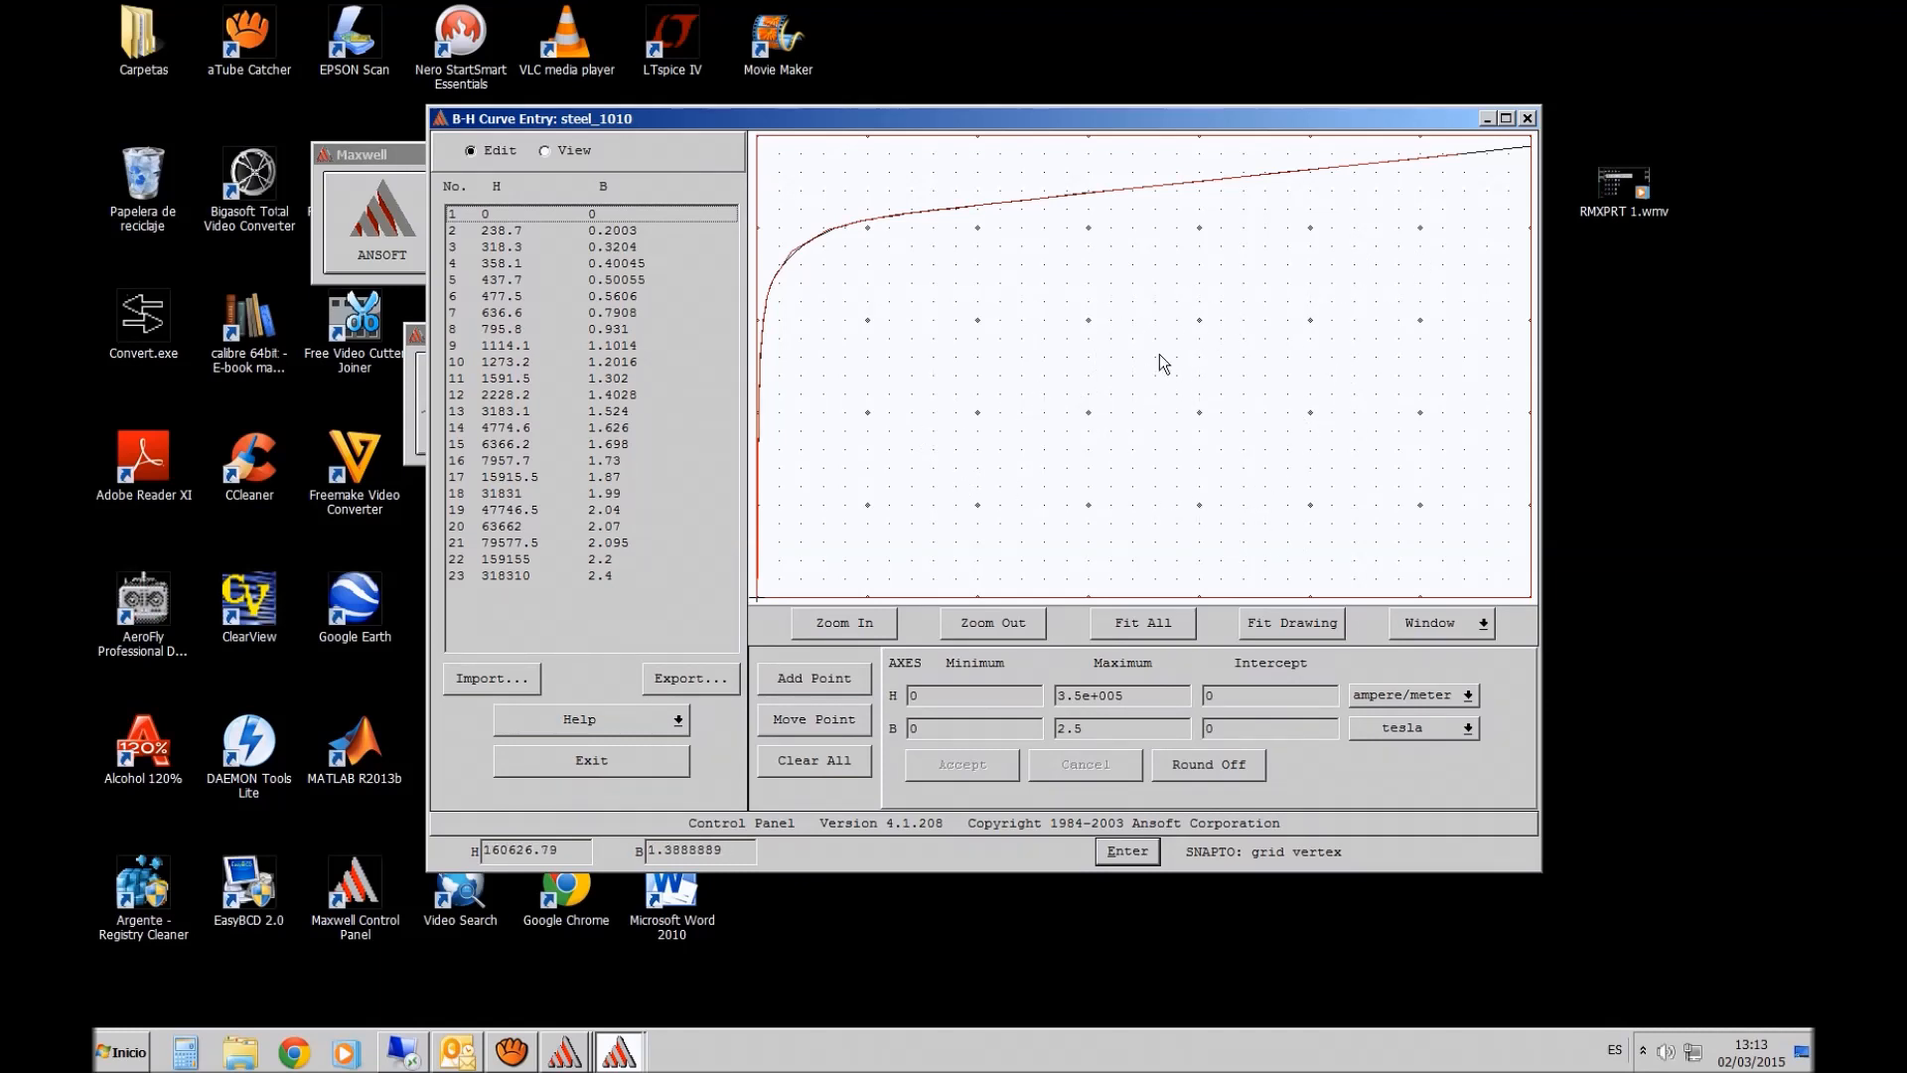
click(1528, 118)
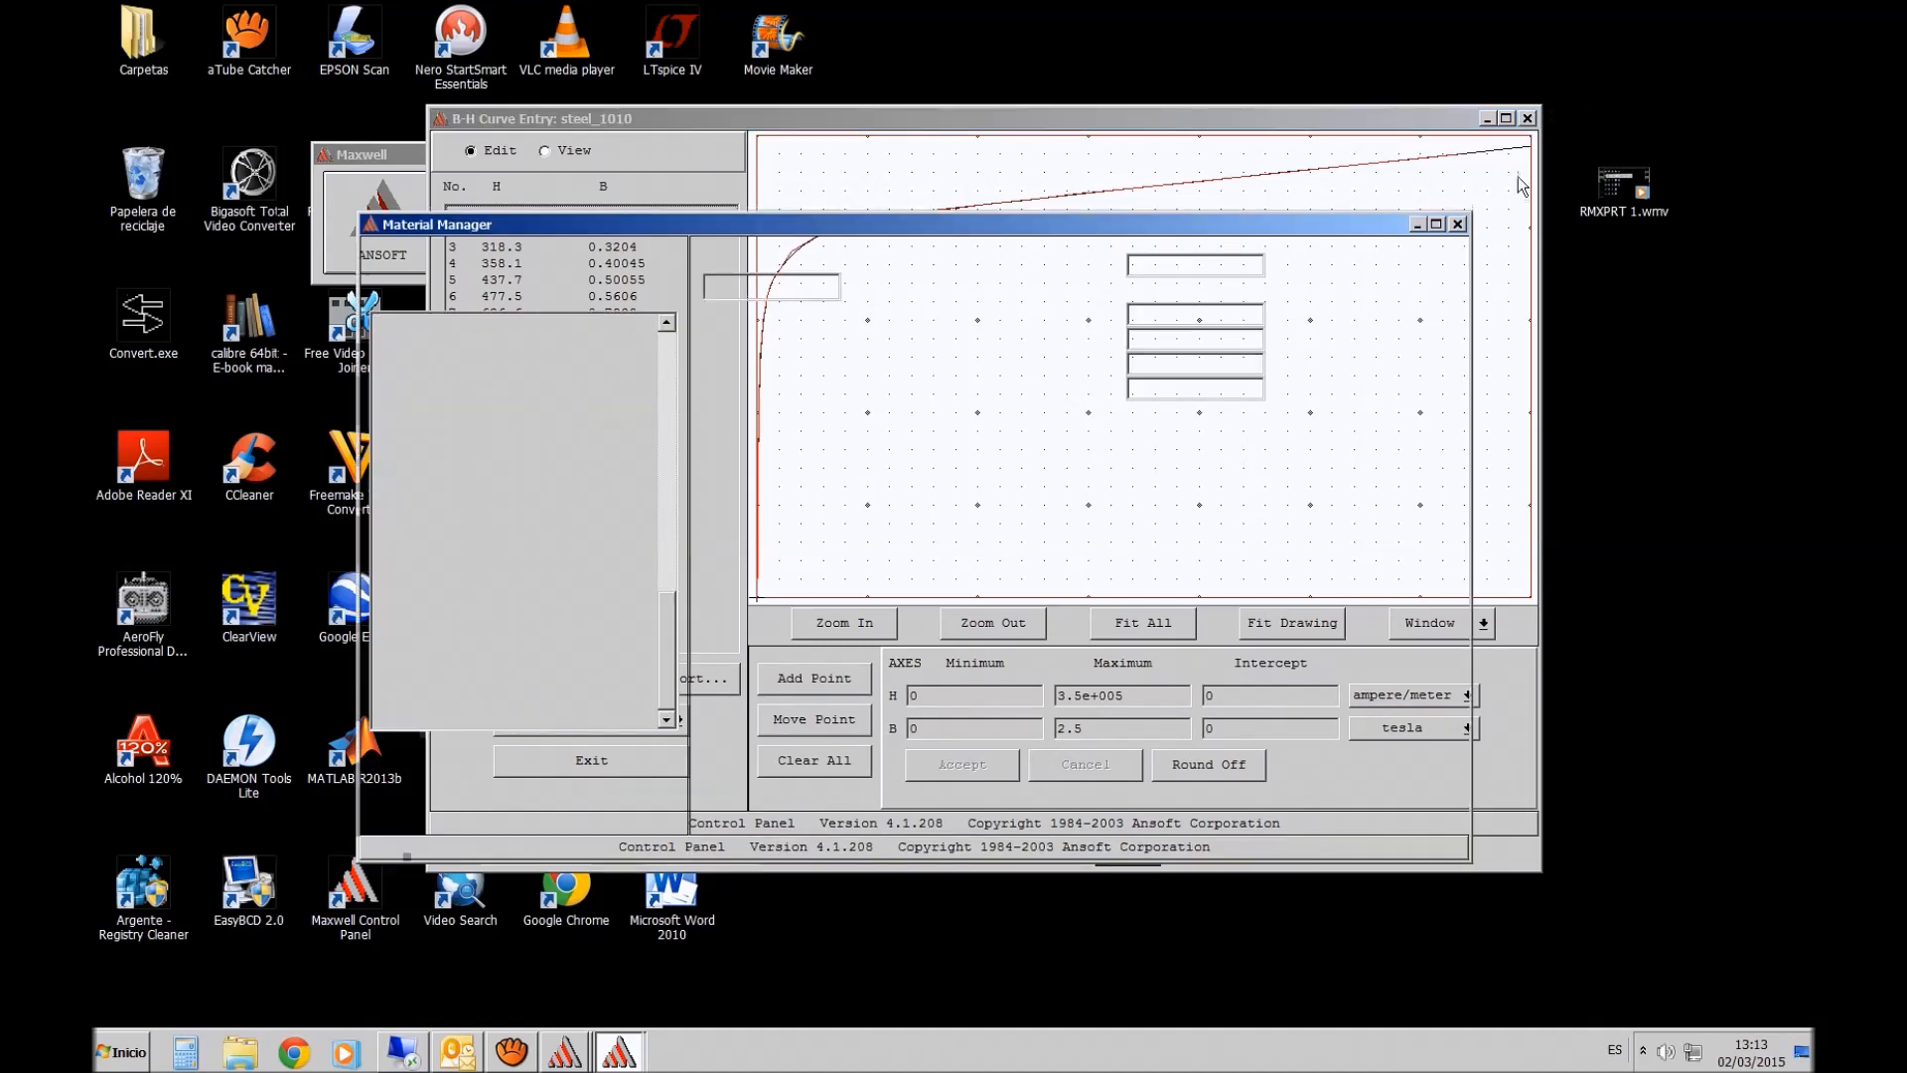
click(1457, 223)
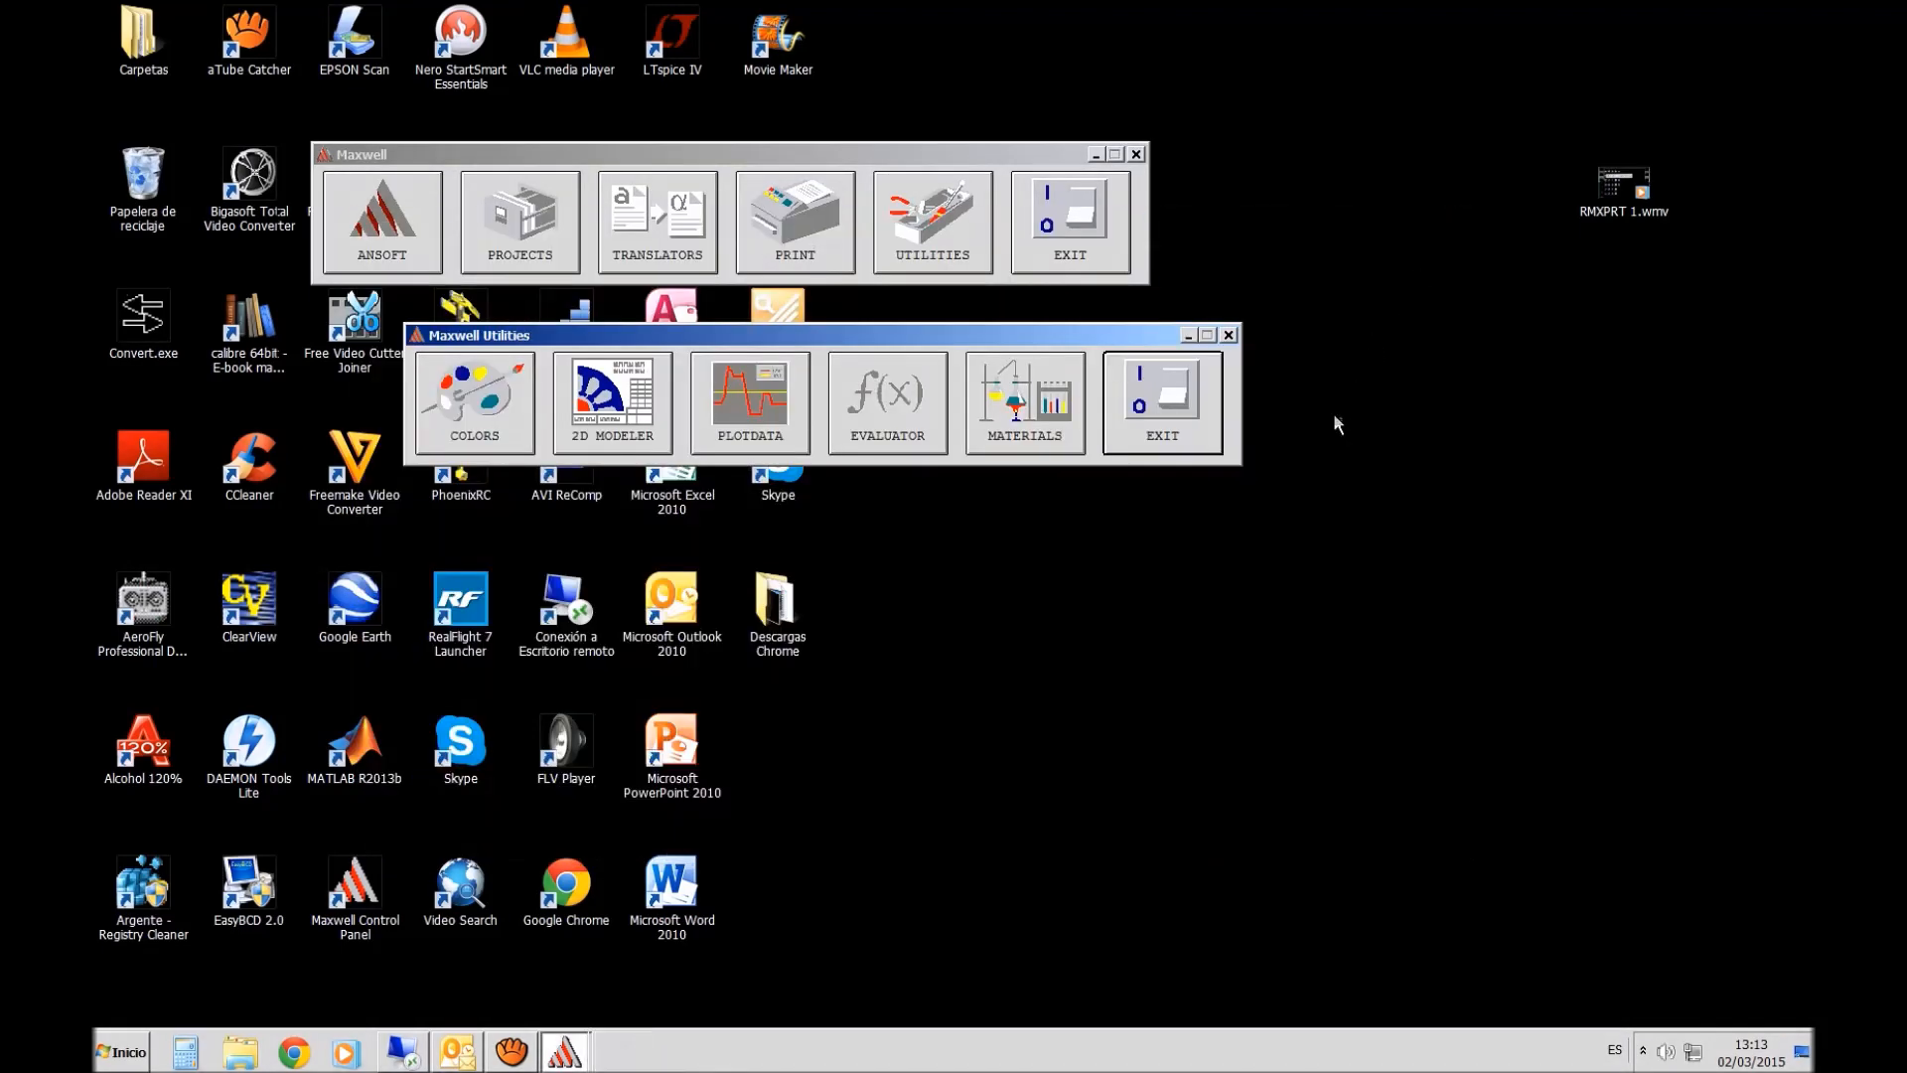
click(1229, 335)
- Open the Maxwell projects manager and check the directory change options without switching directory
click(521, 223)
drag(496, 28, 853, 113)
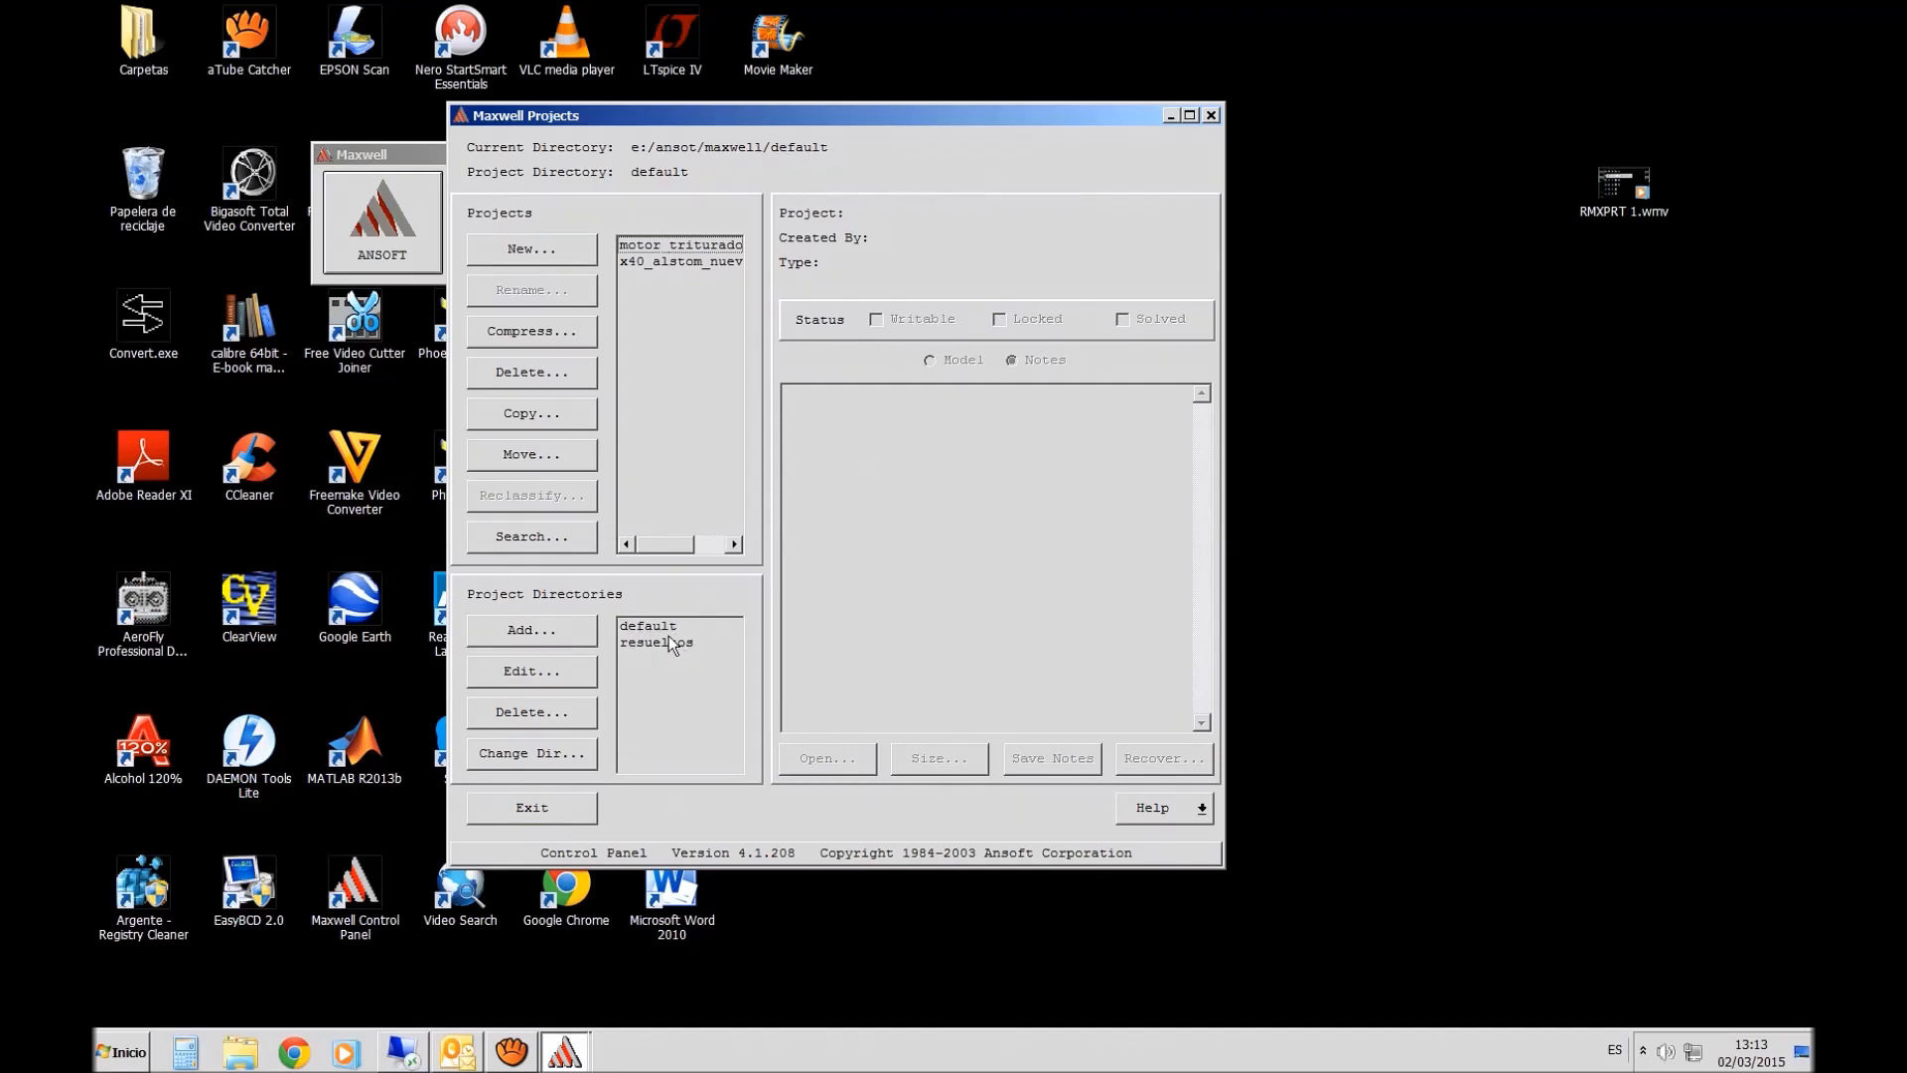
click(576, 754)
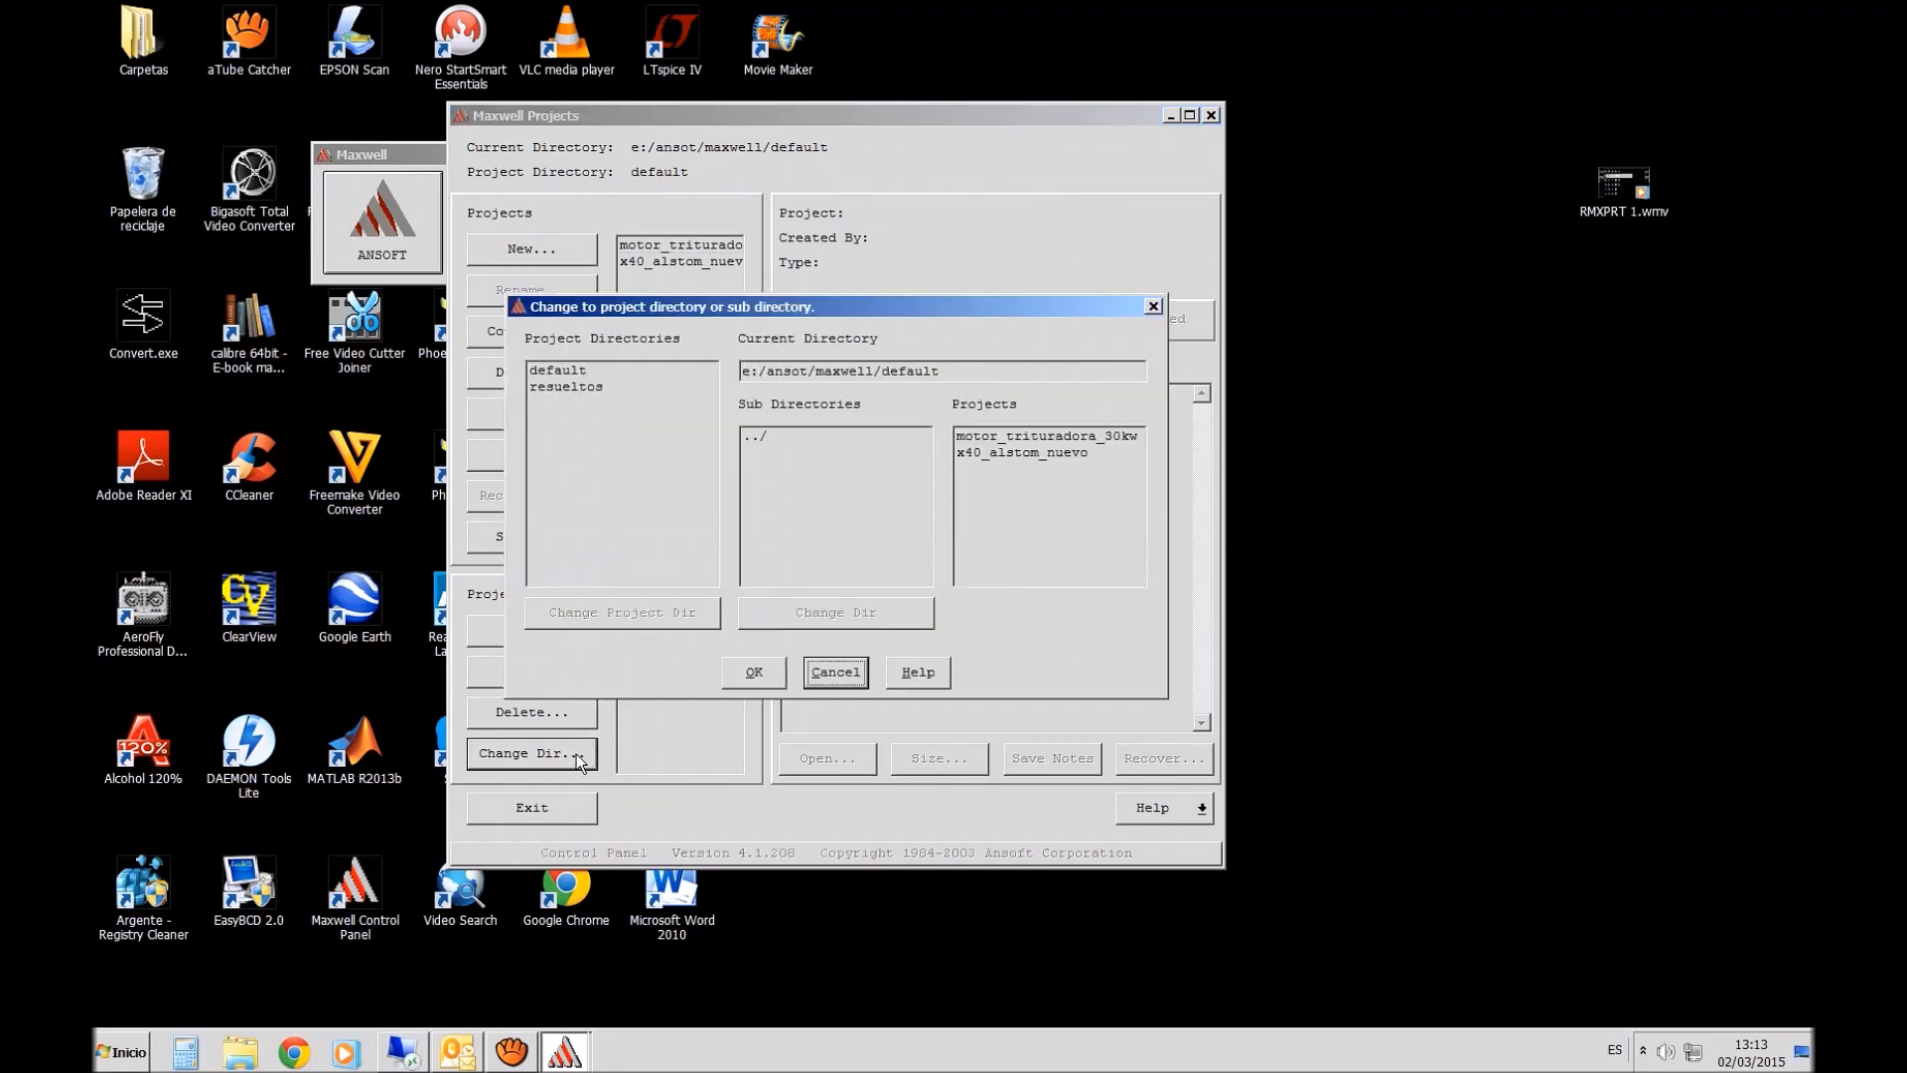
click(836, 672)
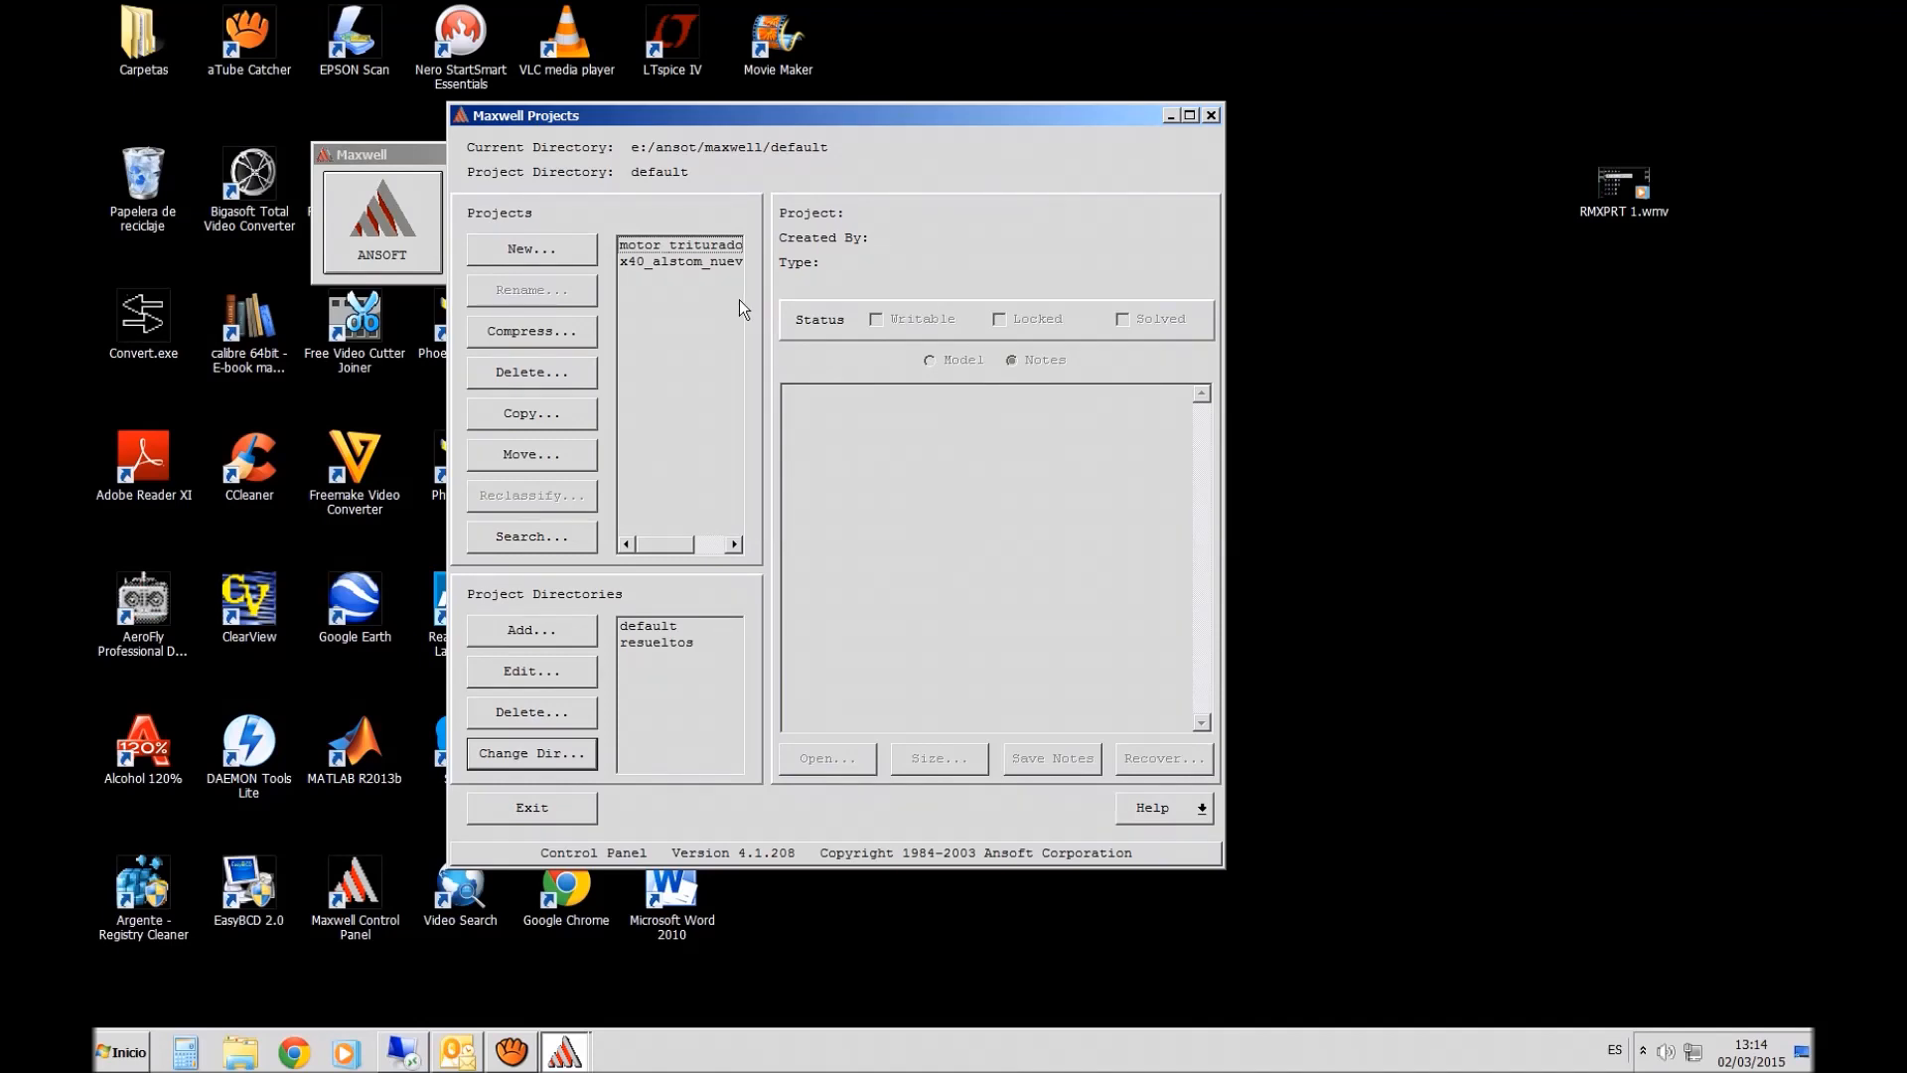
- Preview the motor_trituradora_30kw model at full window size and open the project in RMxprt
click(701, 249)
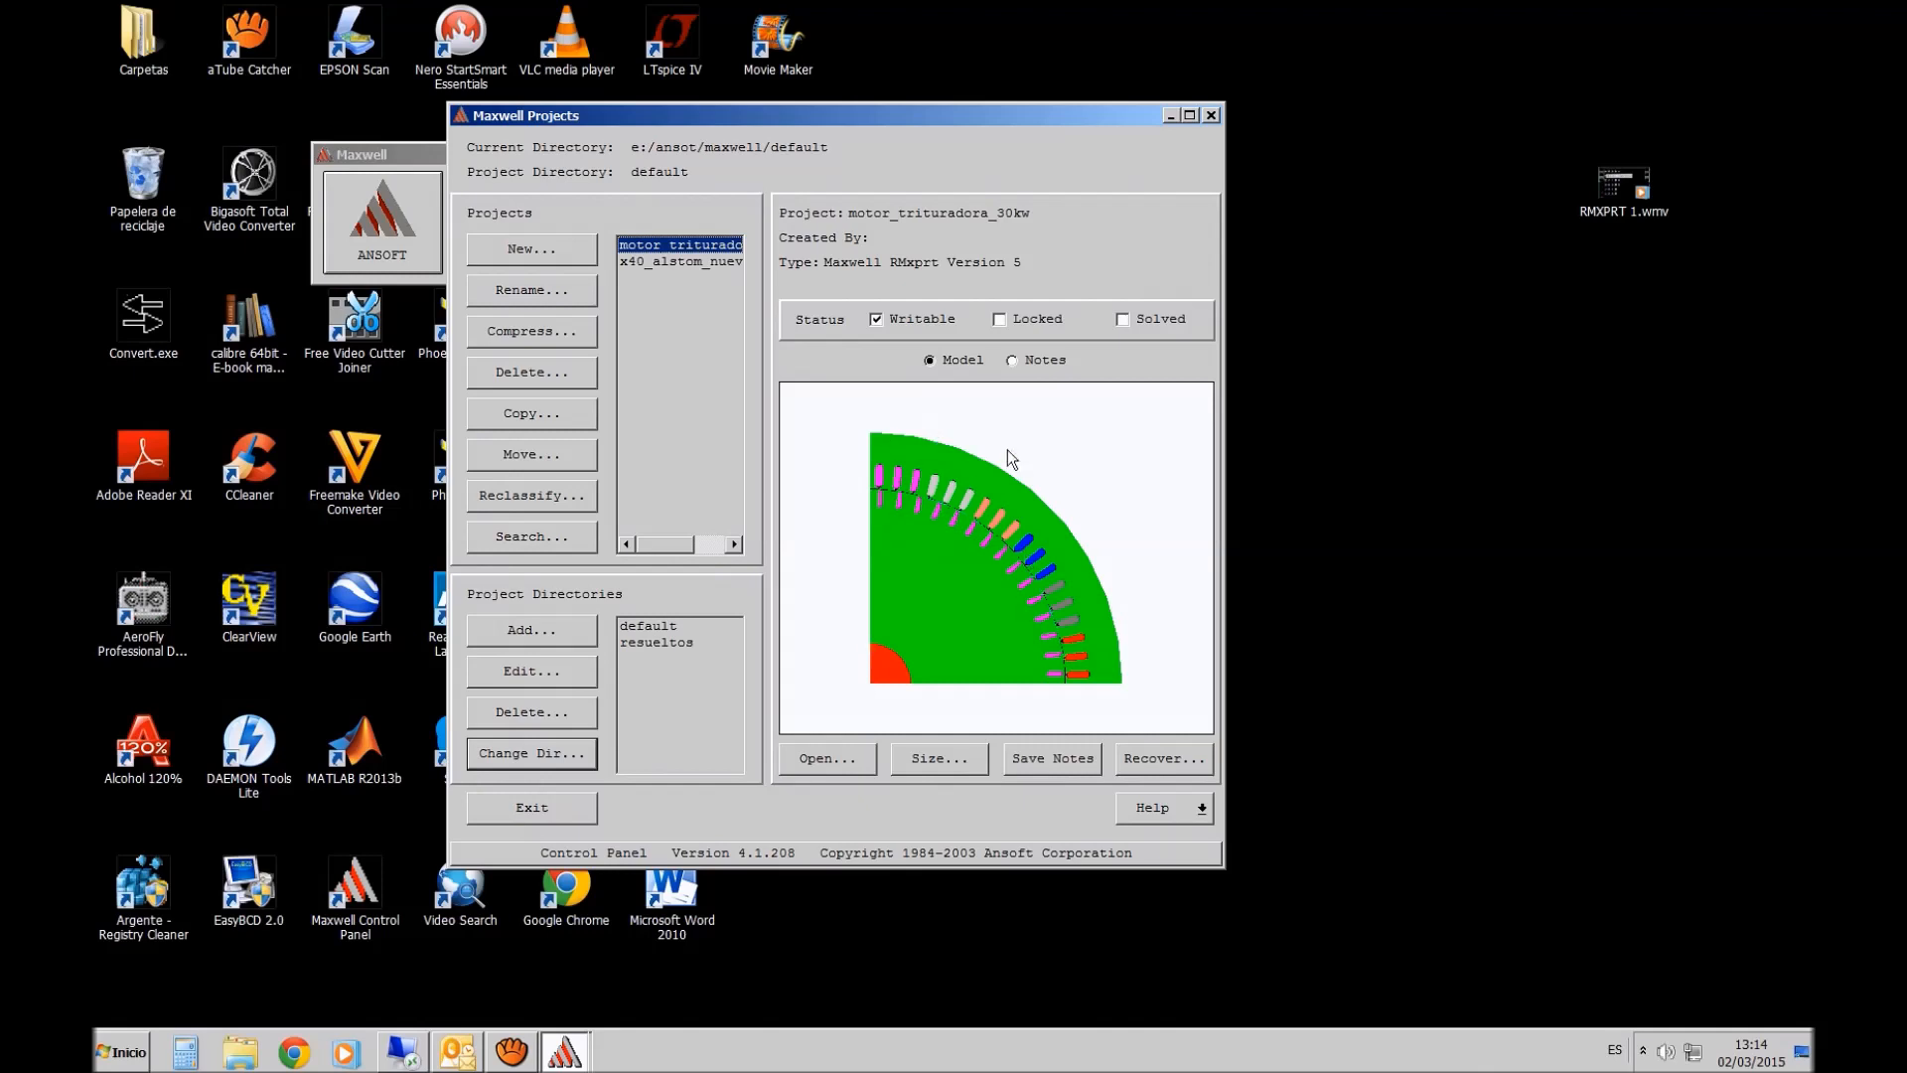
click(1189, 115)
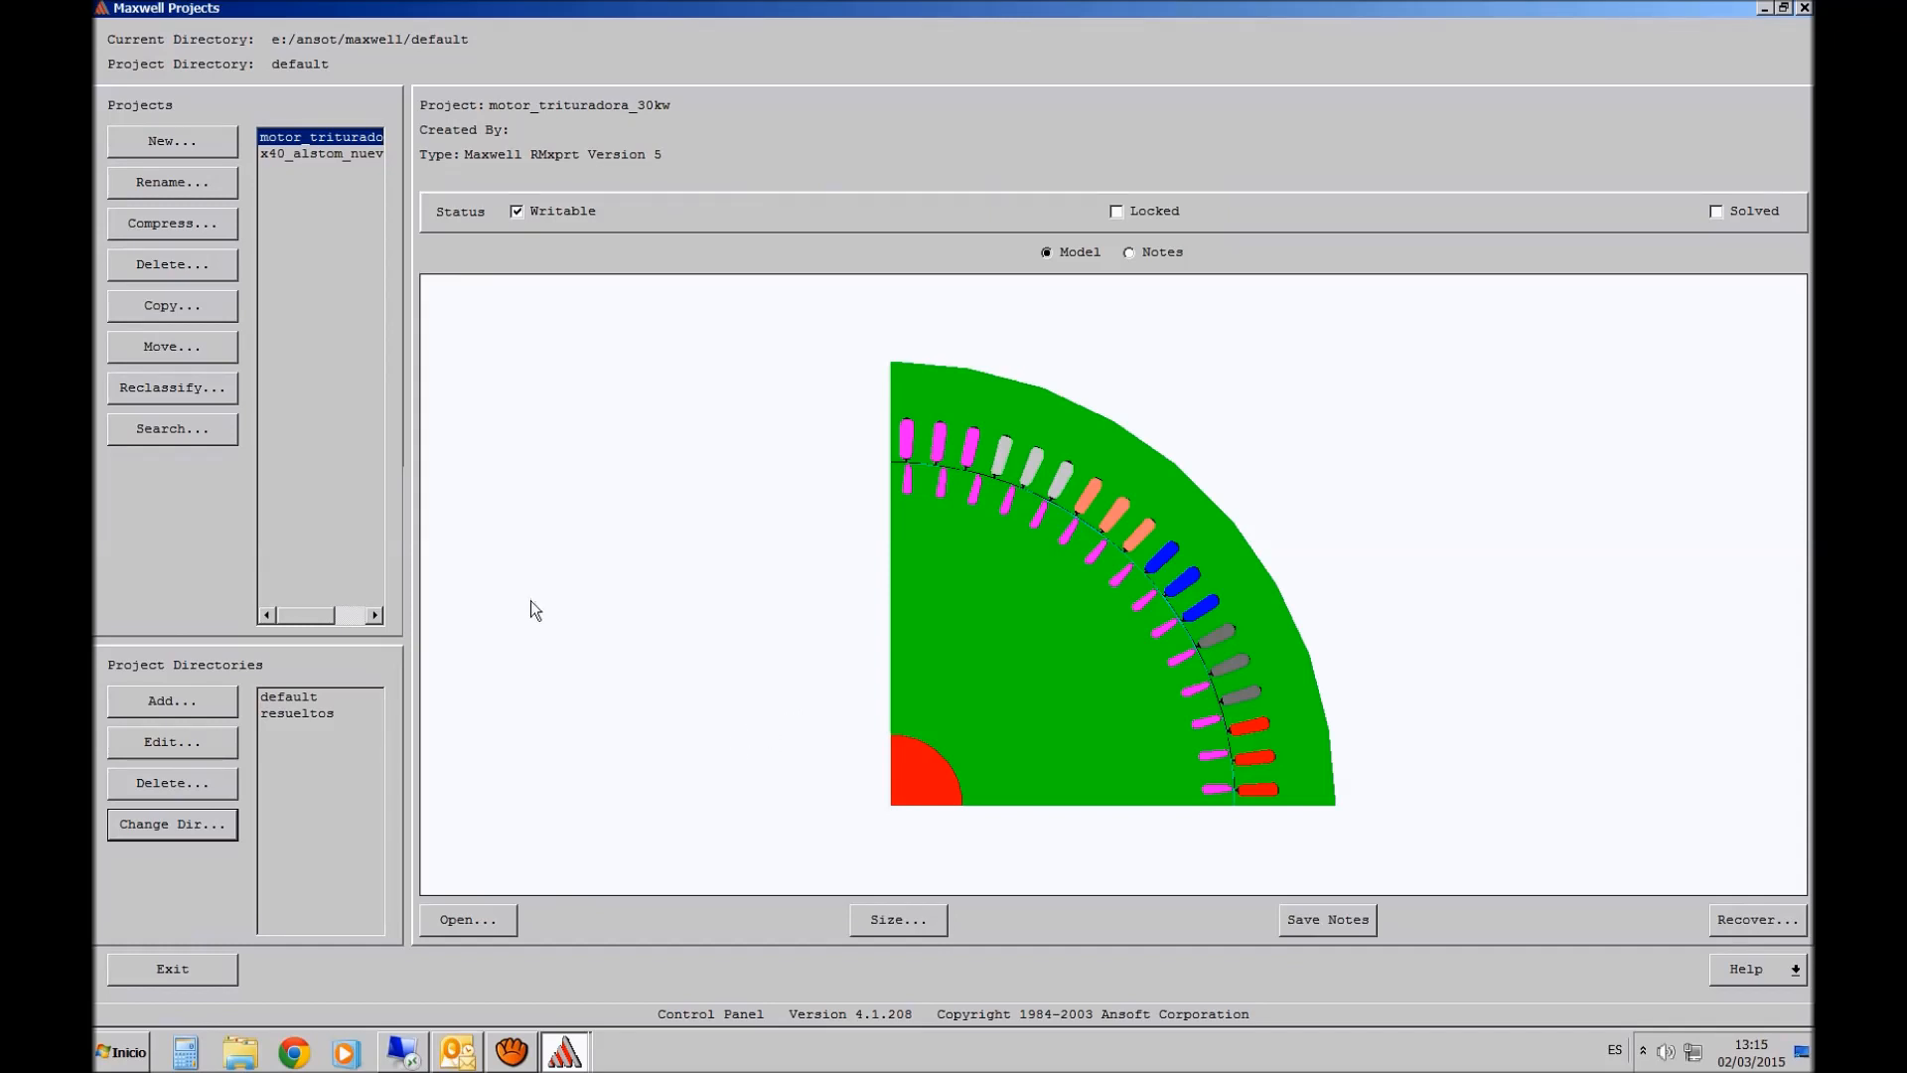
double_click(308, 141)
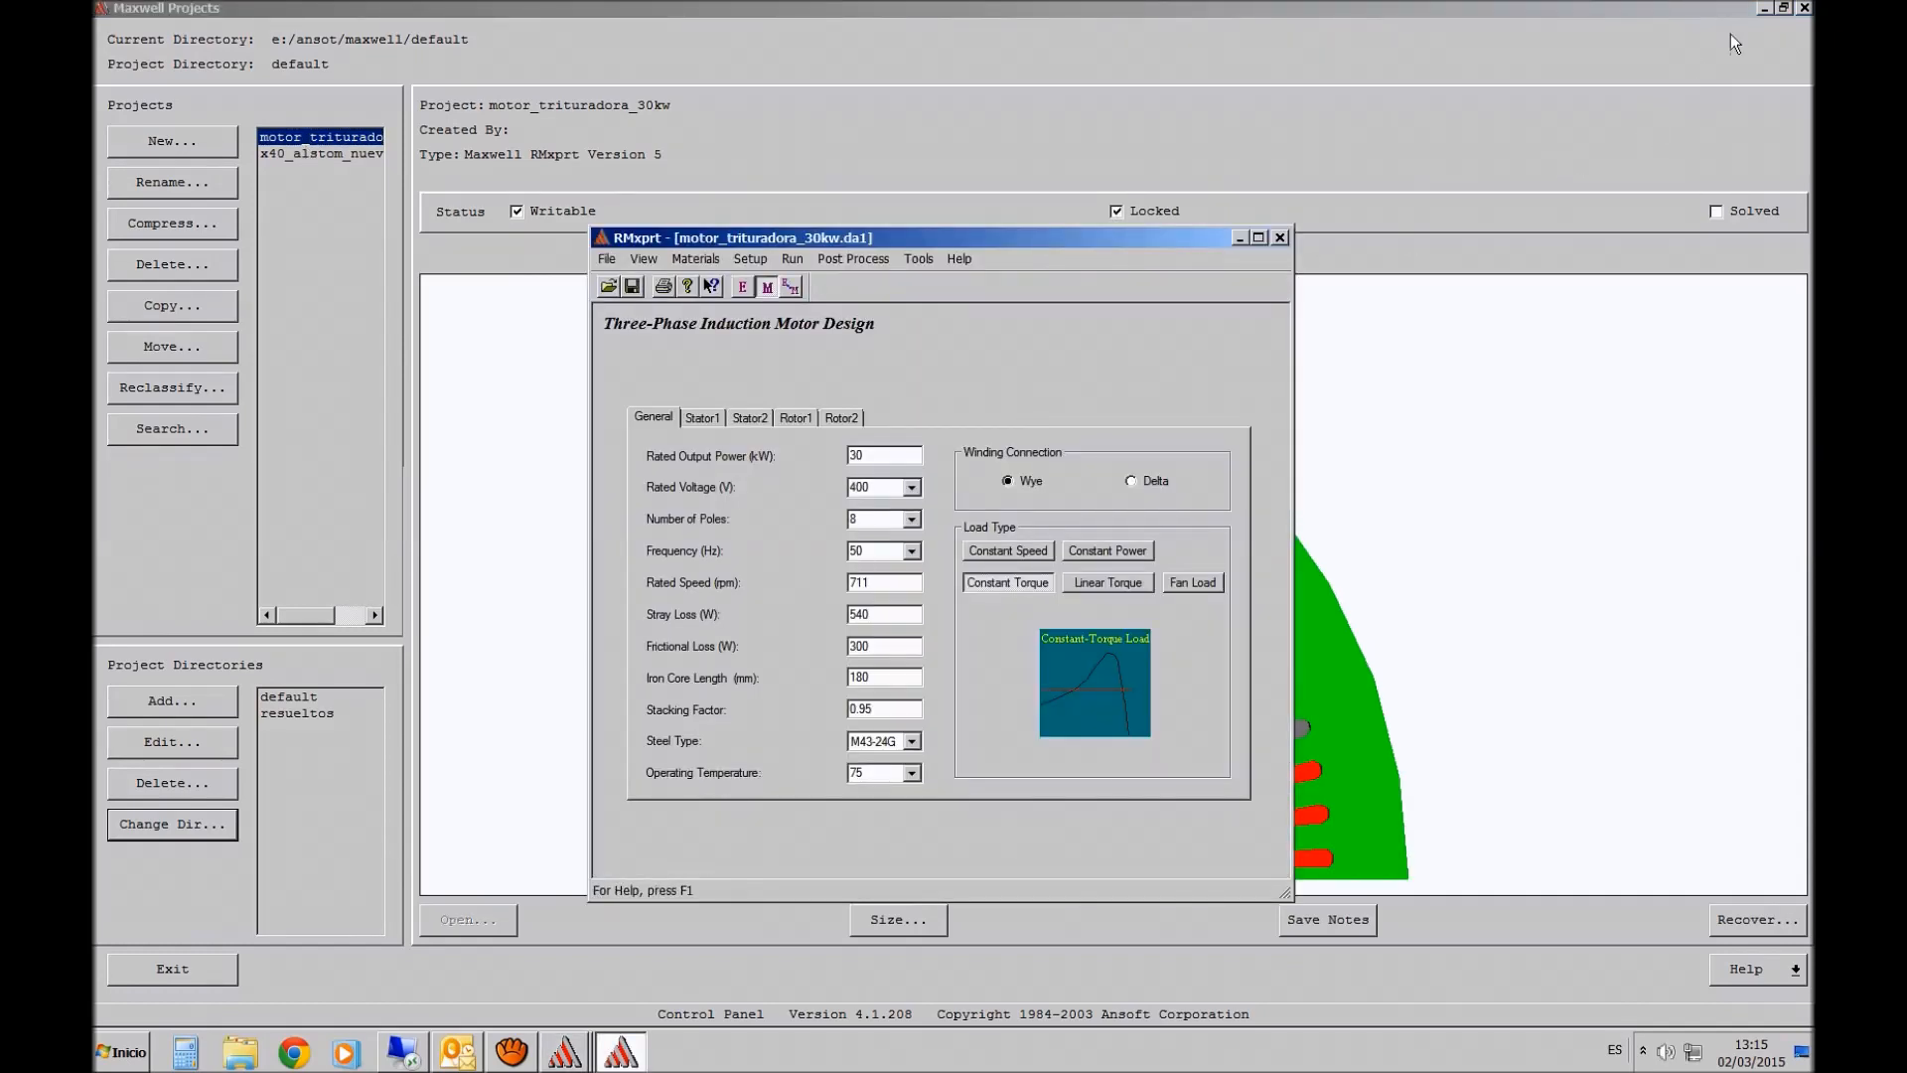
- Restore and minimize the projects window, and maximize the RMxprt motor design window
click(1784, 8)
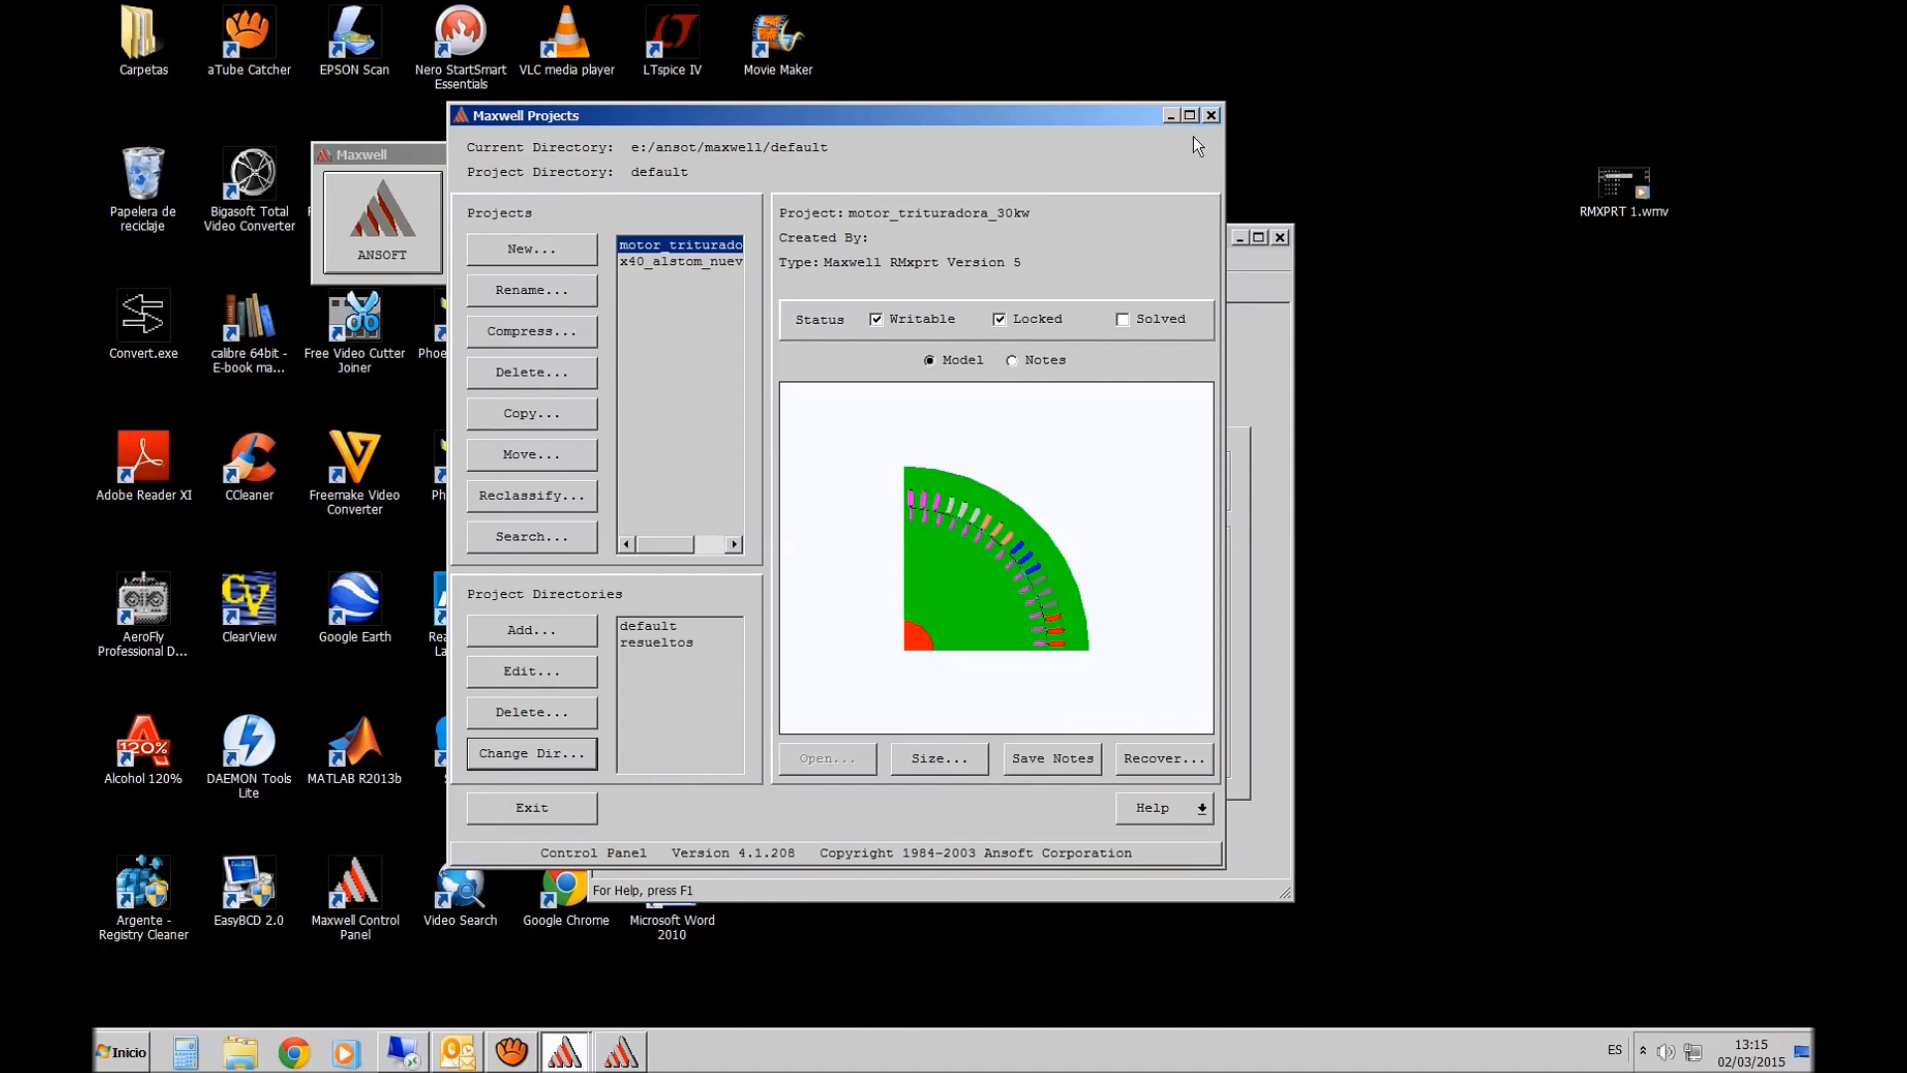
click(1171, 115)
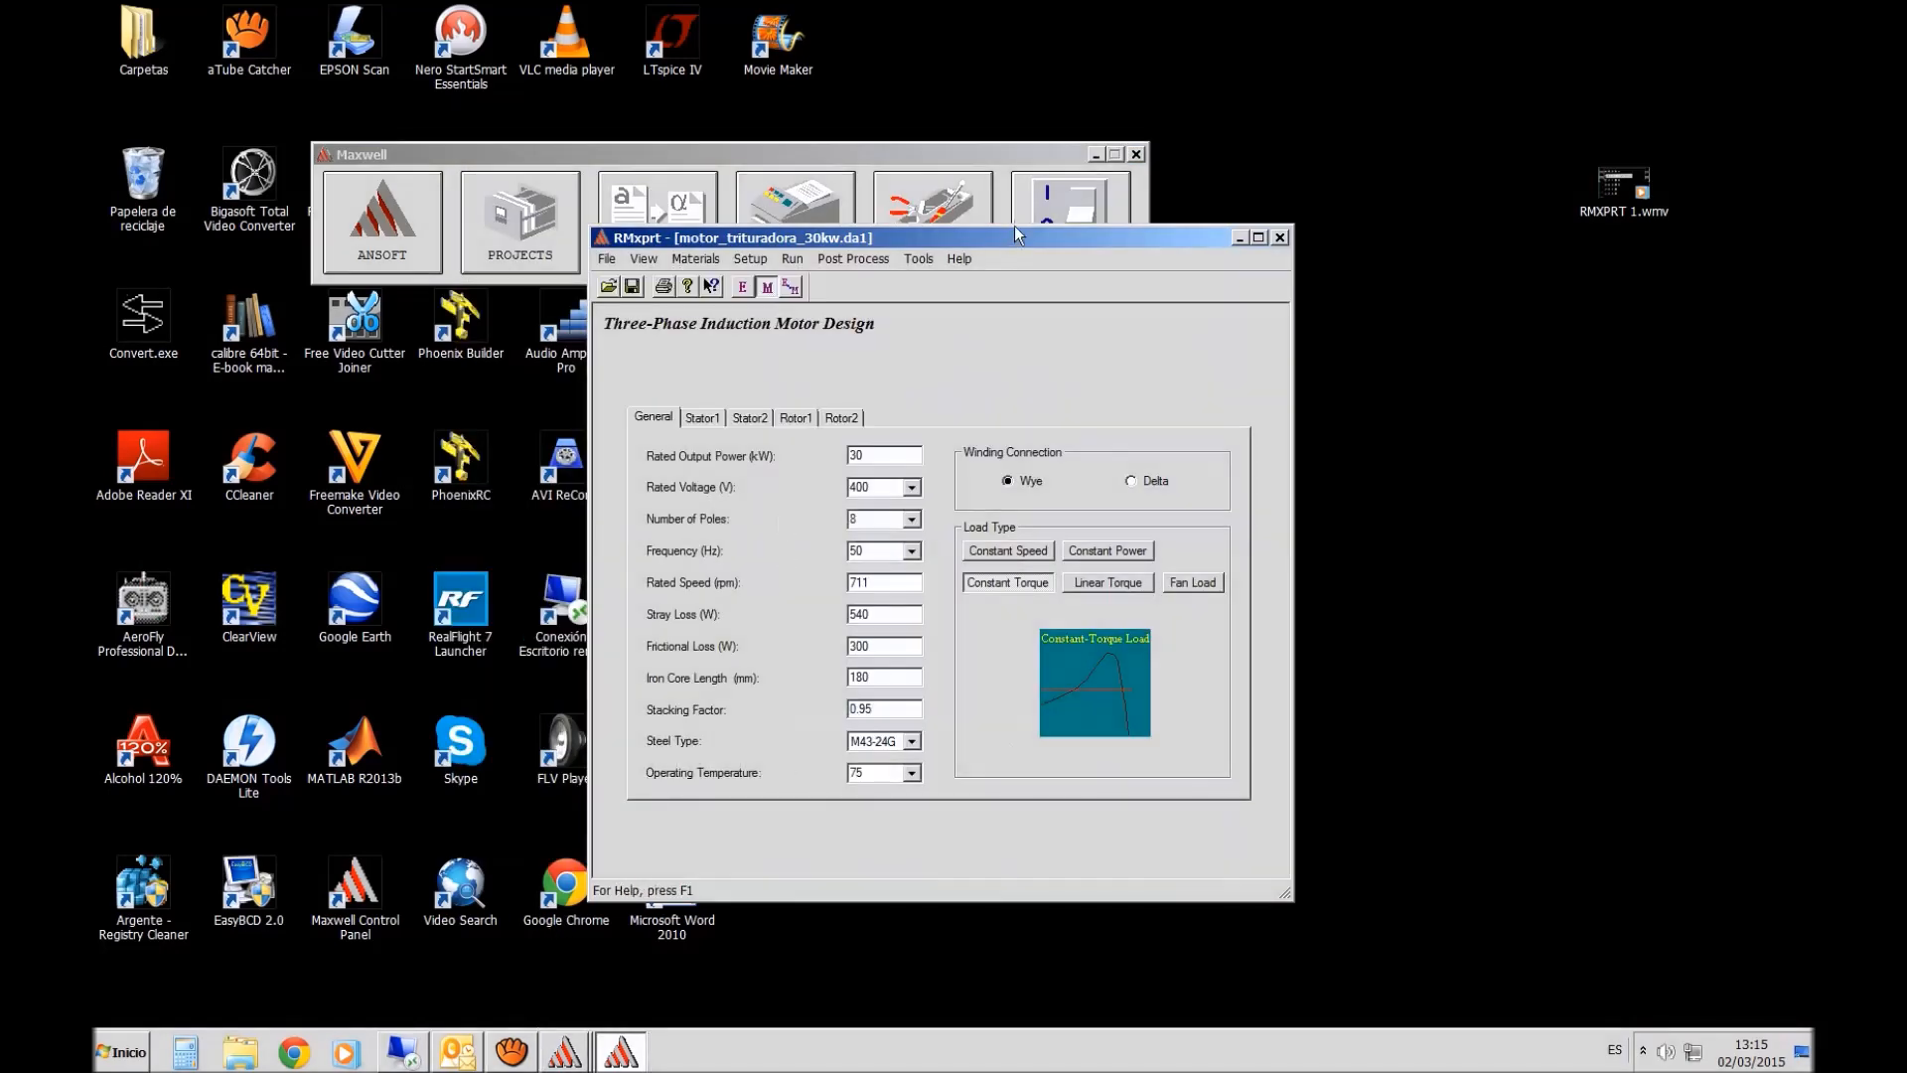
drag(1001, 242, 926, 153)
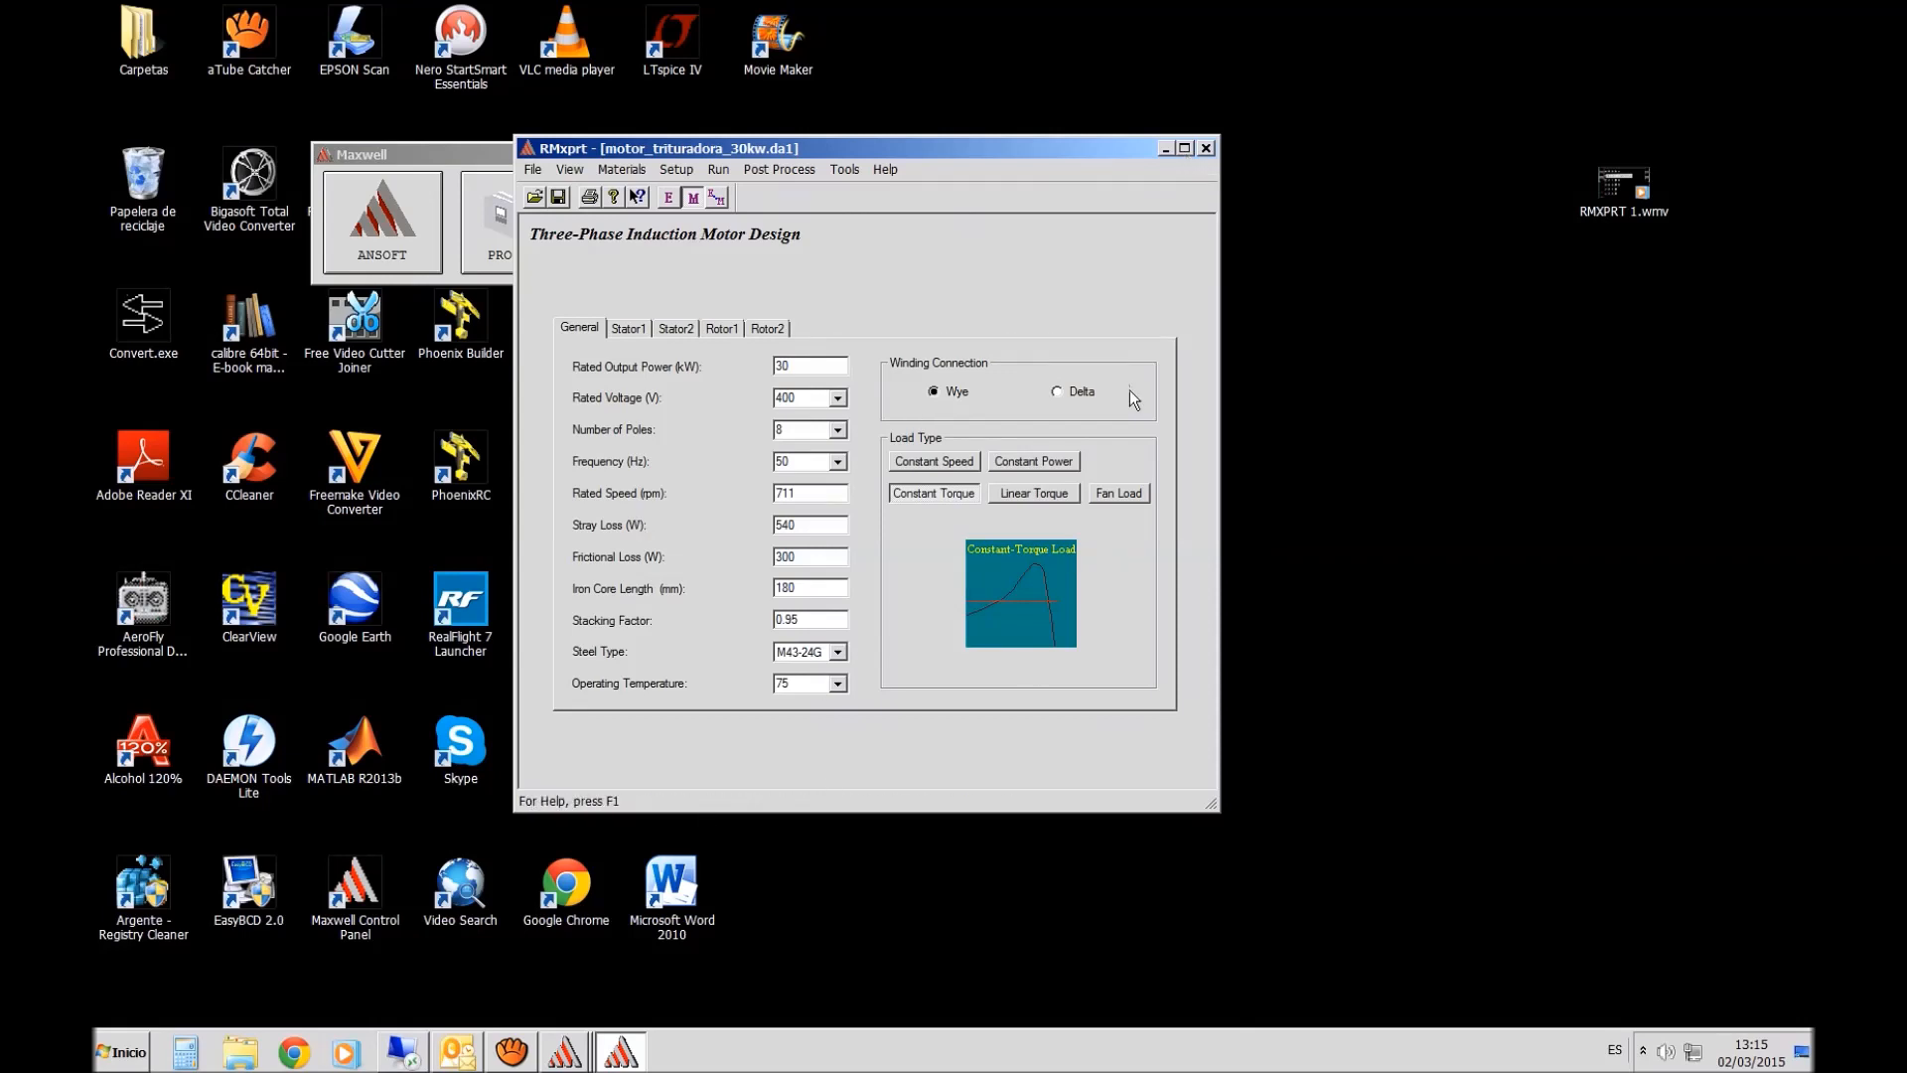
click(1185, 148)
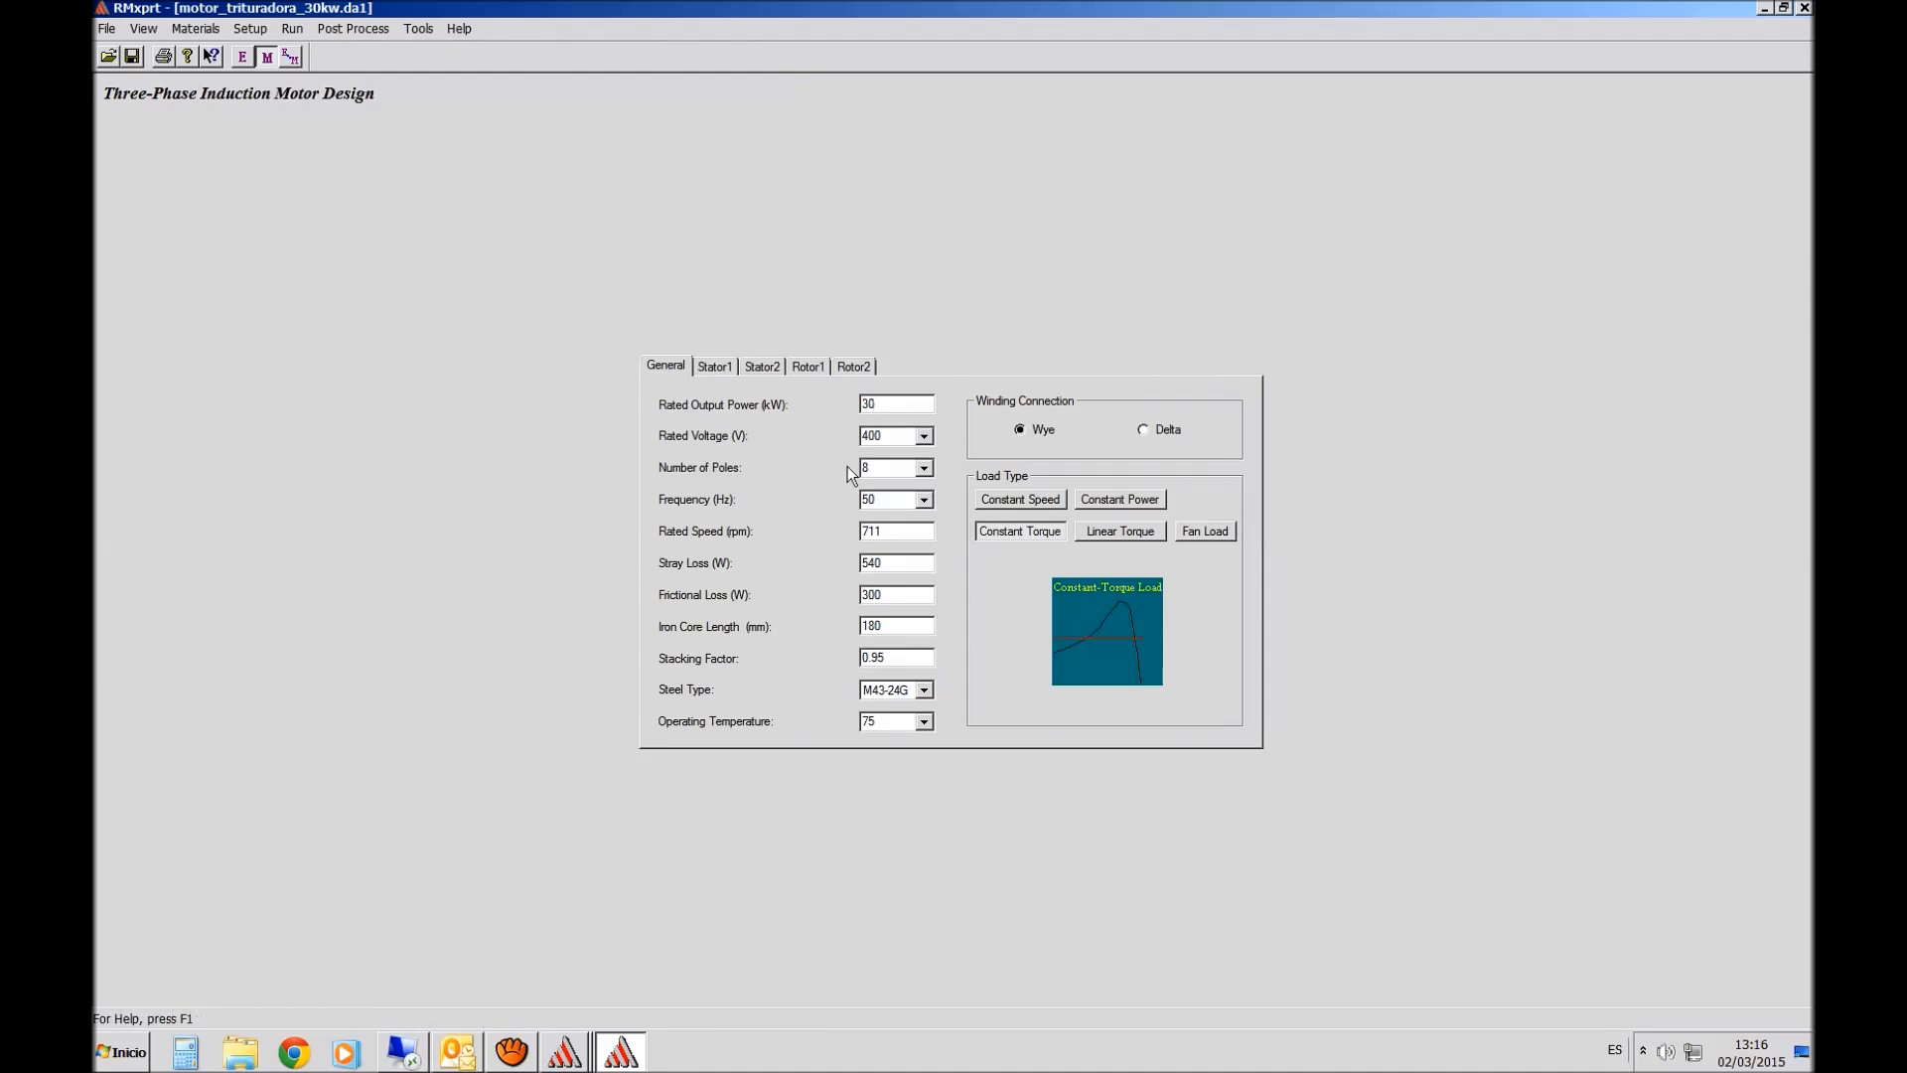
- Check the rated voltage options and preview the Linear Torque, Fan Load, Constant Power and Constant Speed load types, returning to Constant Torque
click(928, 439)
click(927, 439)
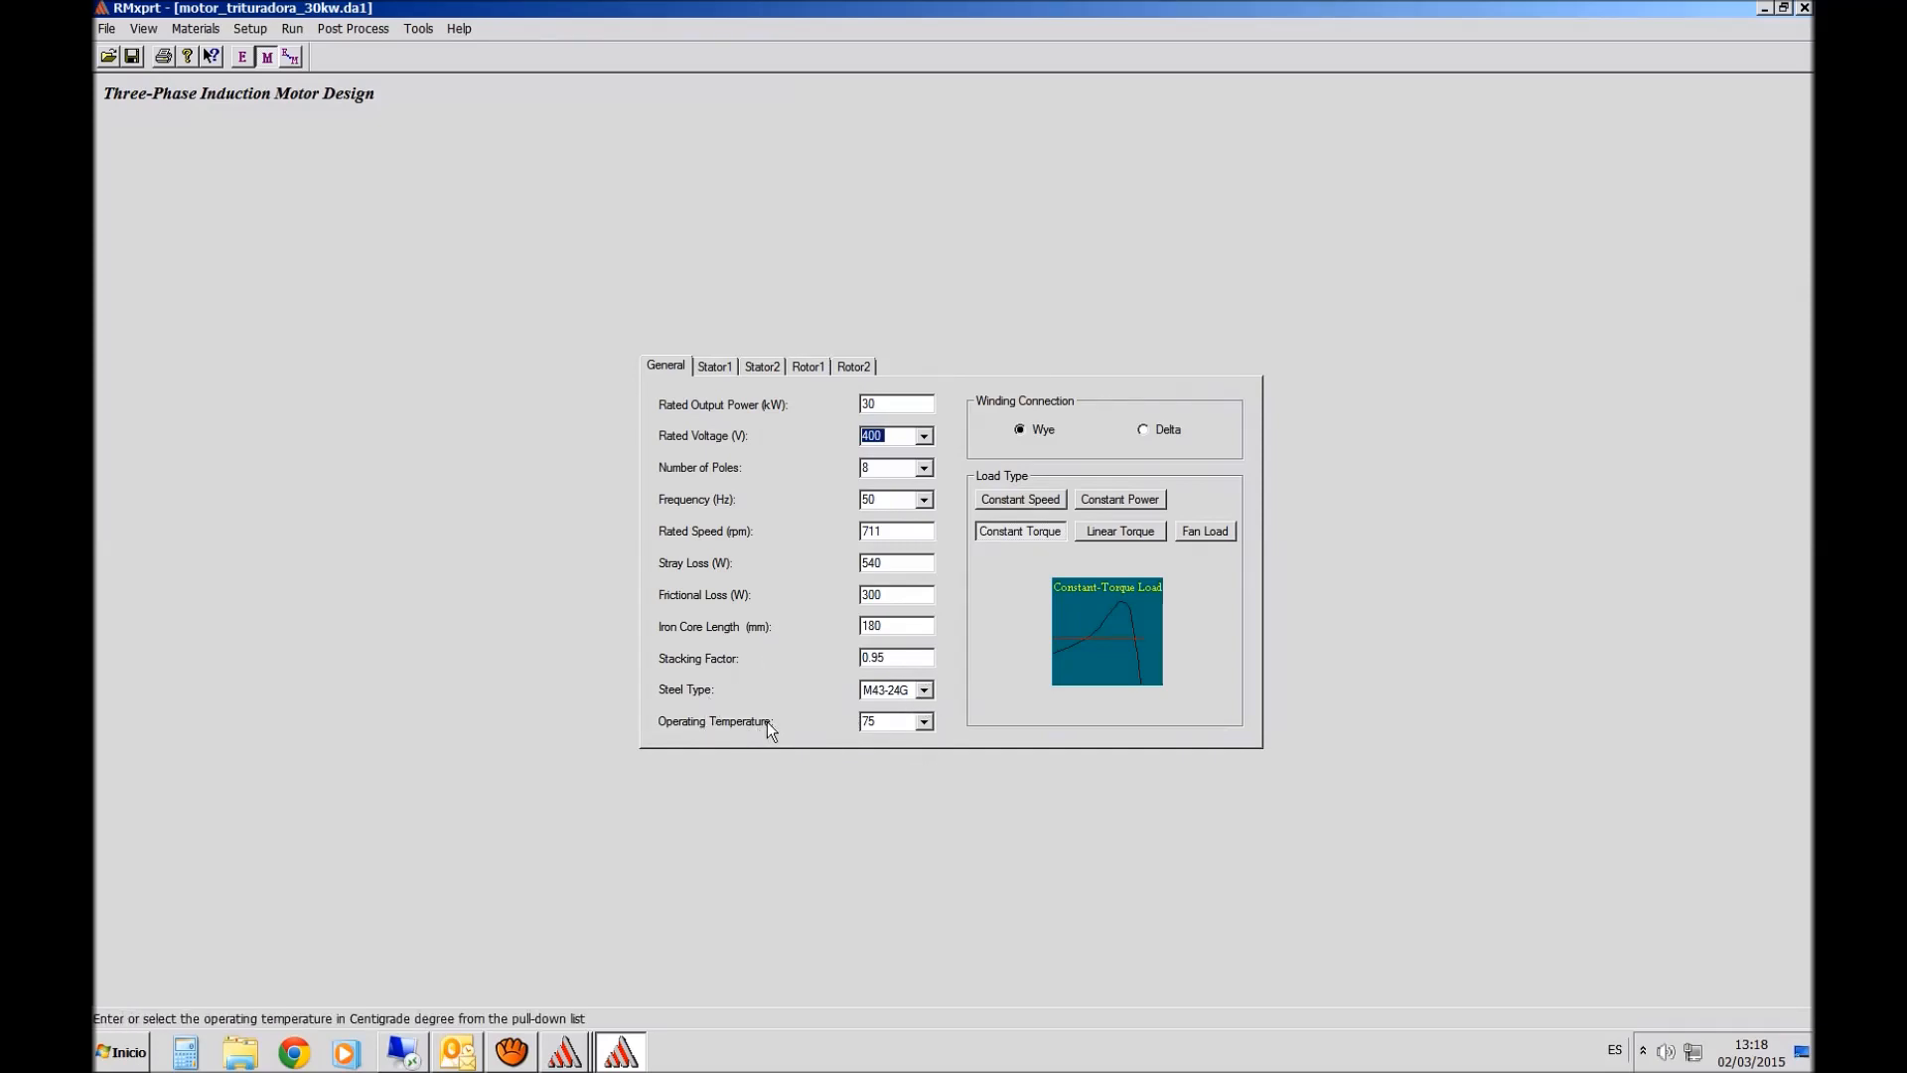
click(1148, 530)
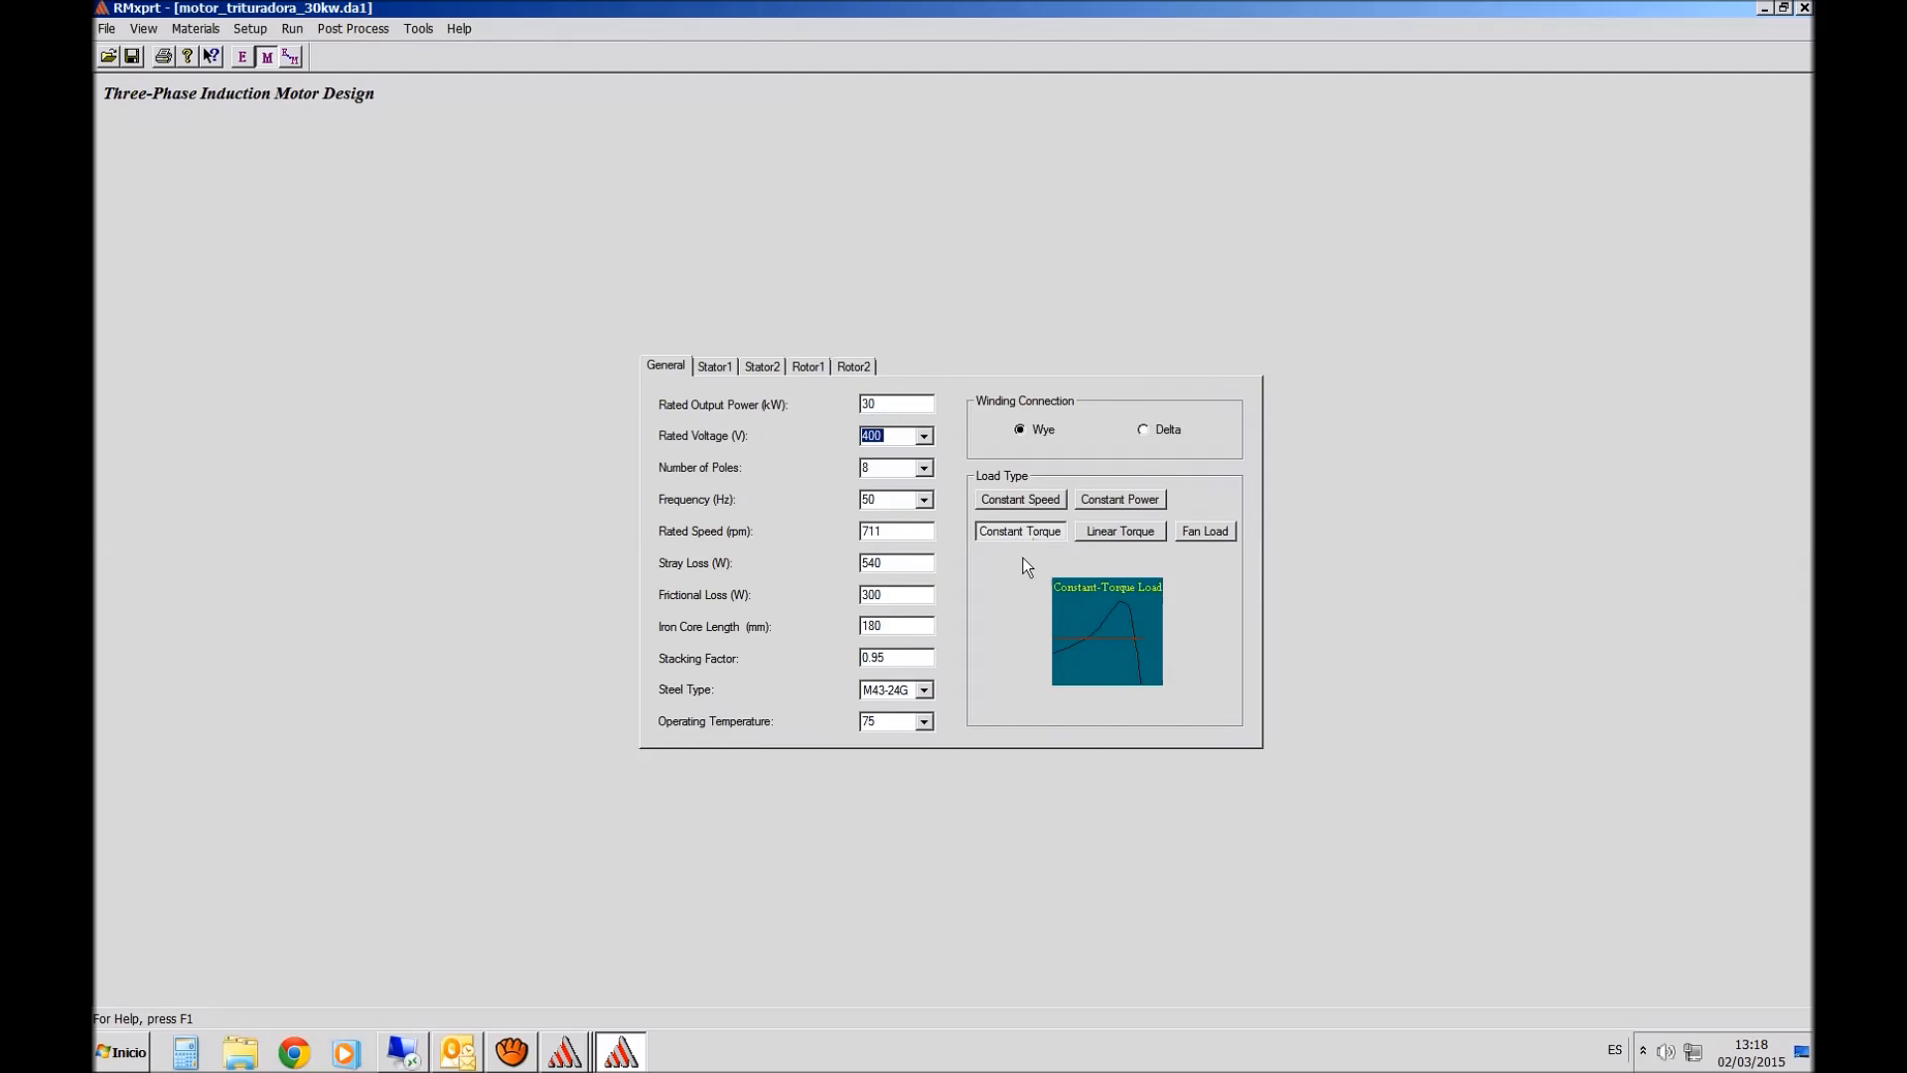
click(1119, 533)
click(1182, 532)
click(1143, 505)
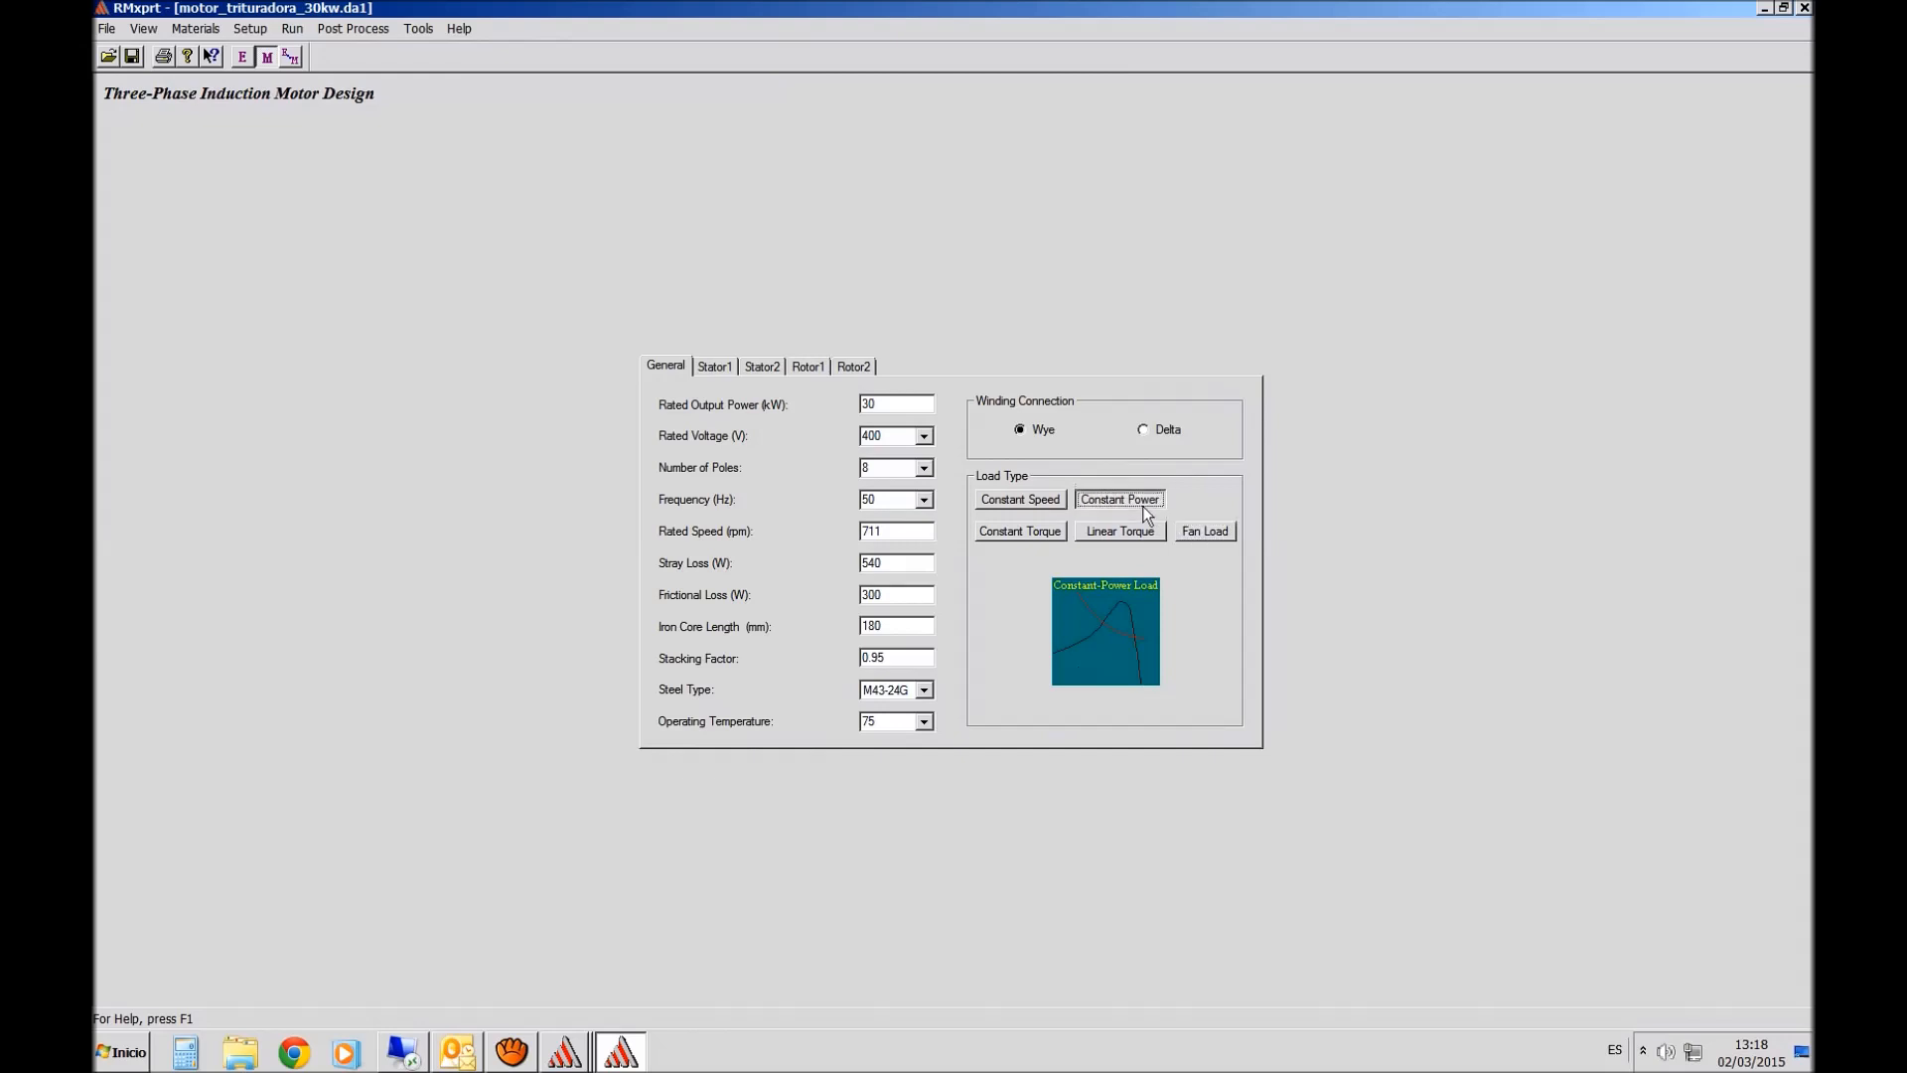
click(1047, 503)
click(1046, 536)
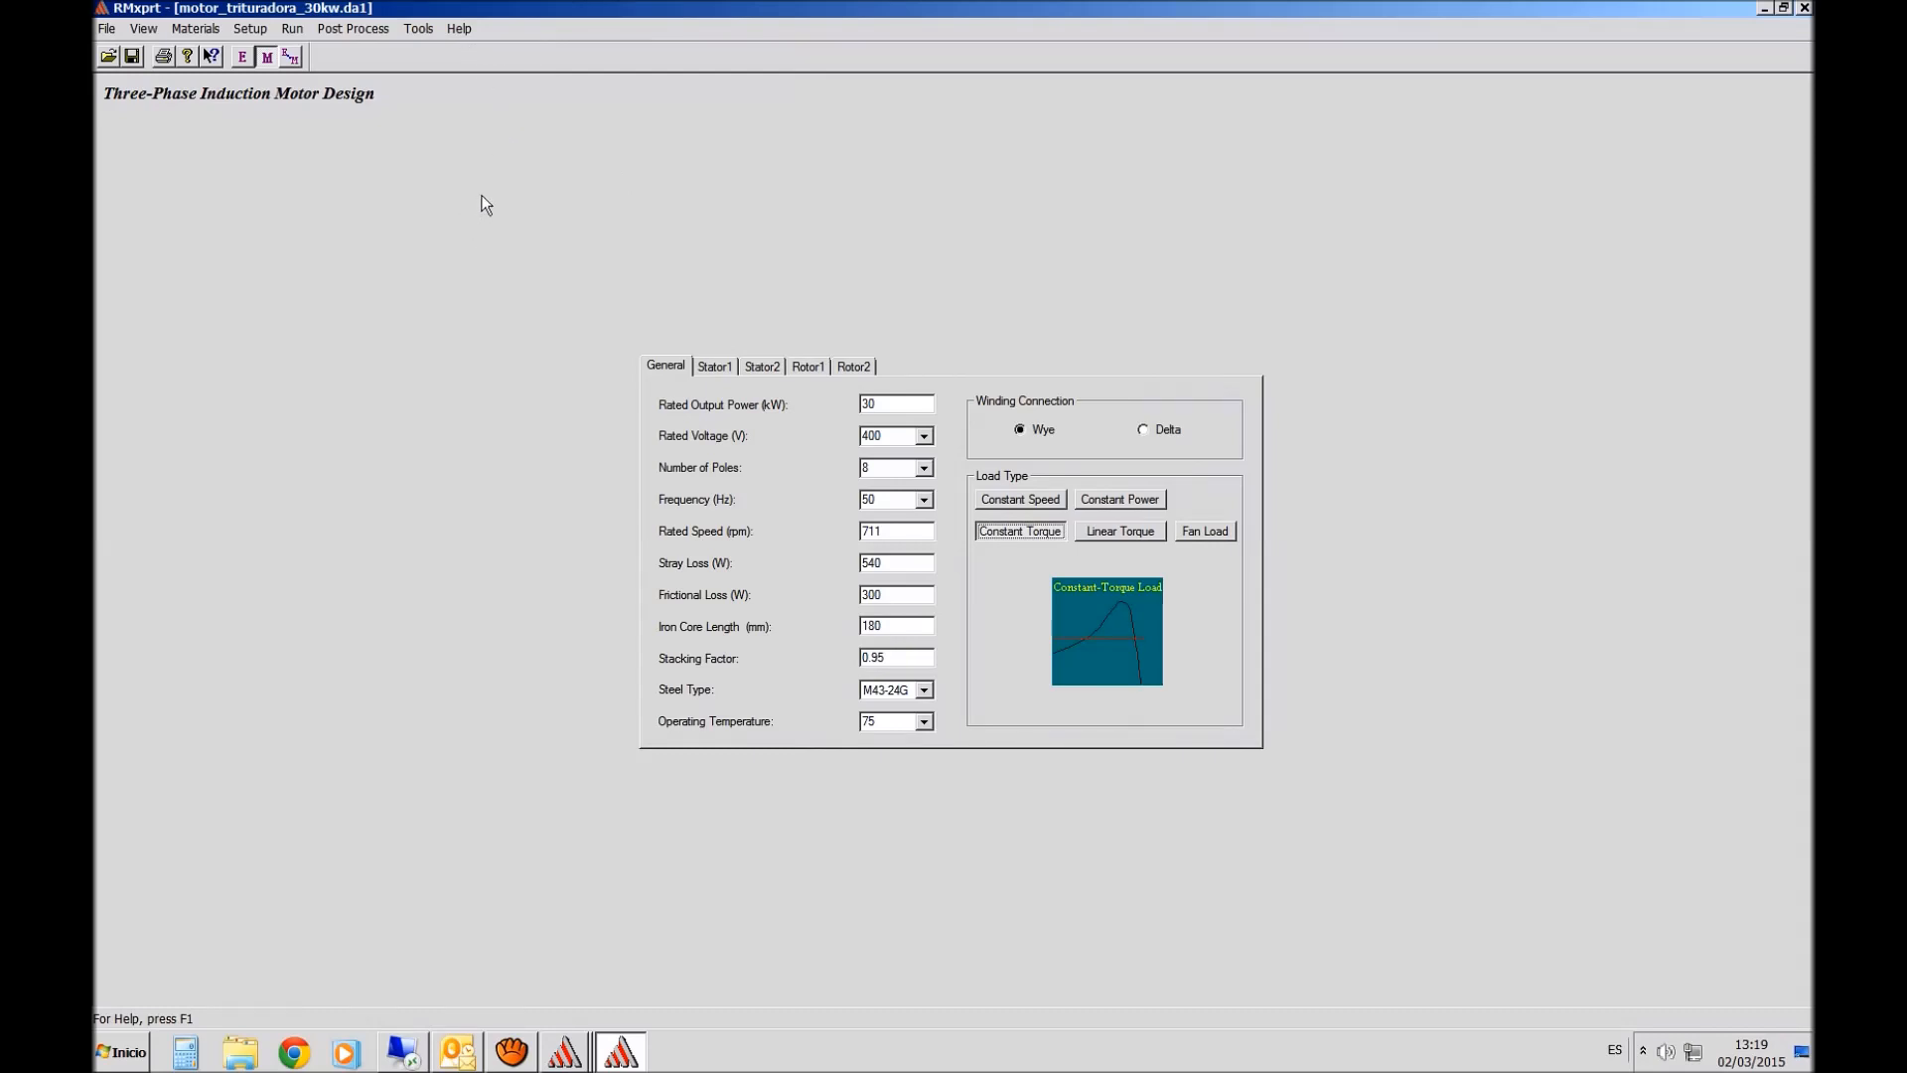
- Consult the RMxprt help on defining three-phase induction motors and their general data, and close the help viewer
click(467, 30)
click(475, 49)
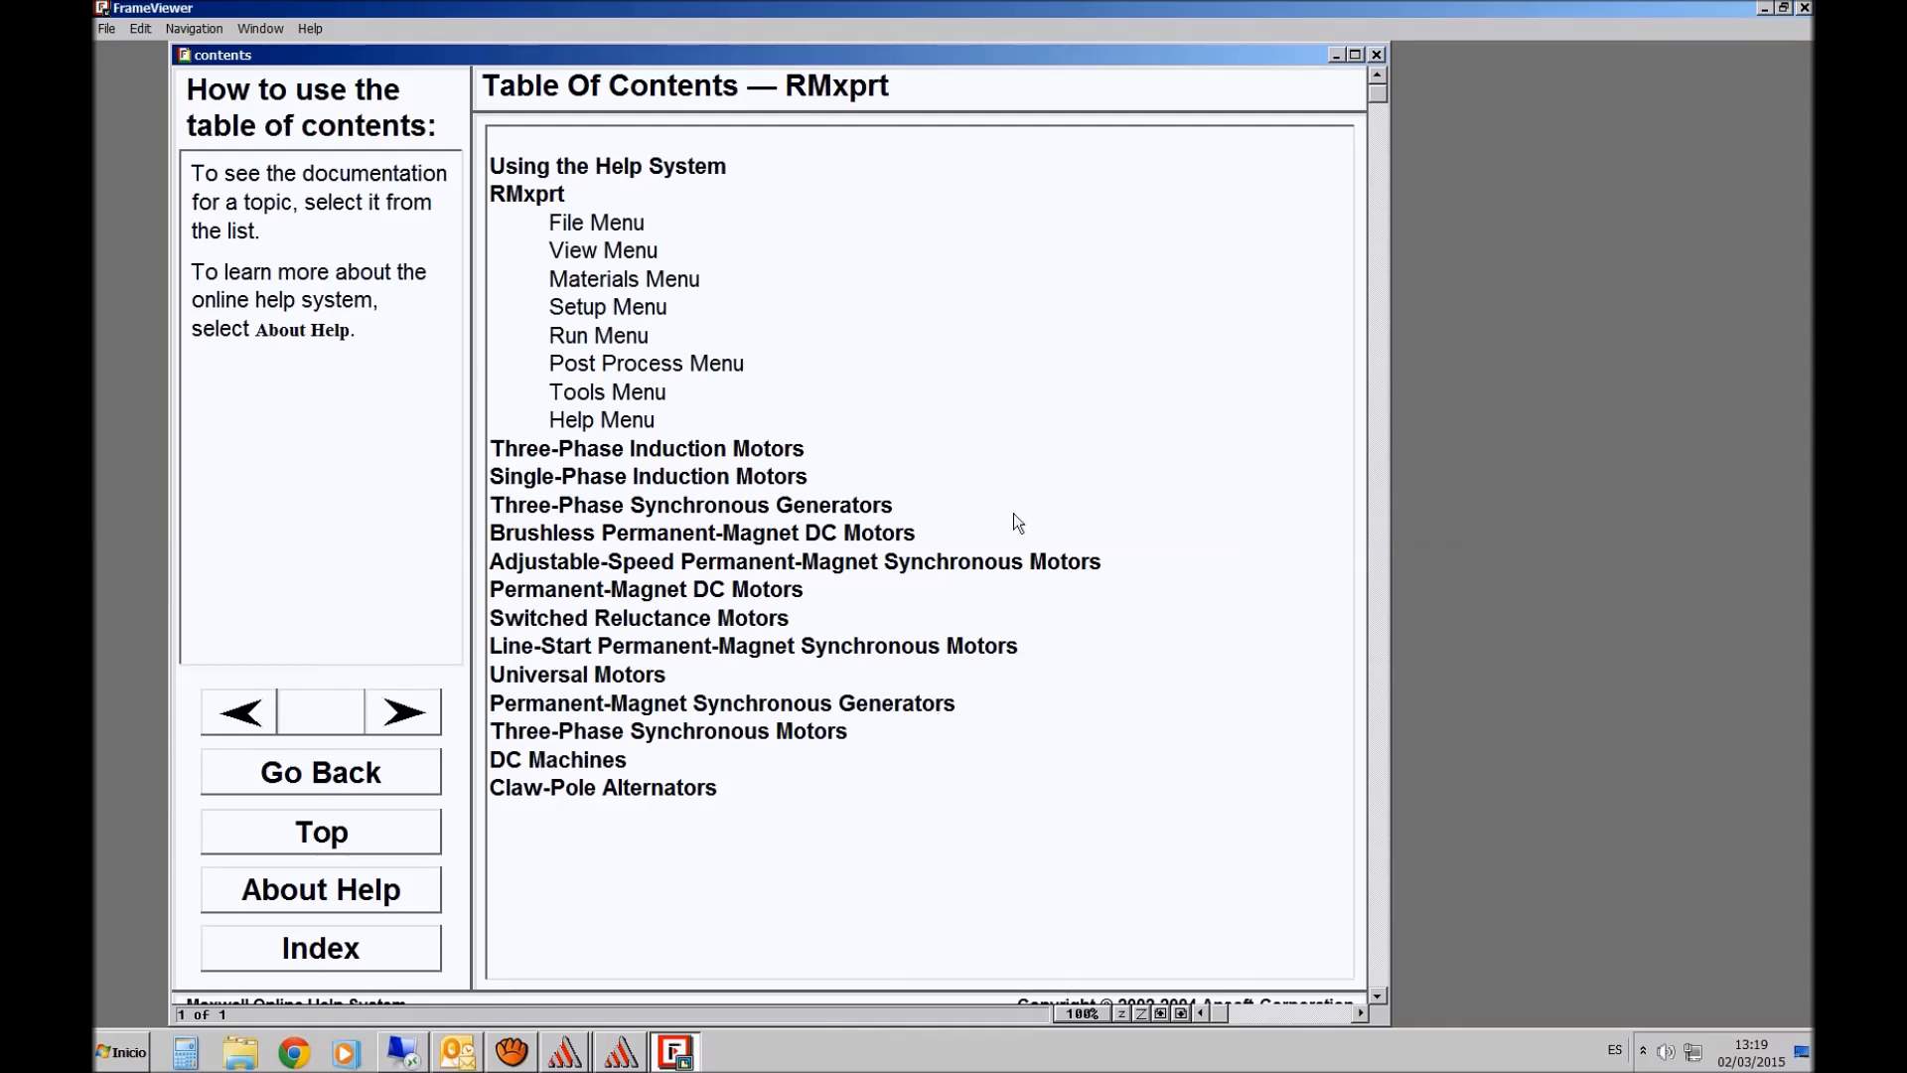
click(742, 449)
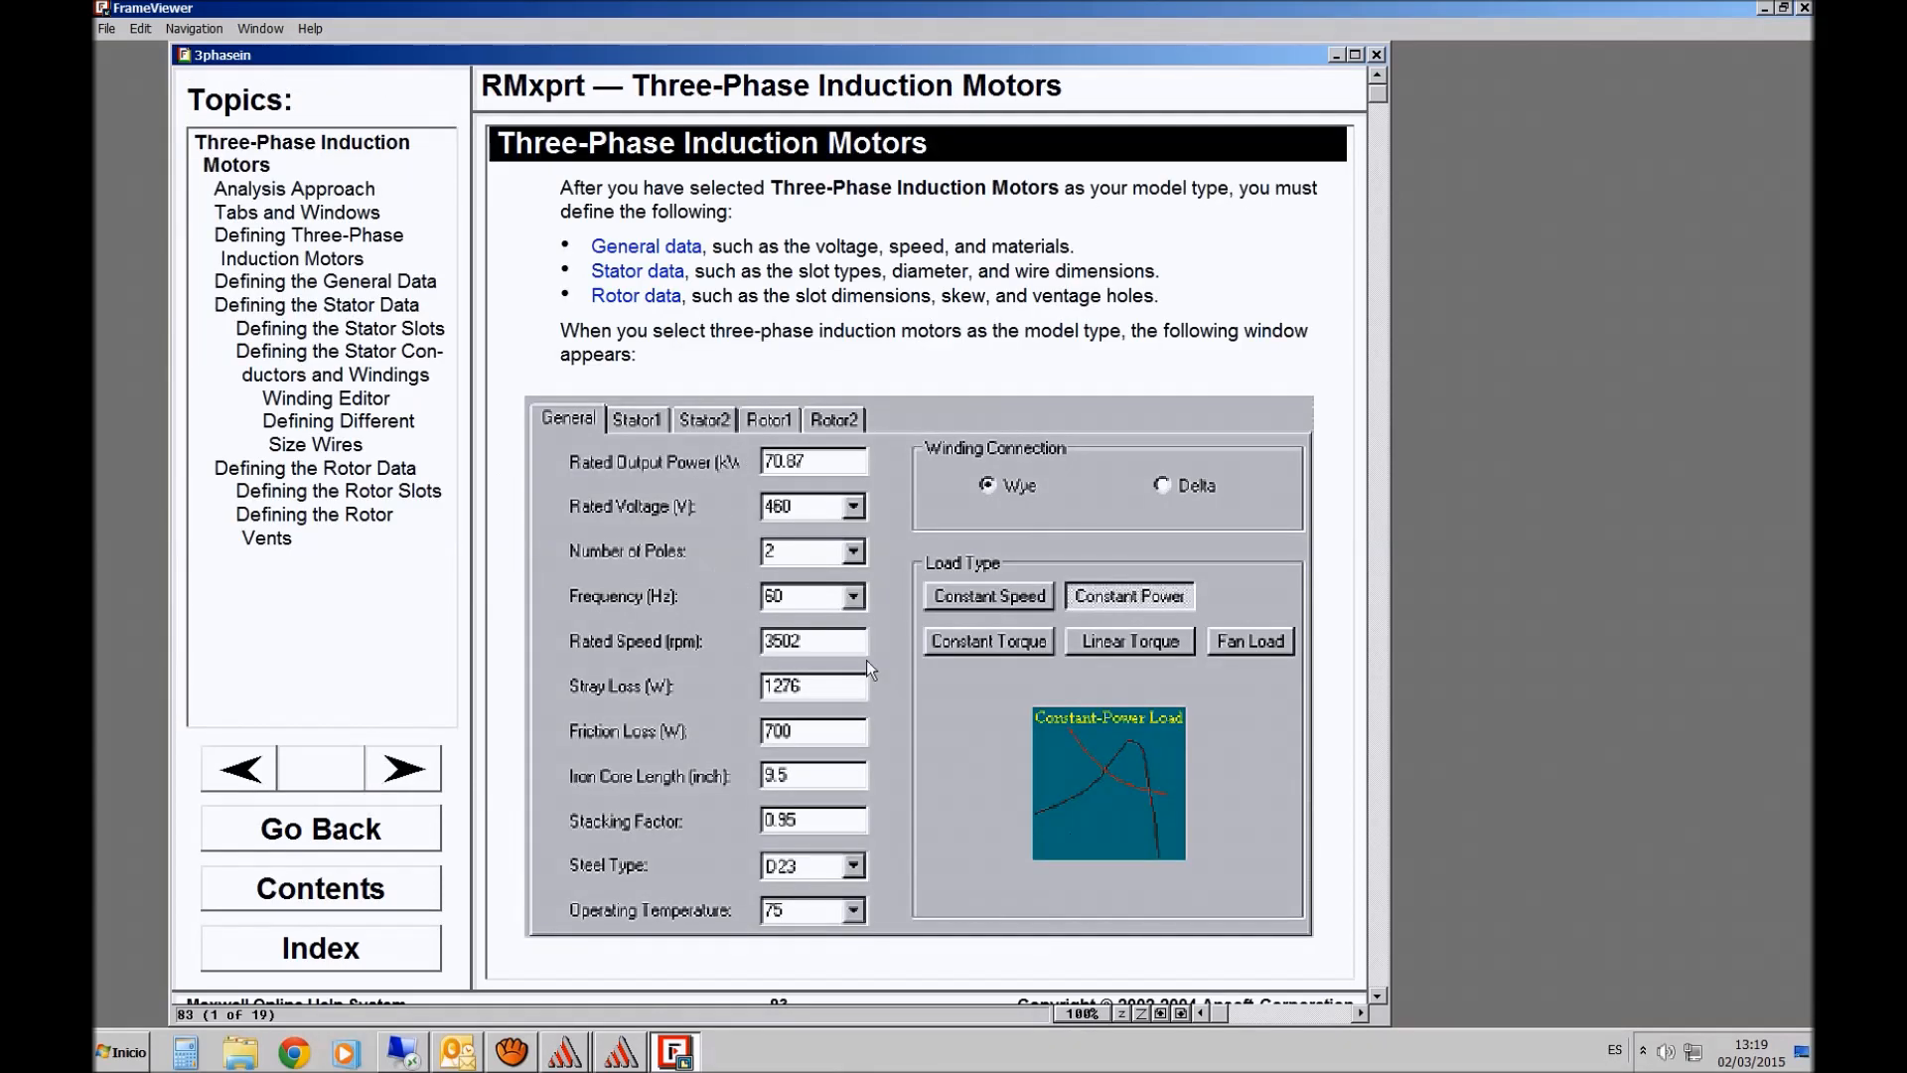
click(671, 253)
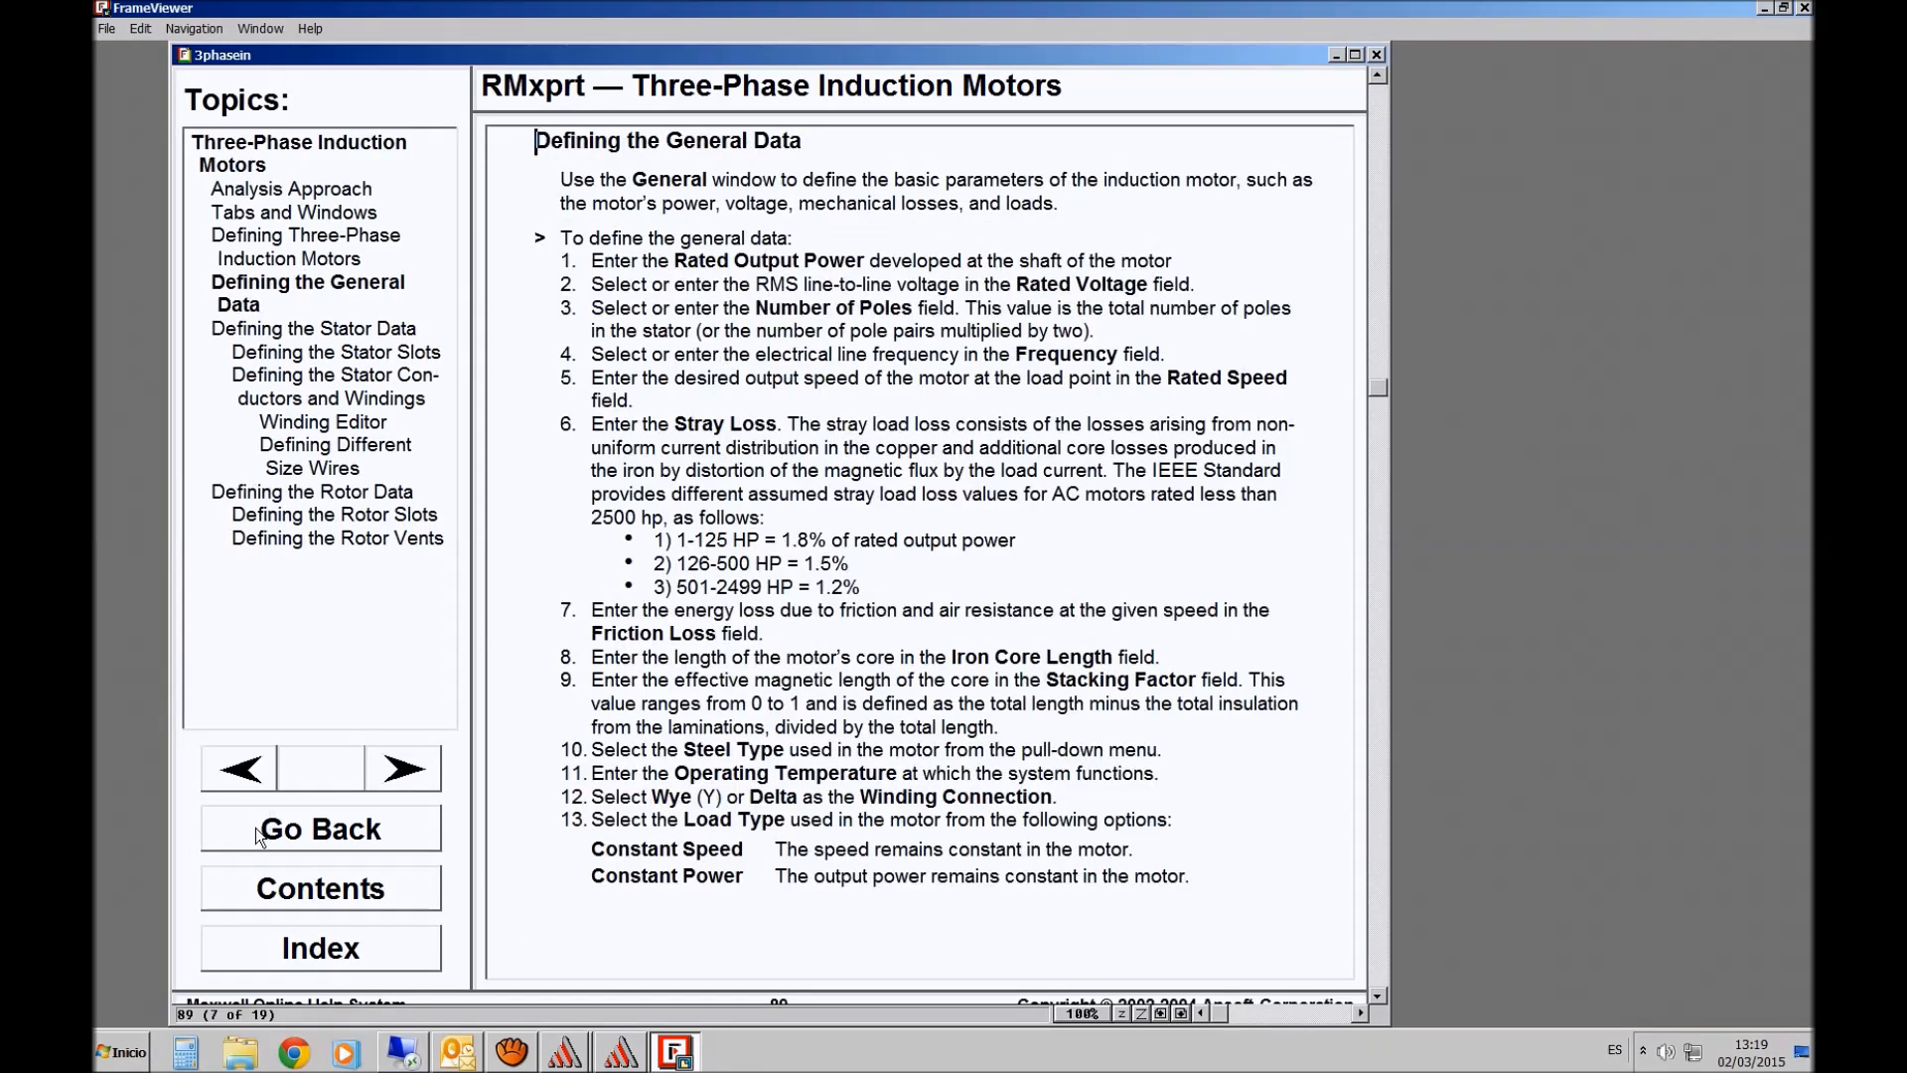
click(245, 785)
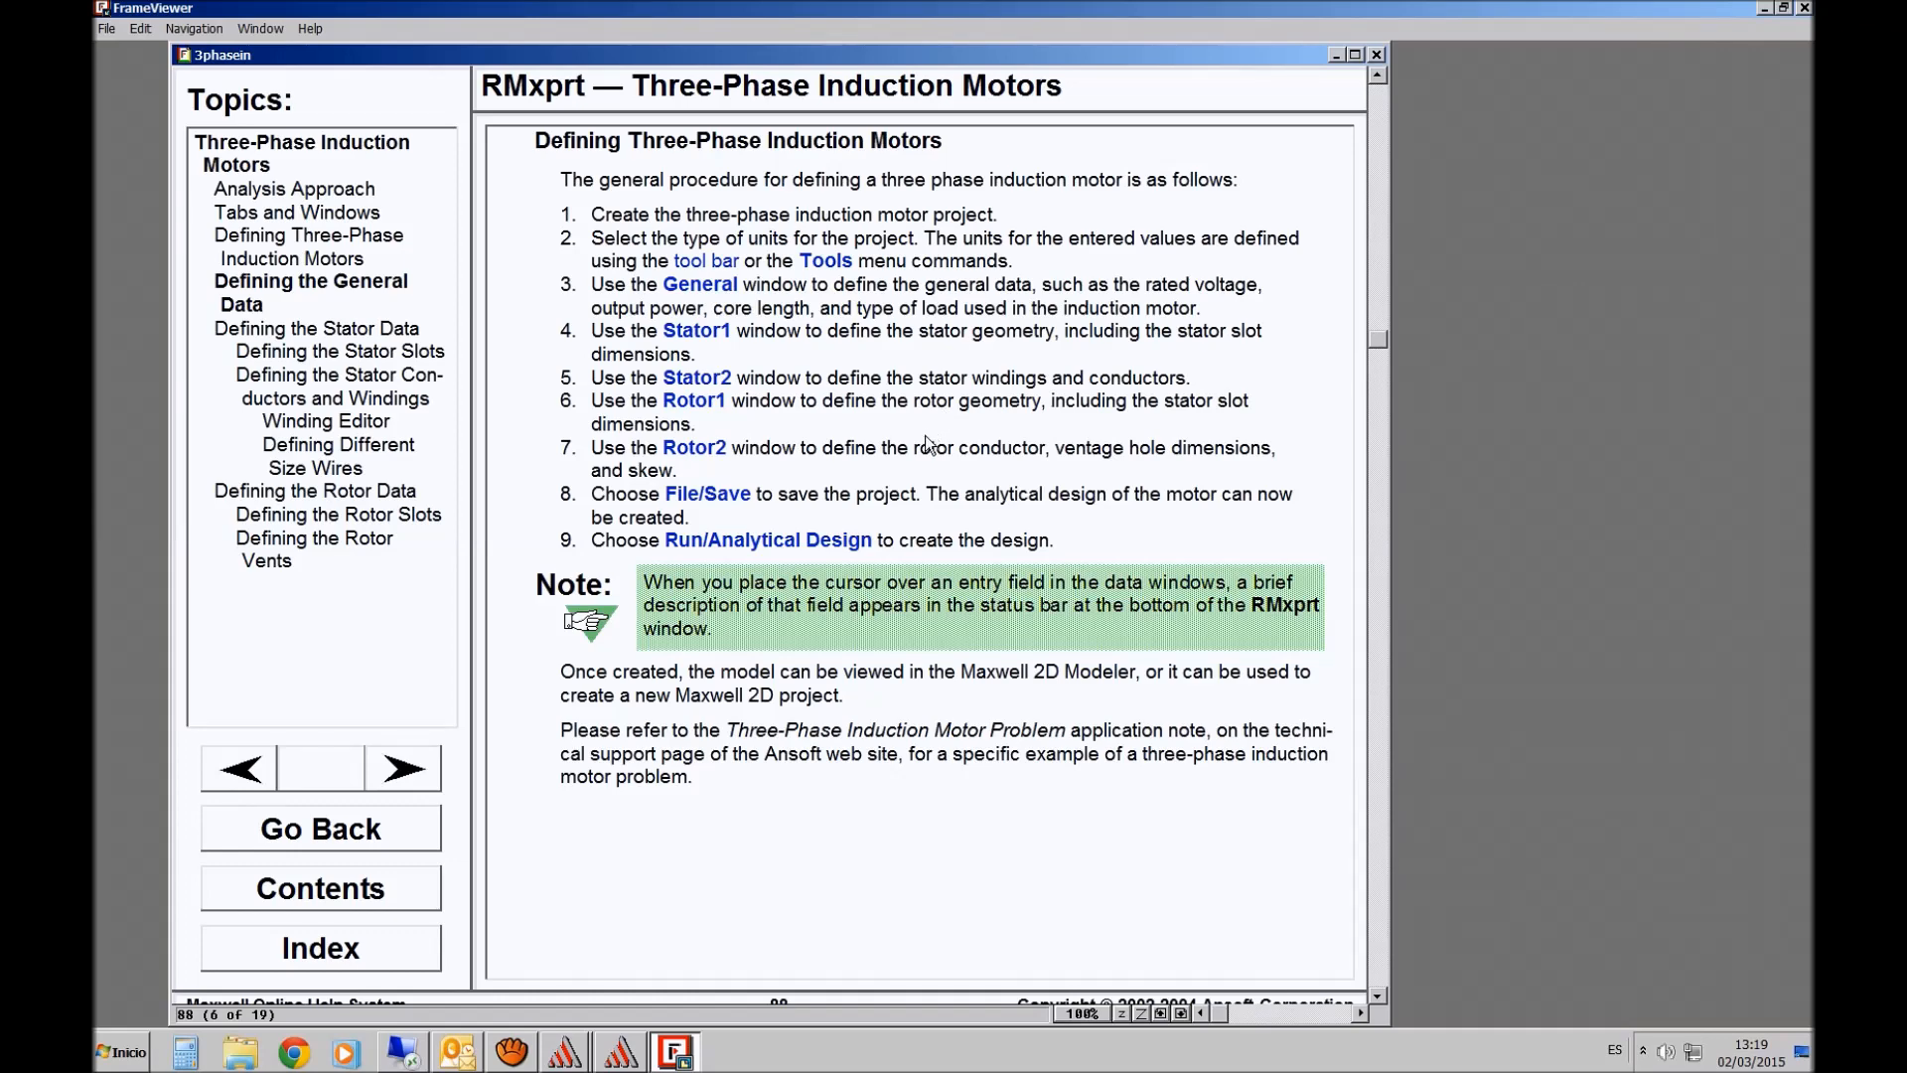
click(1378, 55)
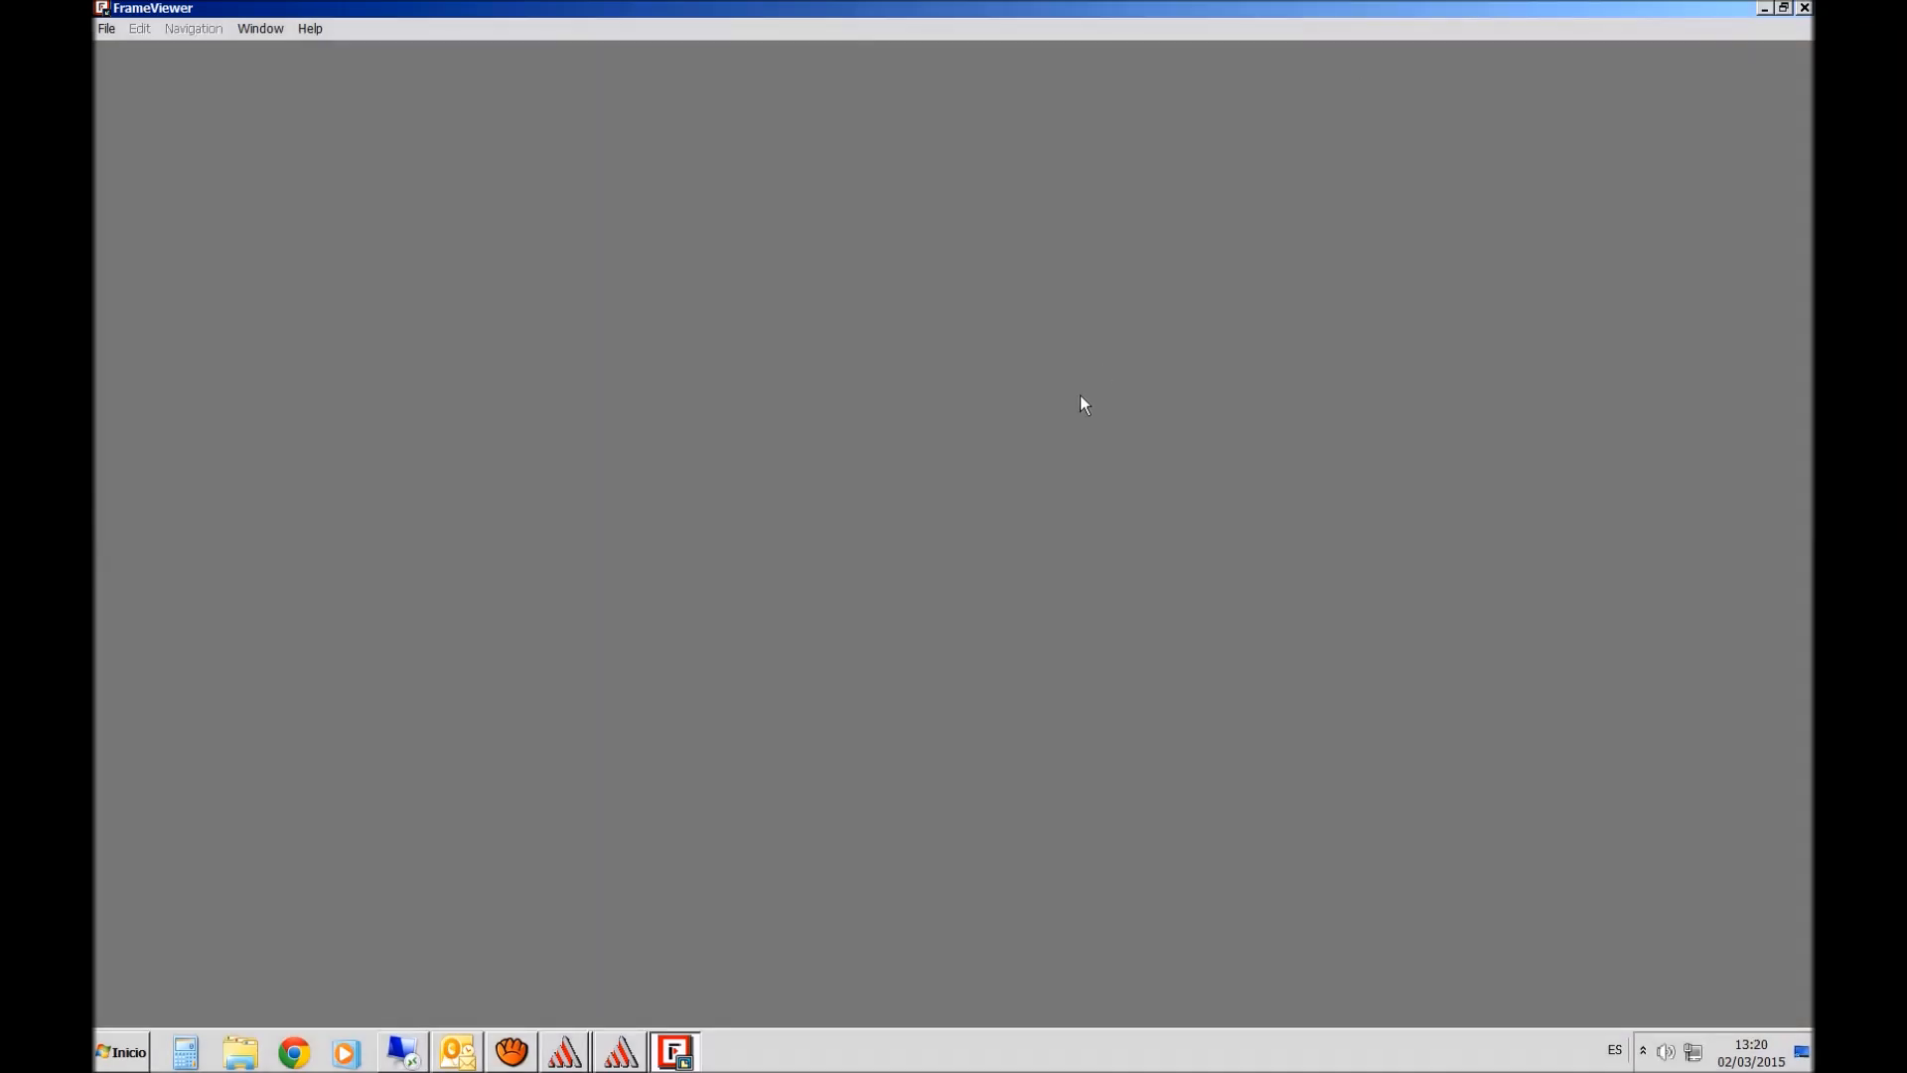
click(1805, 8)
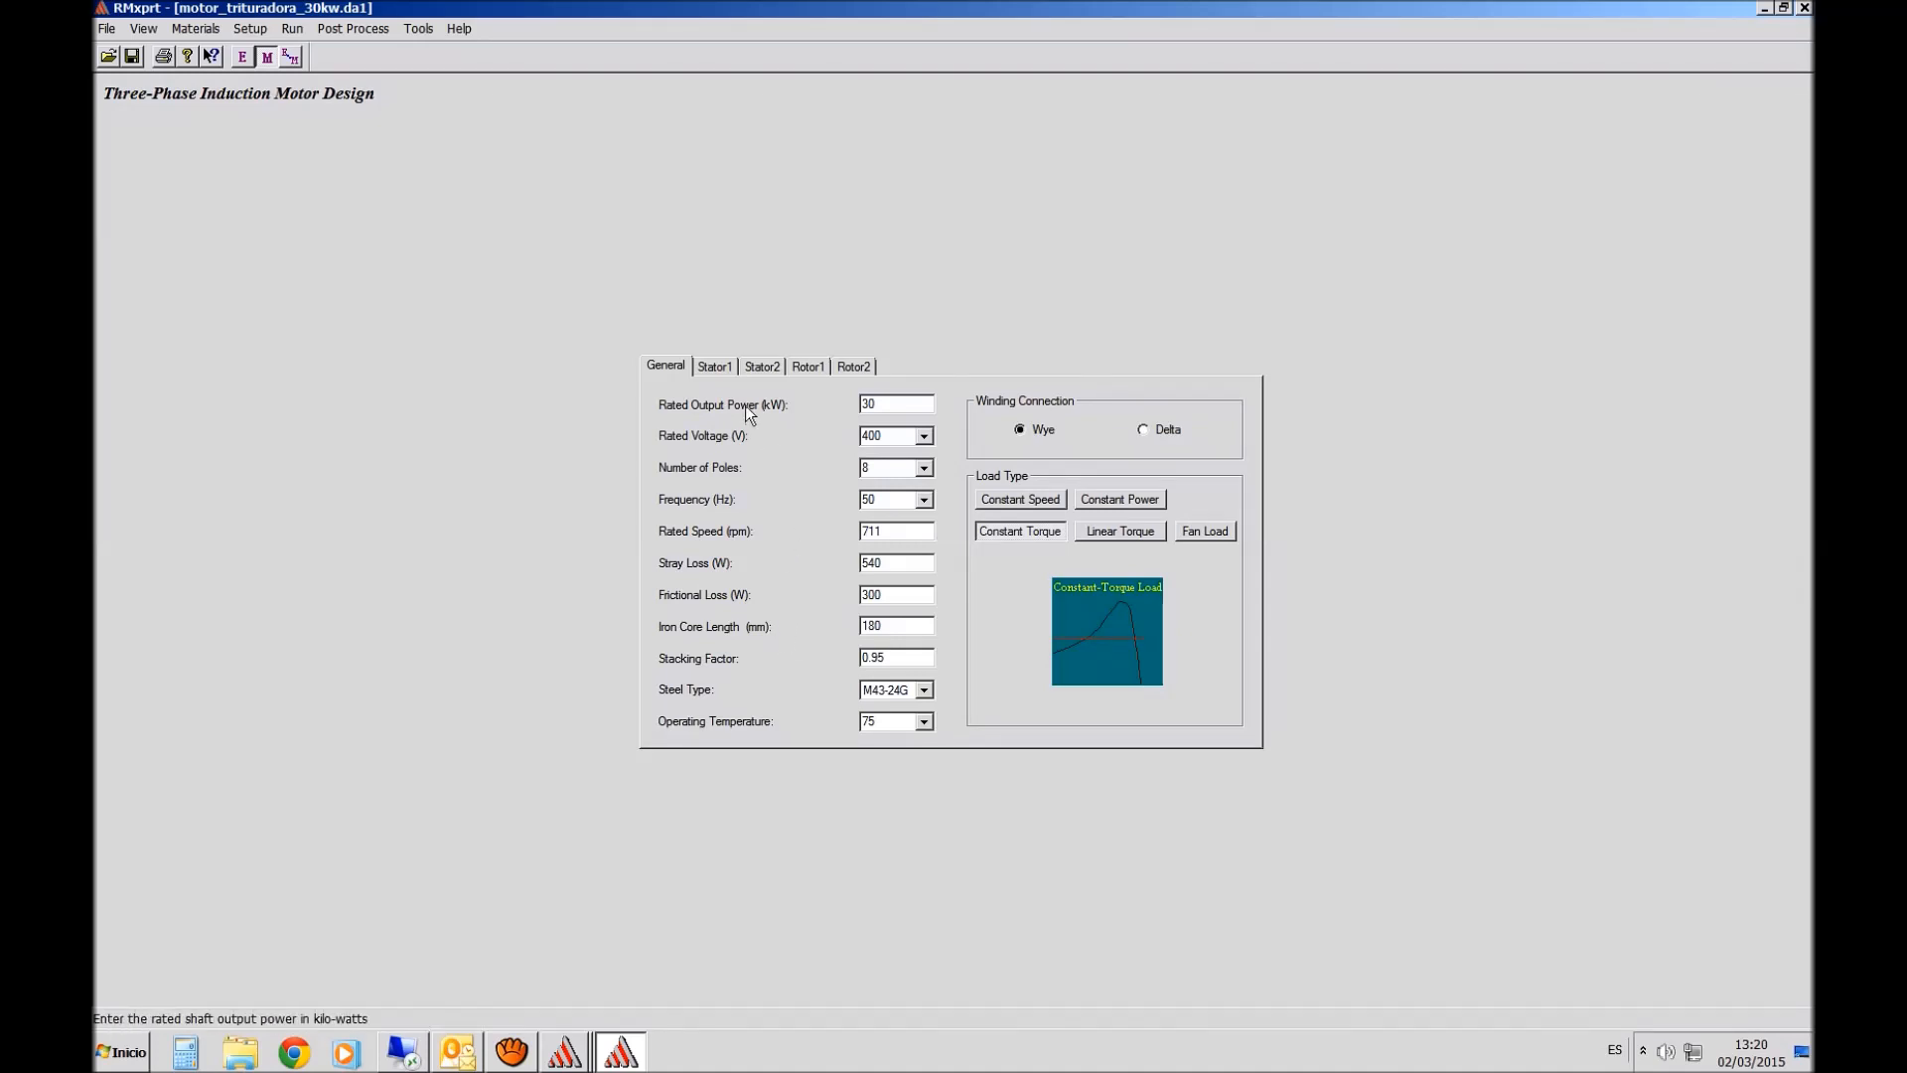
- Review the Stator1 dimensions and preview the alternative stator slot types, including 2, 3 and 4, keeping slot type 1
click(715, 366)
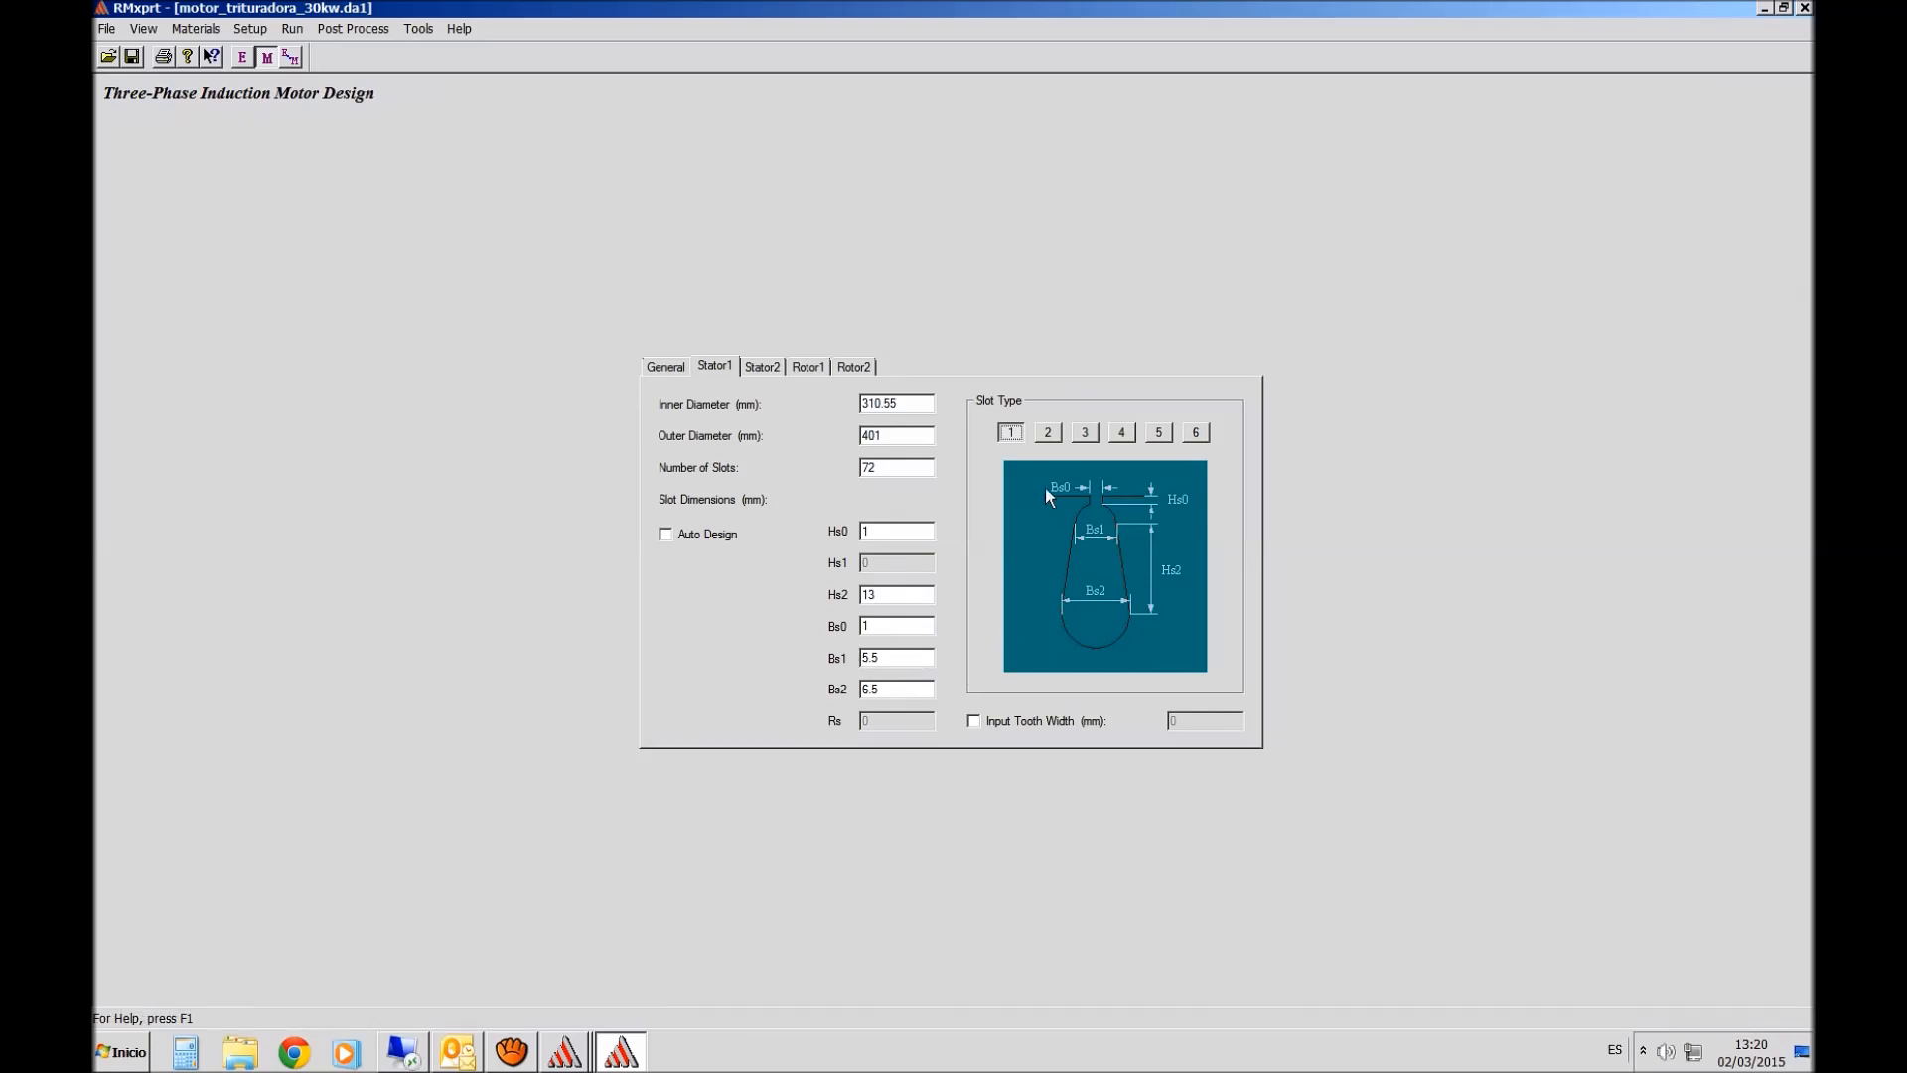
click(1049, 432)
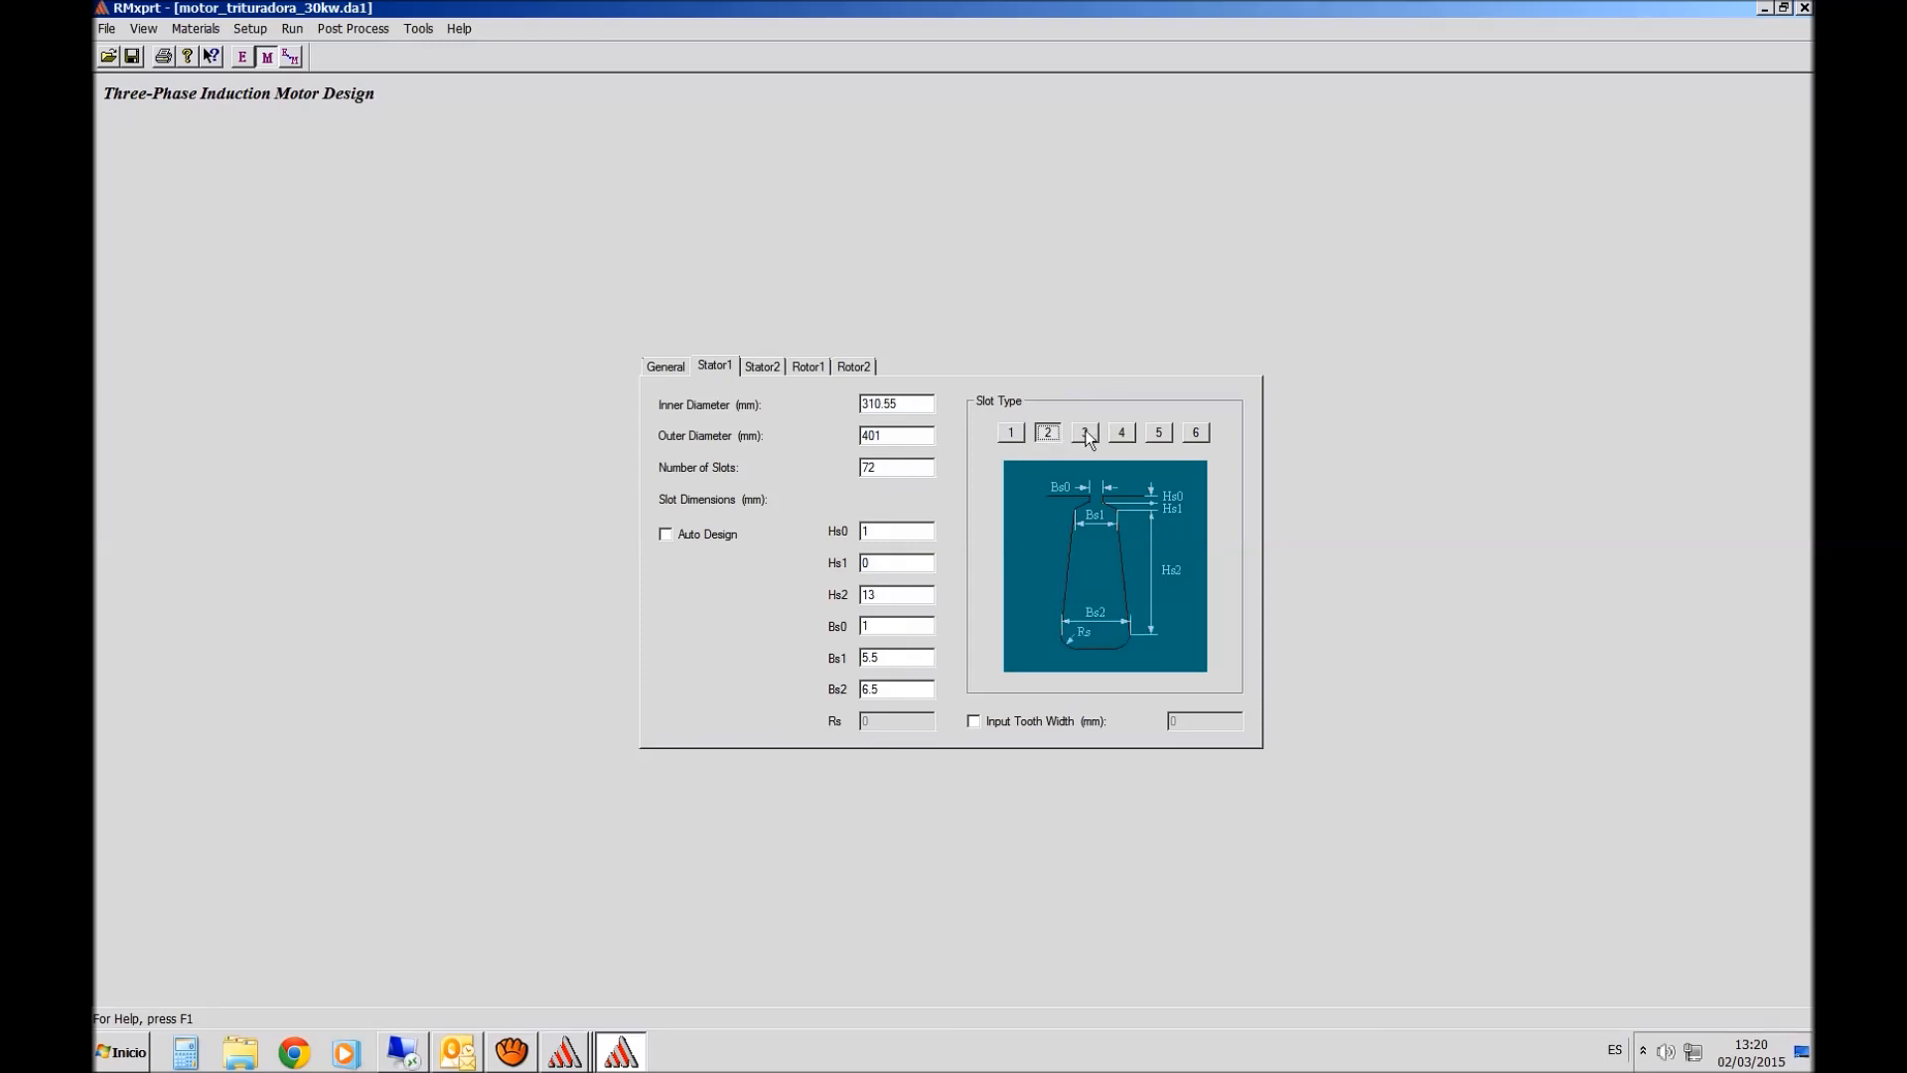
click(1087, 434)
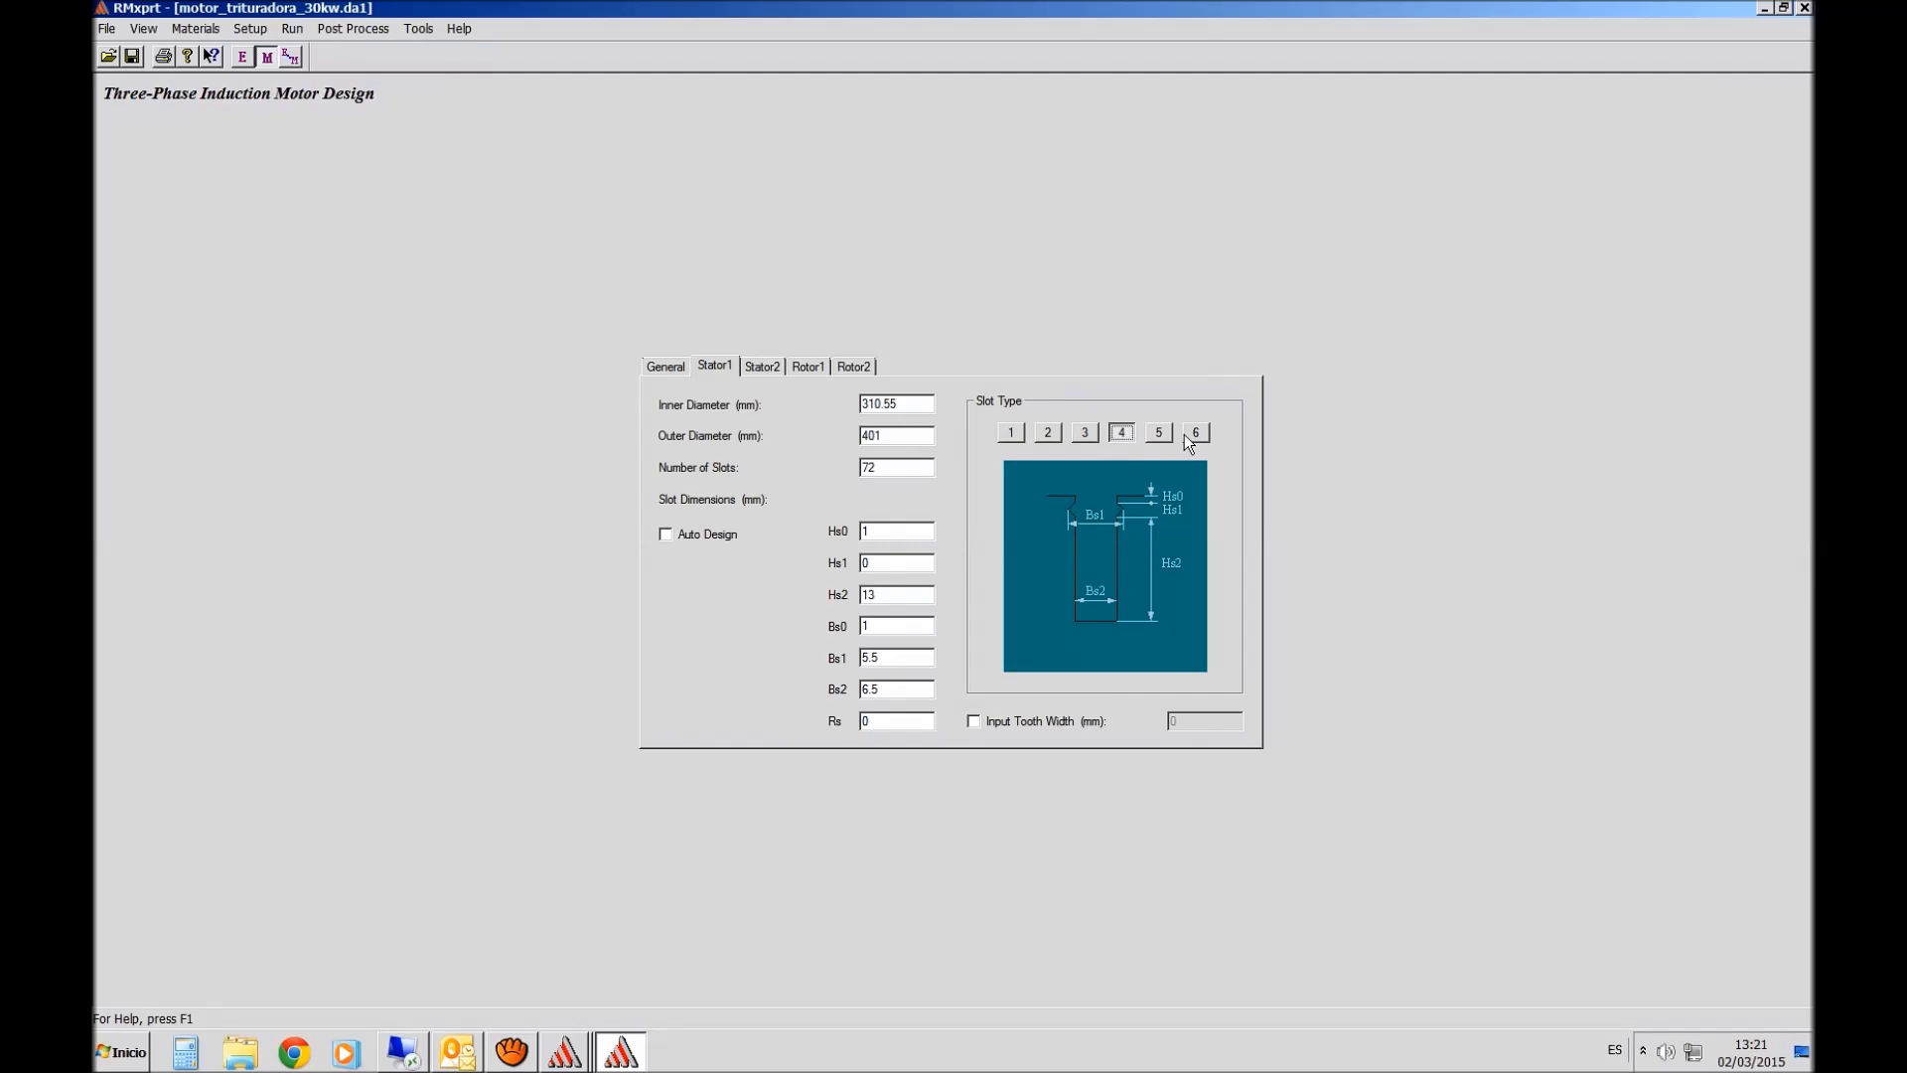
click(1010, 433)
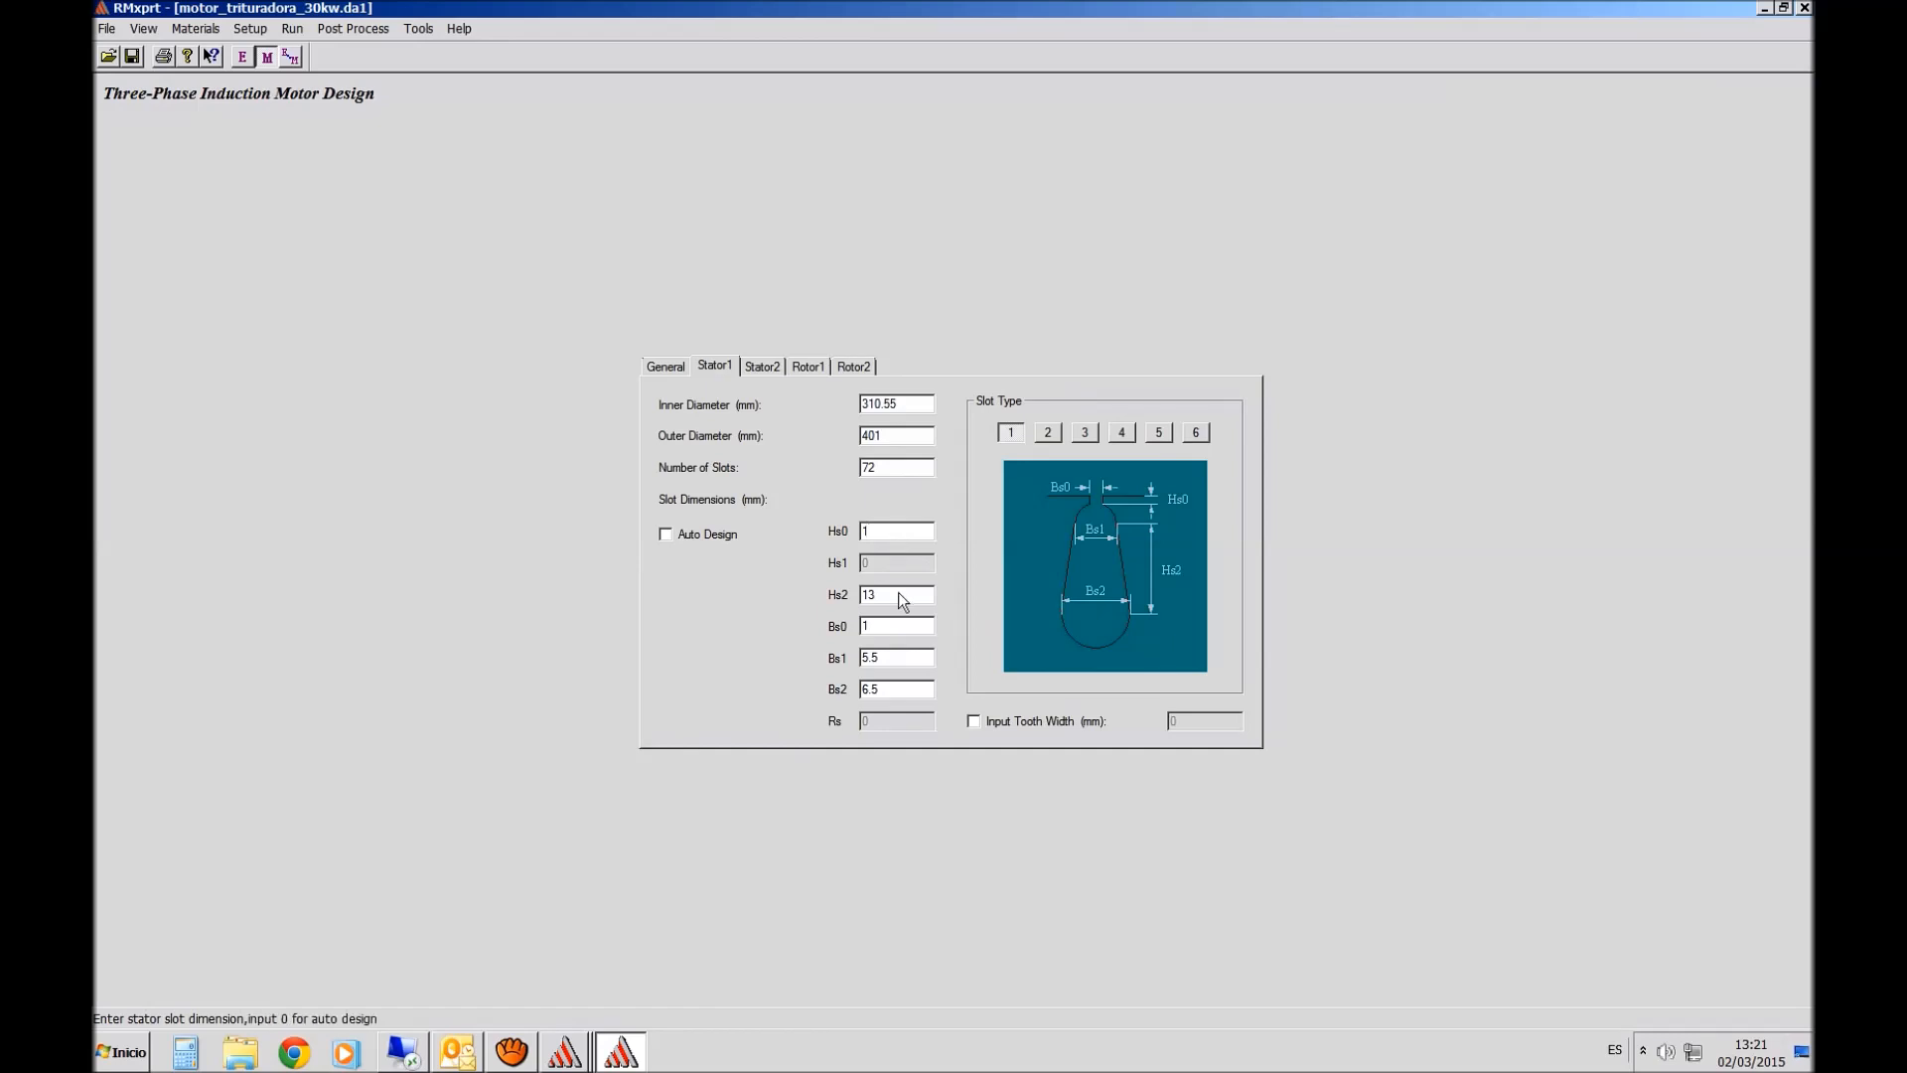
click(913, 530)
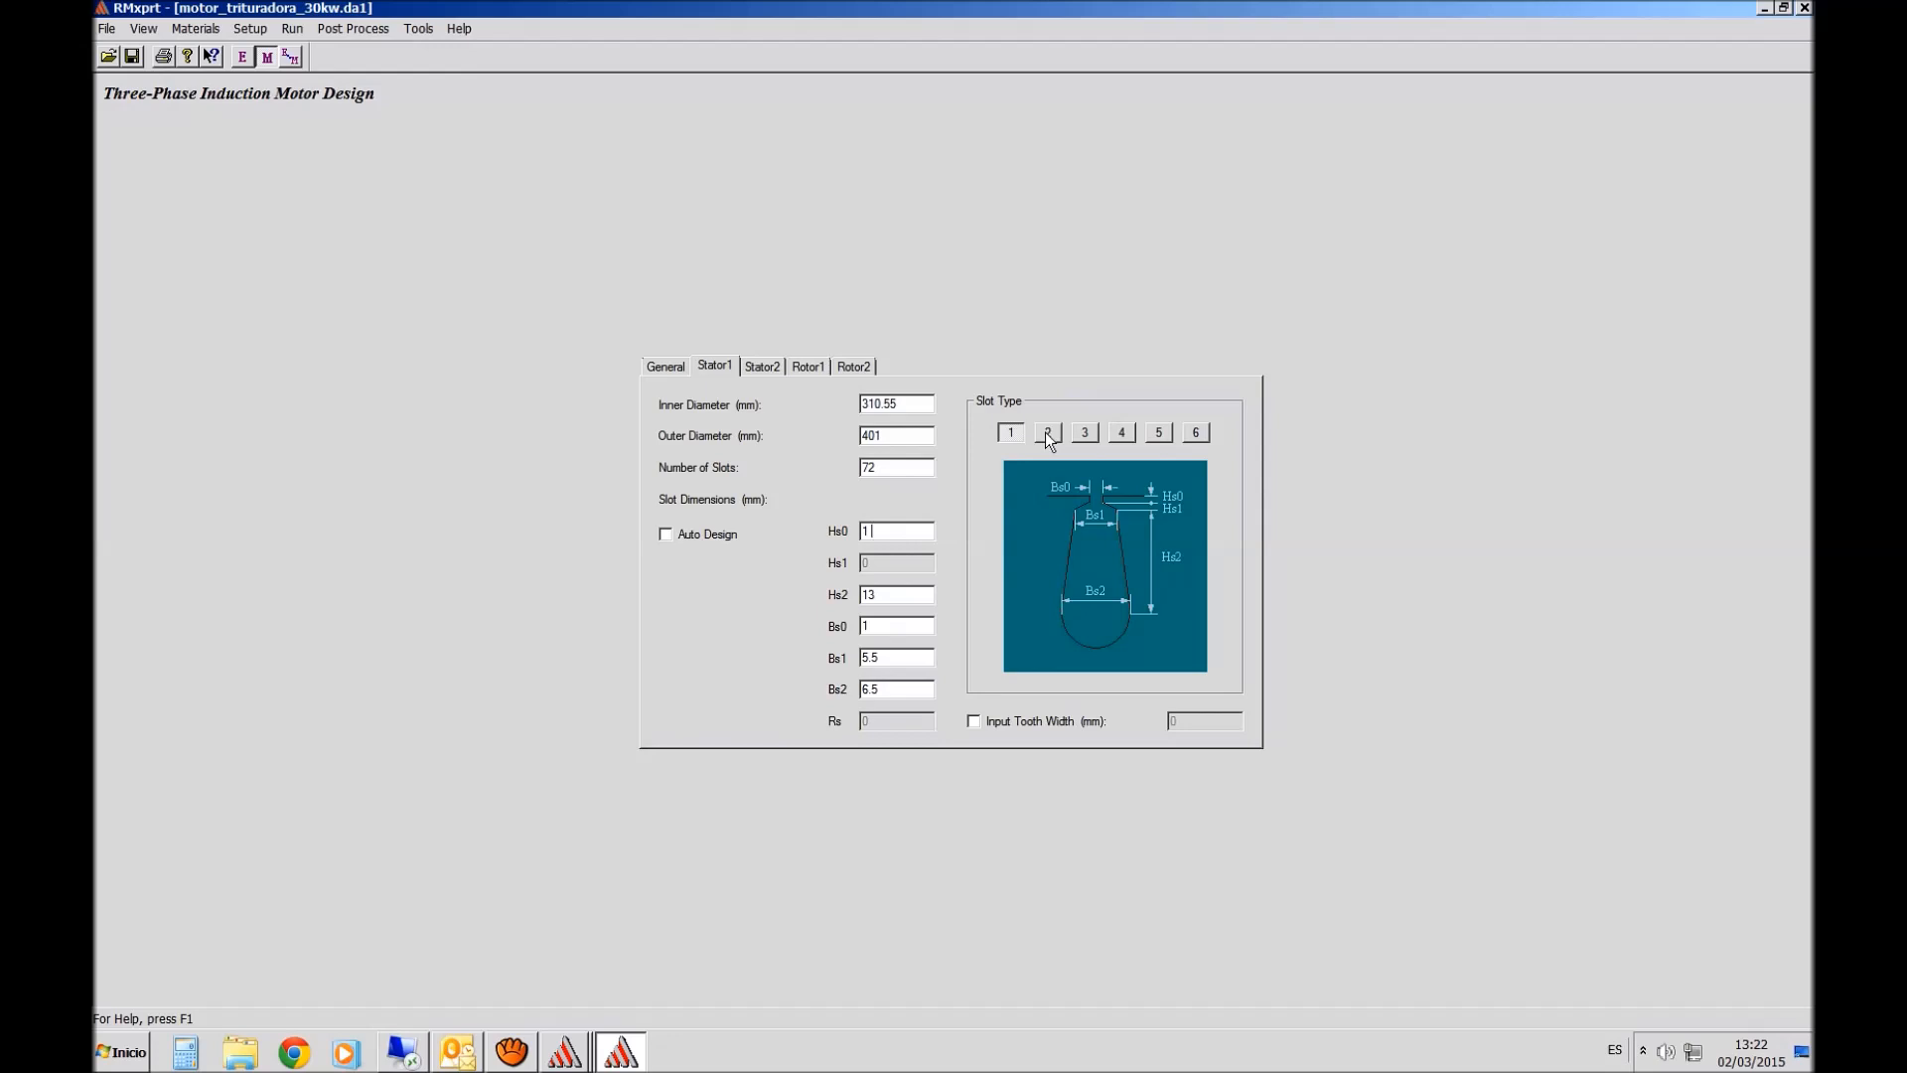
click(1077, 437)
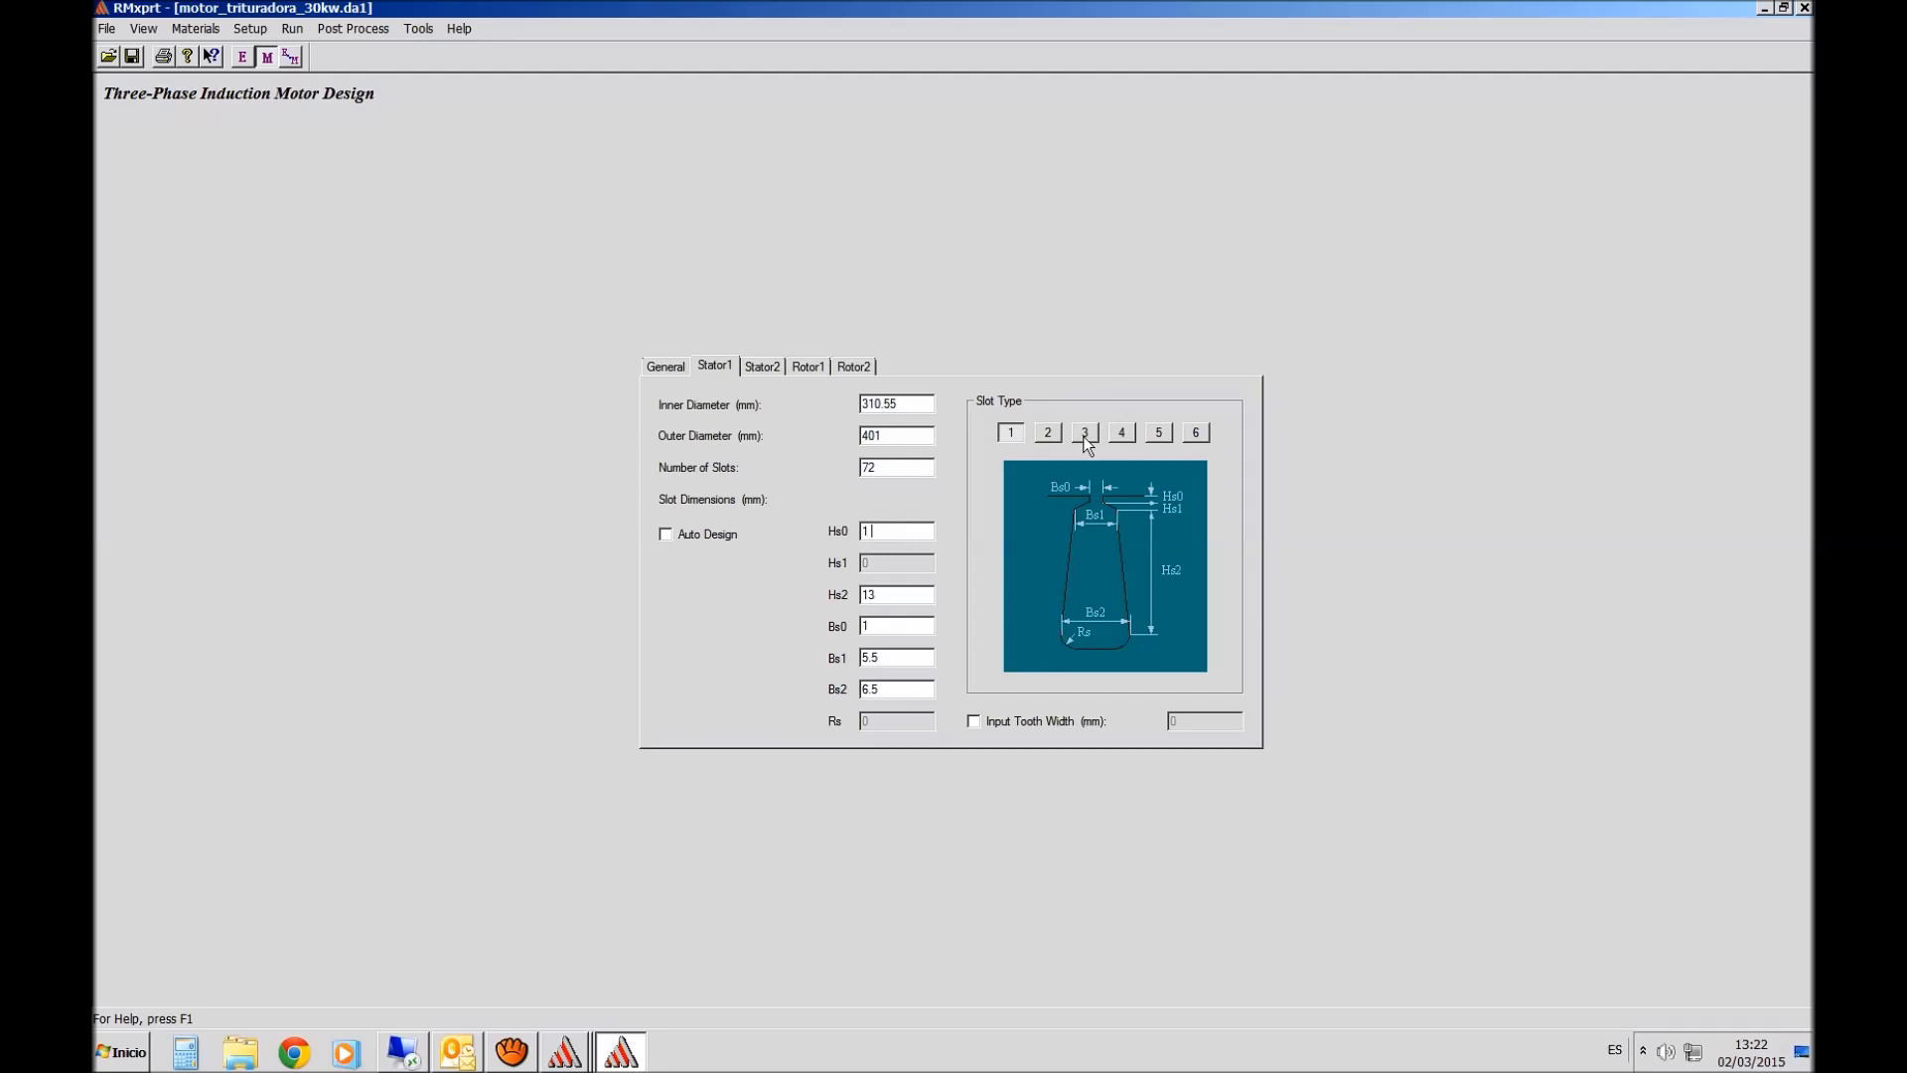
click(1086, 434)
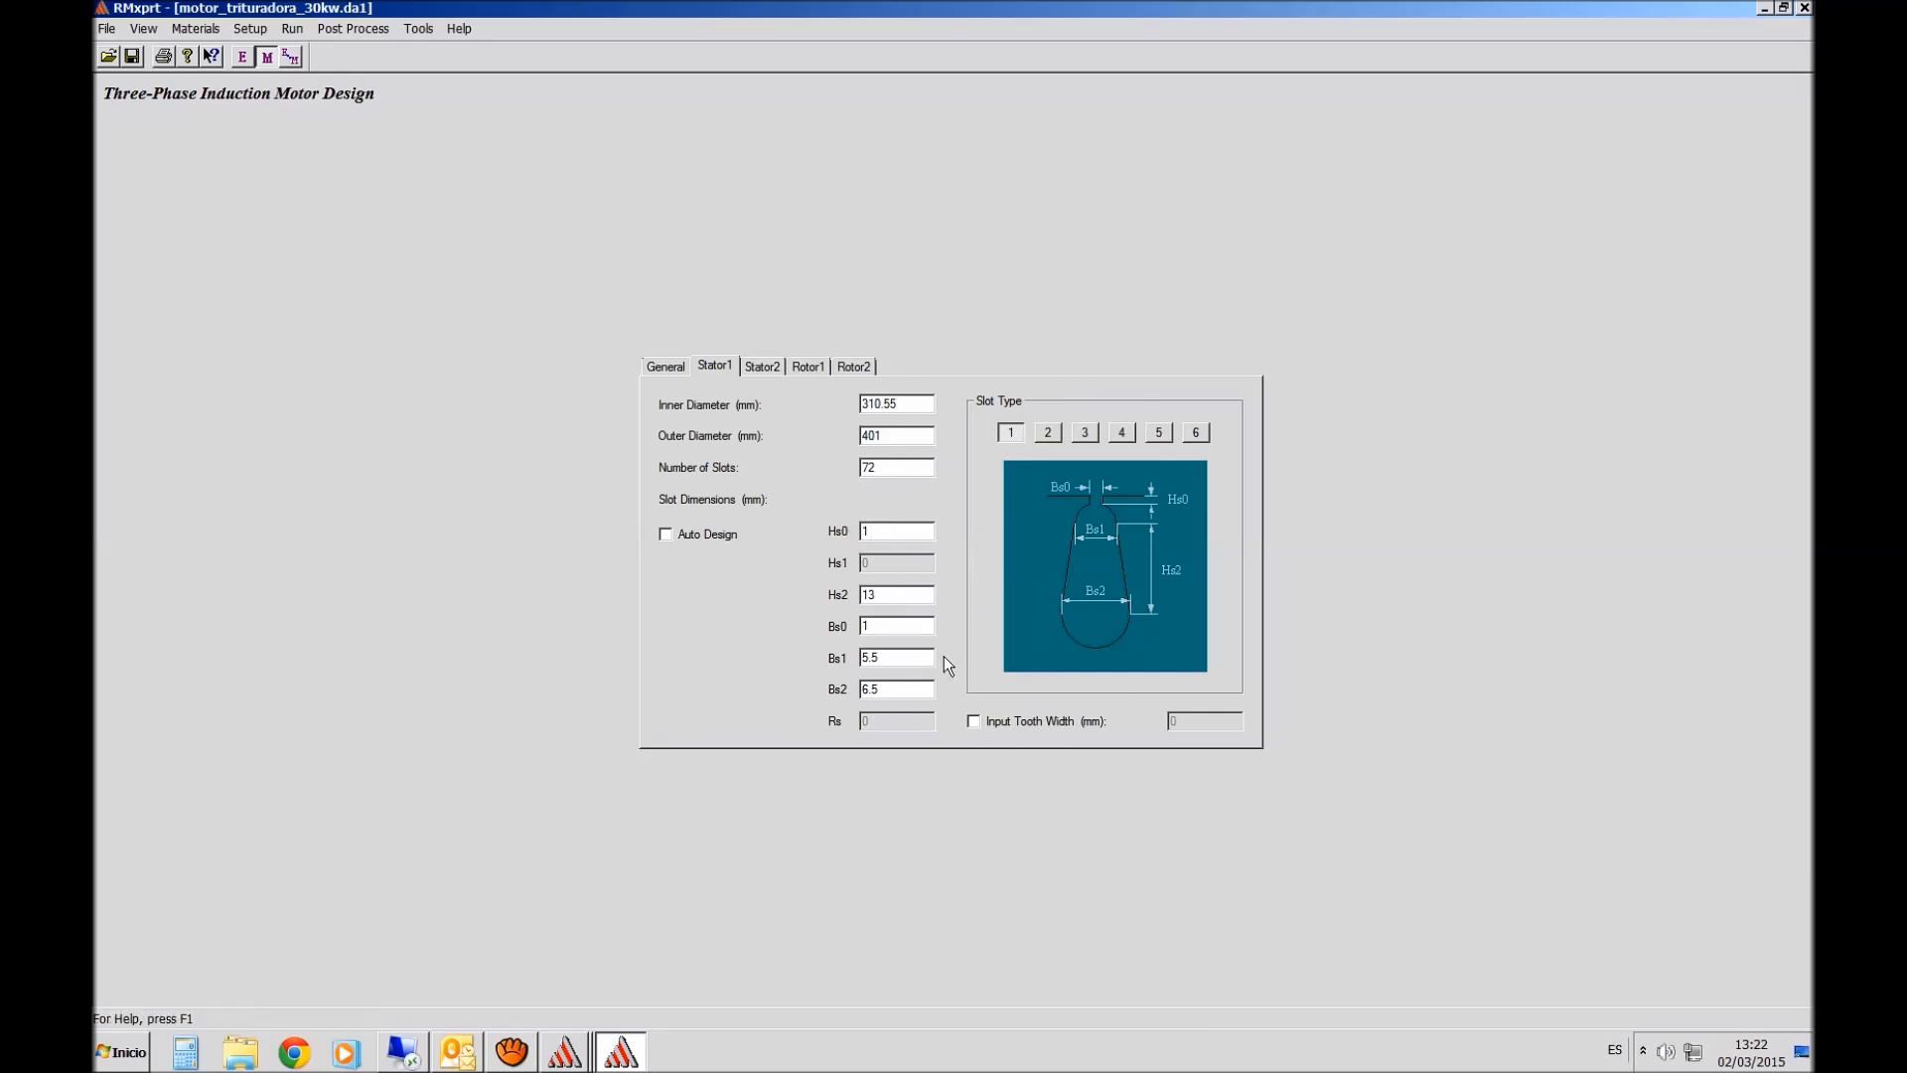
- Review the Stator2 winding data, compare the winding type diagrams while keeping type 12, and examine the wire wrap setting
click(755, 372)
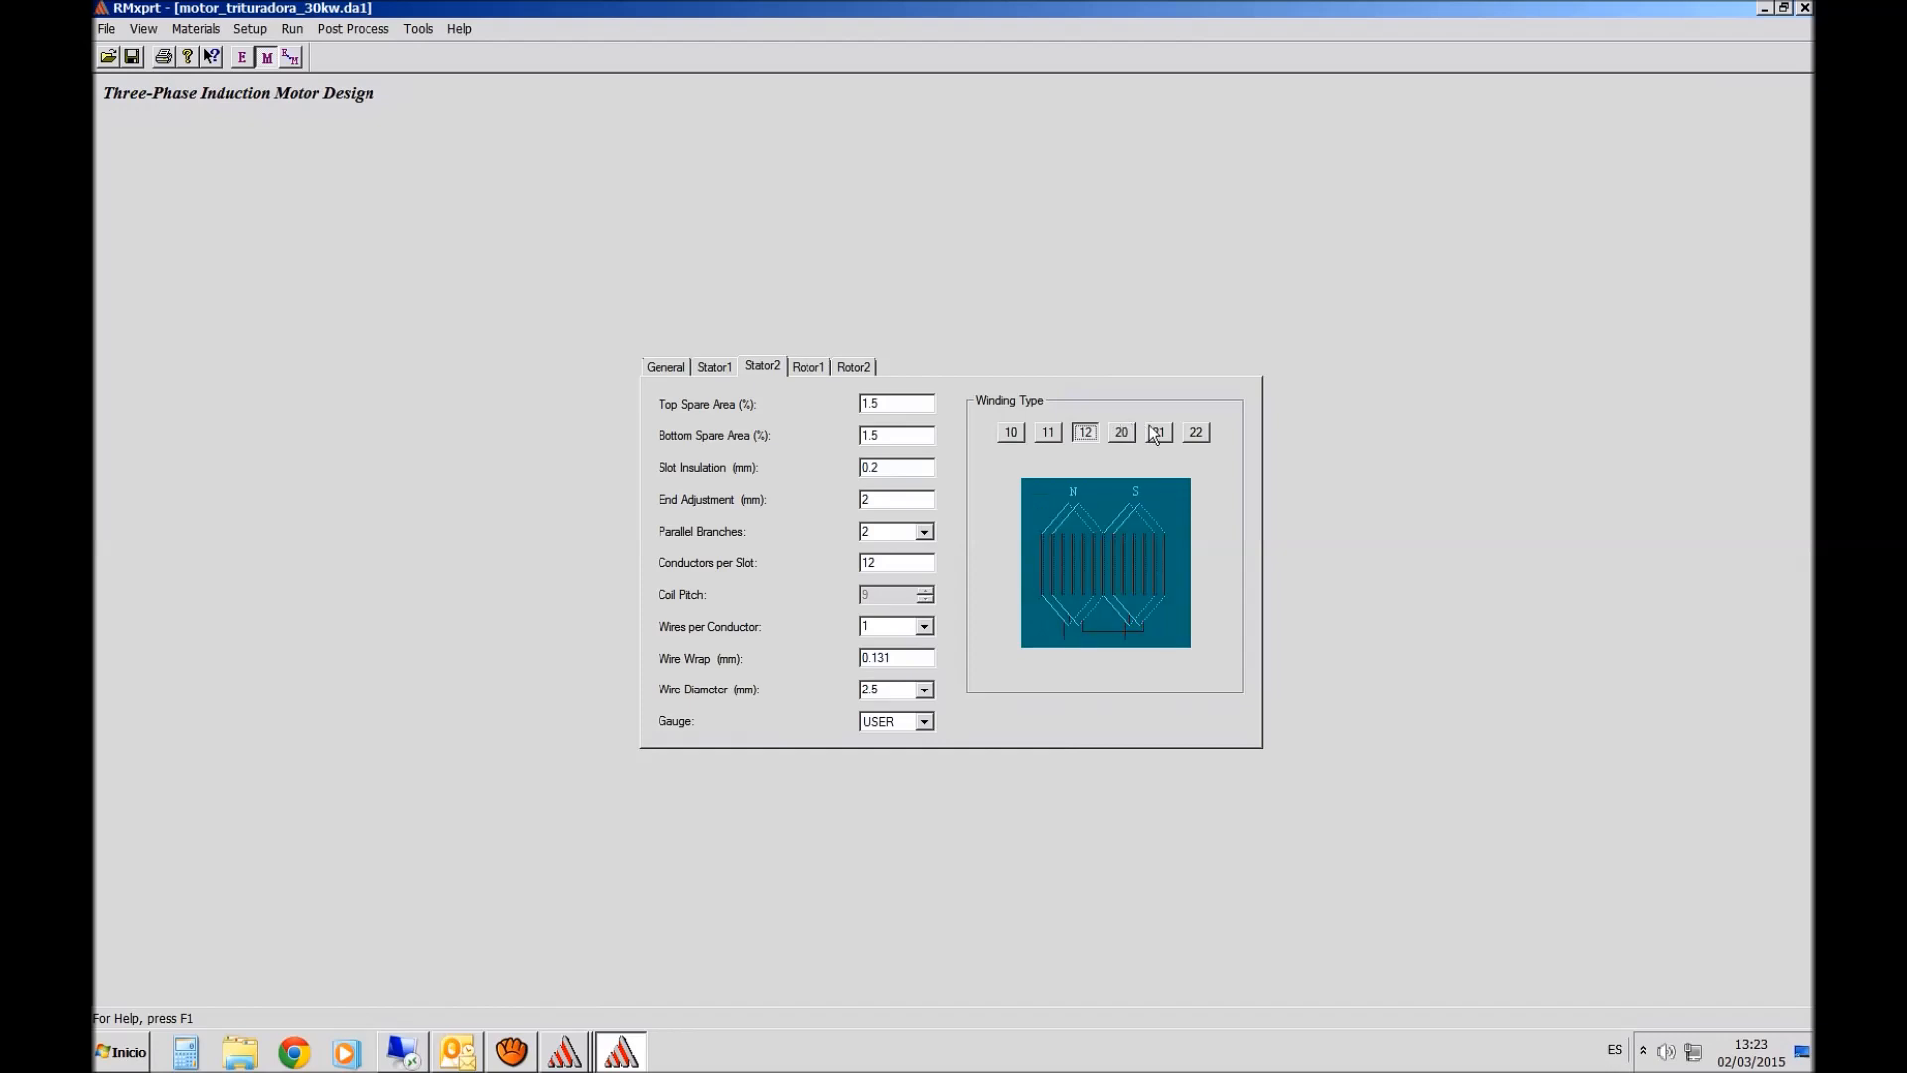
mouse_move(1120, 437)
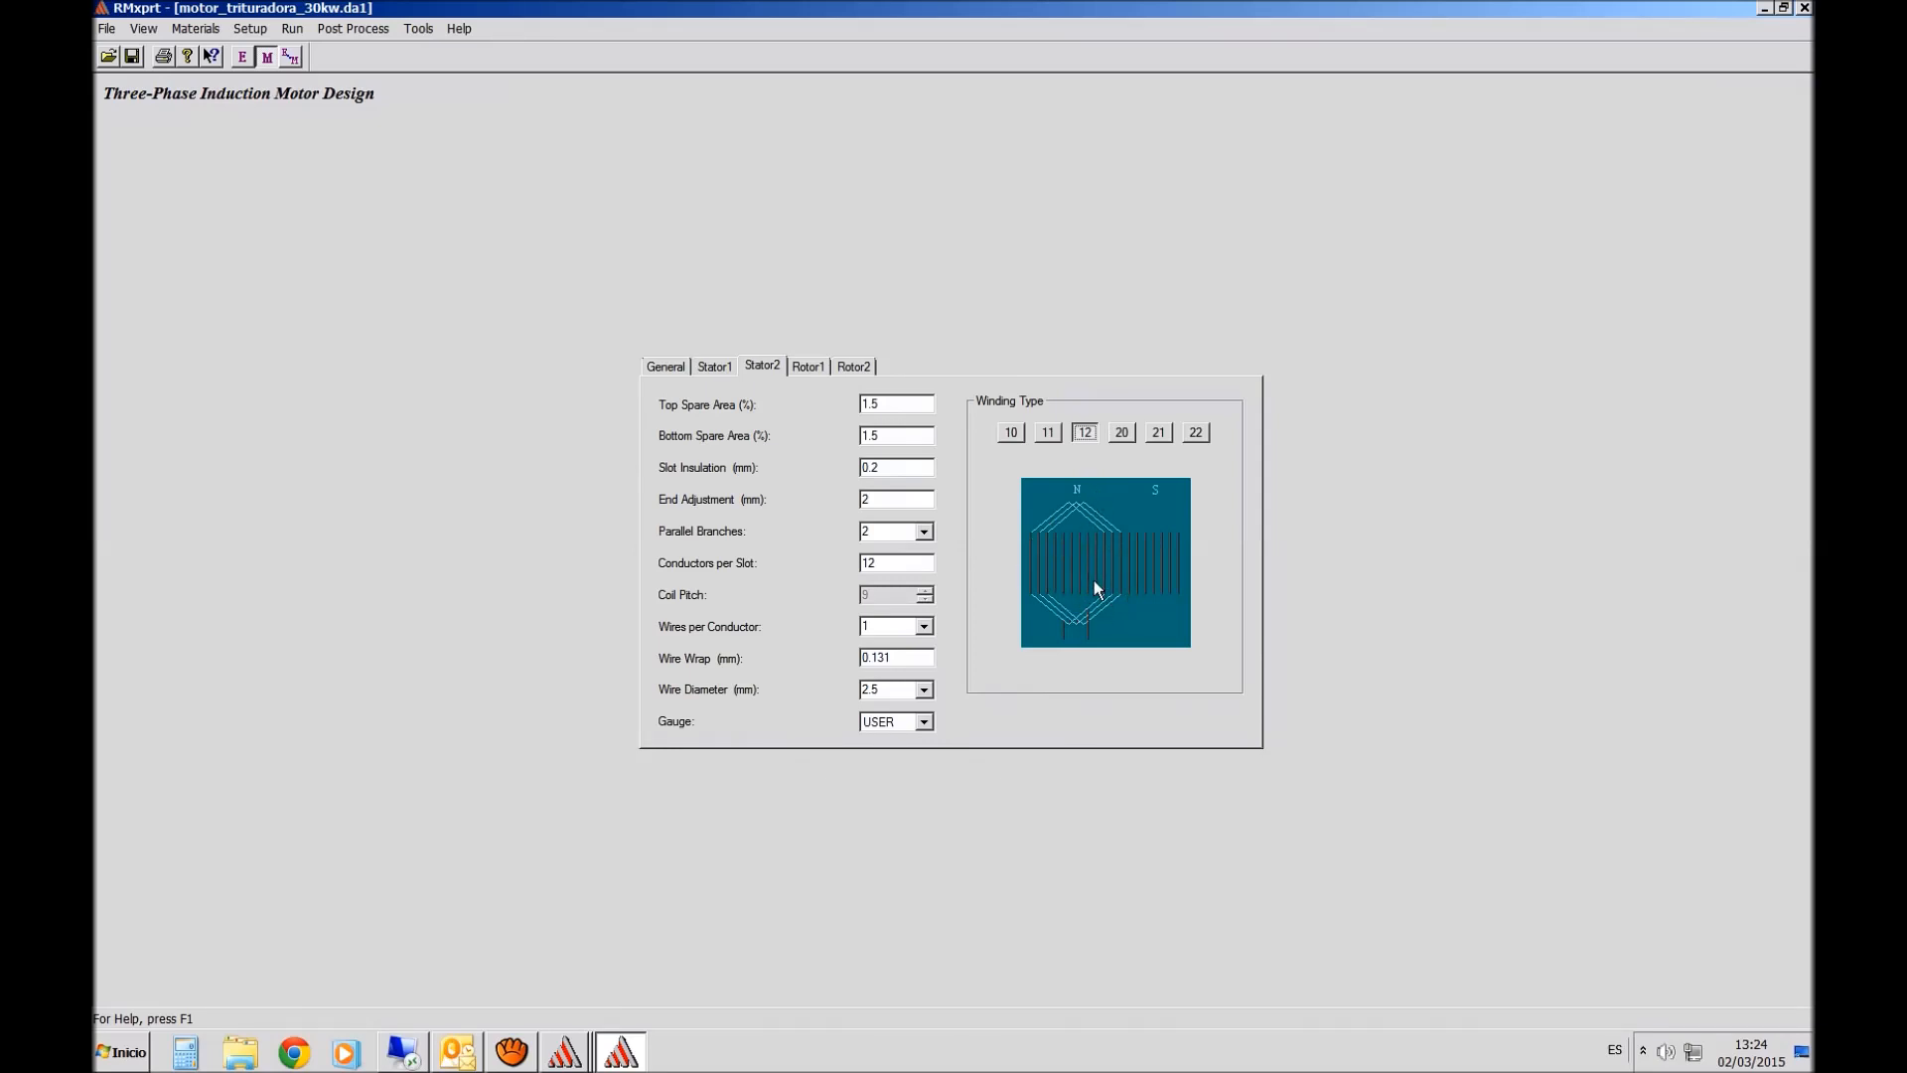
click(1086, 444)
click(1053, 433)
click(916, 407)
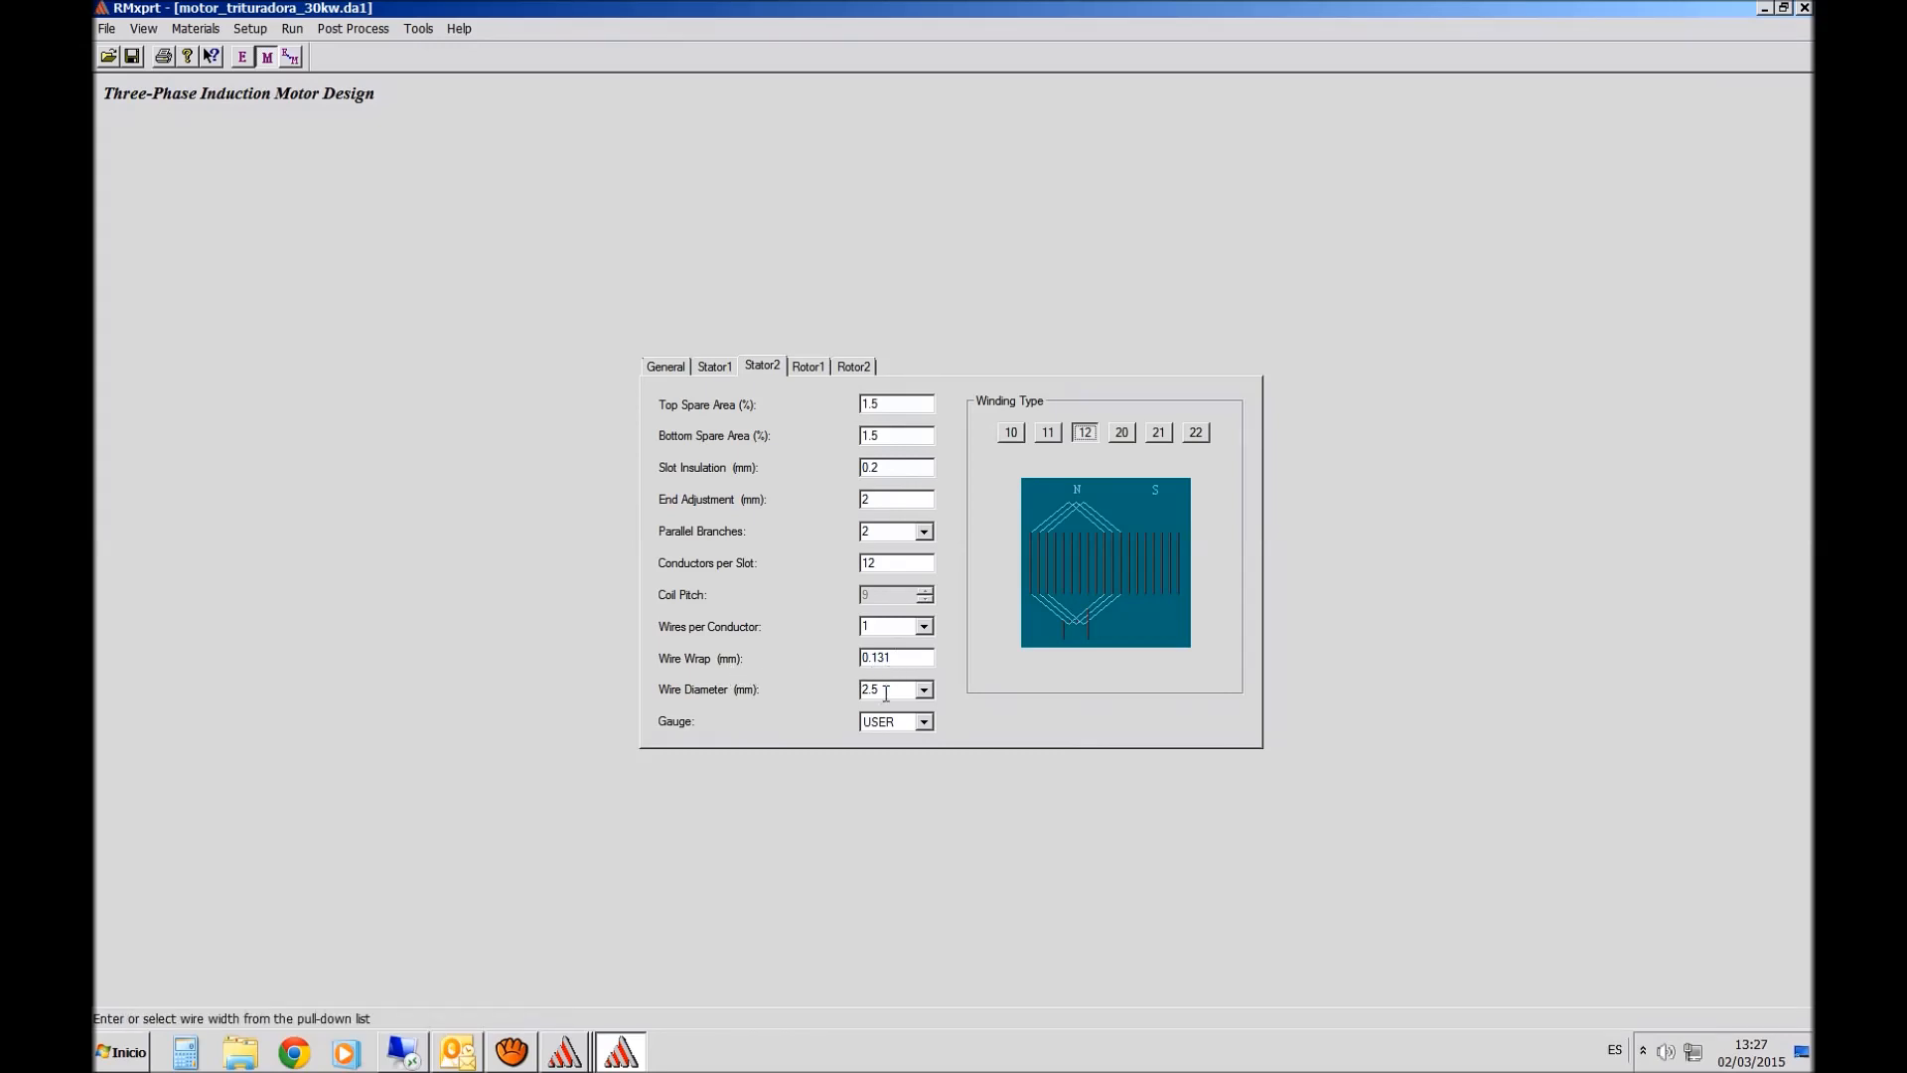
double_click(892, 656)
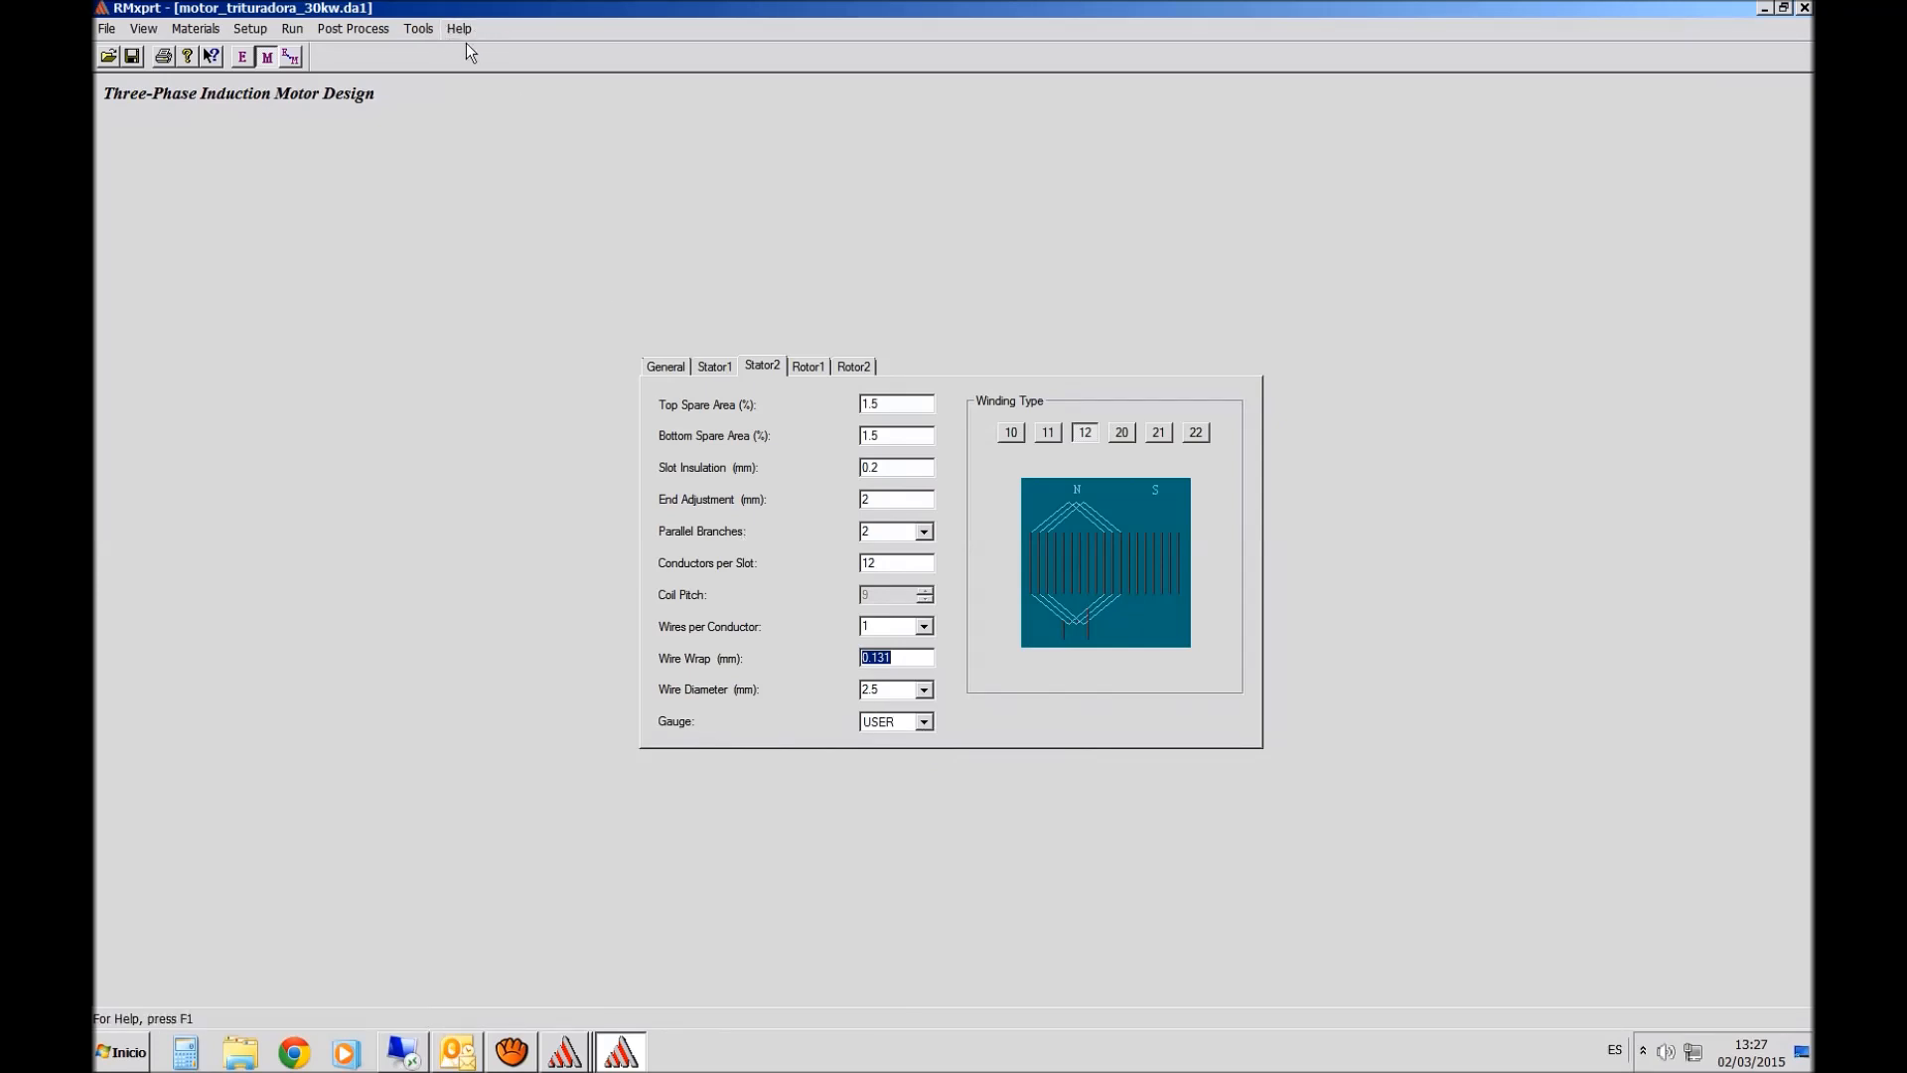
- Review the Rotor1 slot dimensions and preview top slot type 2, keeping slot type 1
click(819, 367)
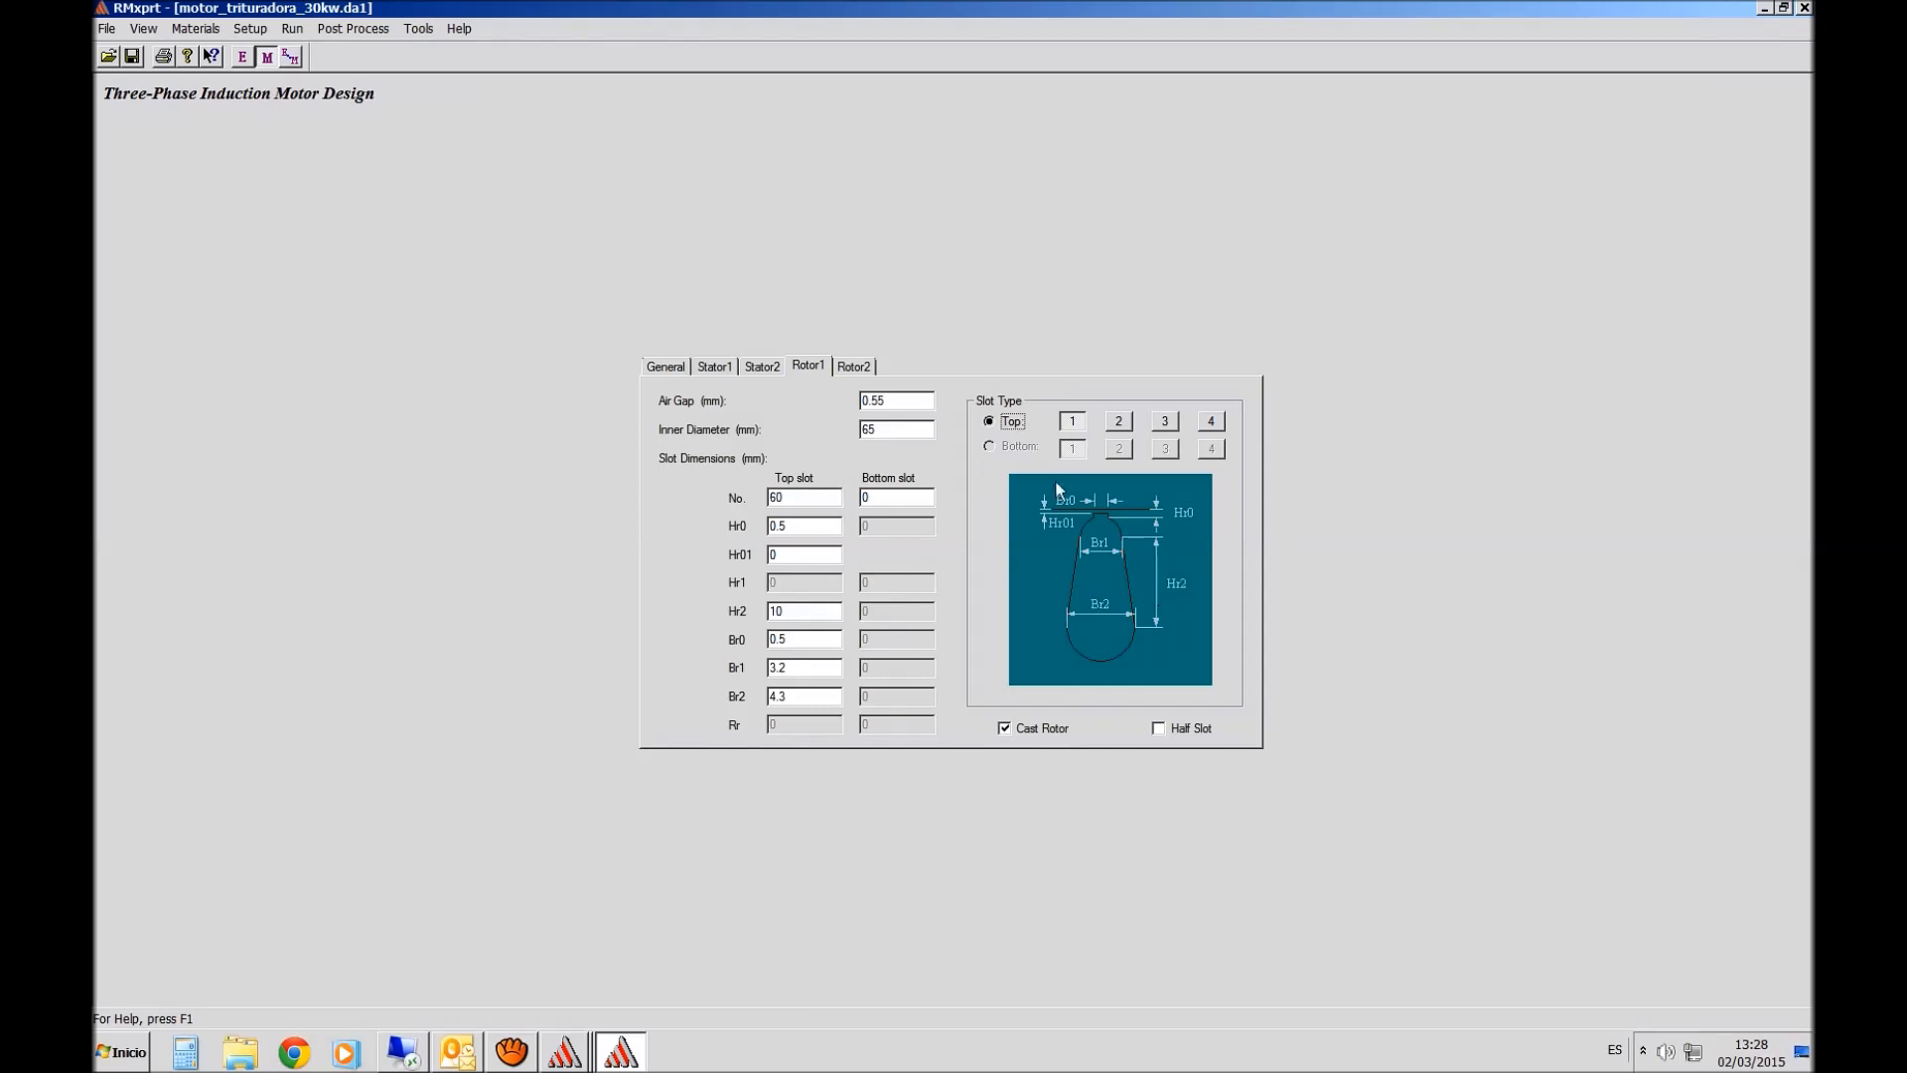
click(1120, 421)
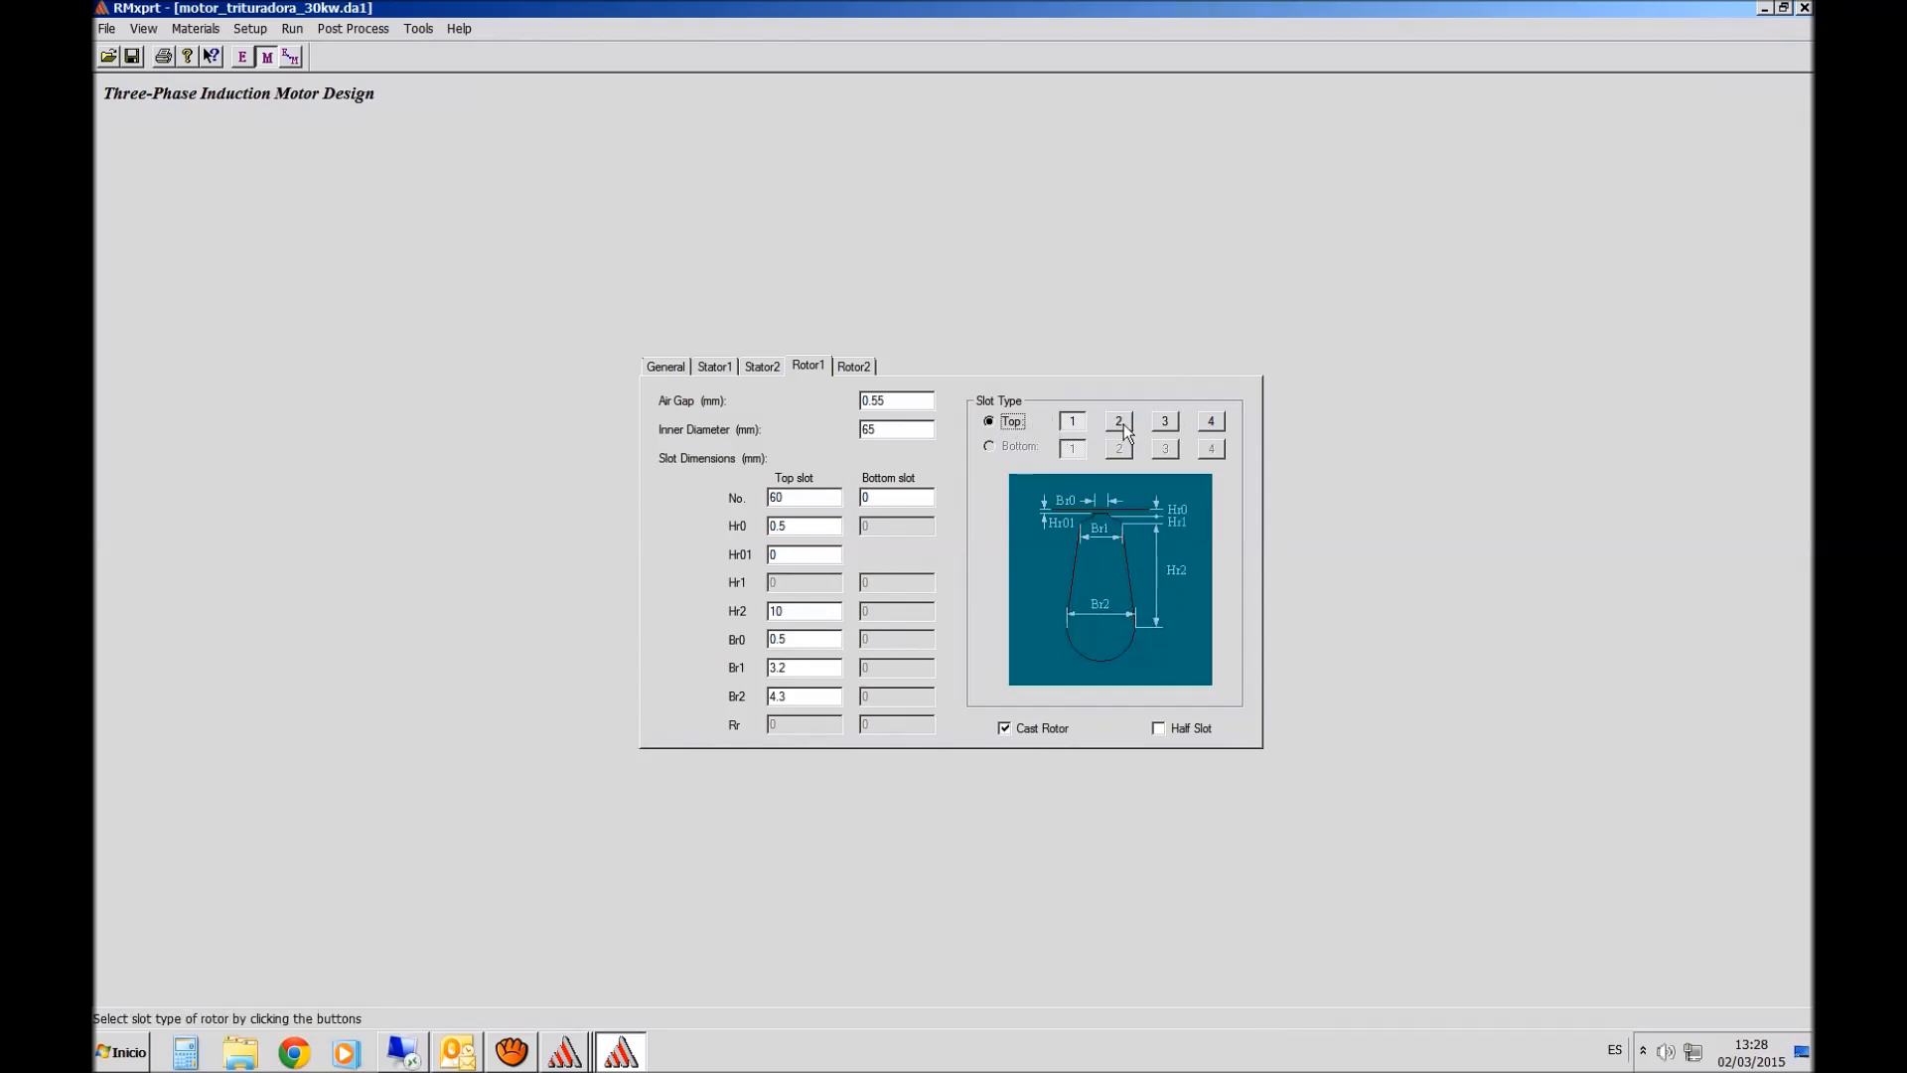
click(1071, 421)
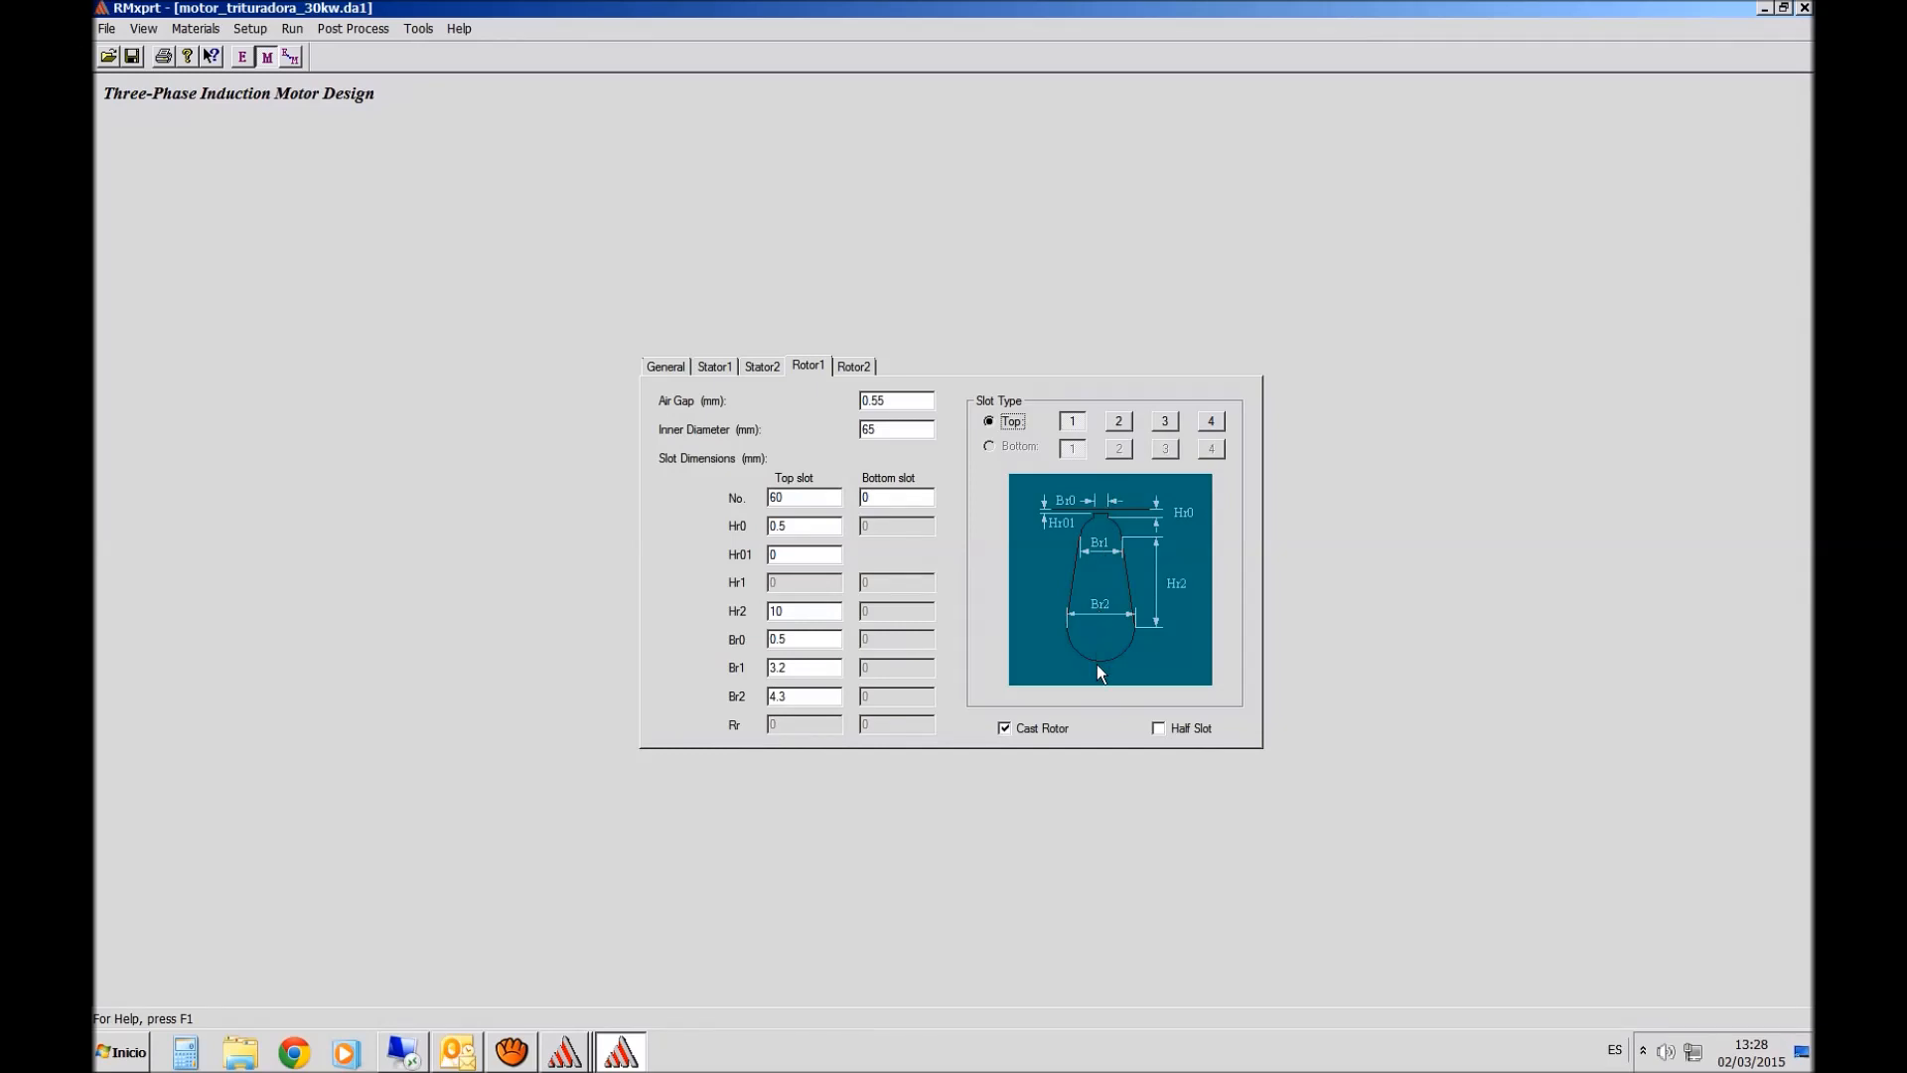
- Review the Rotor2 data, checking the number of vents and the skew width
click(856, 367)
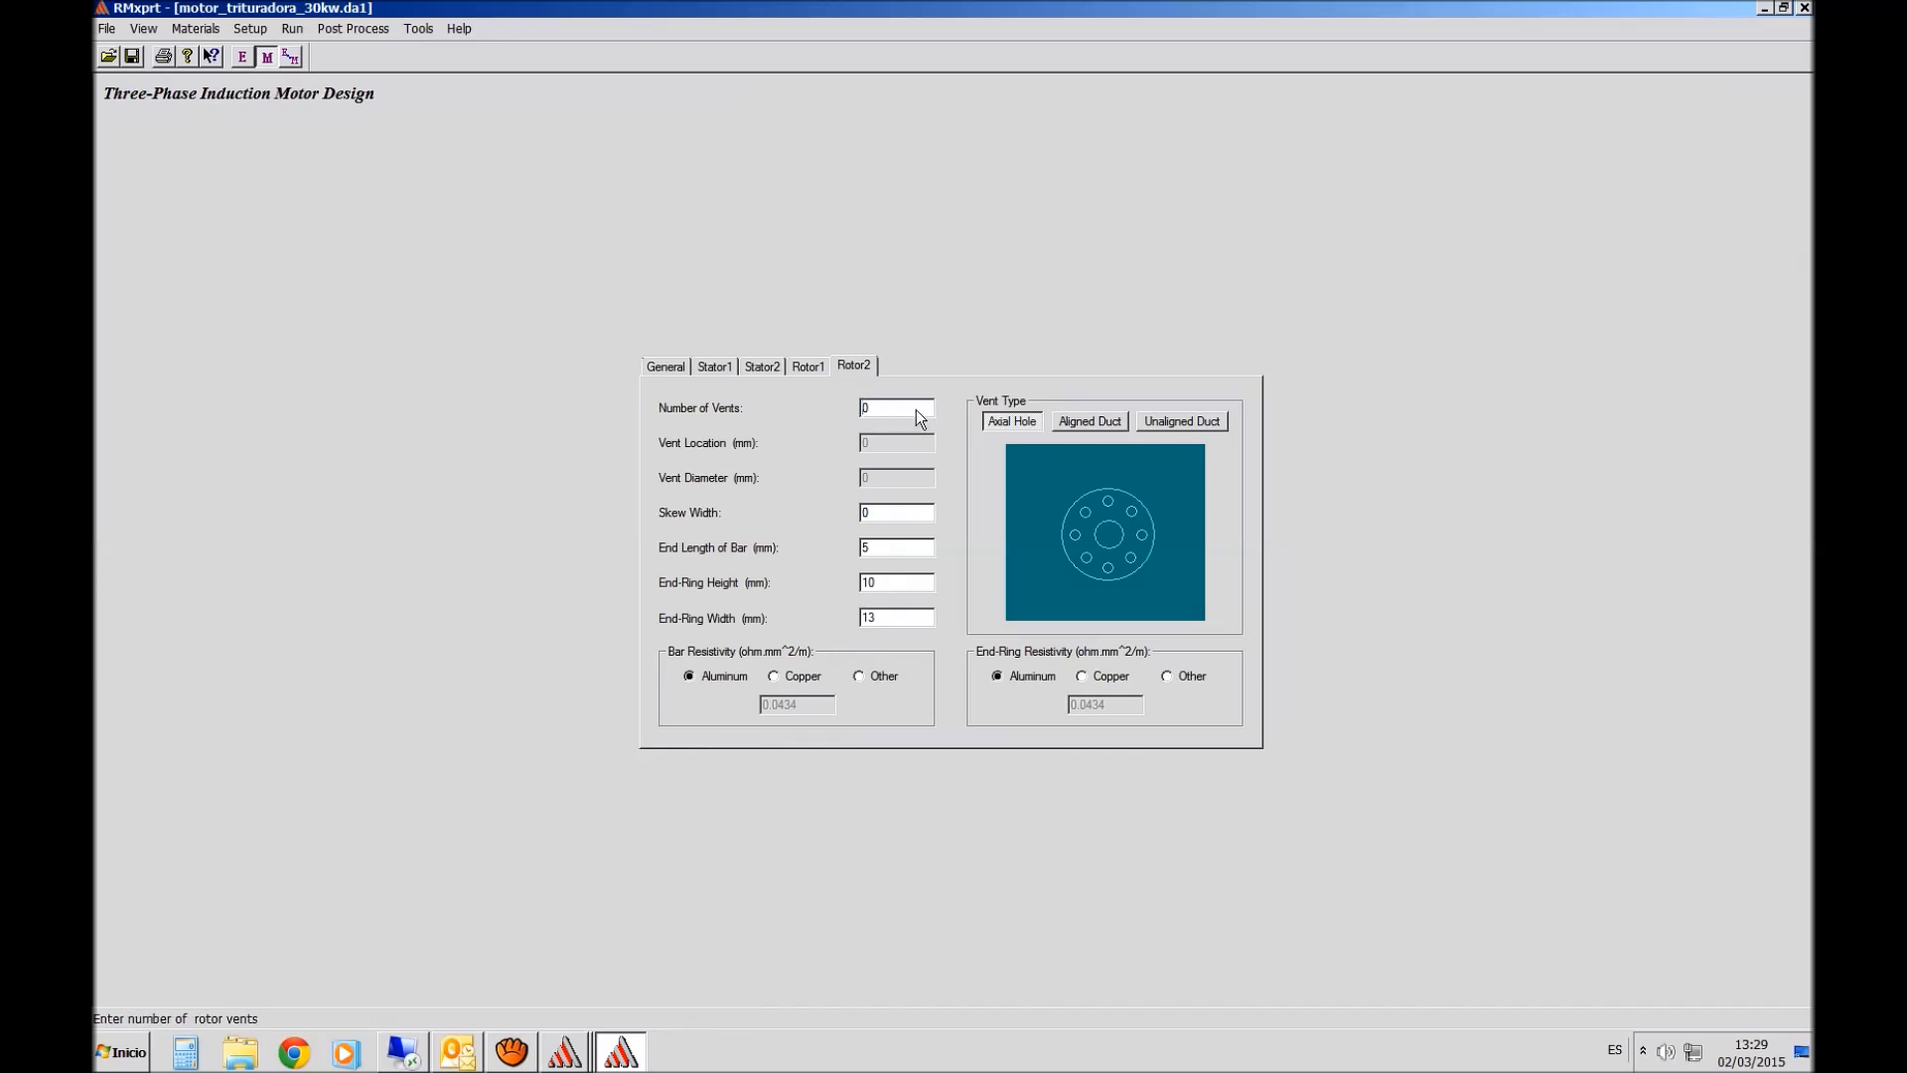
click(883, 408)
click(873, 517)
- Run the analytical design of the motor and dismiss the completion note
click(292, 28)
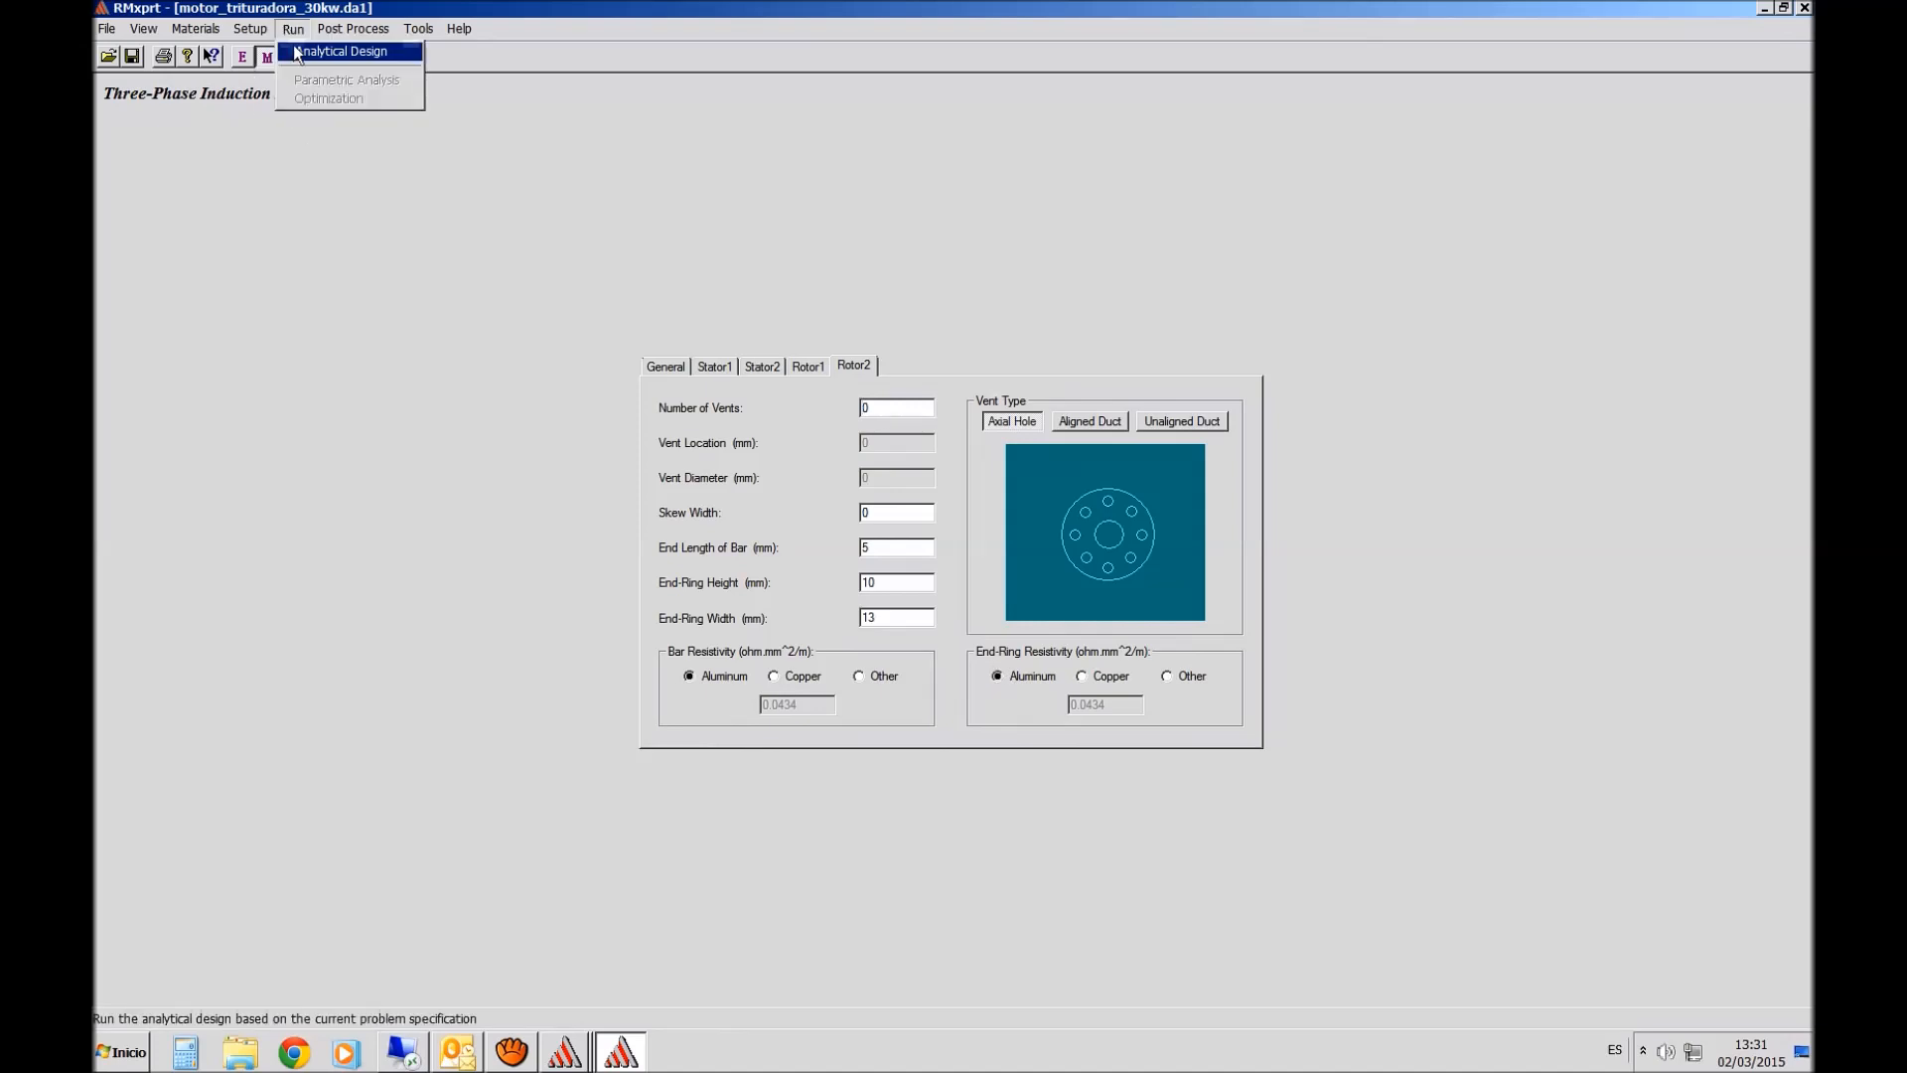
click(307, 55)
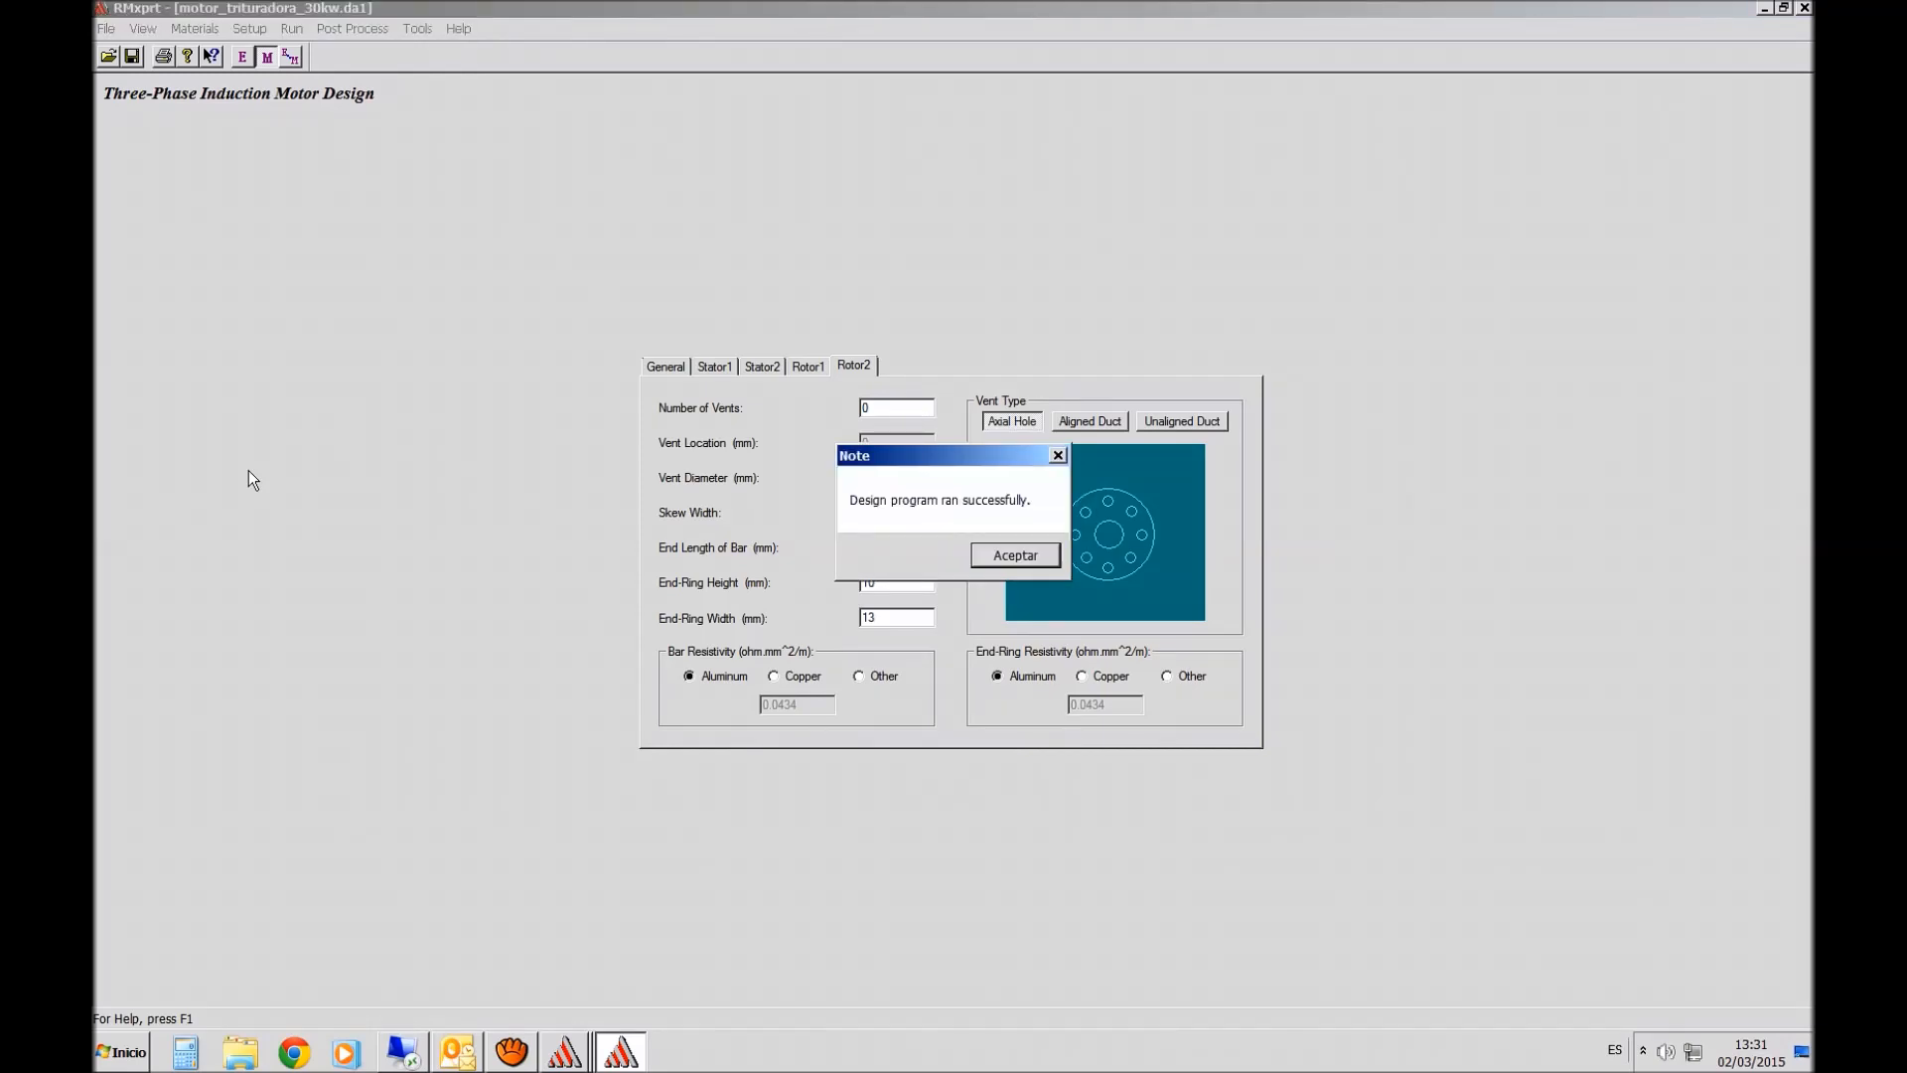
click(1043, 562)
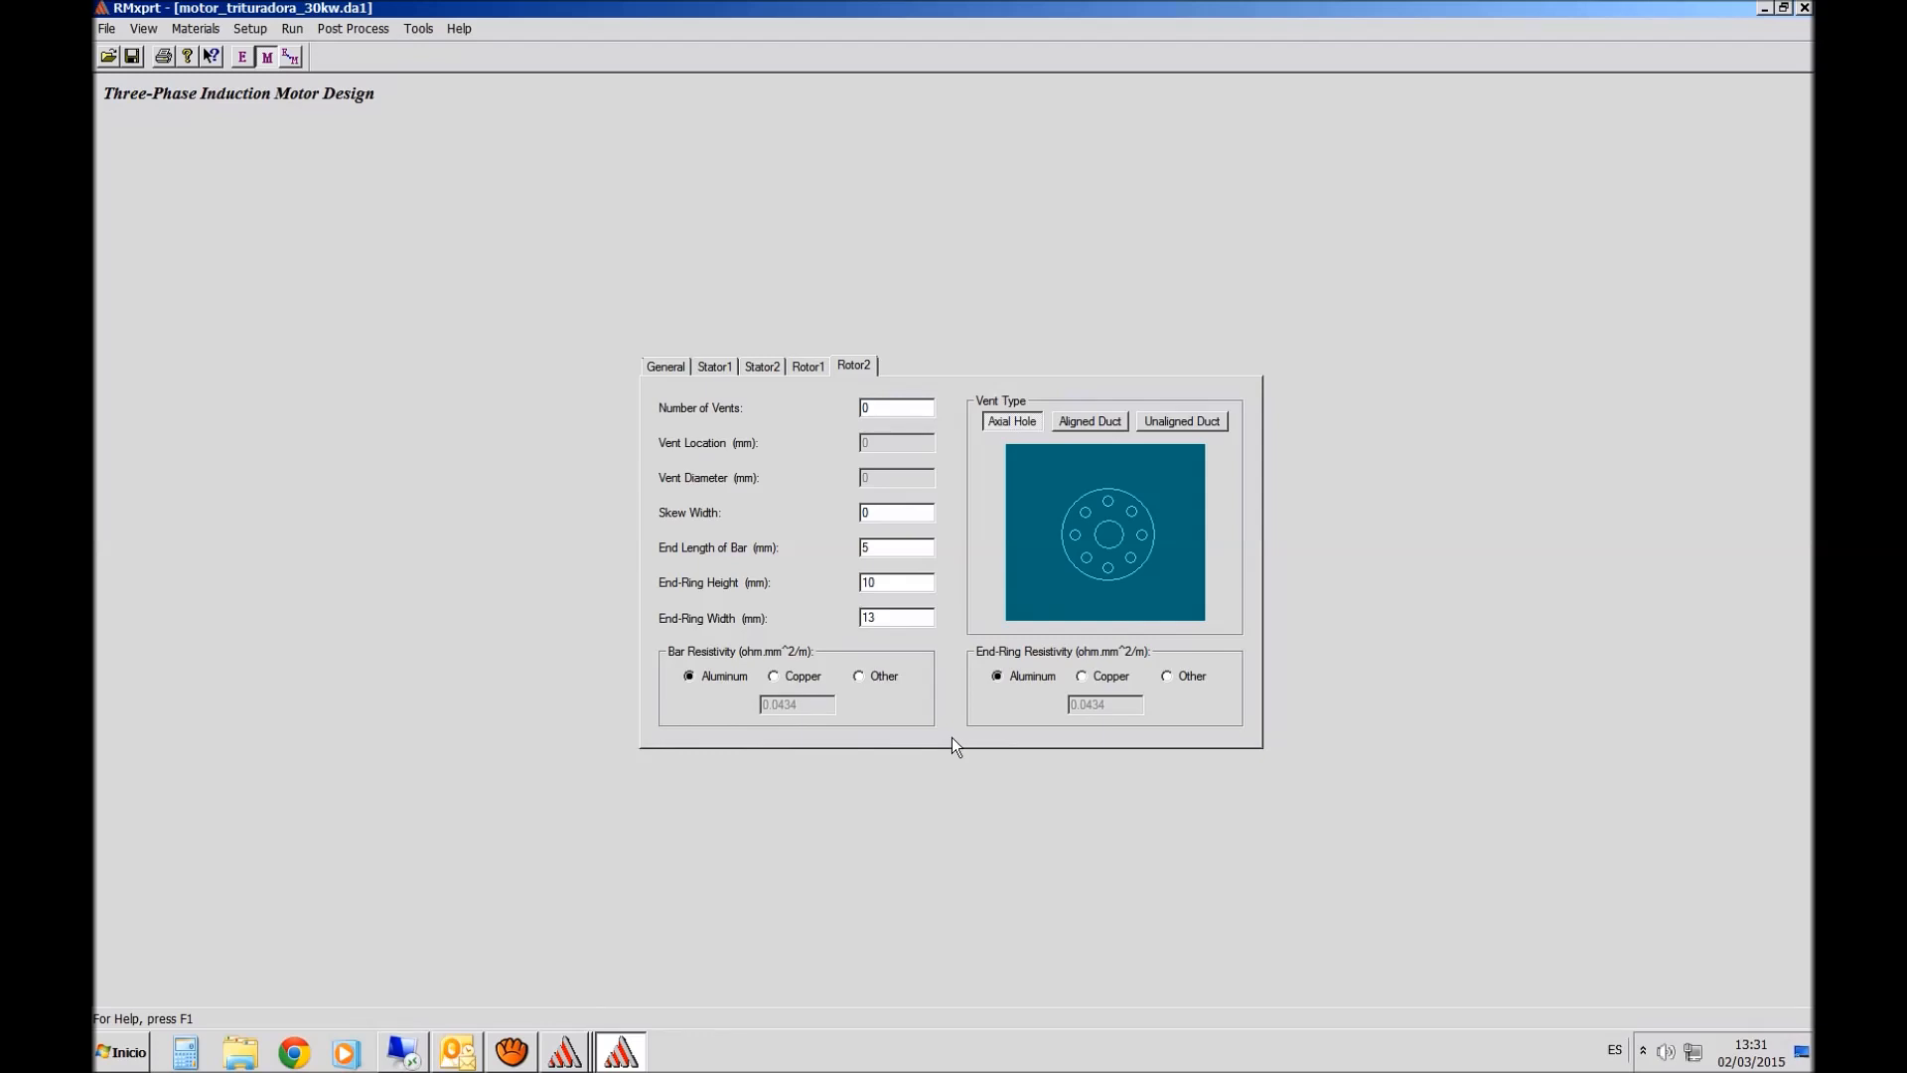
- View the motor's lamination layout at full window size and enlarge it to inspect the stator and rotor slots
click(340, 29)
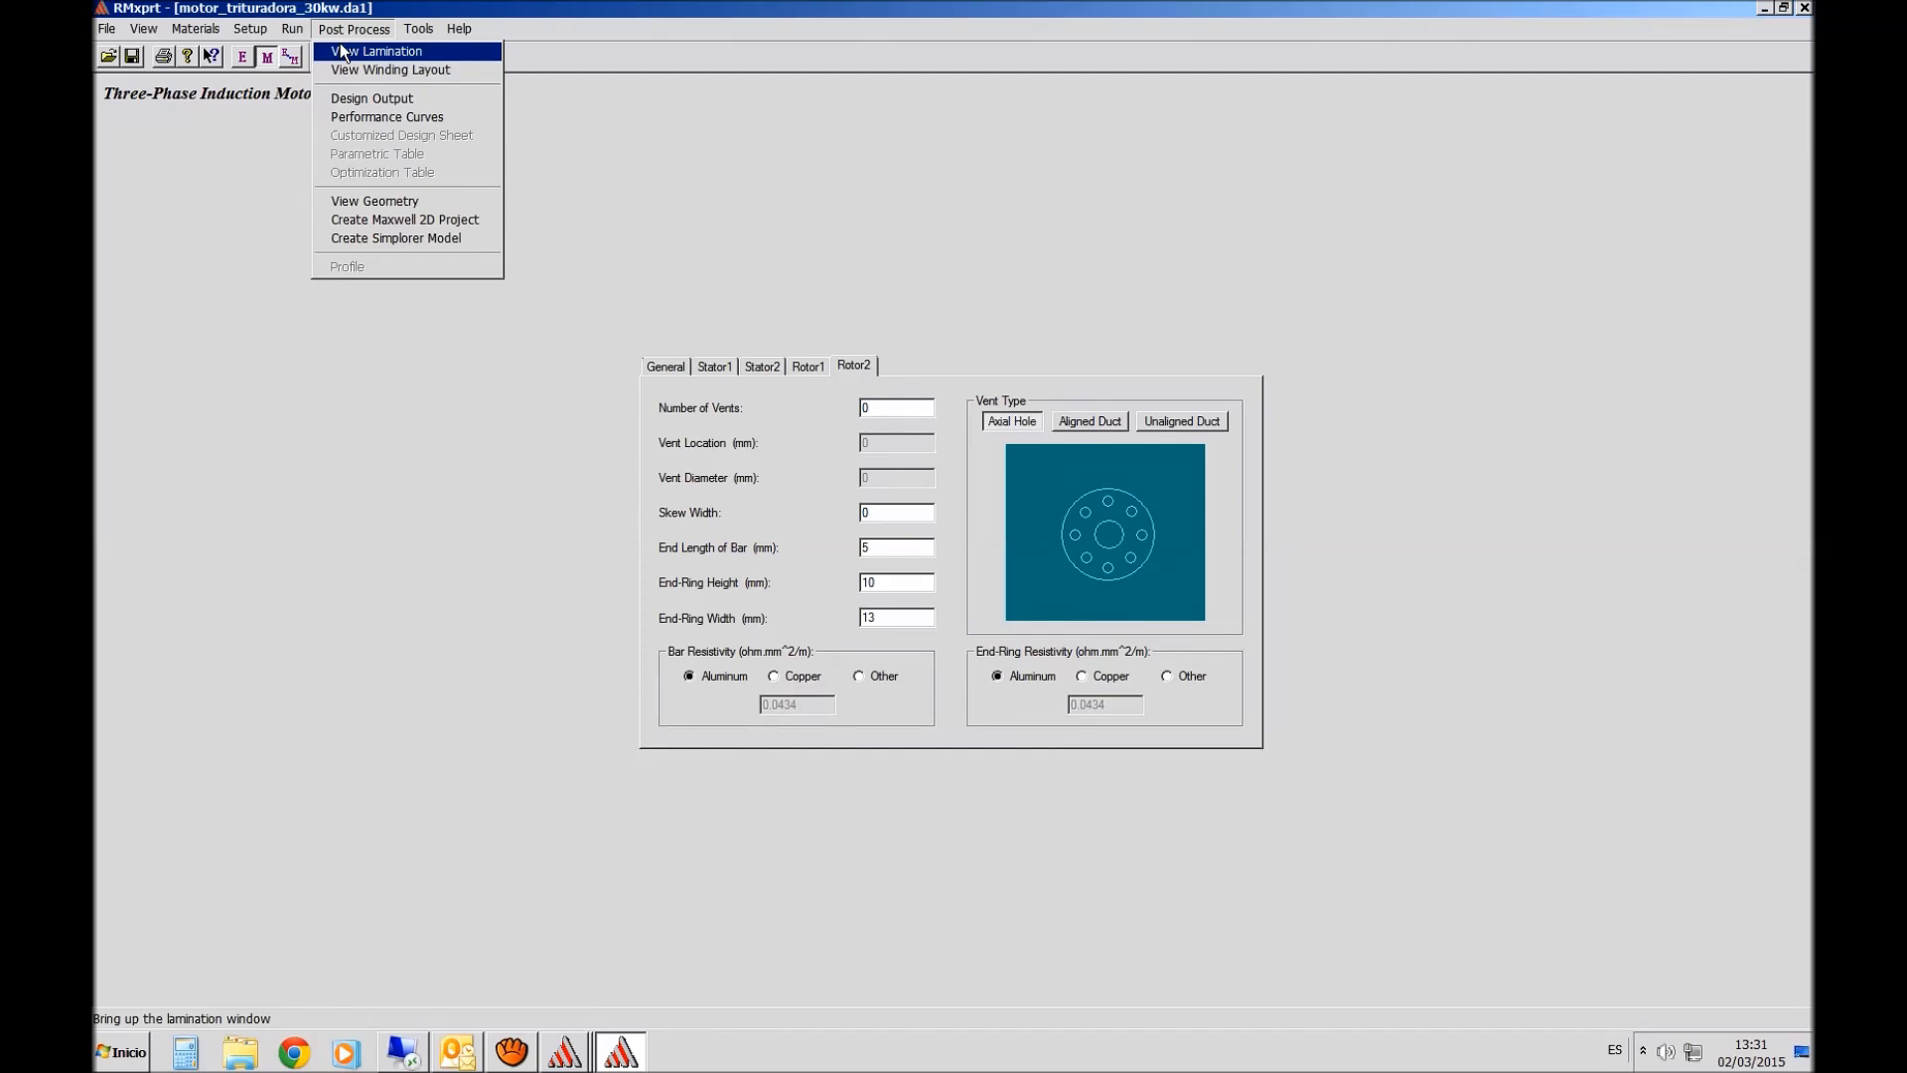
click(342, 51)
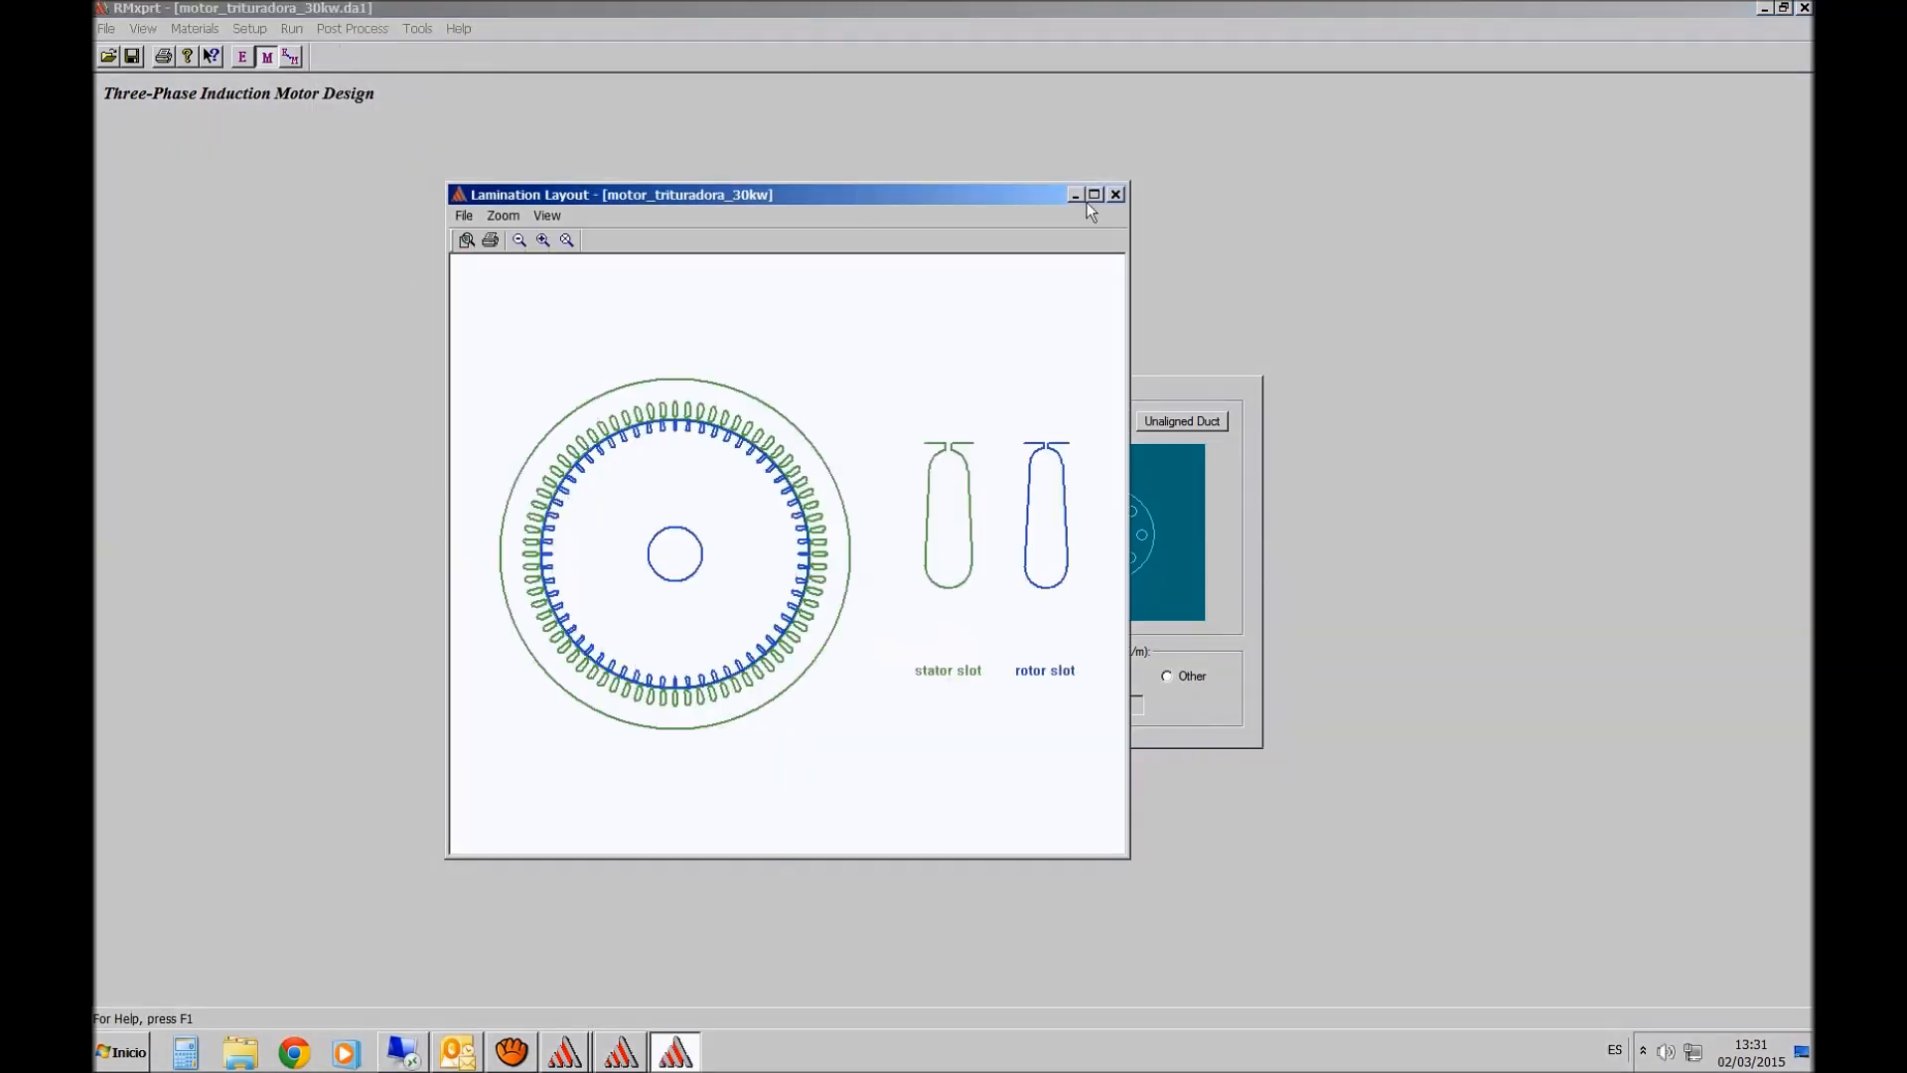
click(1094, 195)
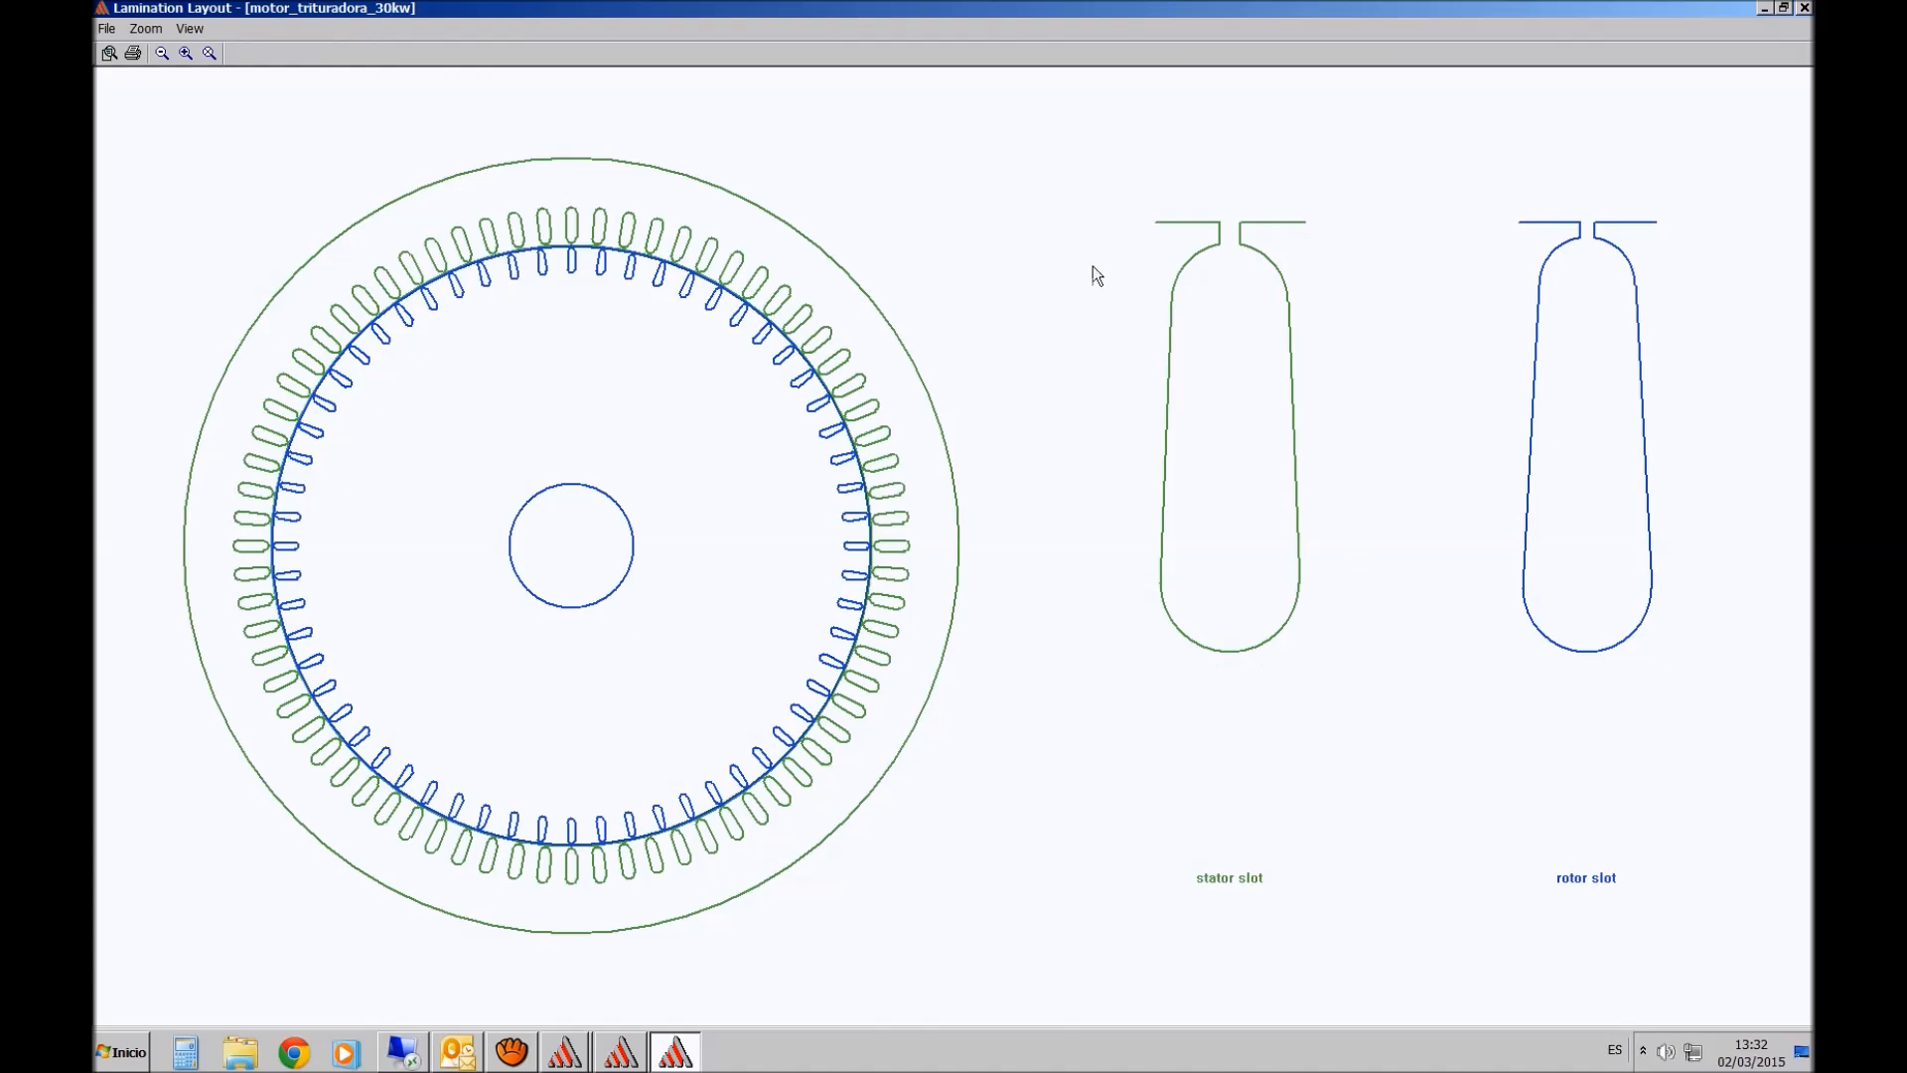
click(187, 55)
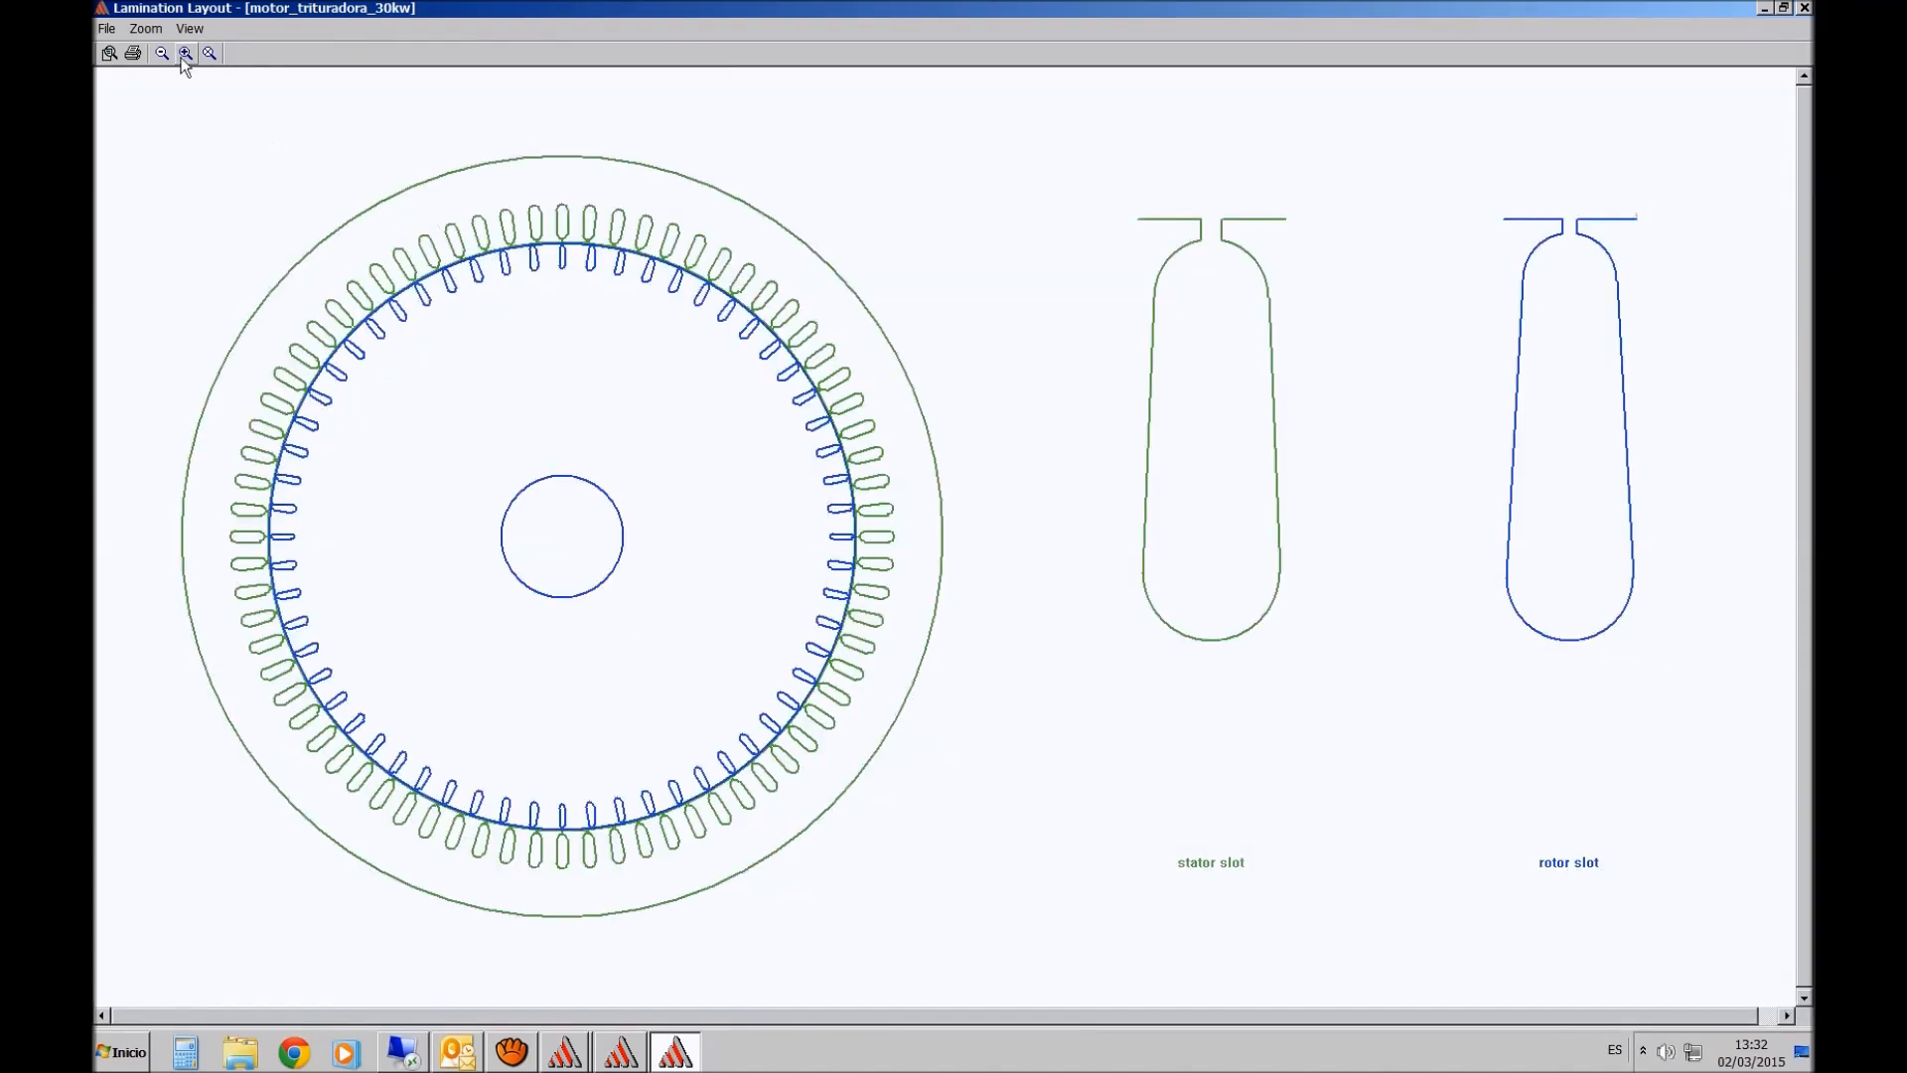
click(186, 54)
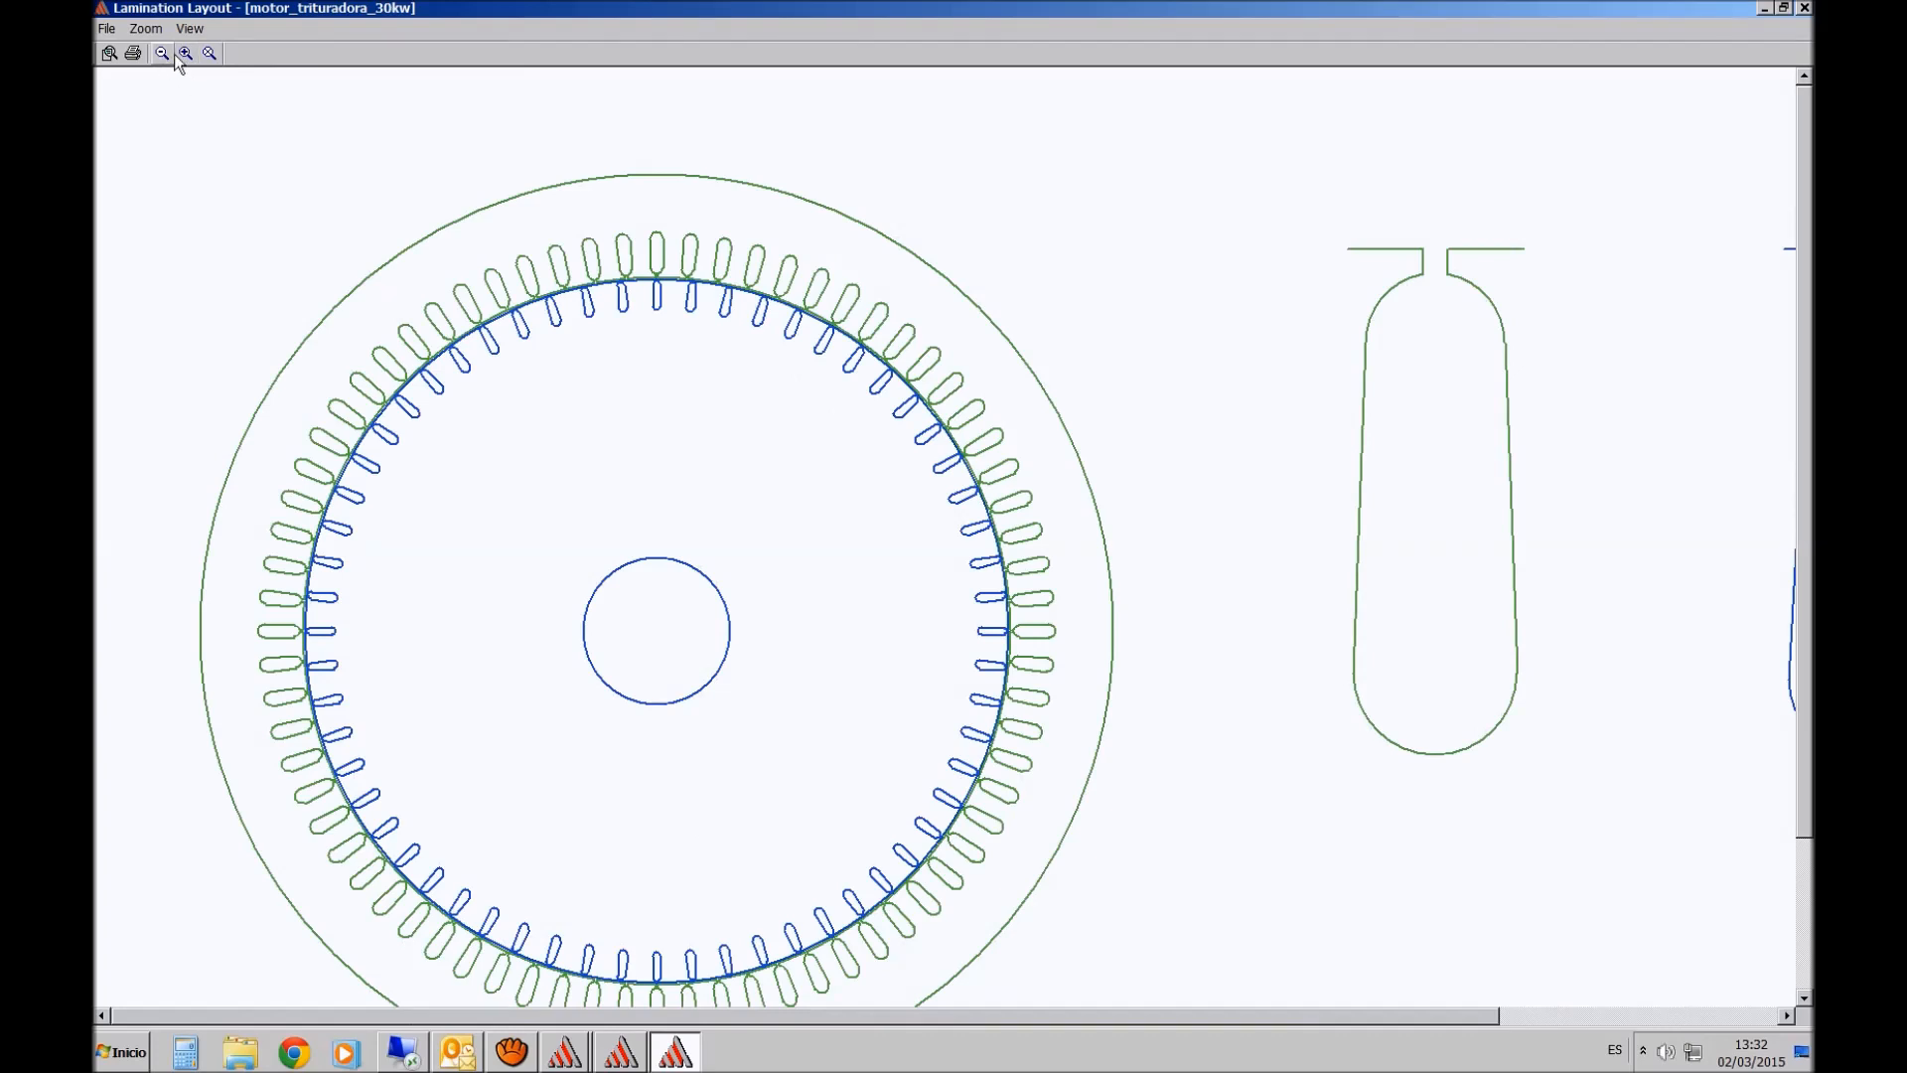
click(174, 53)
- Check the print preview of the lamination graph, and close the preview and the lamination layout
click(111, 53)
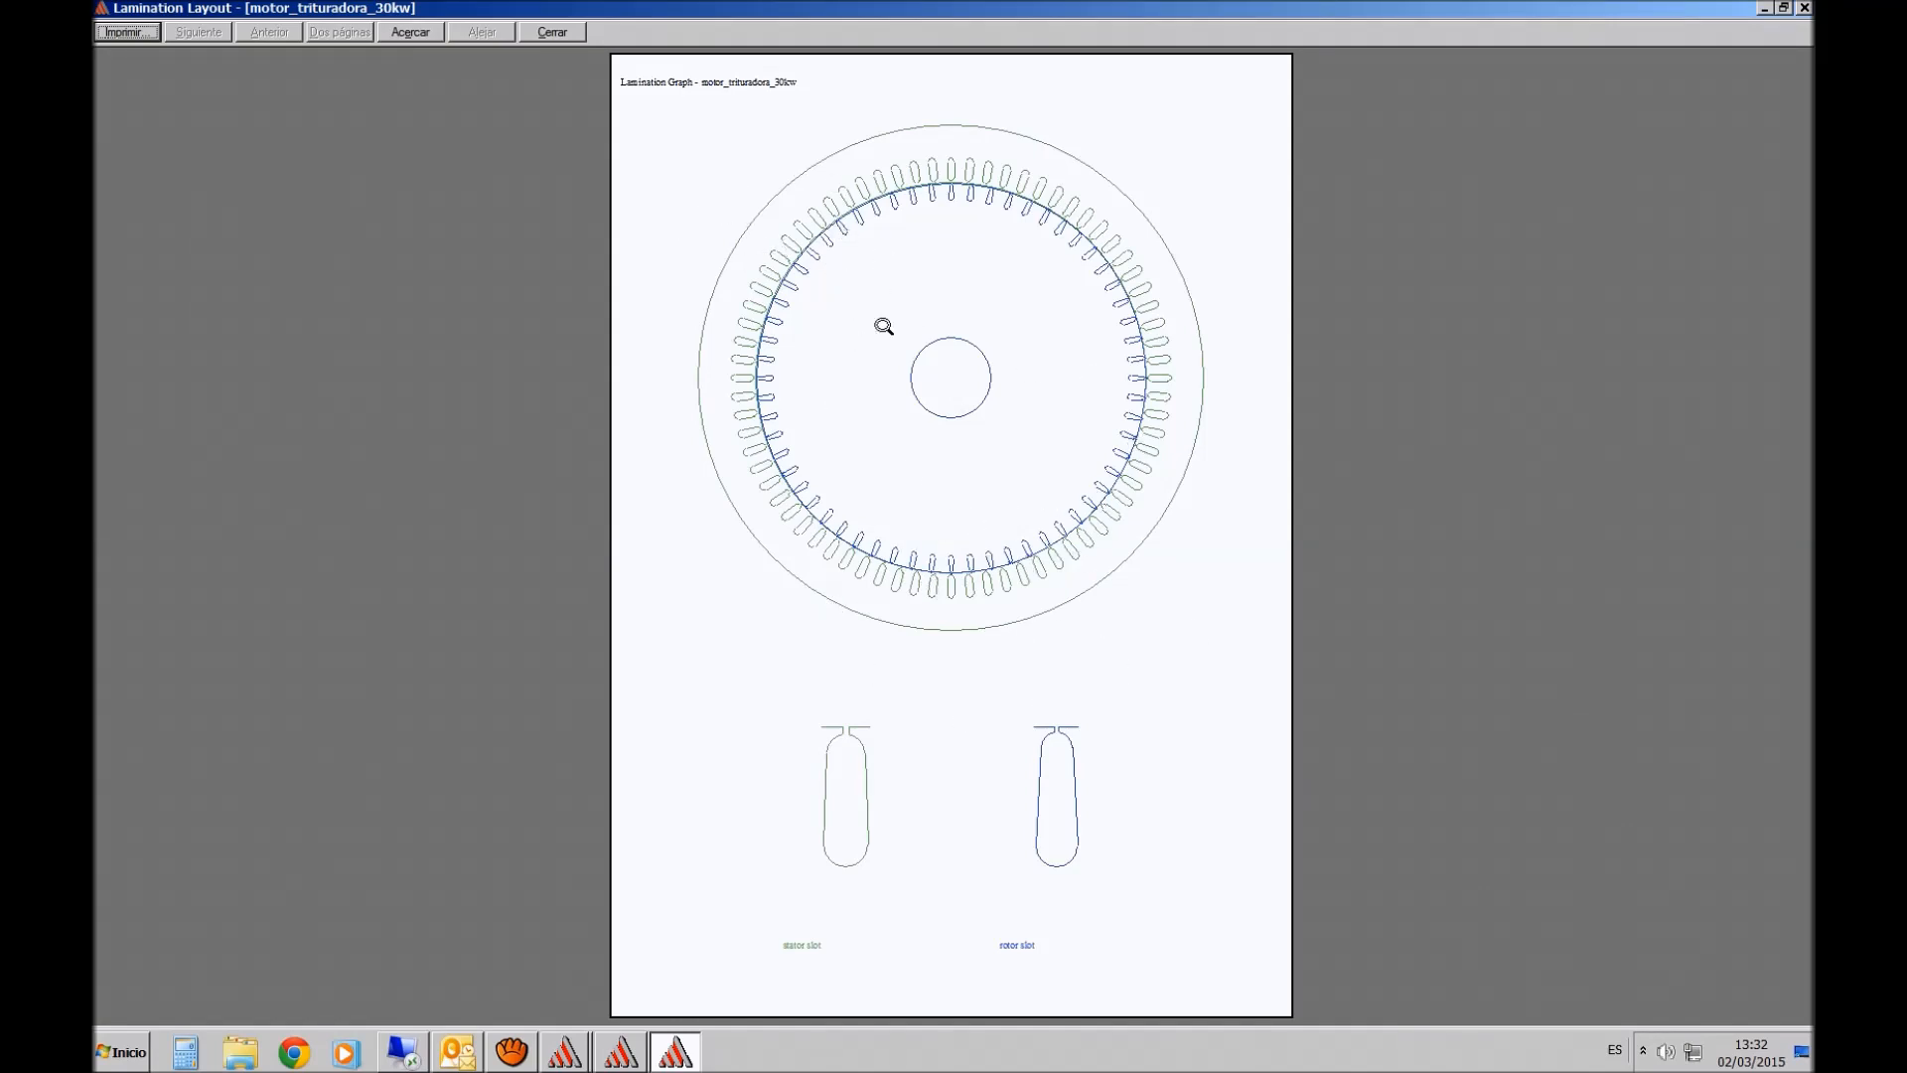
click(552, 32)
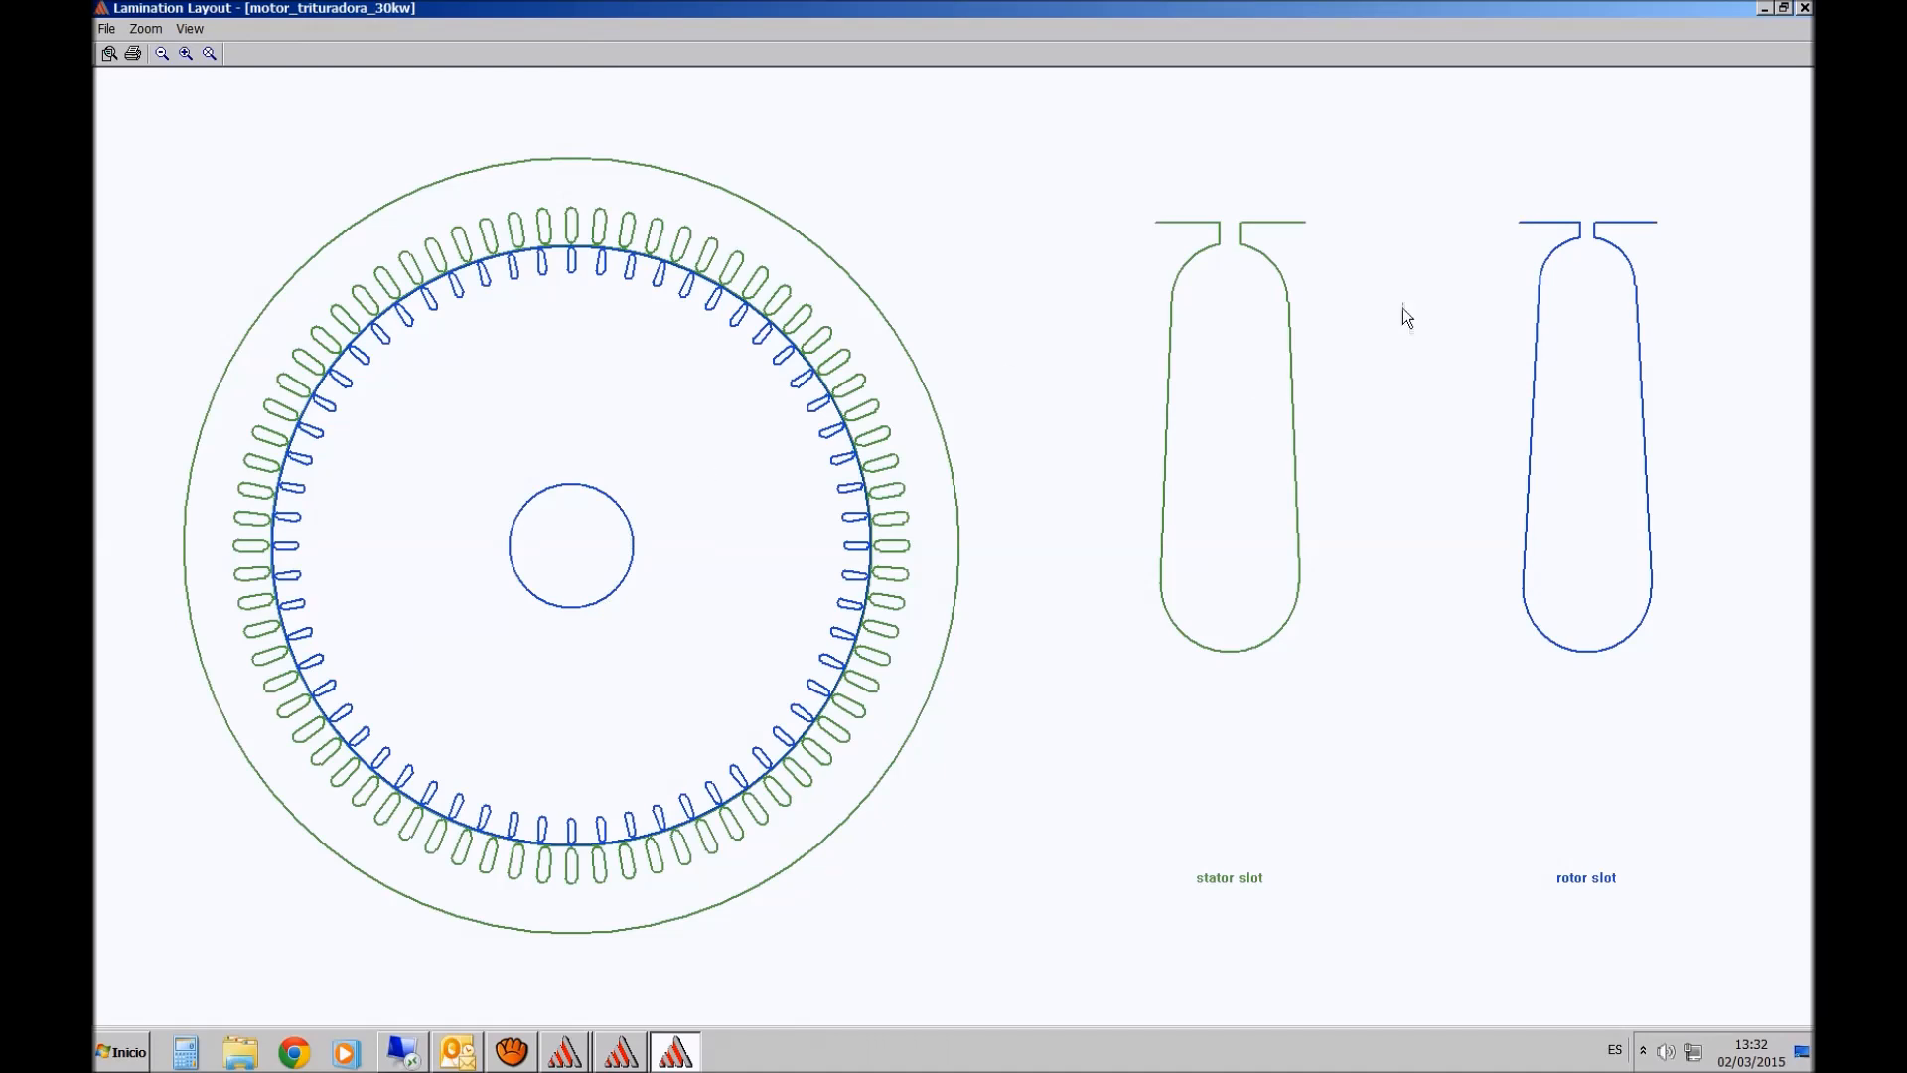
click(1804, 8)
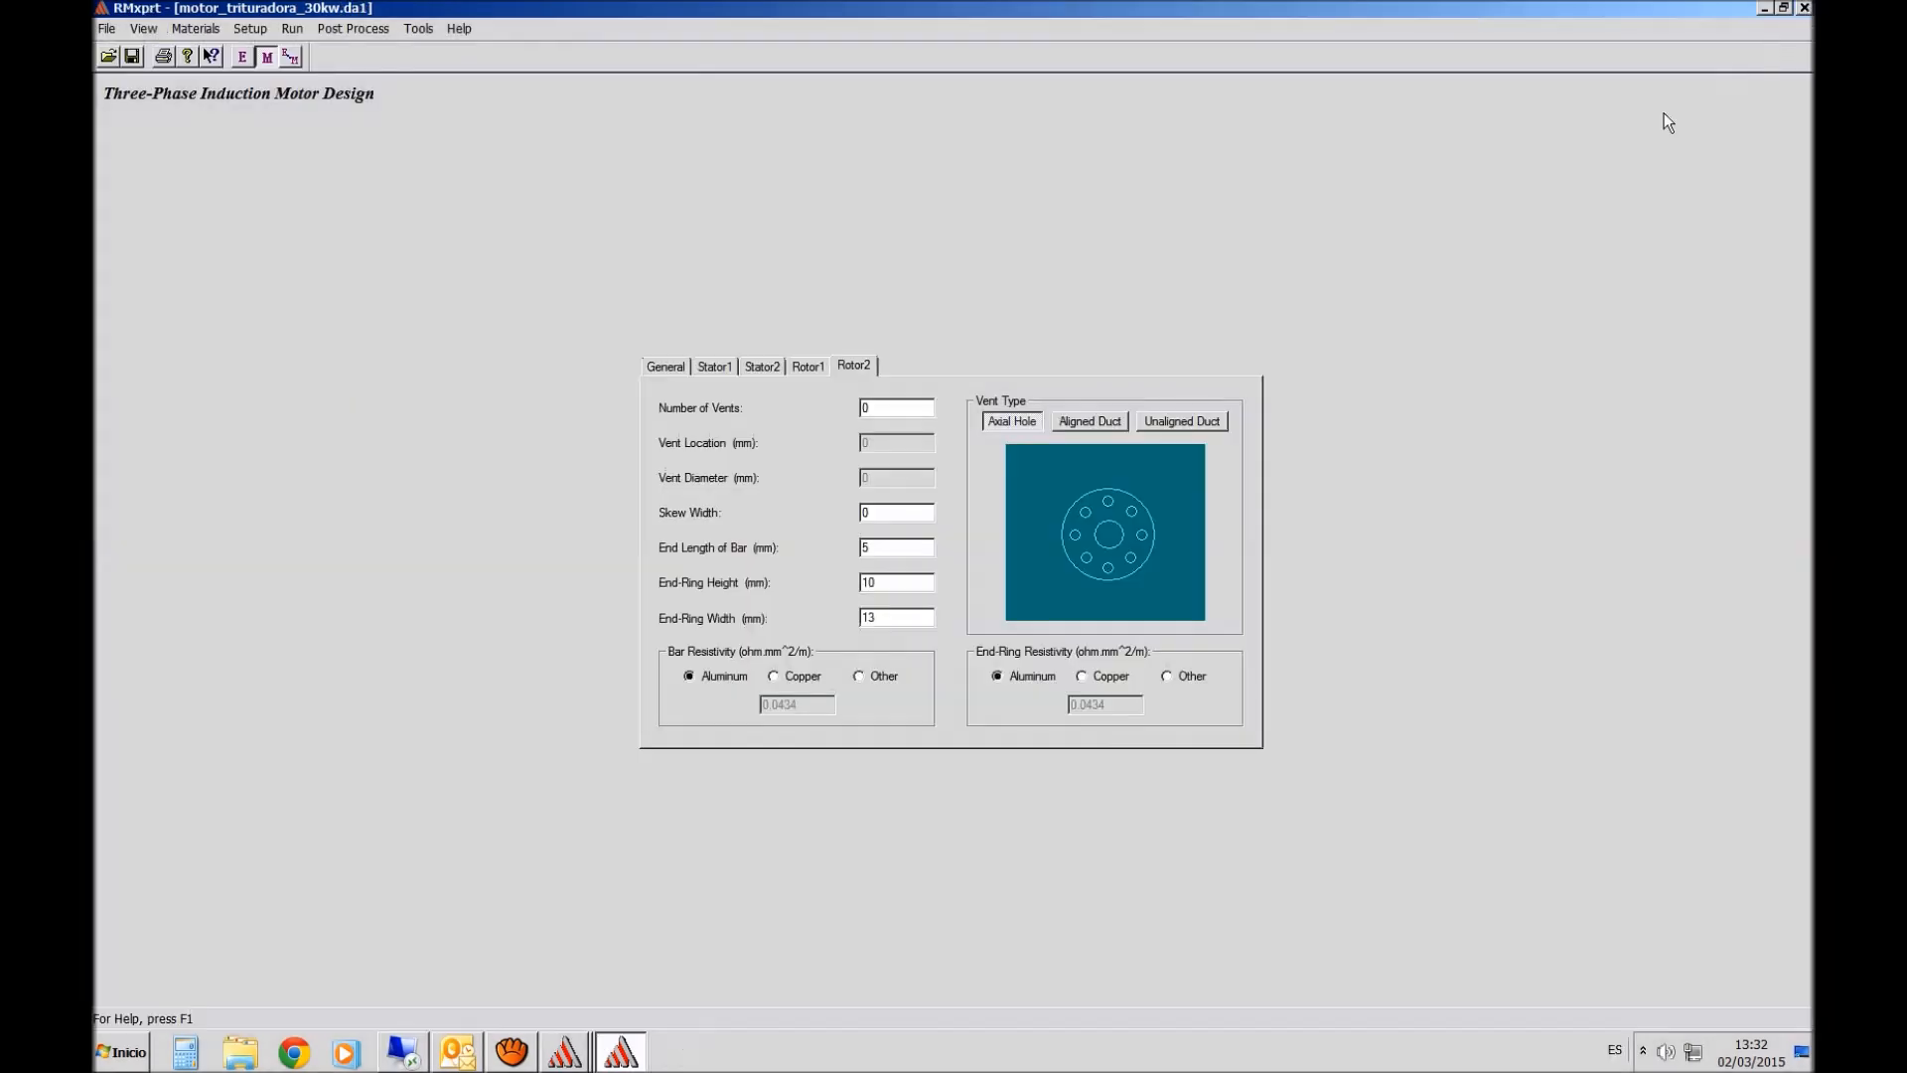
- View the stator winding layout with its coil table and enlarge the slot diagram
click(347, 28)
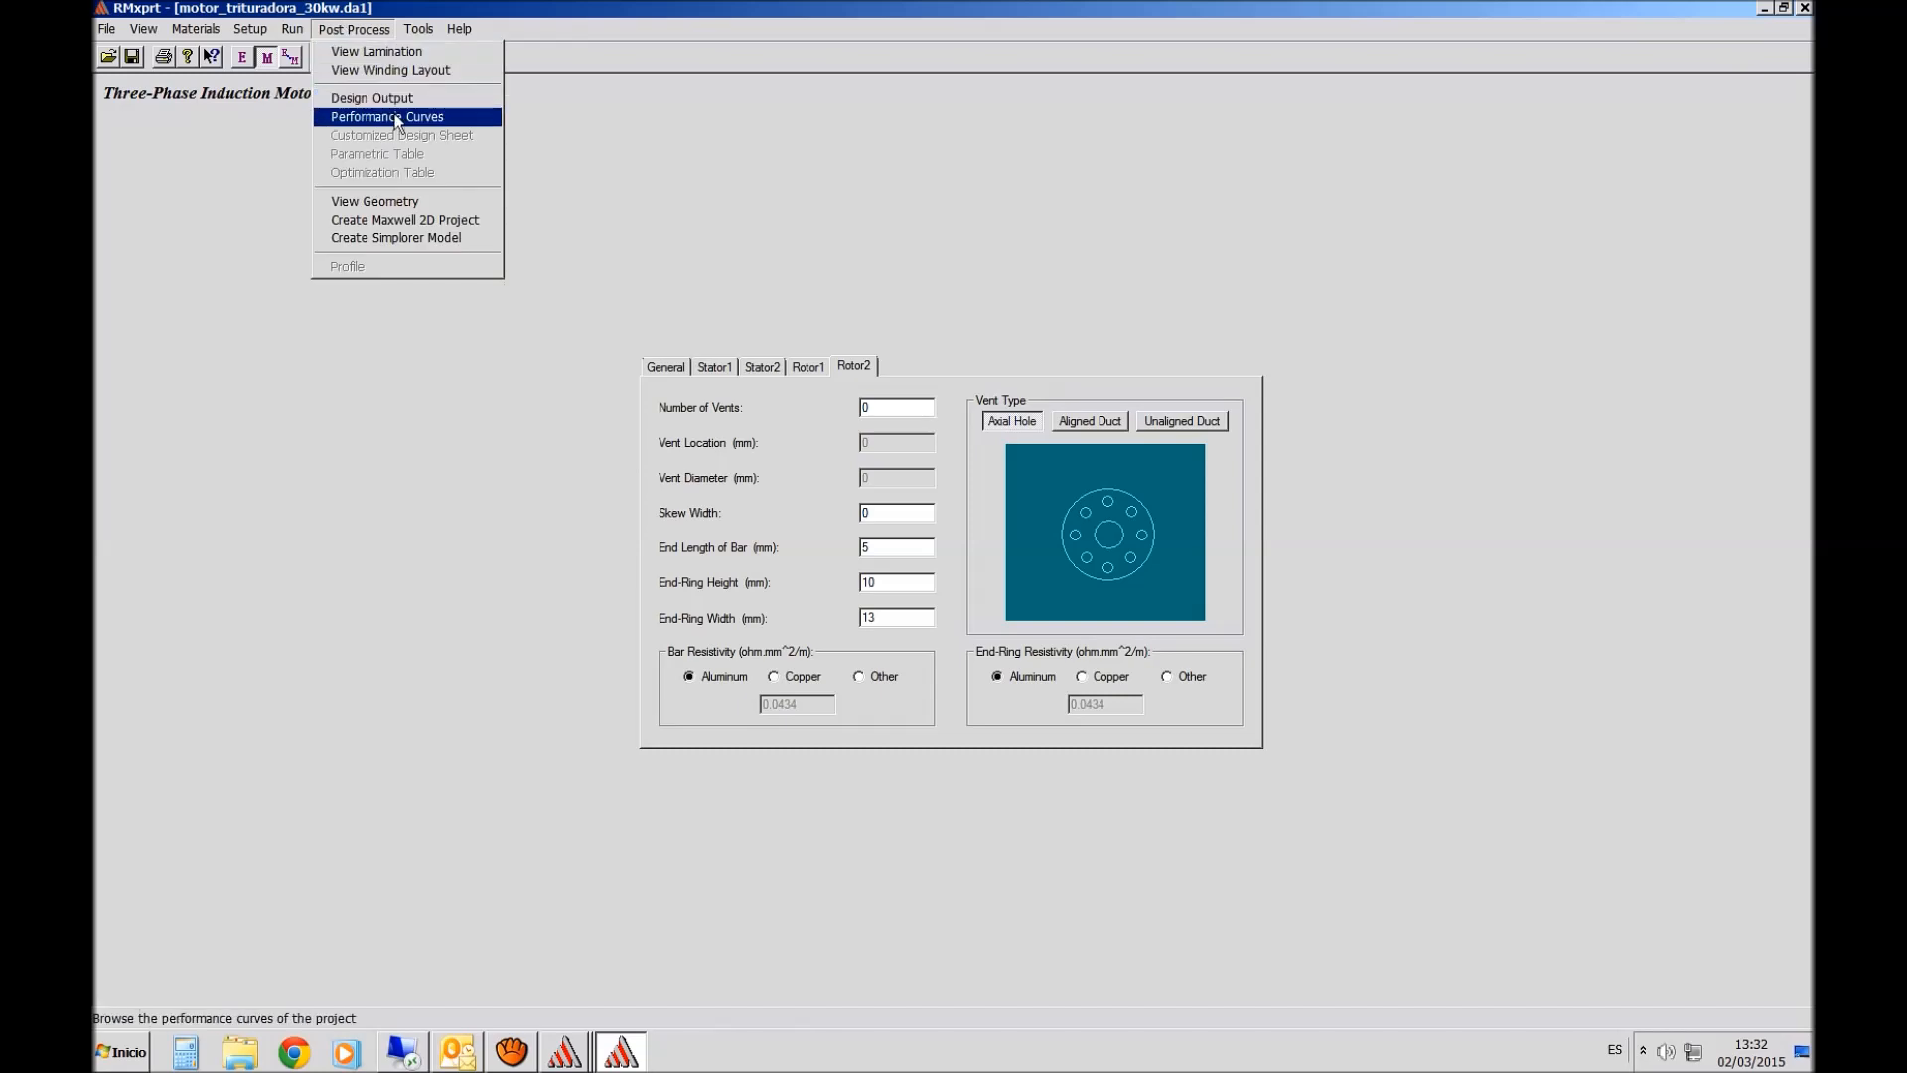
click(426, 71)
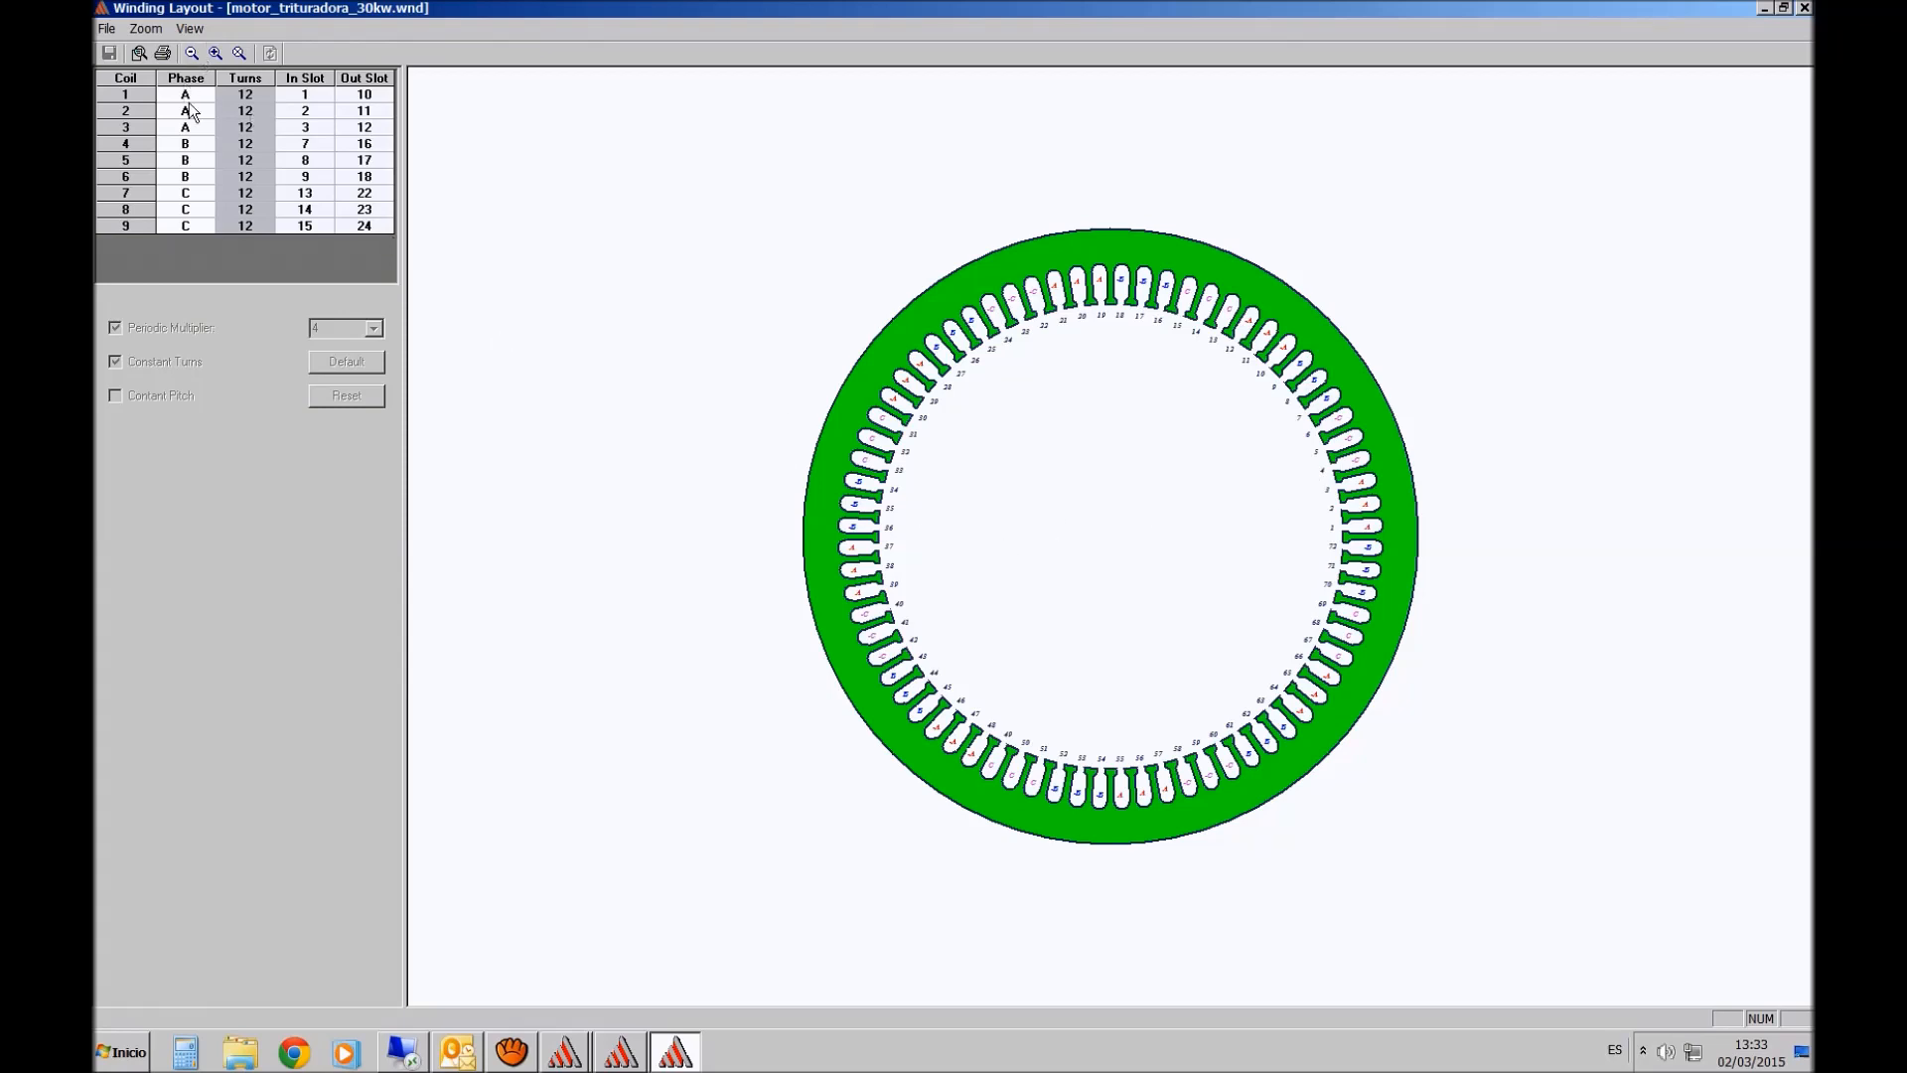
click(216, 54)
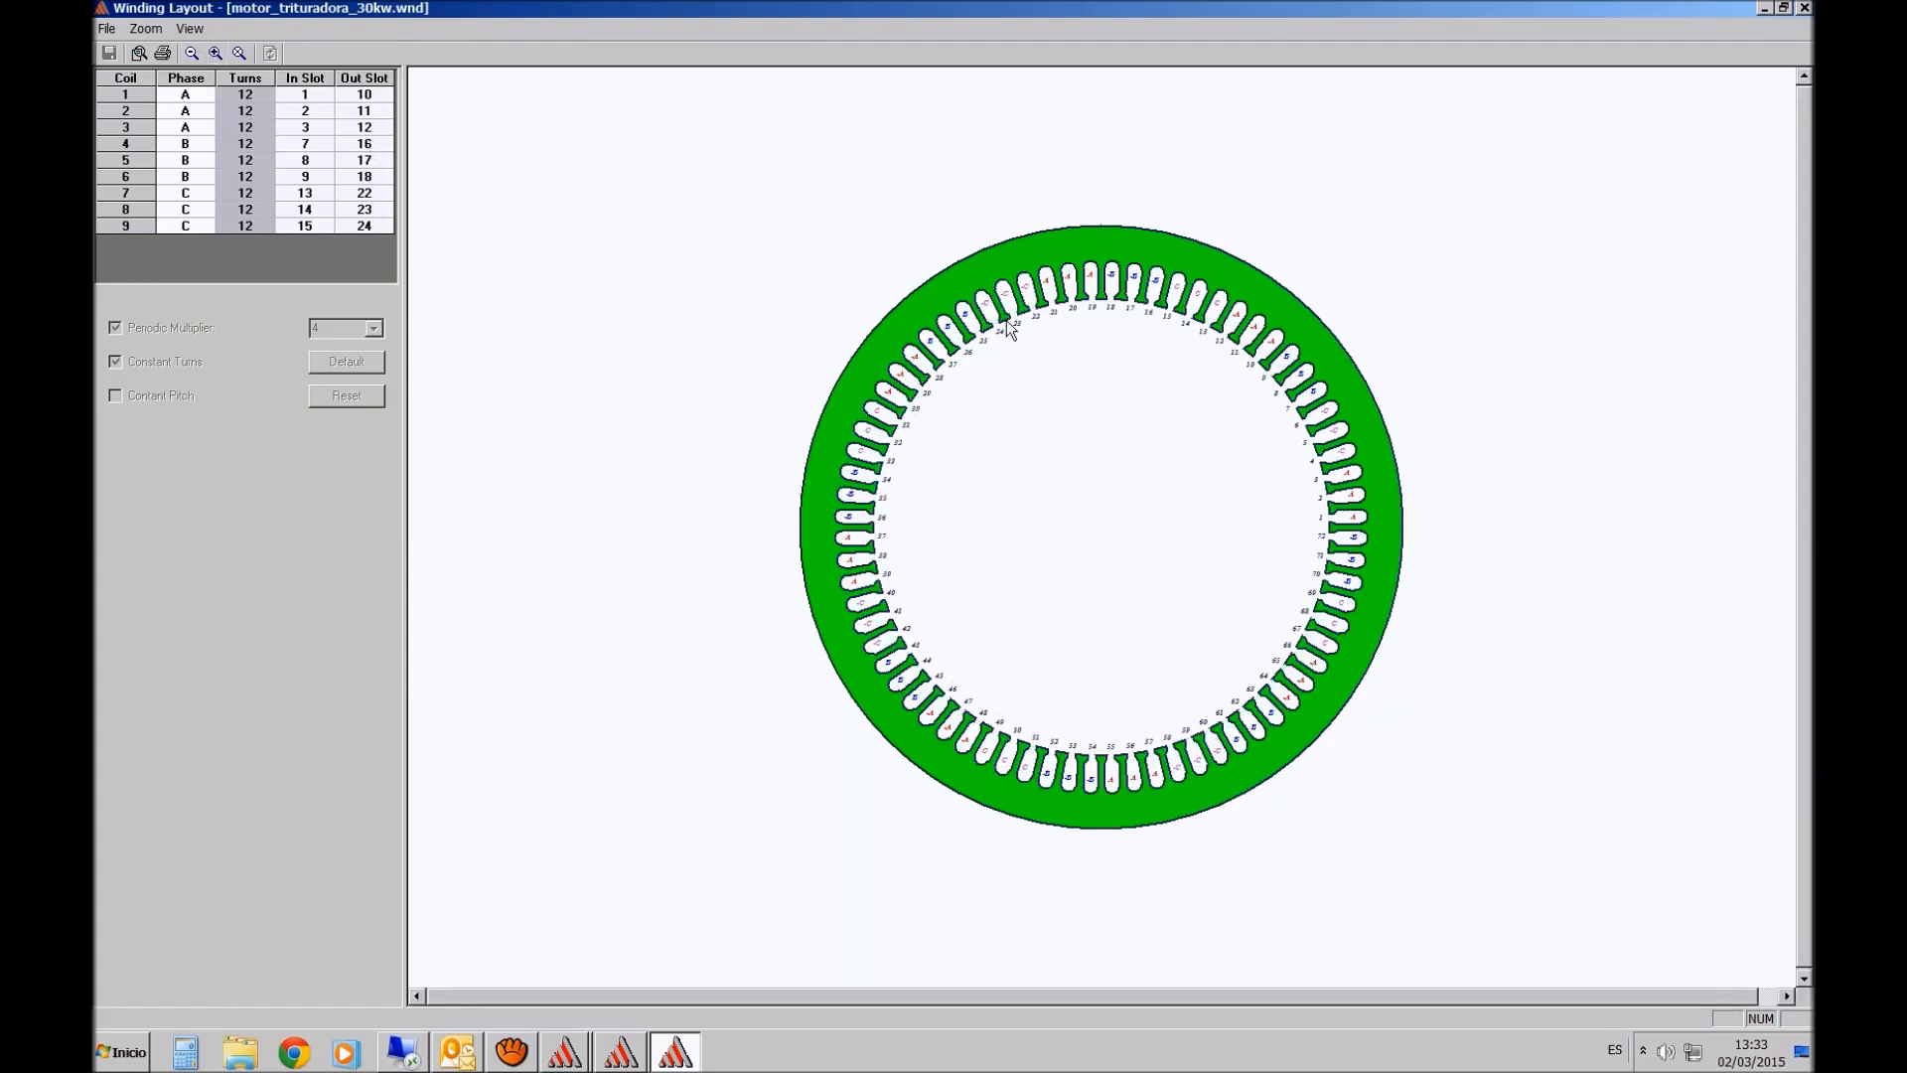
- Examine the phase labels and slot numbers around the enlarged stator winding diagram, and close the winding layout
click(215, 53)
click(216, 54)
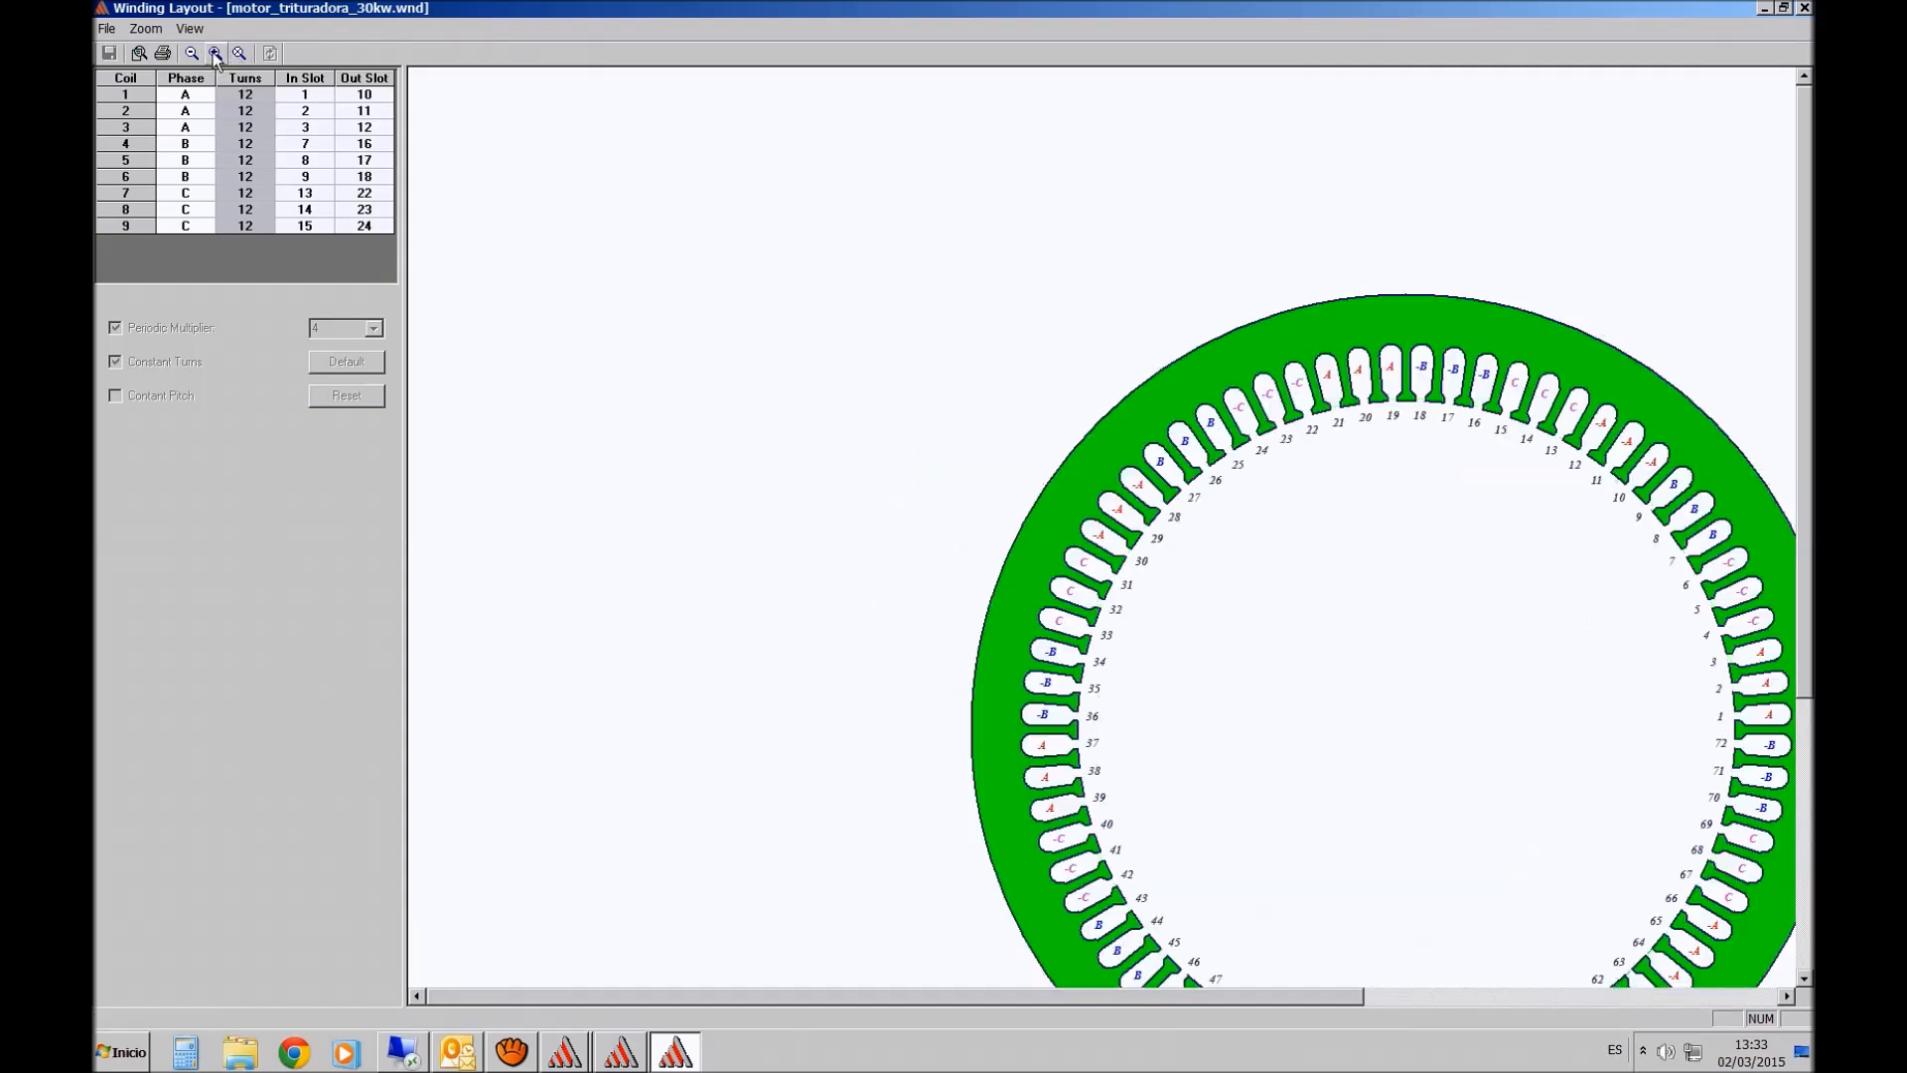
drag(1144, 997, 1339, 1017)
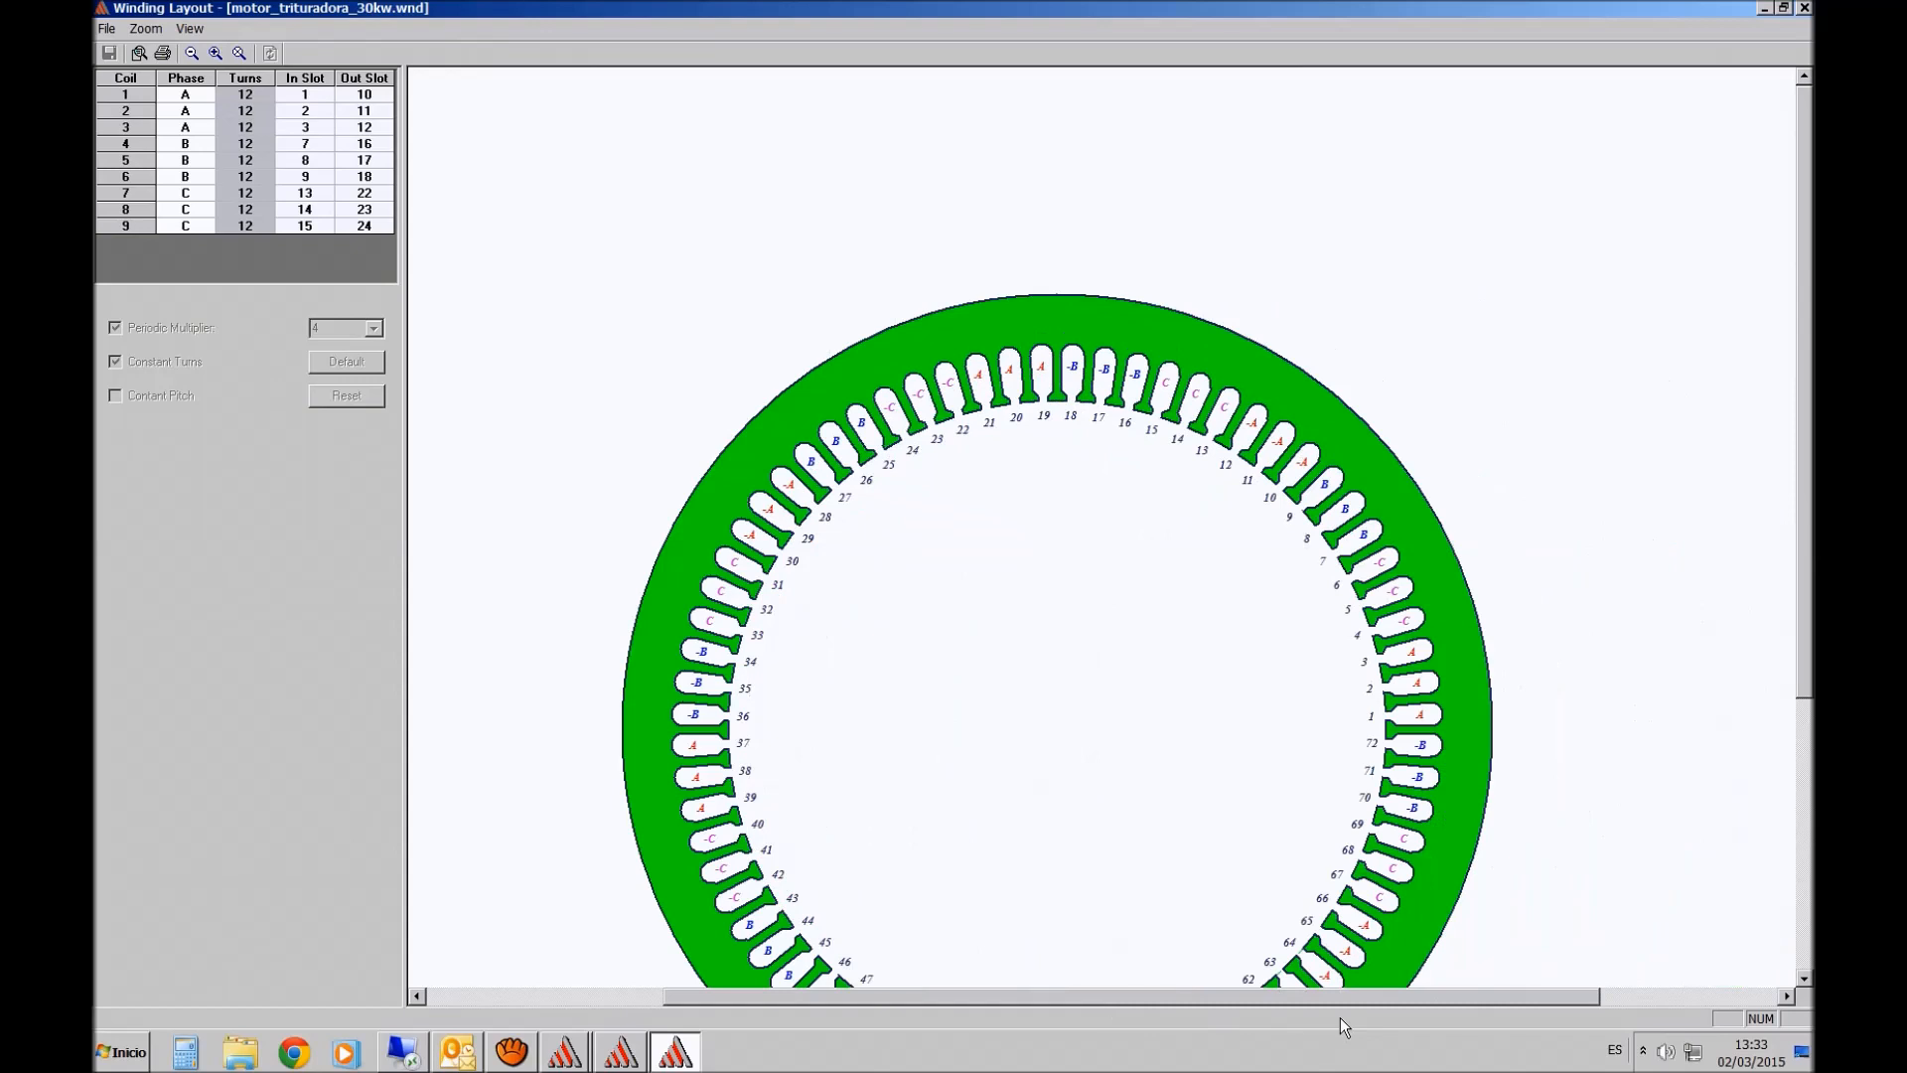
click(221, 61)
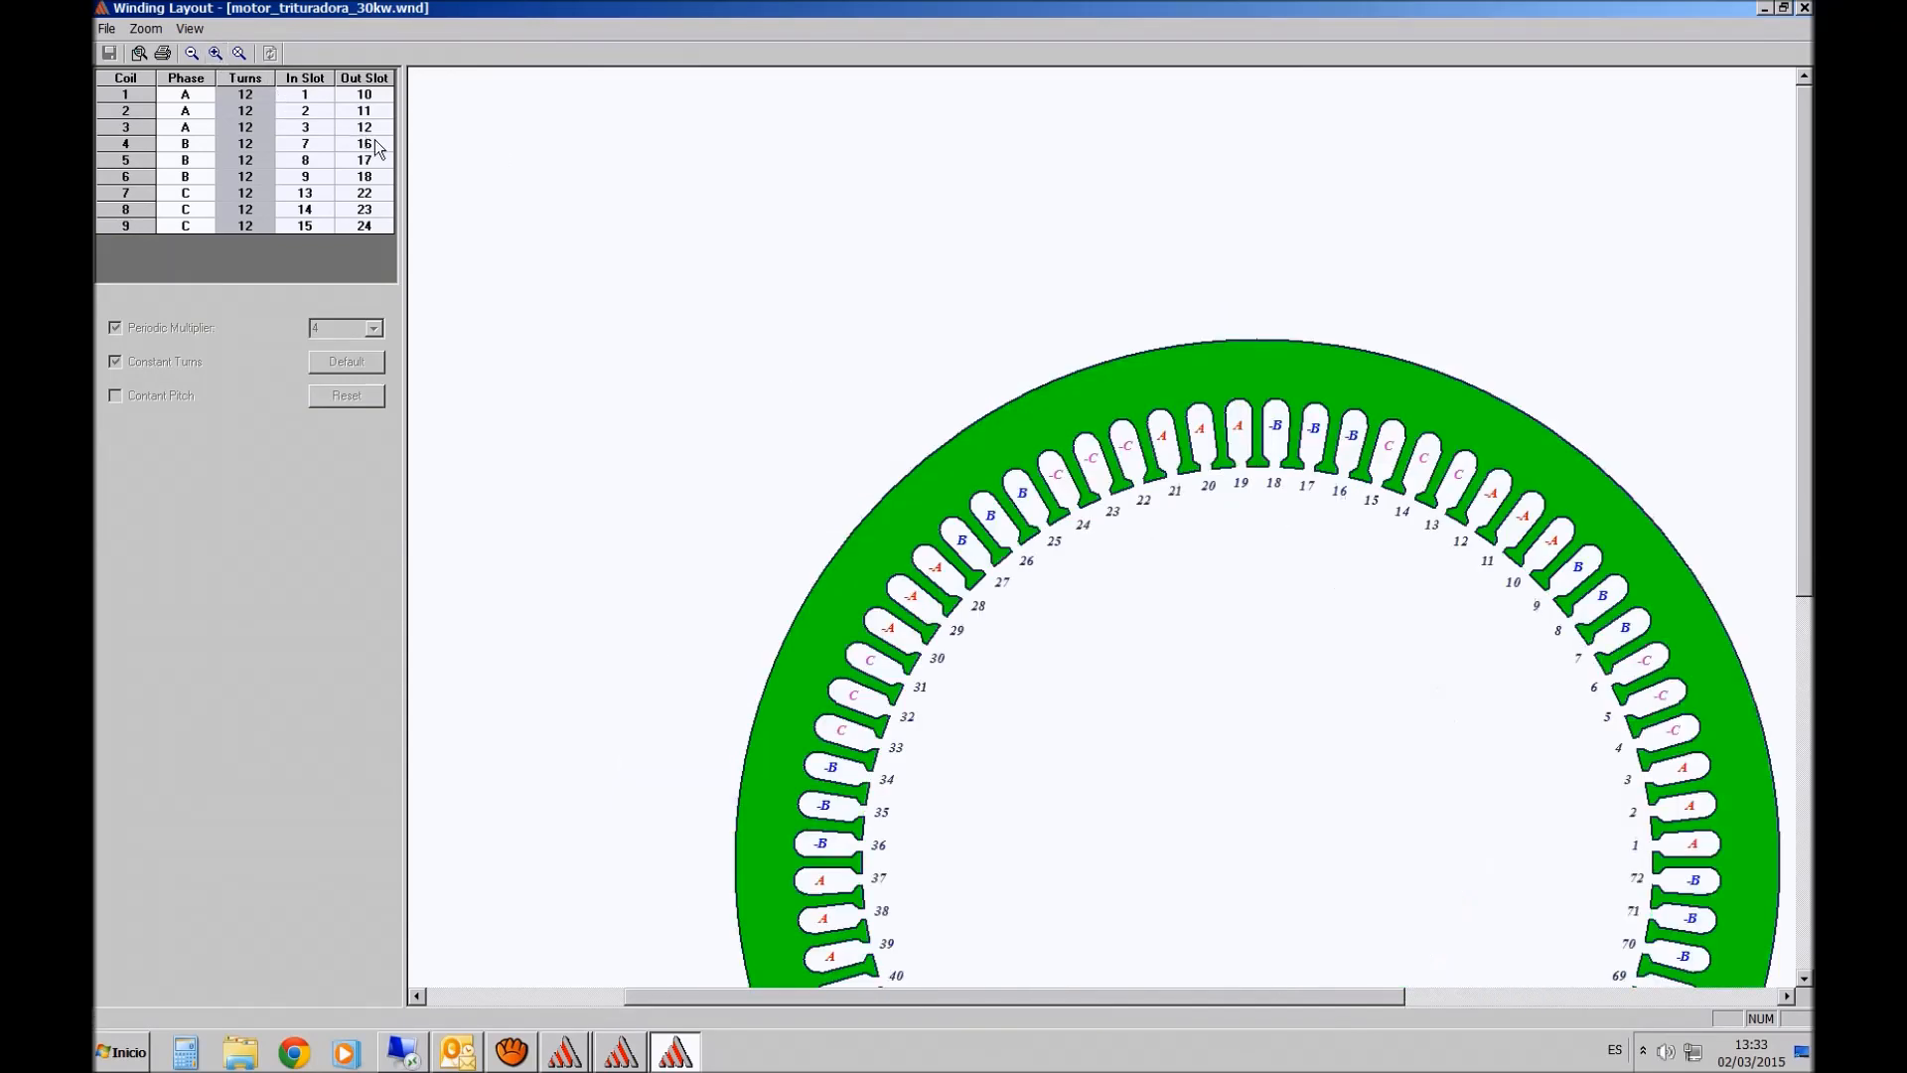
mouse_move(1806, 536)
mouse_down()
mouse_move(1809, 765)
mouse_move(1810, 728)
mouse_up()
click(193, 54)
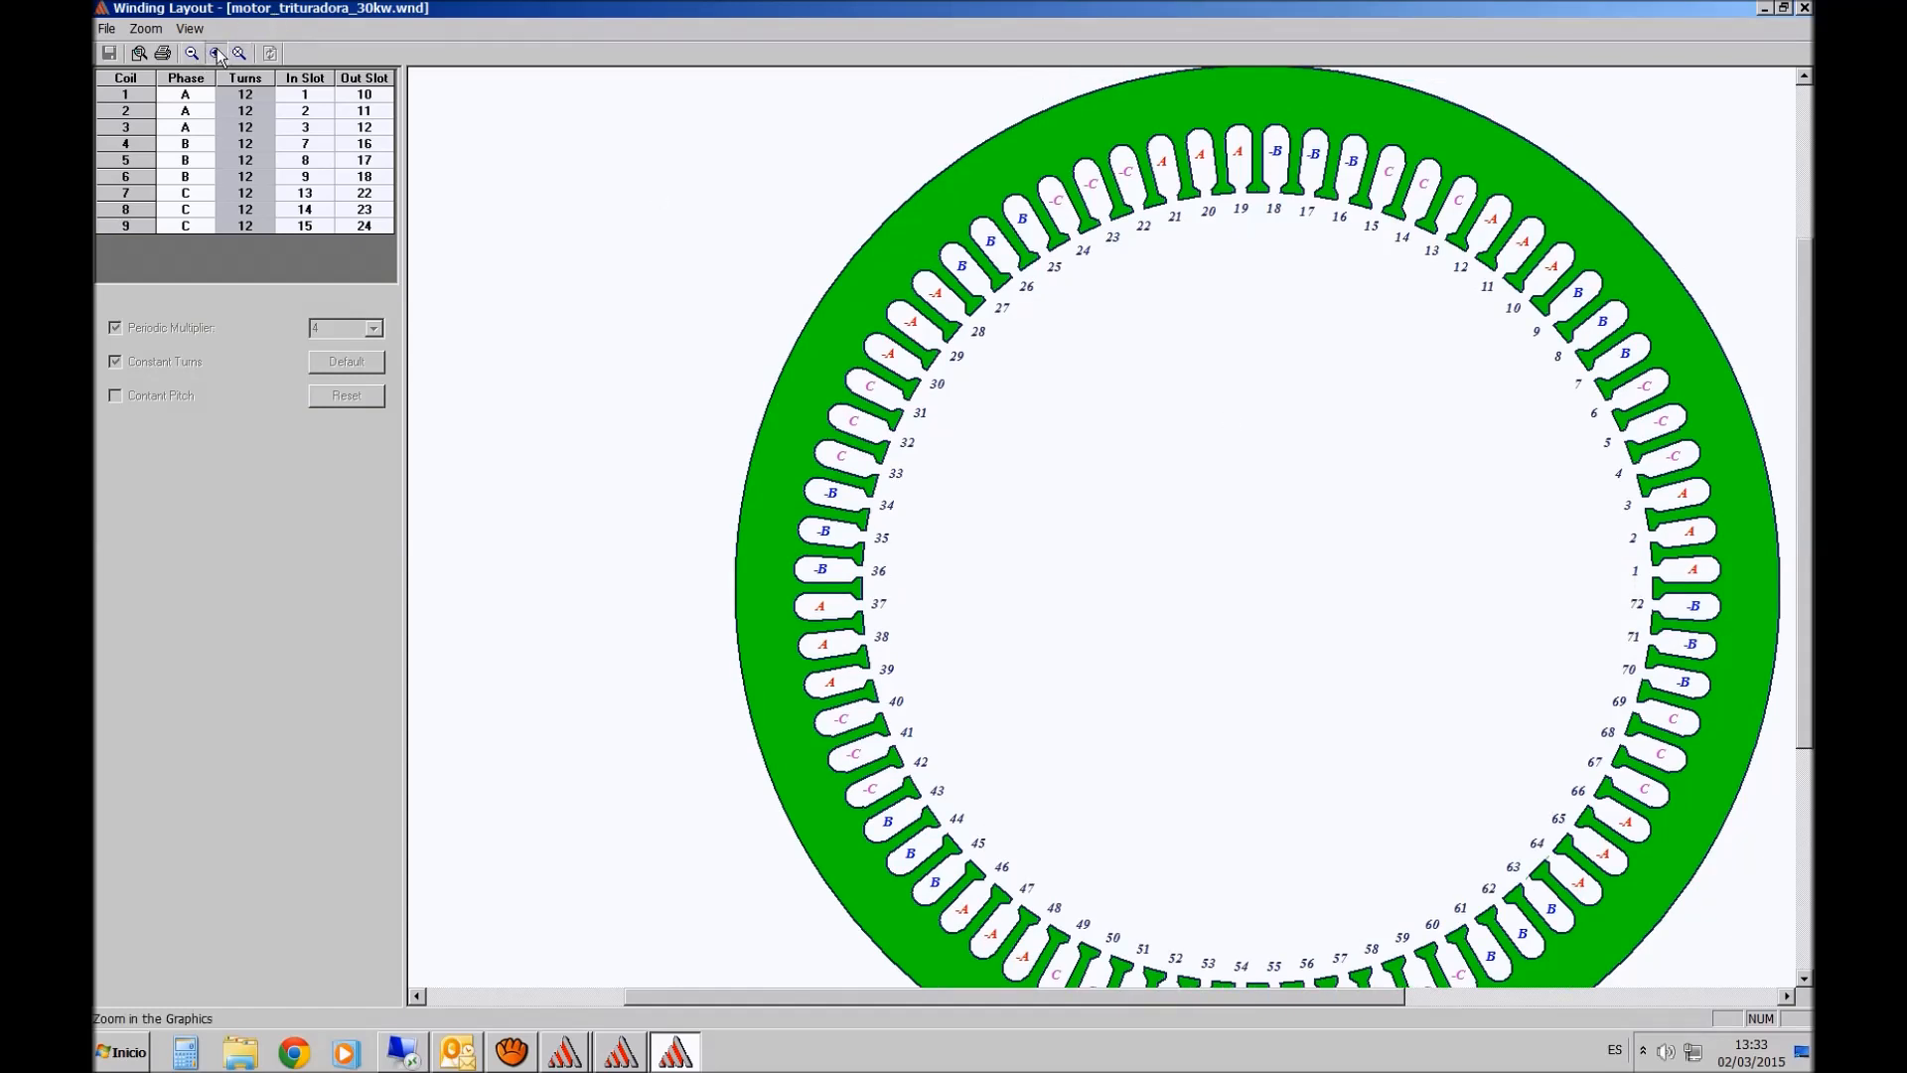
click(215, 53)
click(215, 54)
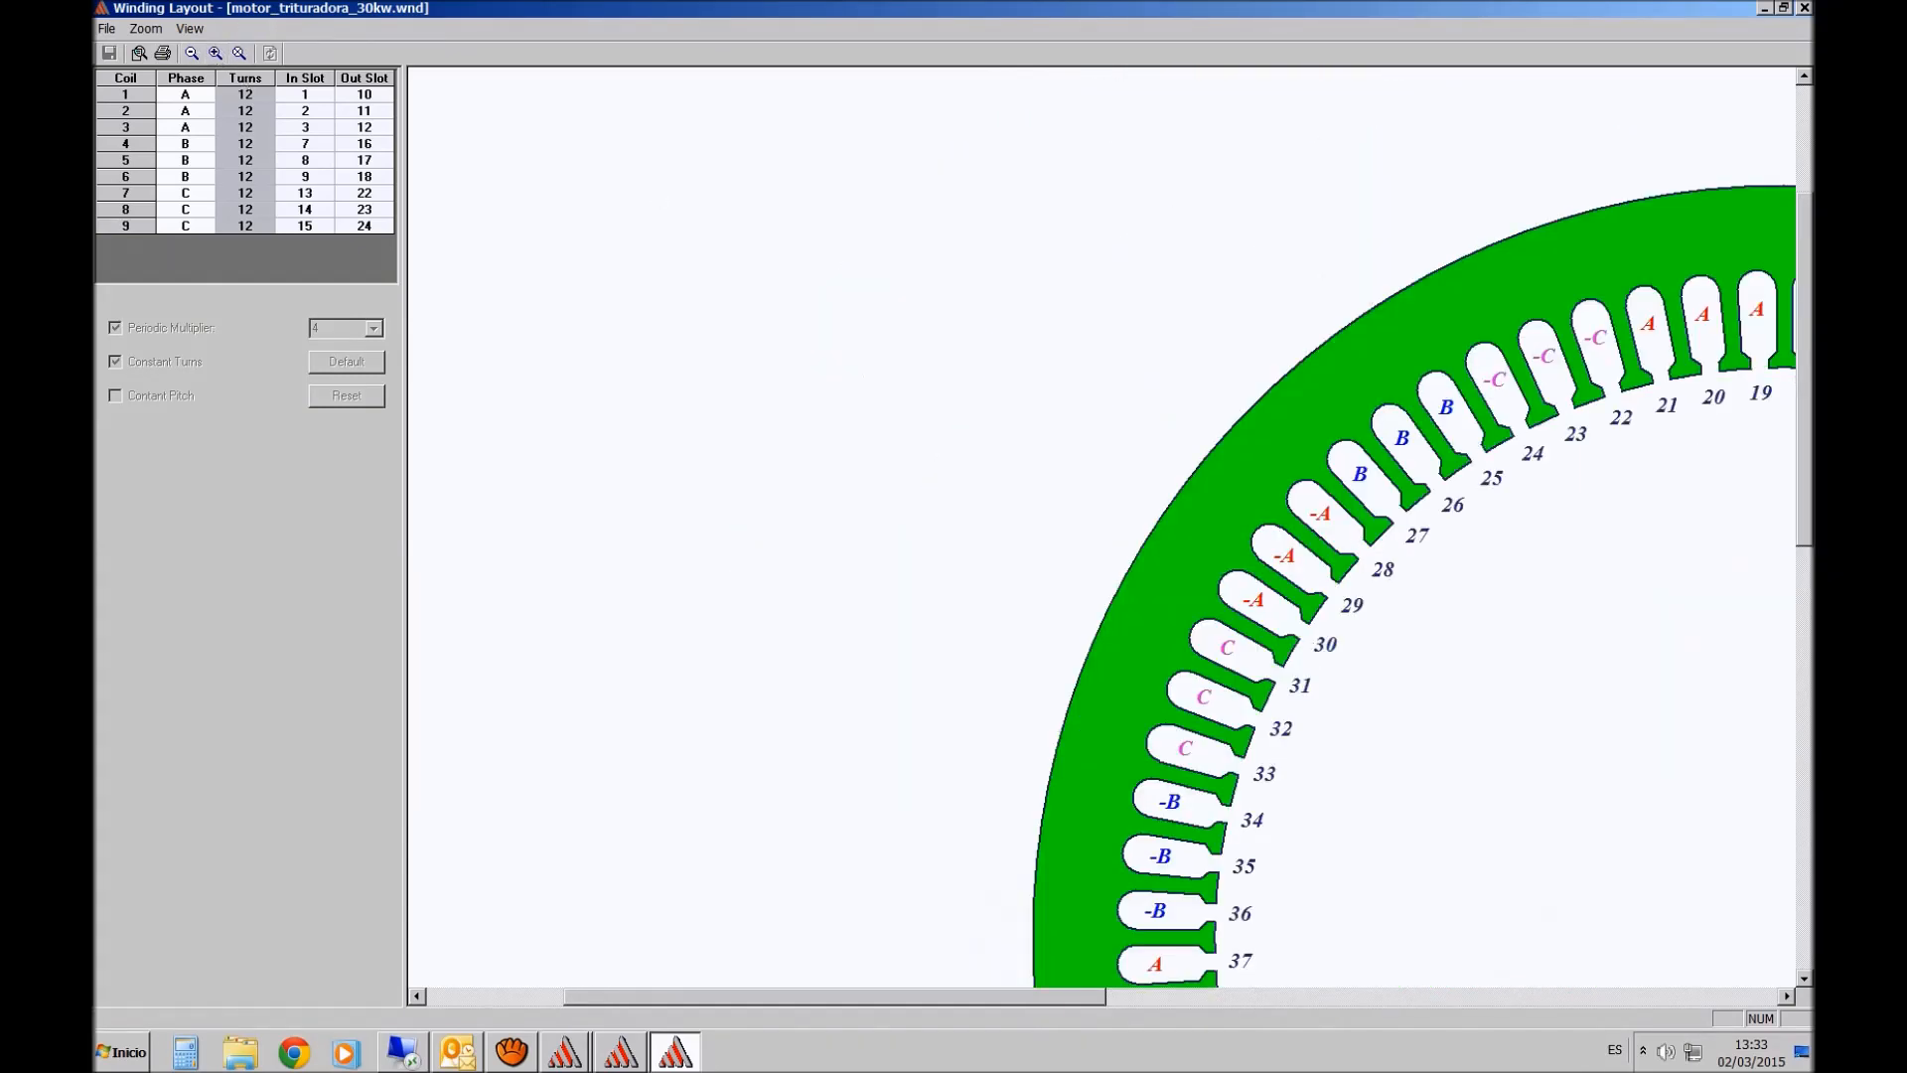
drag(1806, 502, 1805, 710)
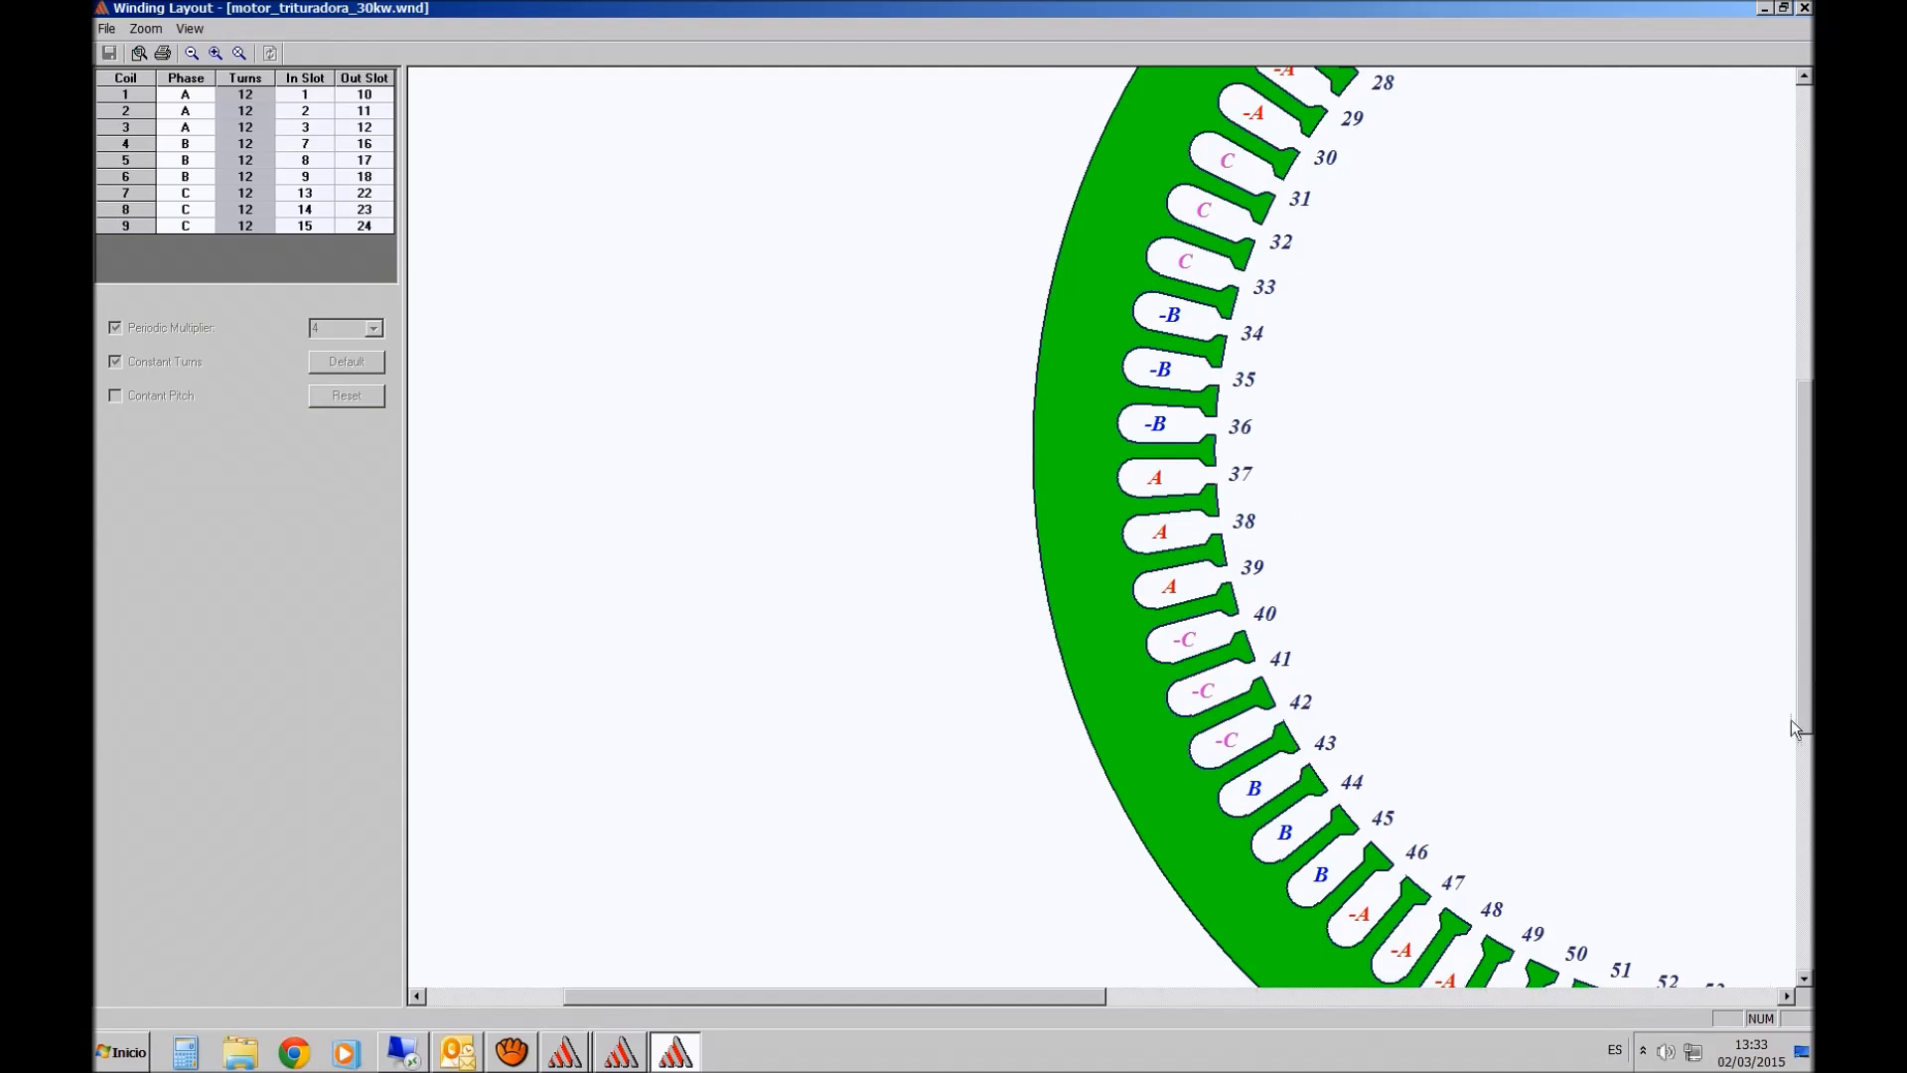
drag(1051, 999, 1268, 1001)
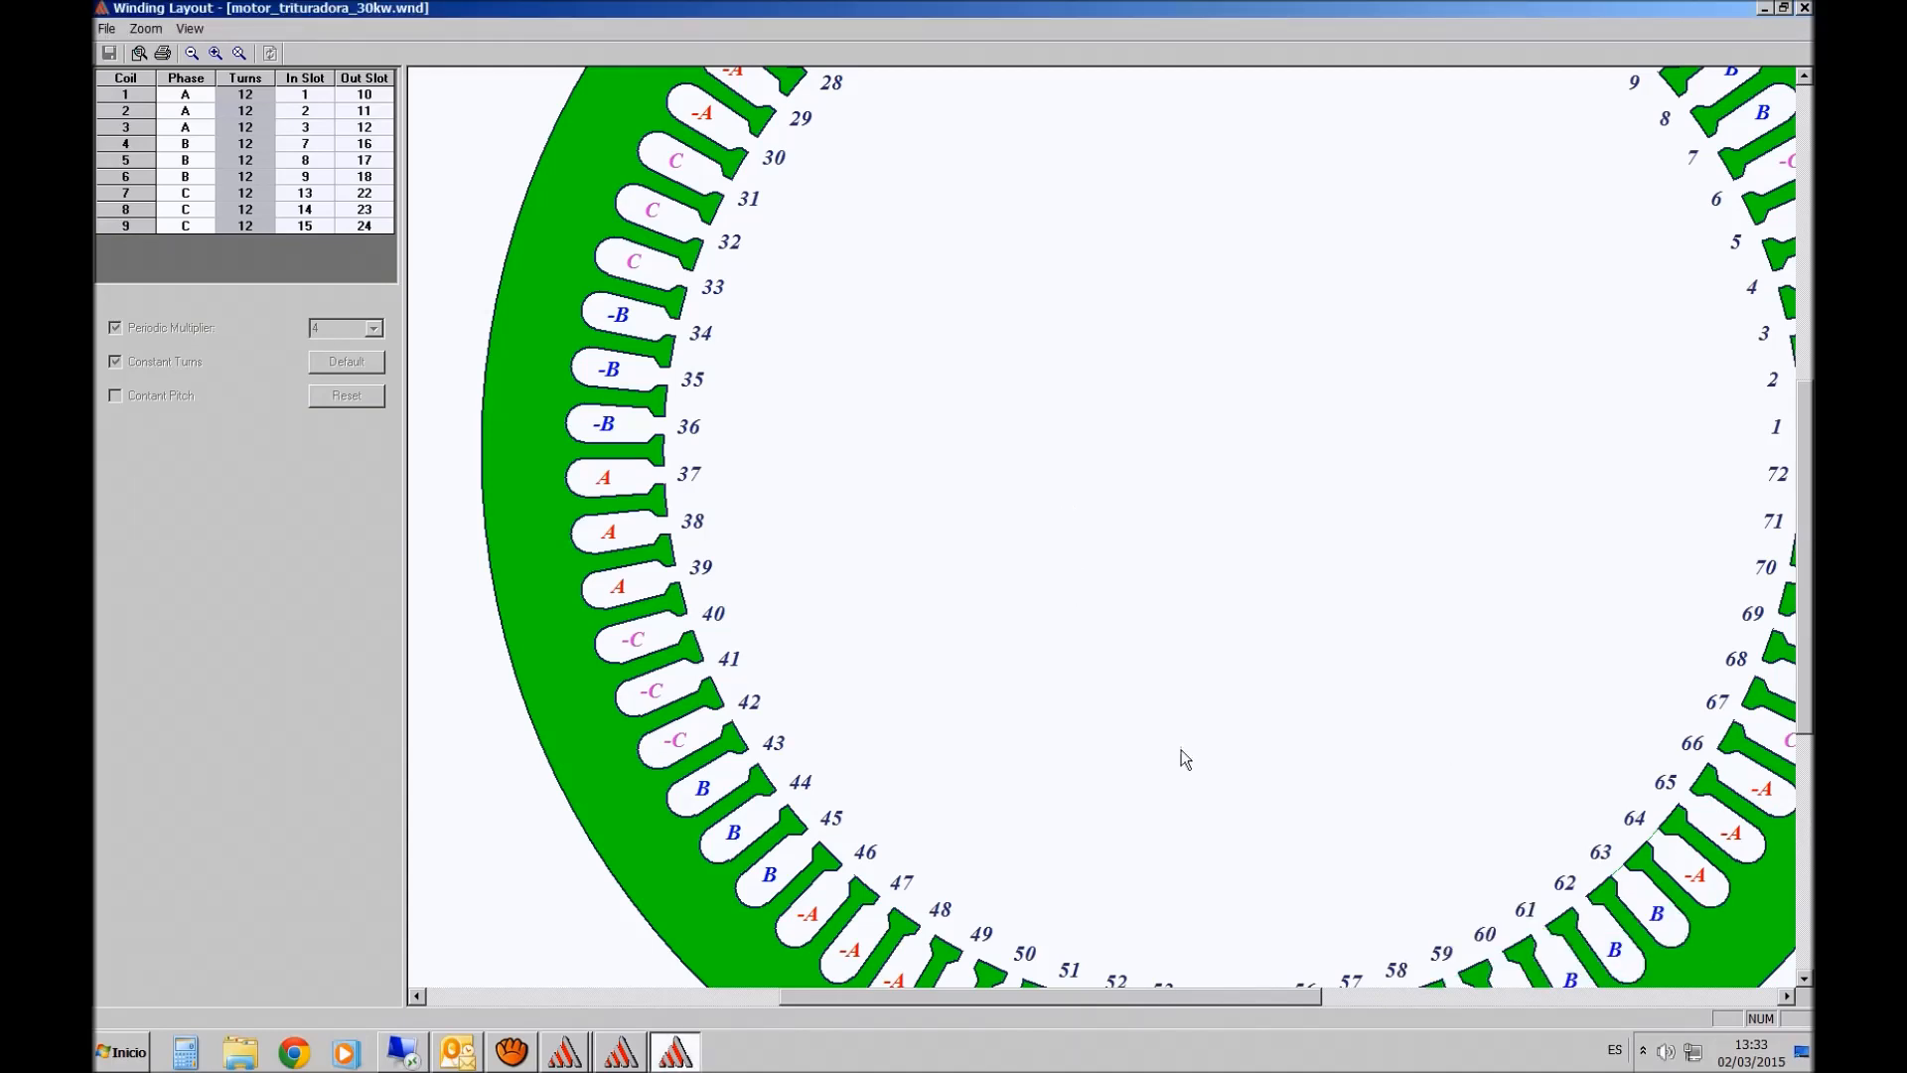
drag(1802, 491, 1790, 320)
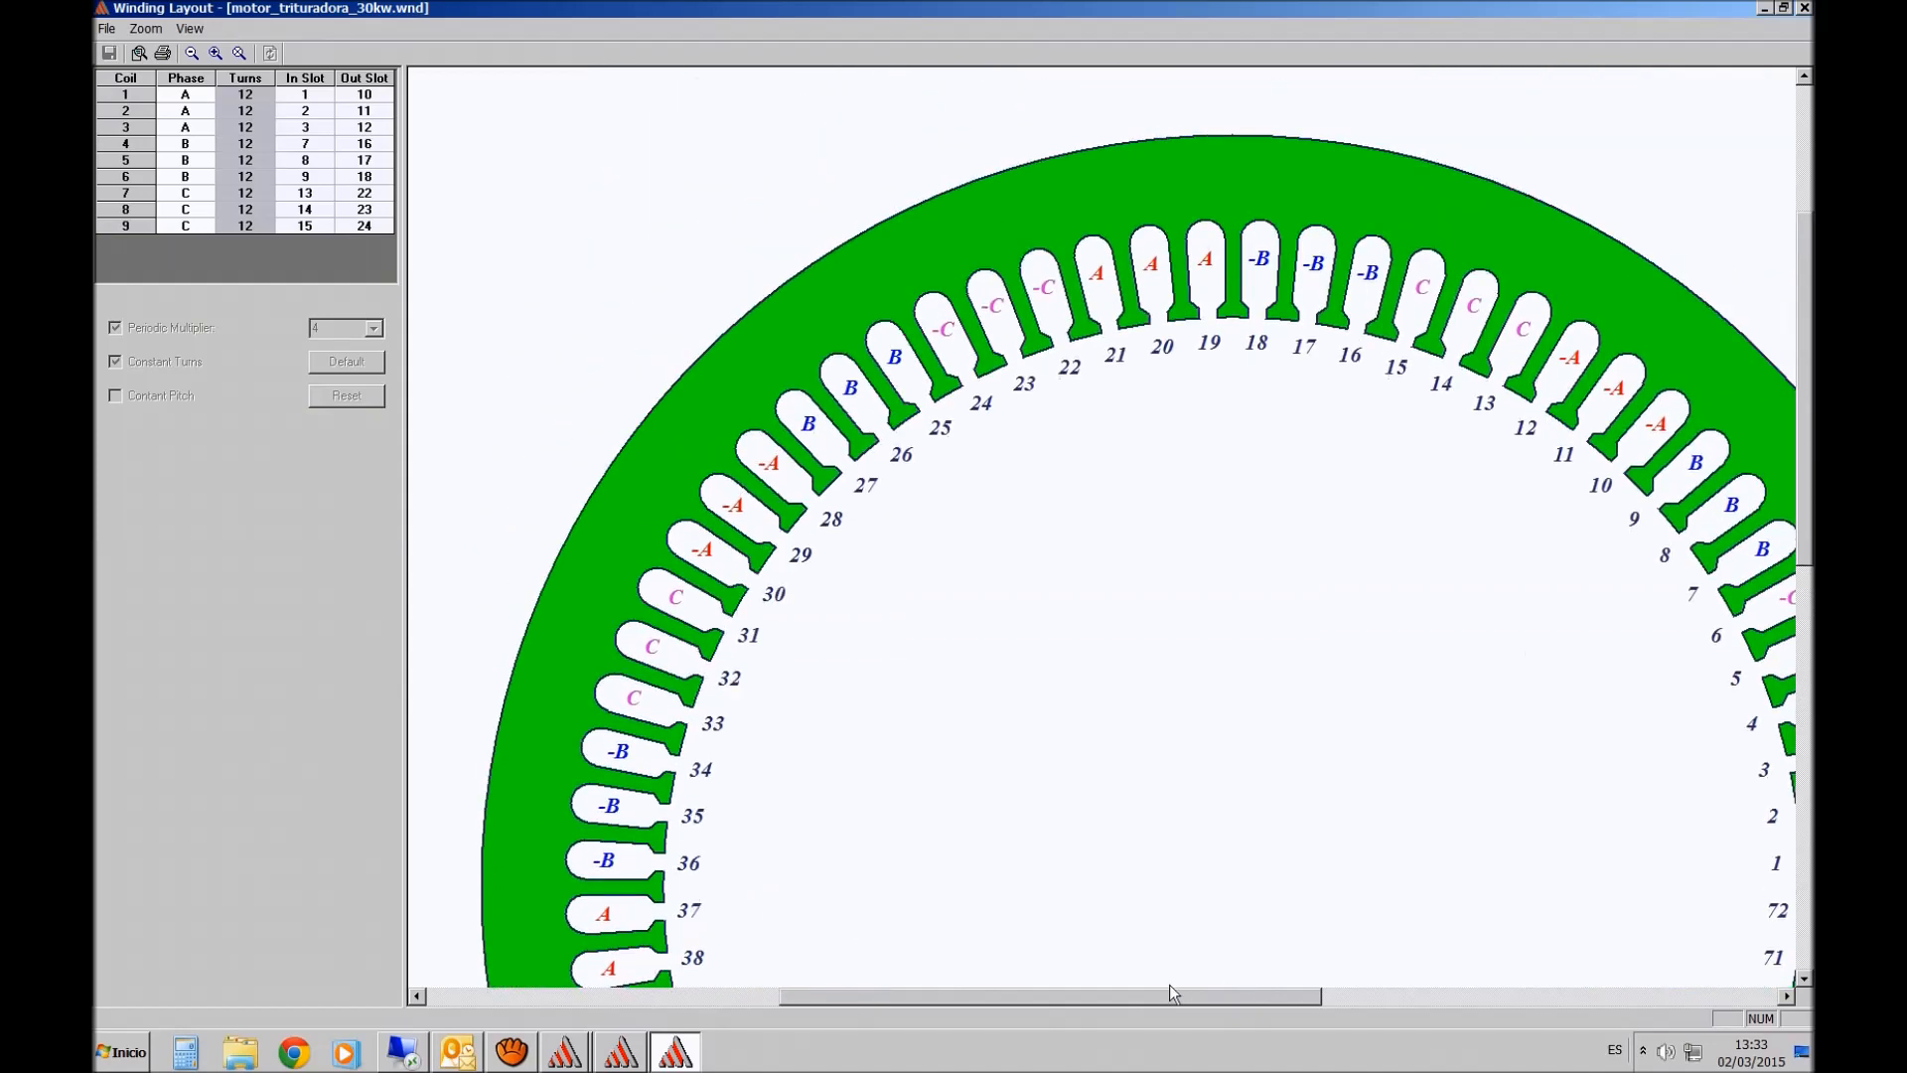
mouse_move(1154, 1004)
mouse_down()
mouse_move(1335, 1012)
mouse_move(1159, 1007)
mouse_move(1182, 1003)
mouse_up()
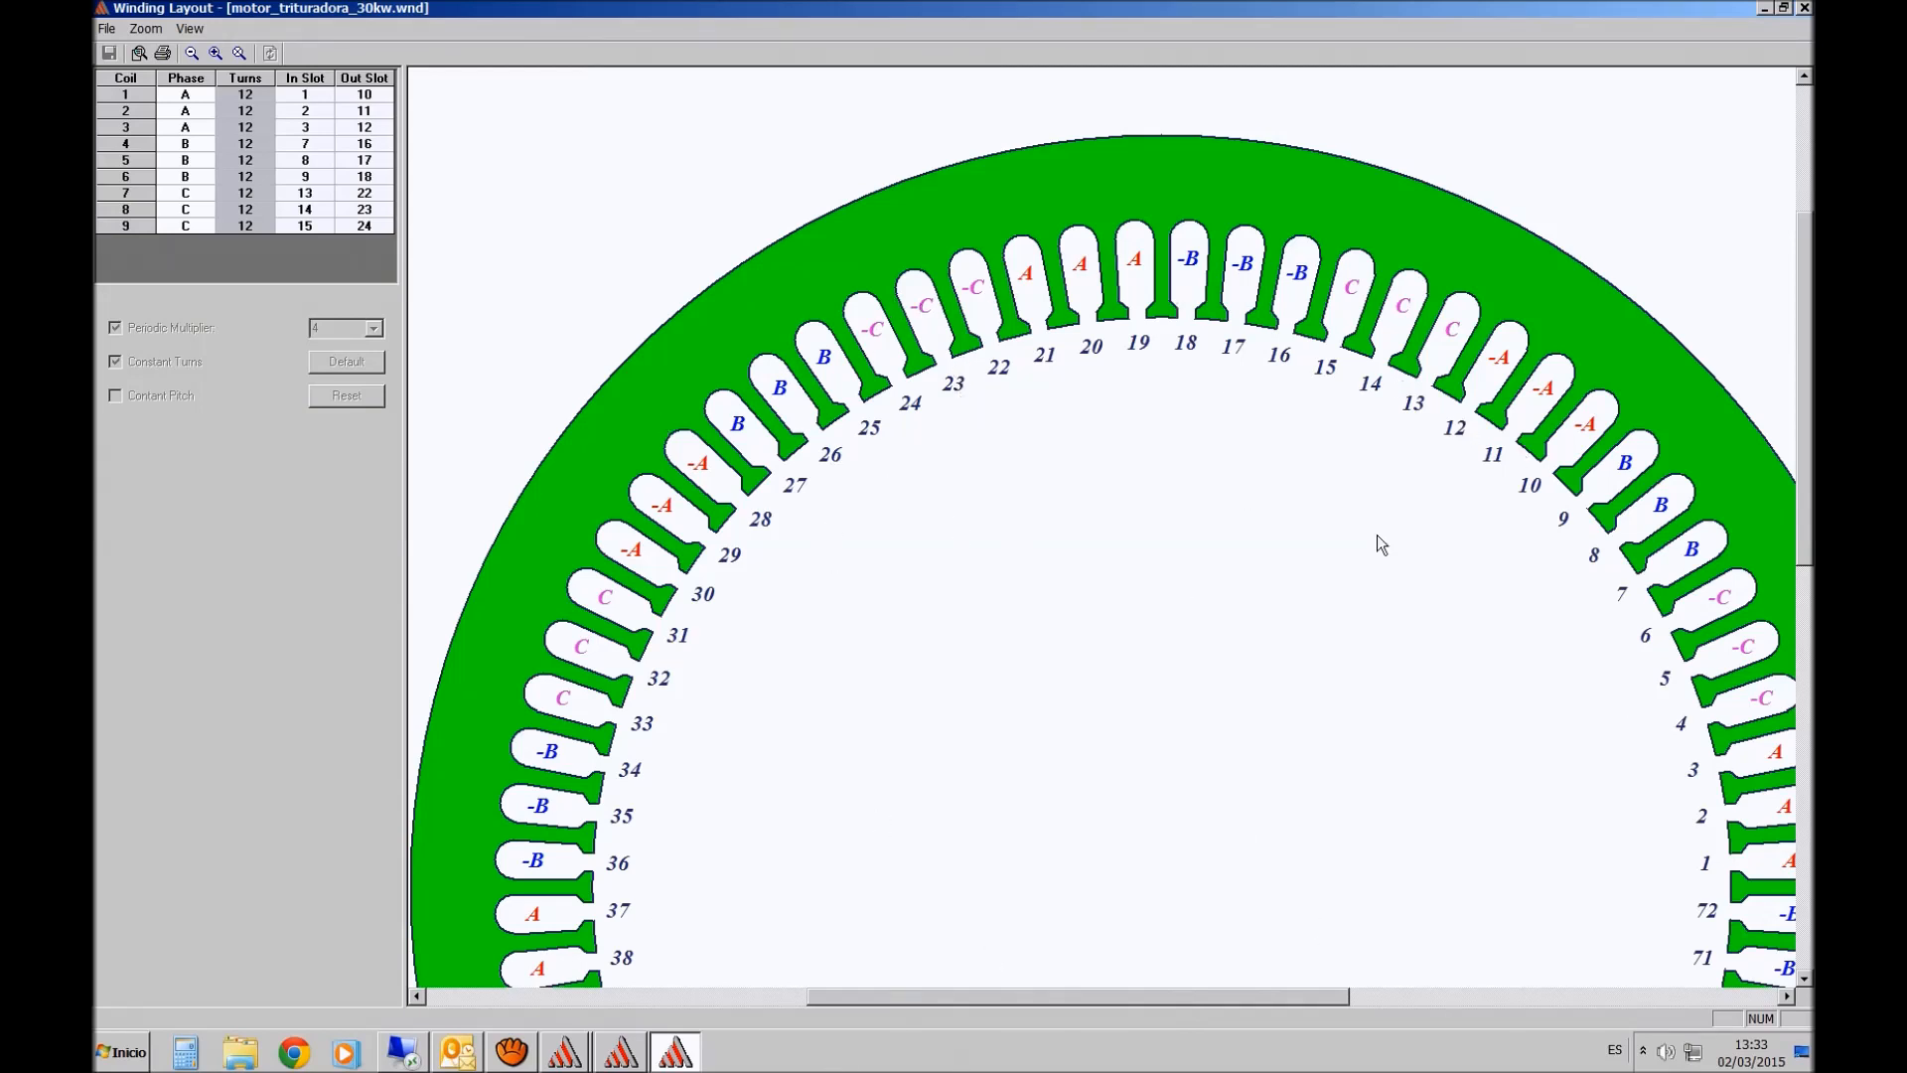
mouse_move(909, 997)
mouse_down()
mouse_move(926, 992)
mouse_move(840, 995)
mouse_up()
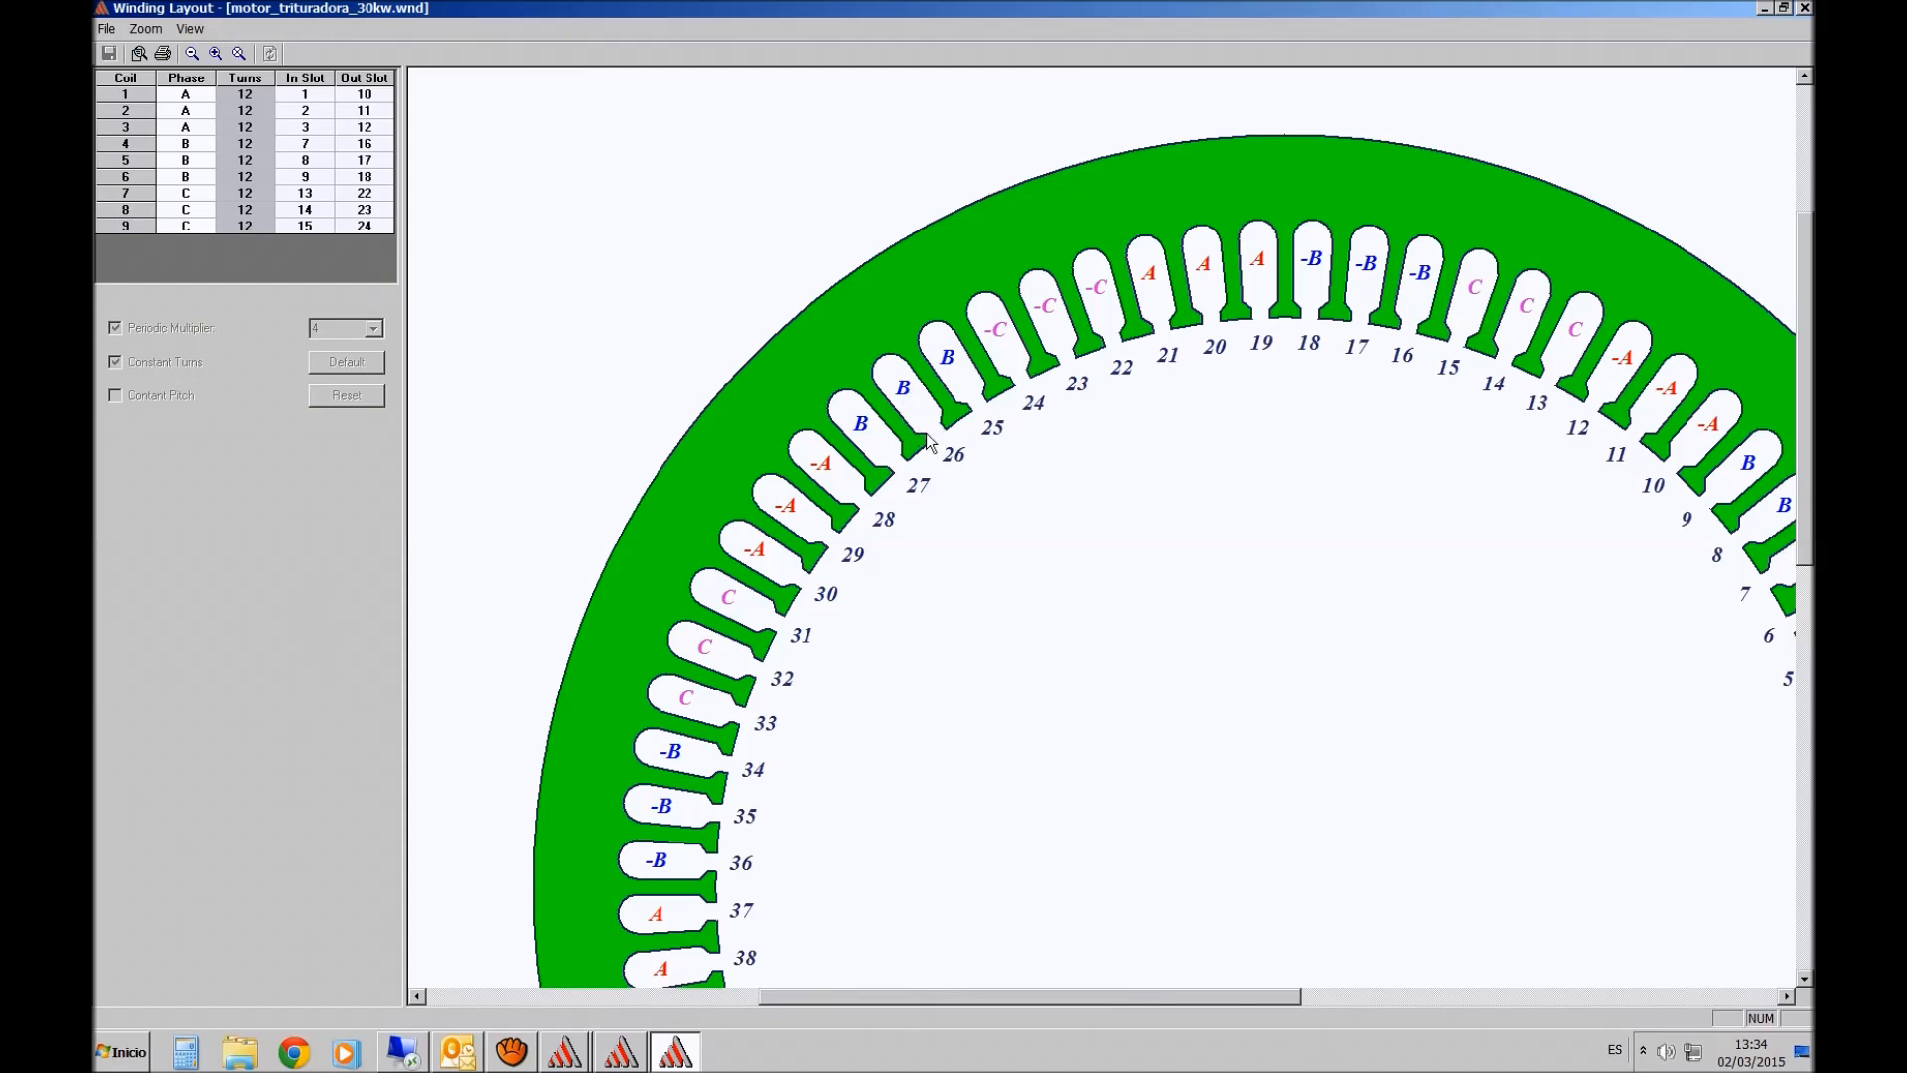
click(1805, 8)
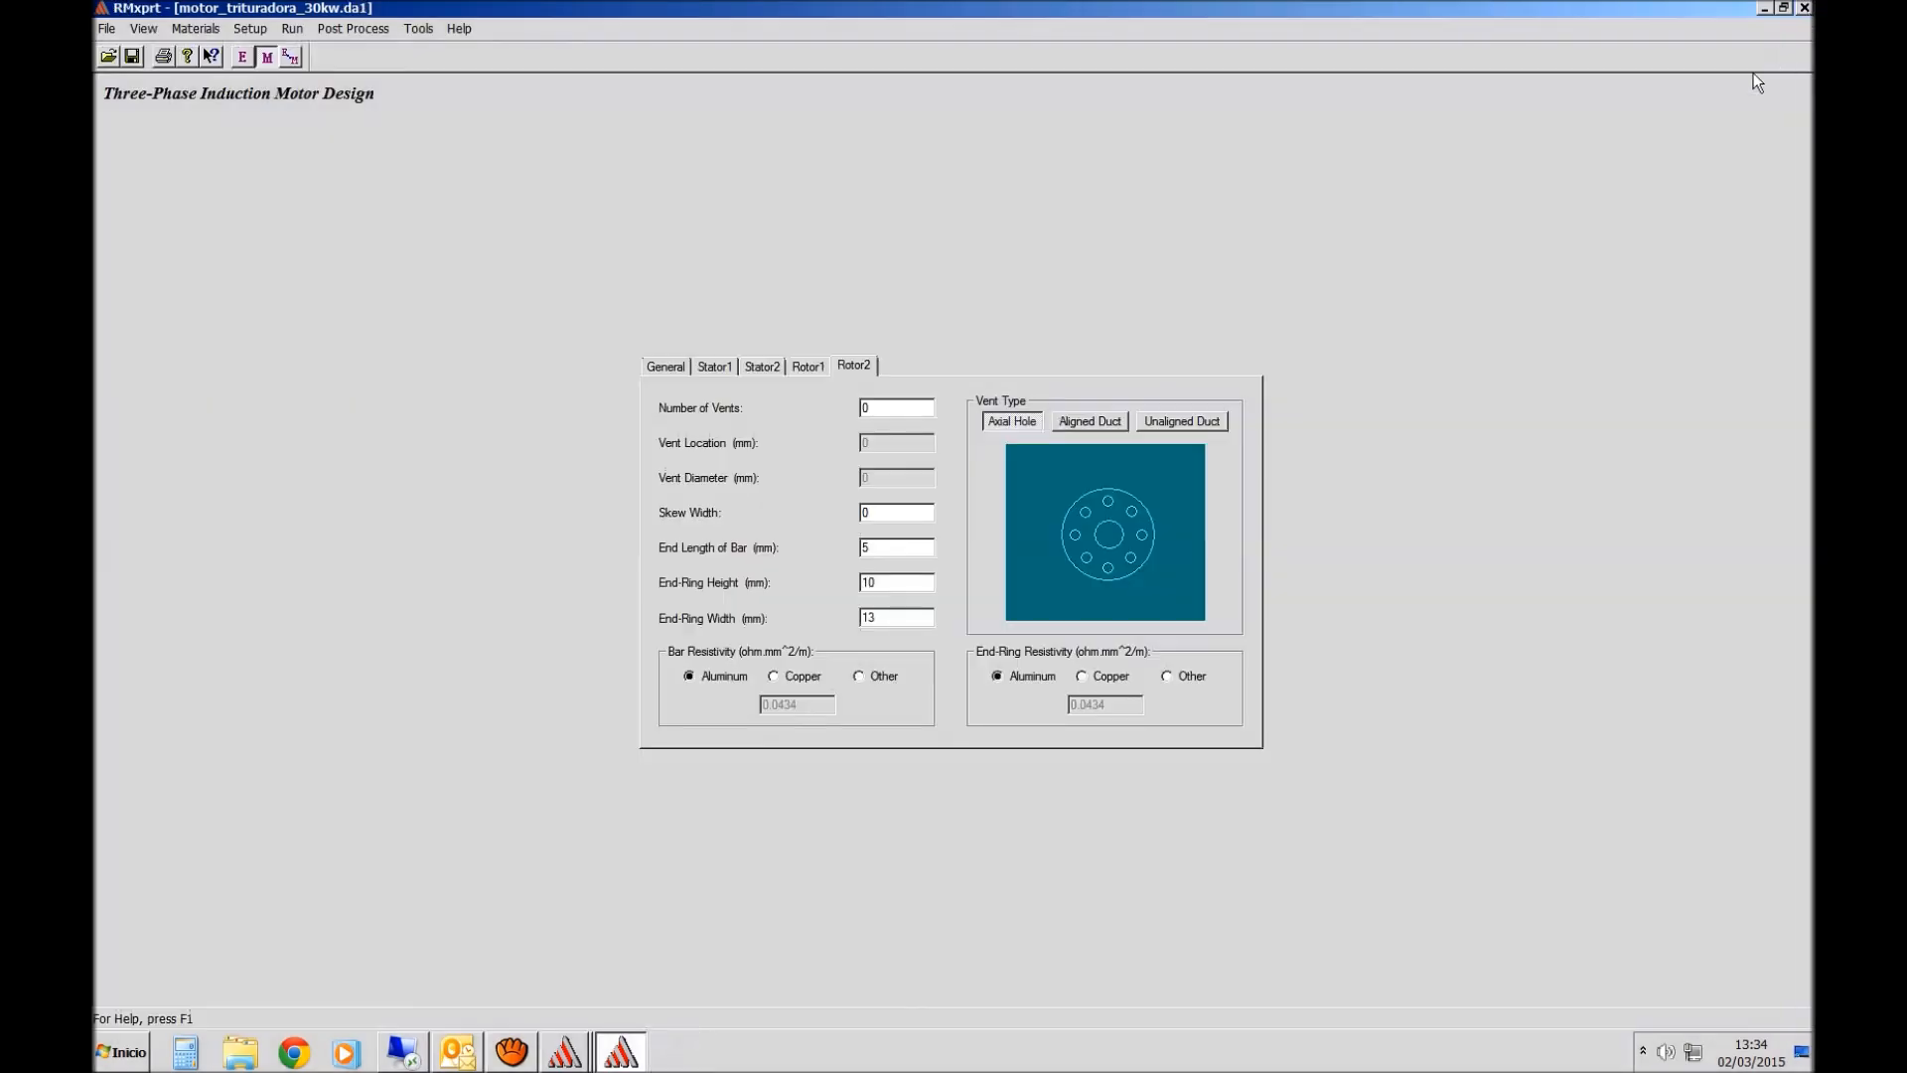
- Read through the complete design output report, from the general data to the transient FEA input data, and close it
click(355, 32)
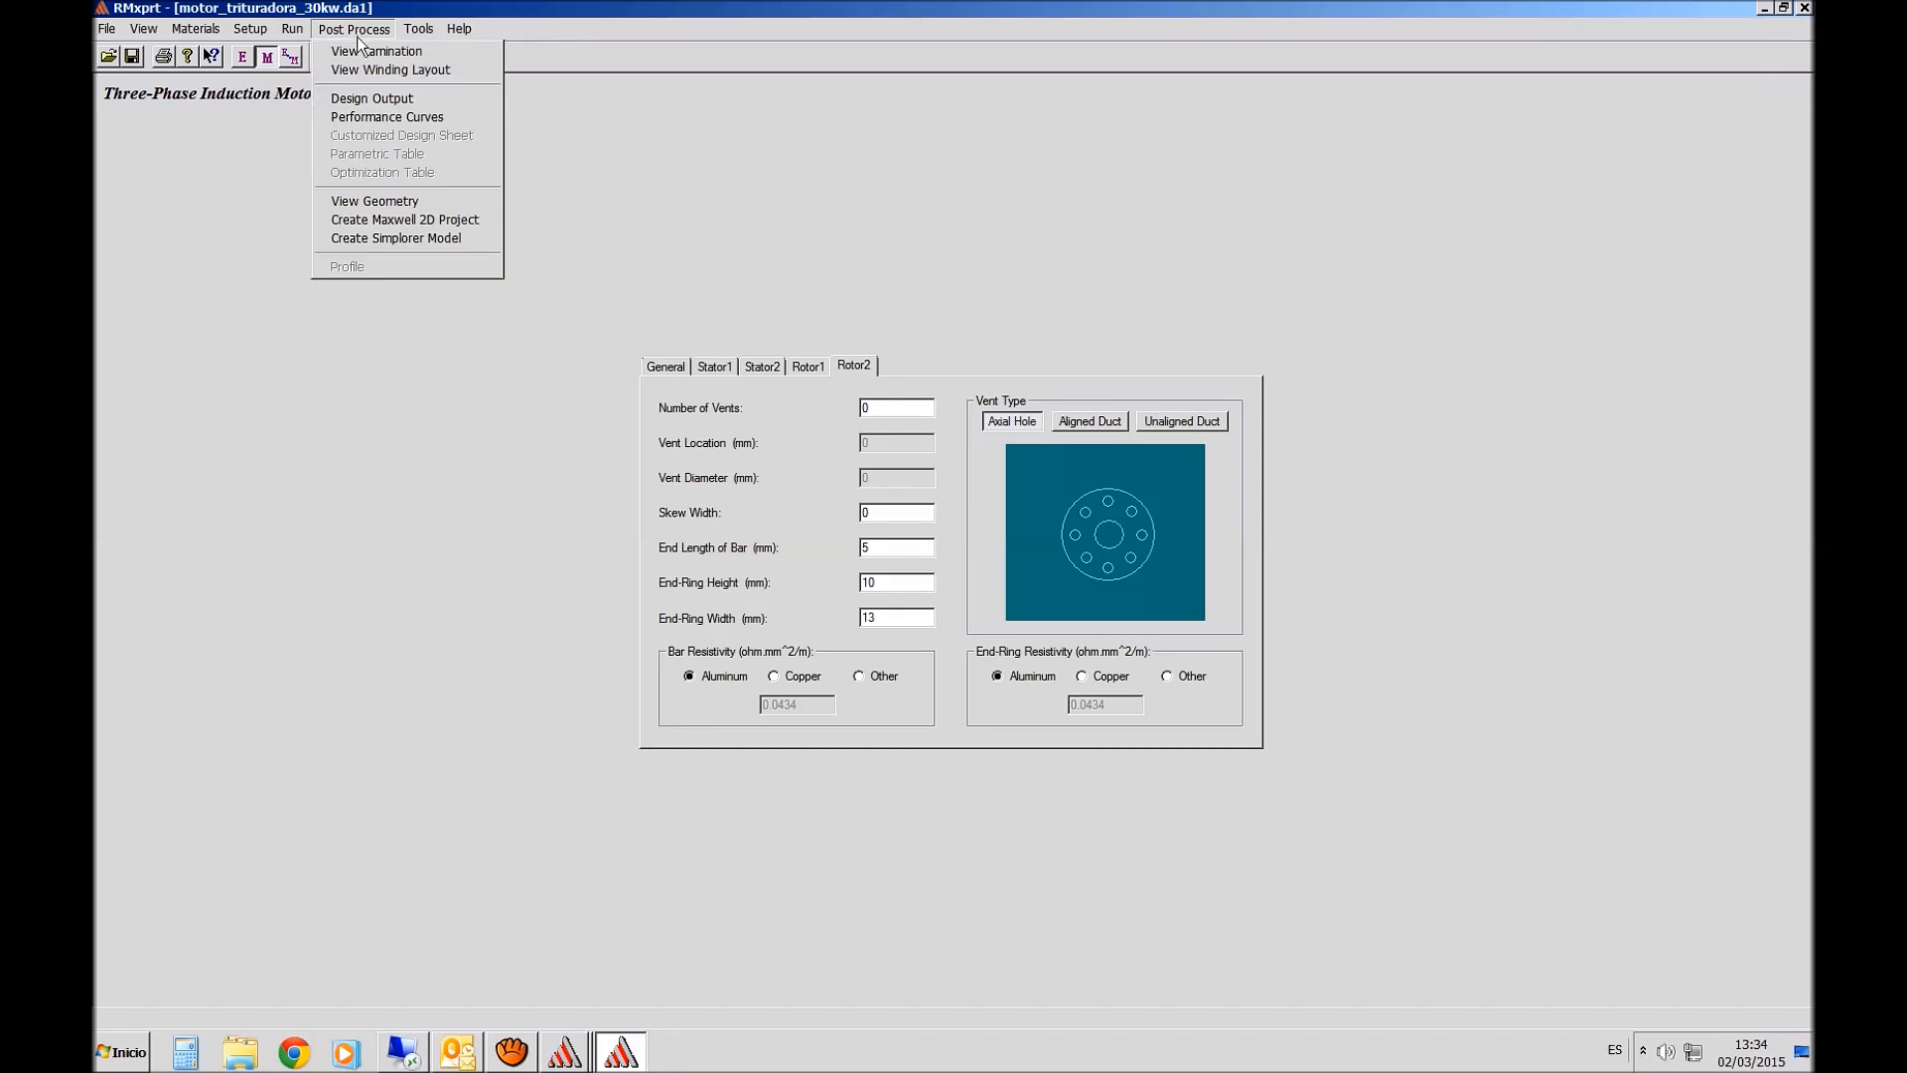
click(418, 102)
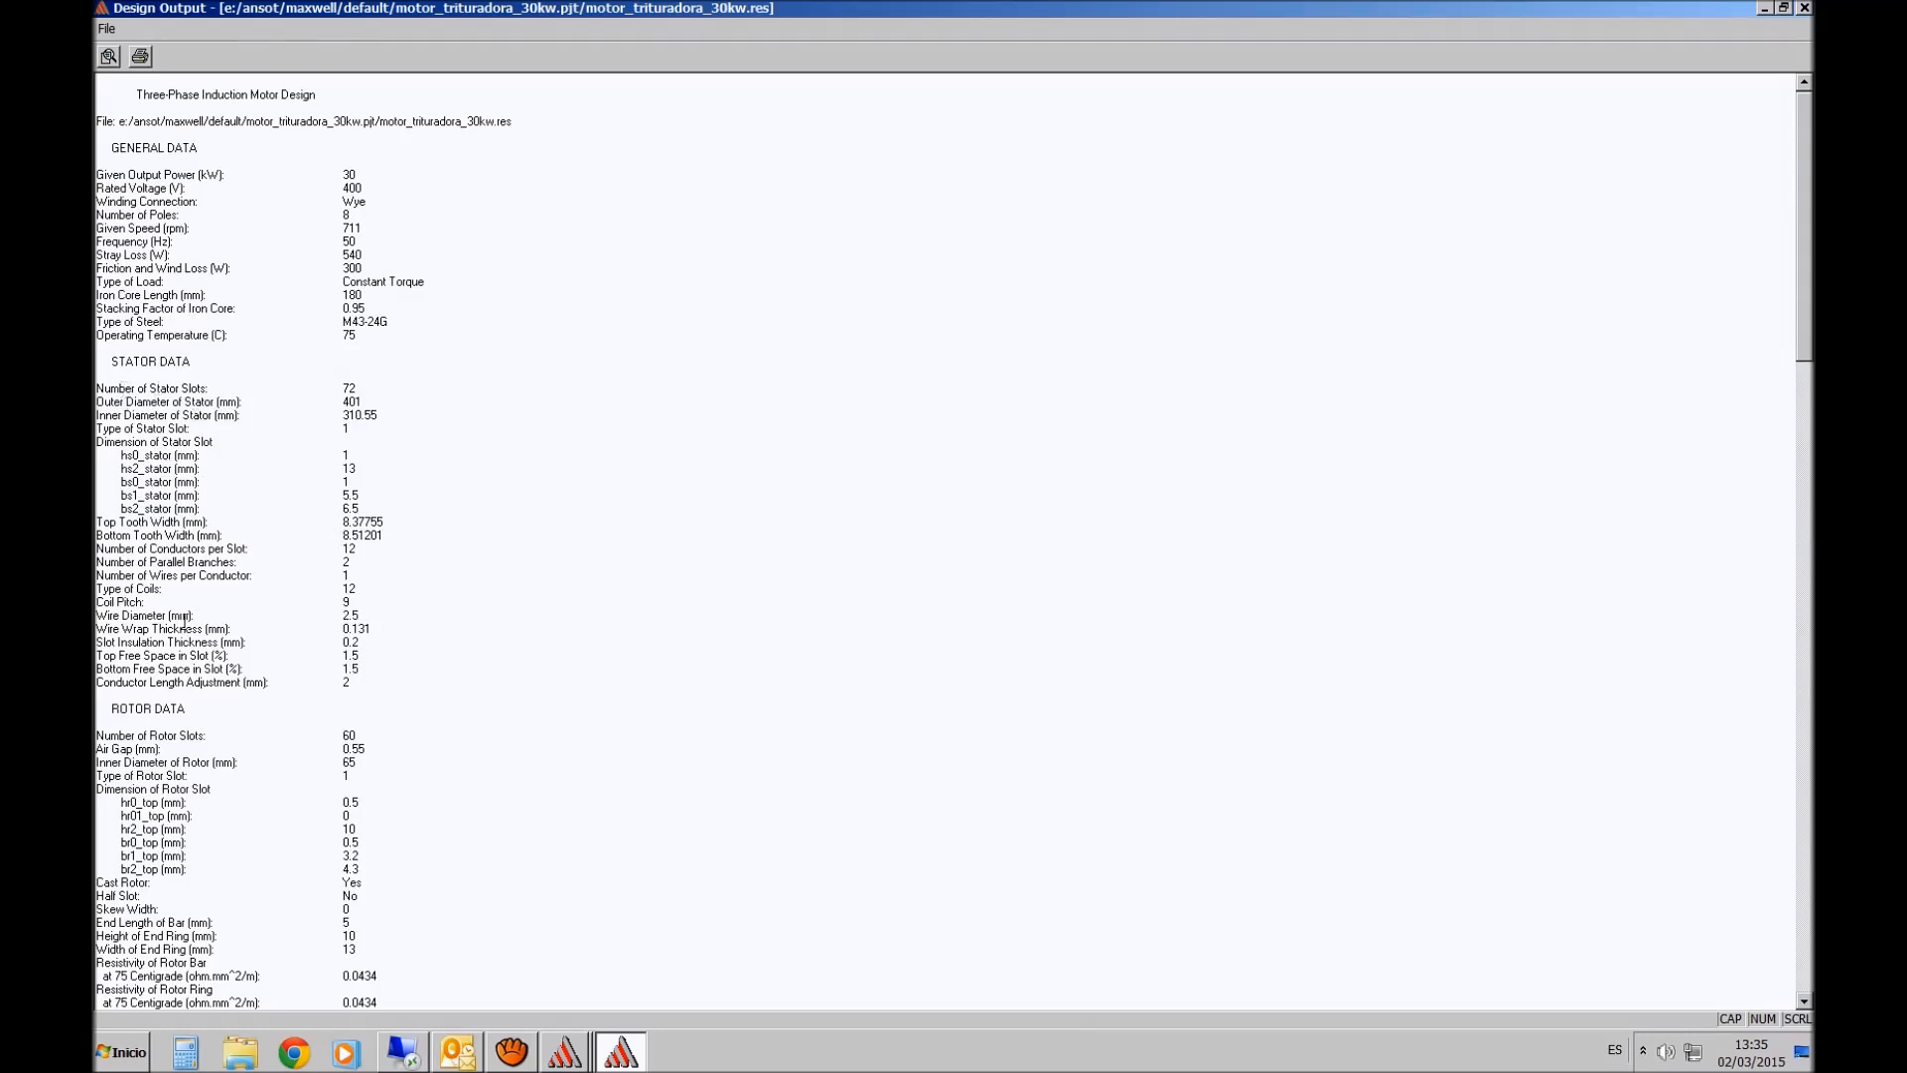
scroll(1808, 212, down, 9)
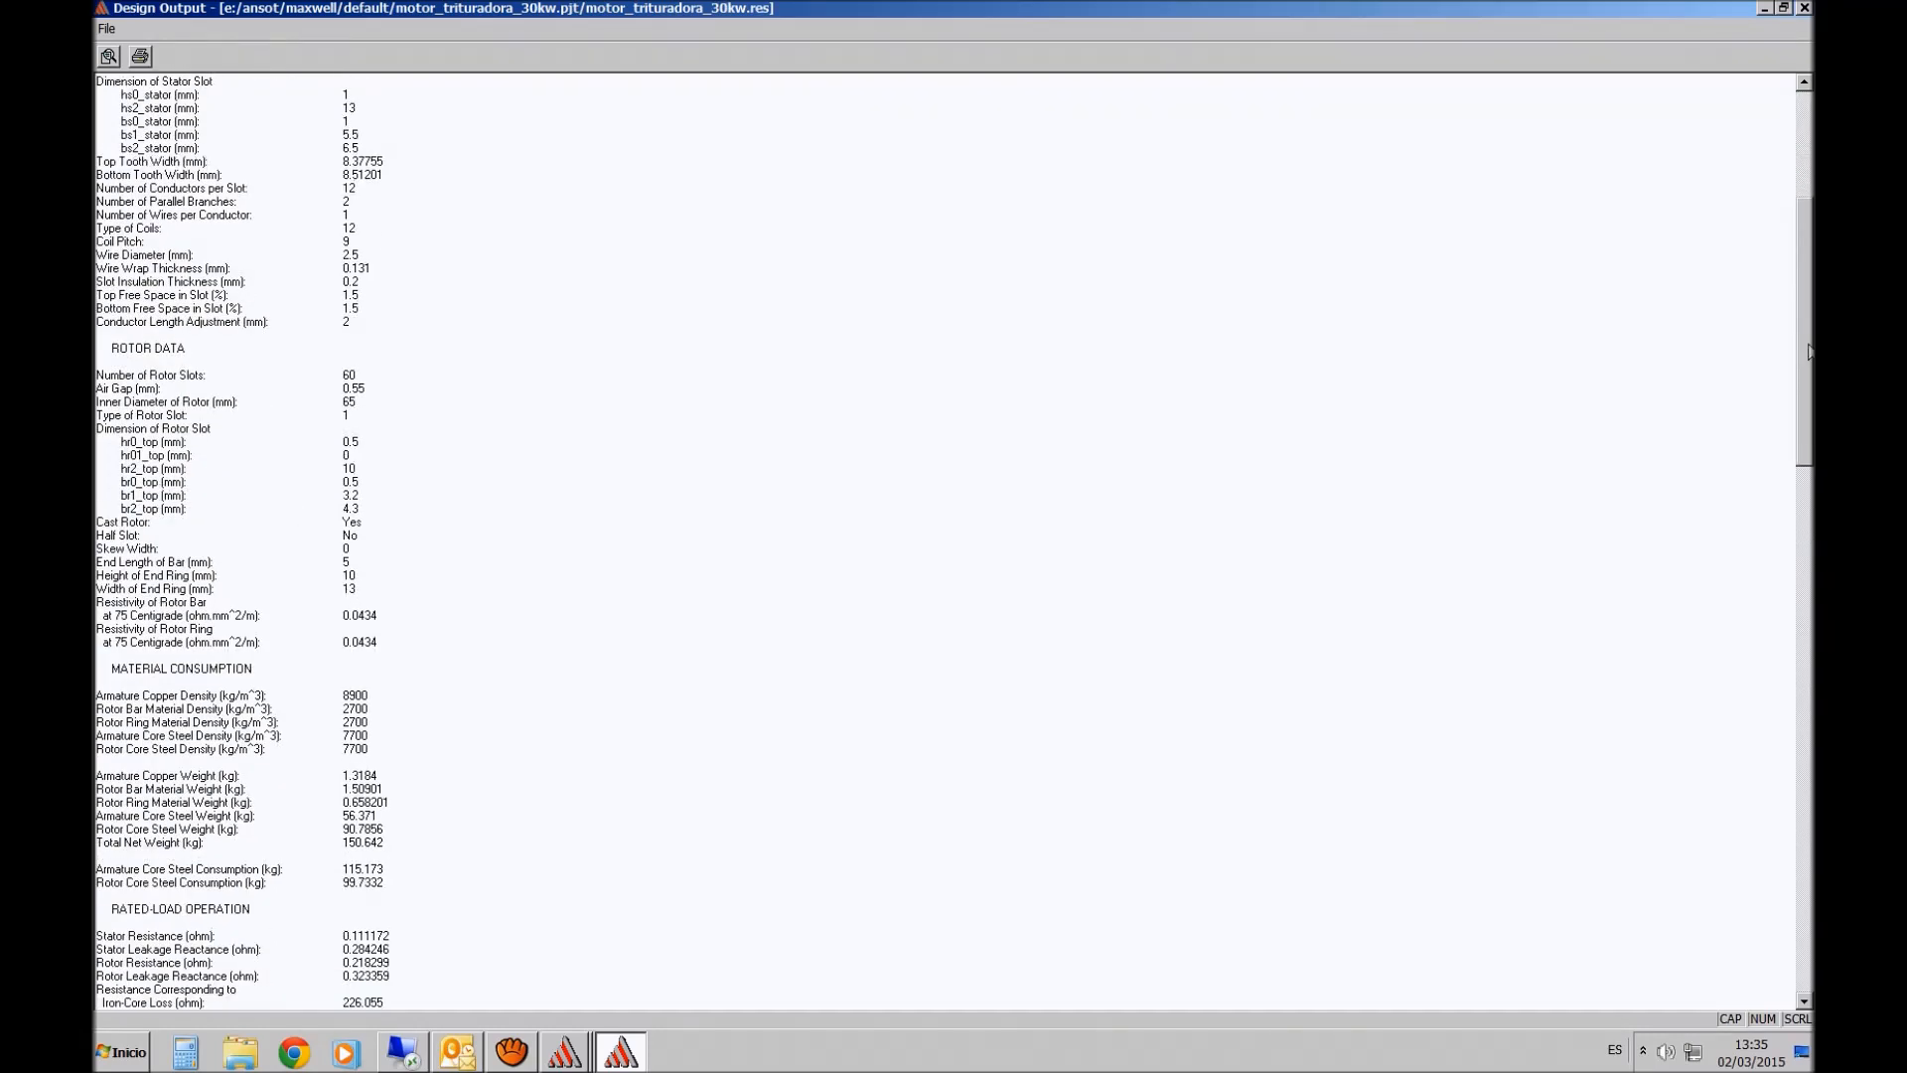
scroll(354, 369, down, 5)
scroll(631, 483, down, 1)
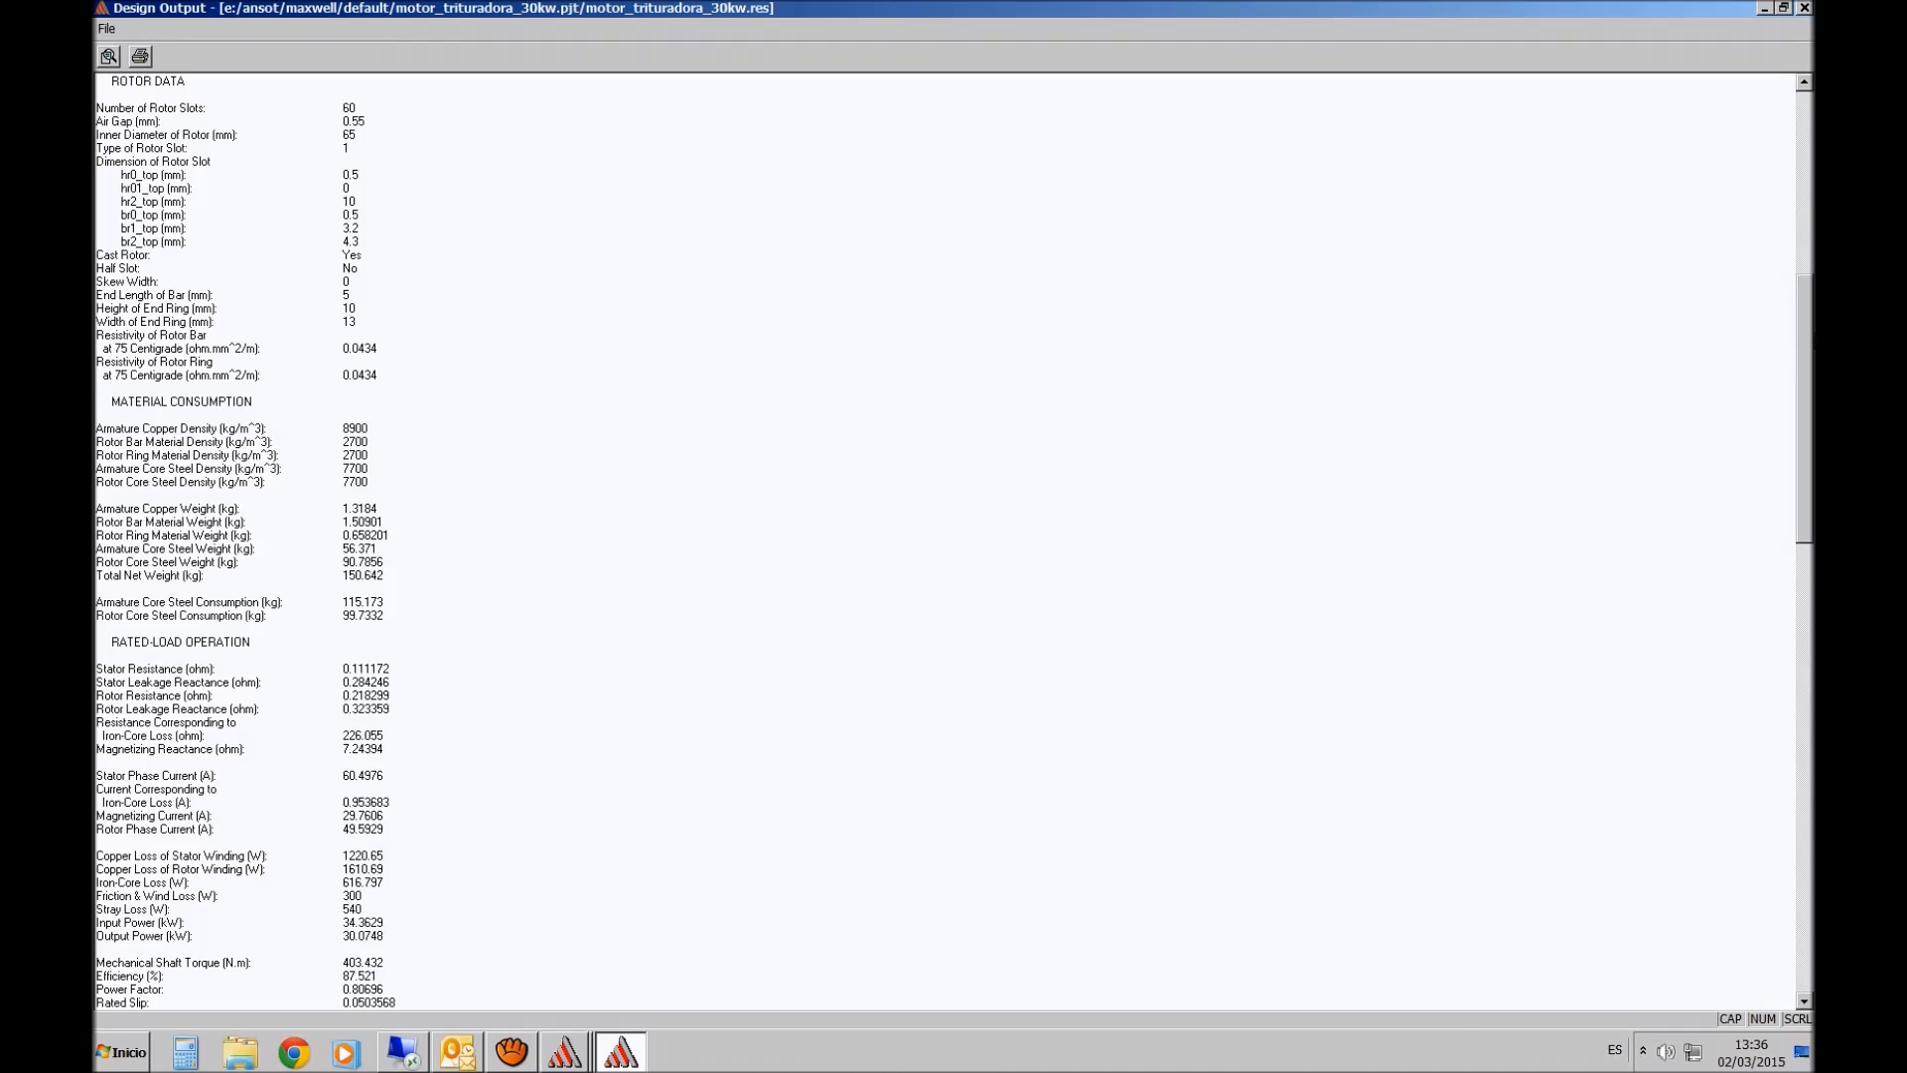
drag(1809, 345, 1809, 475)
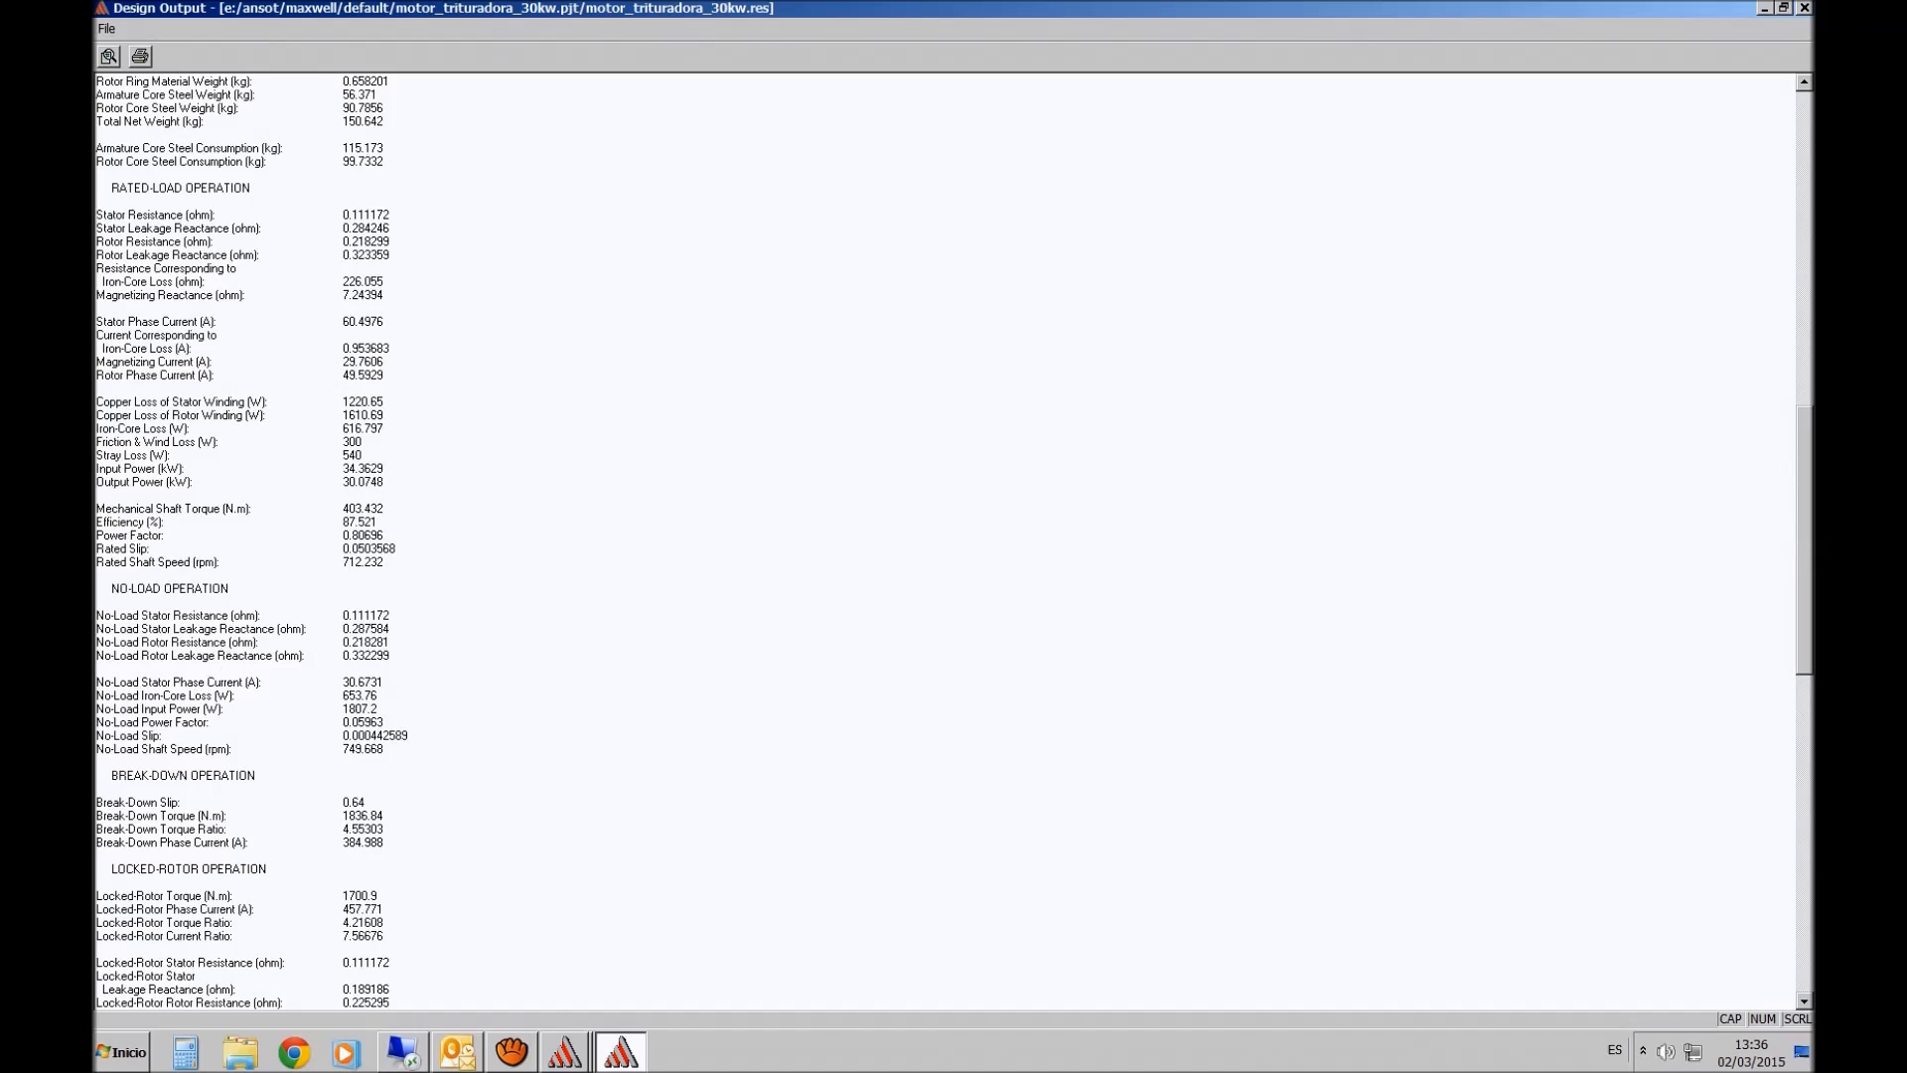
drag(1808, 467, 1808, 591)
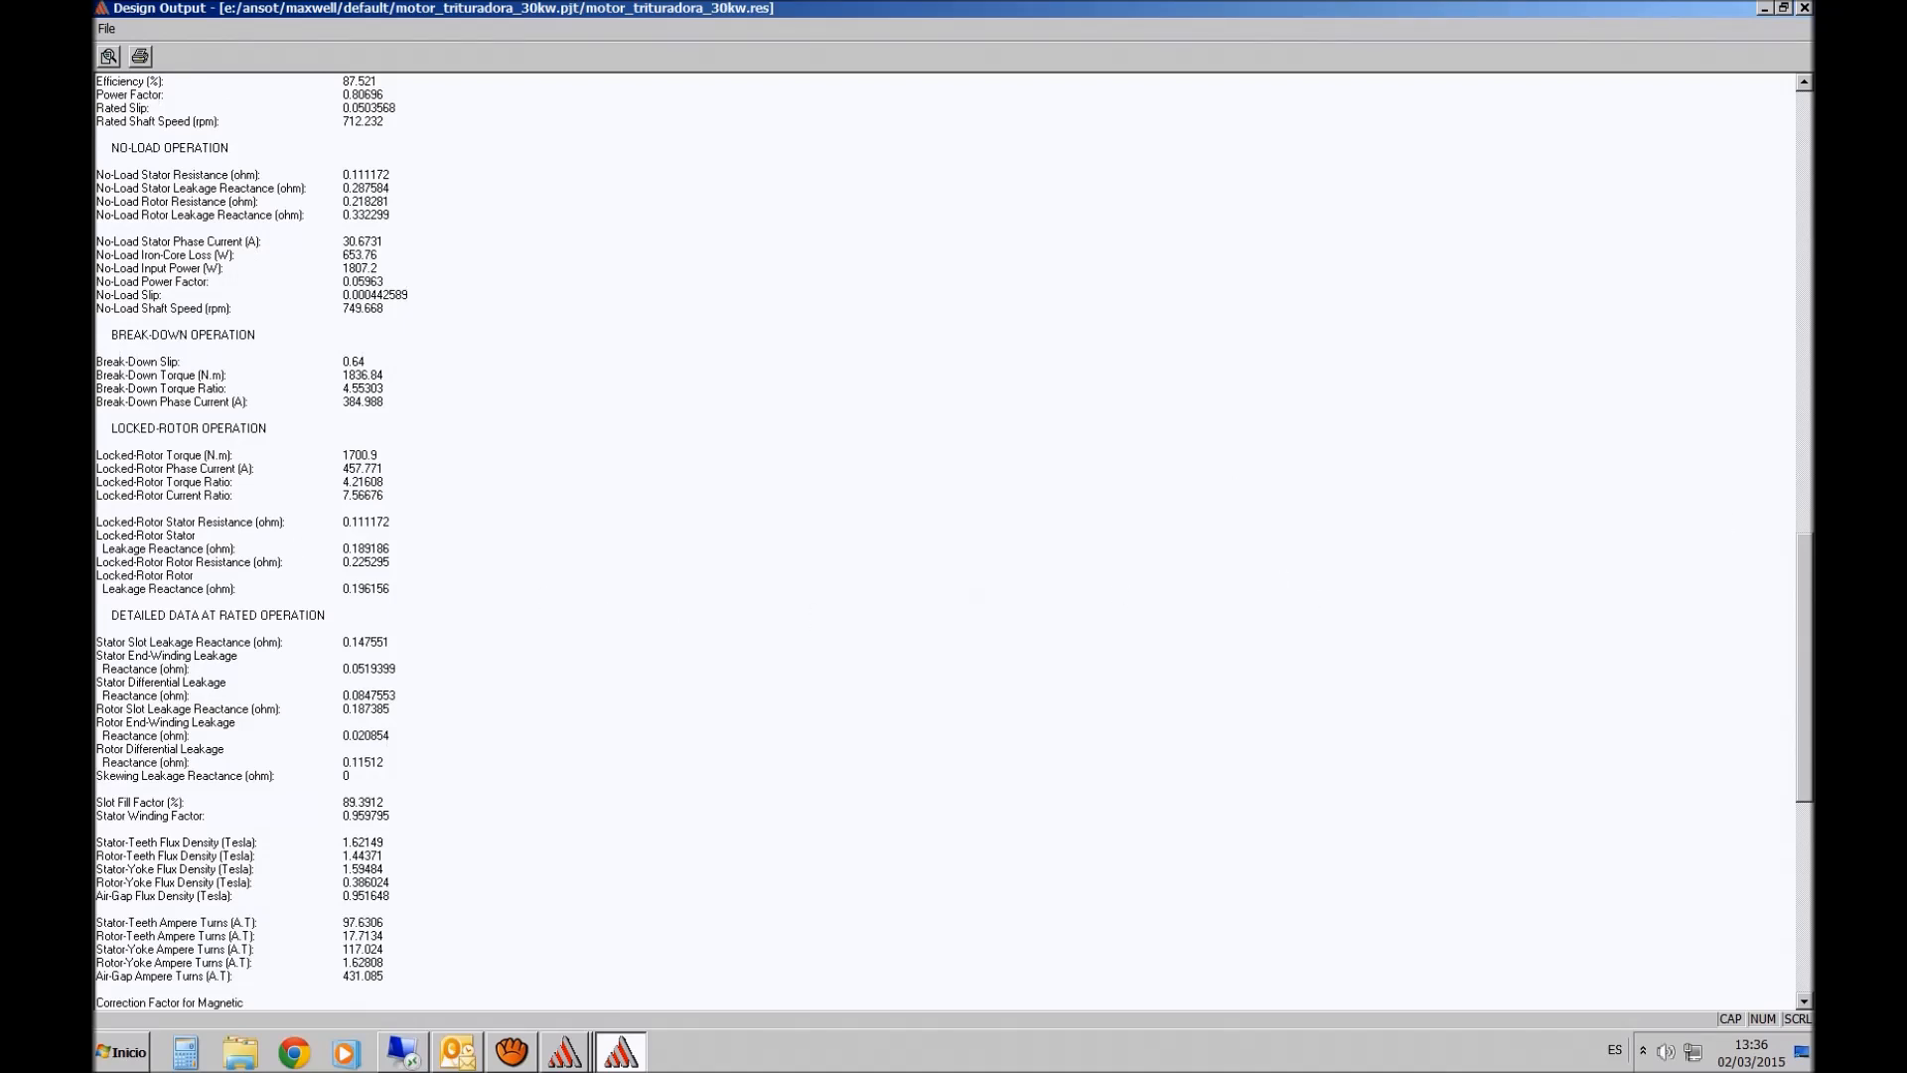
drag(1808, 586, 1780, 724)
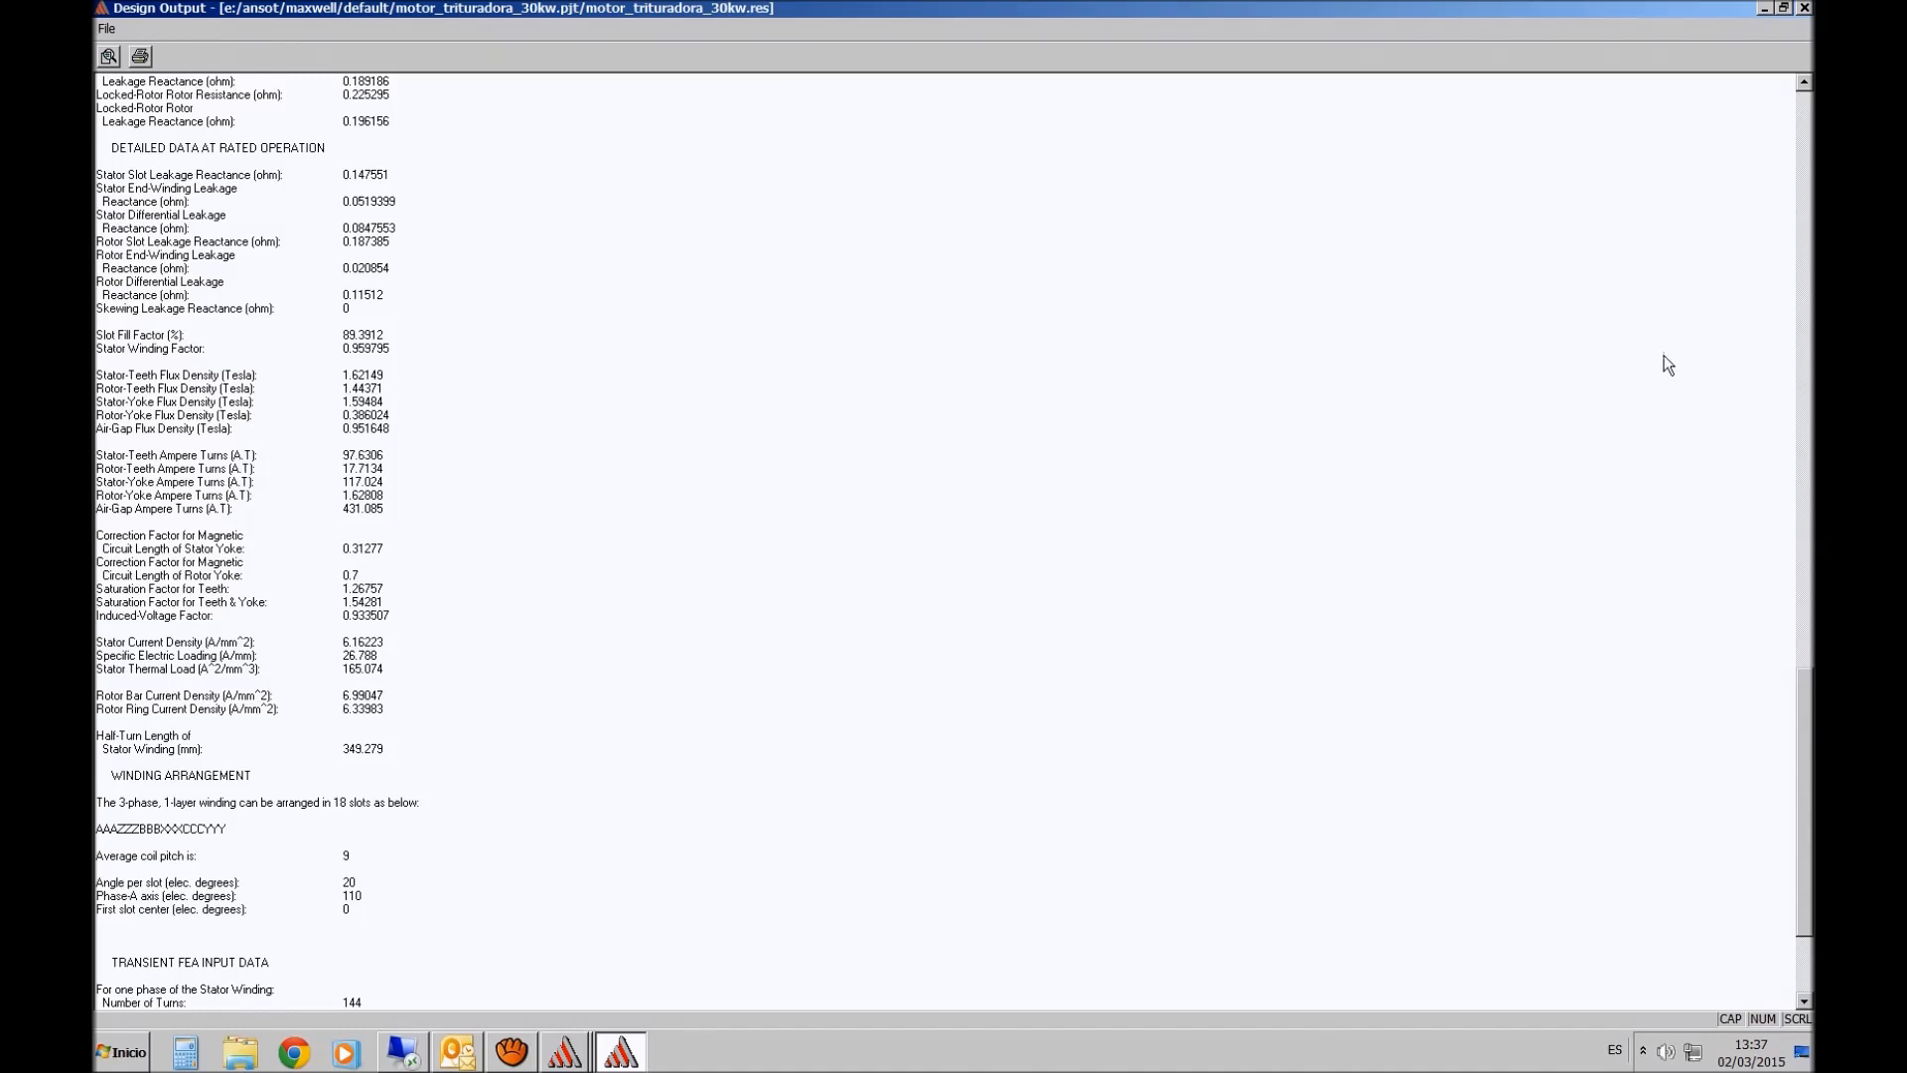
drag(1803, 737, 1806, 799)
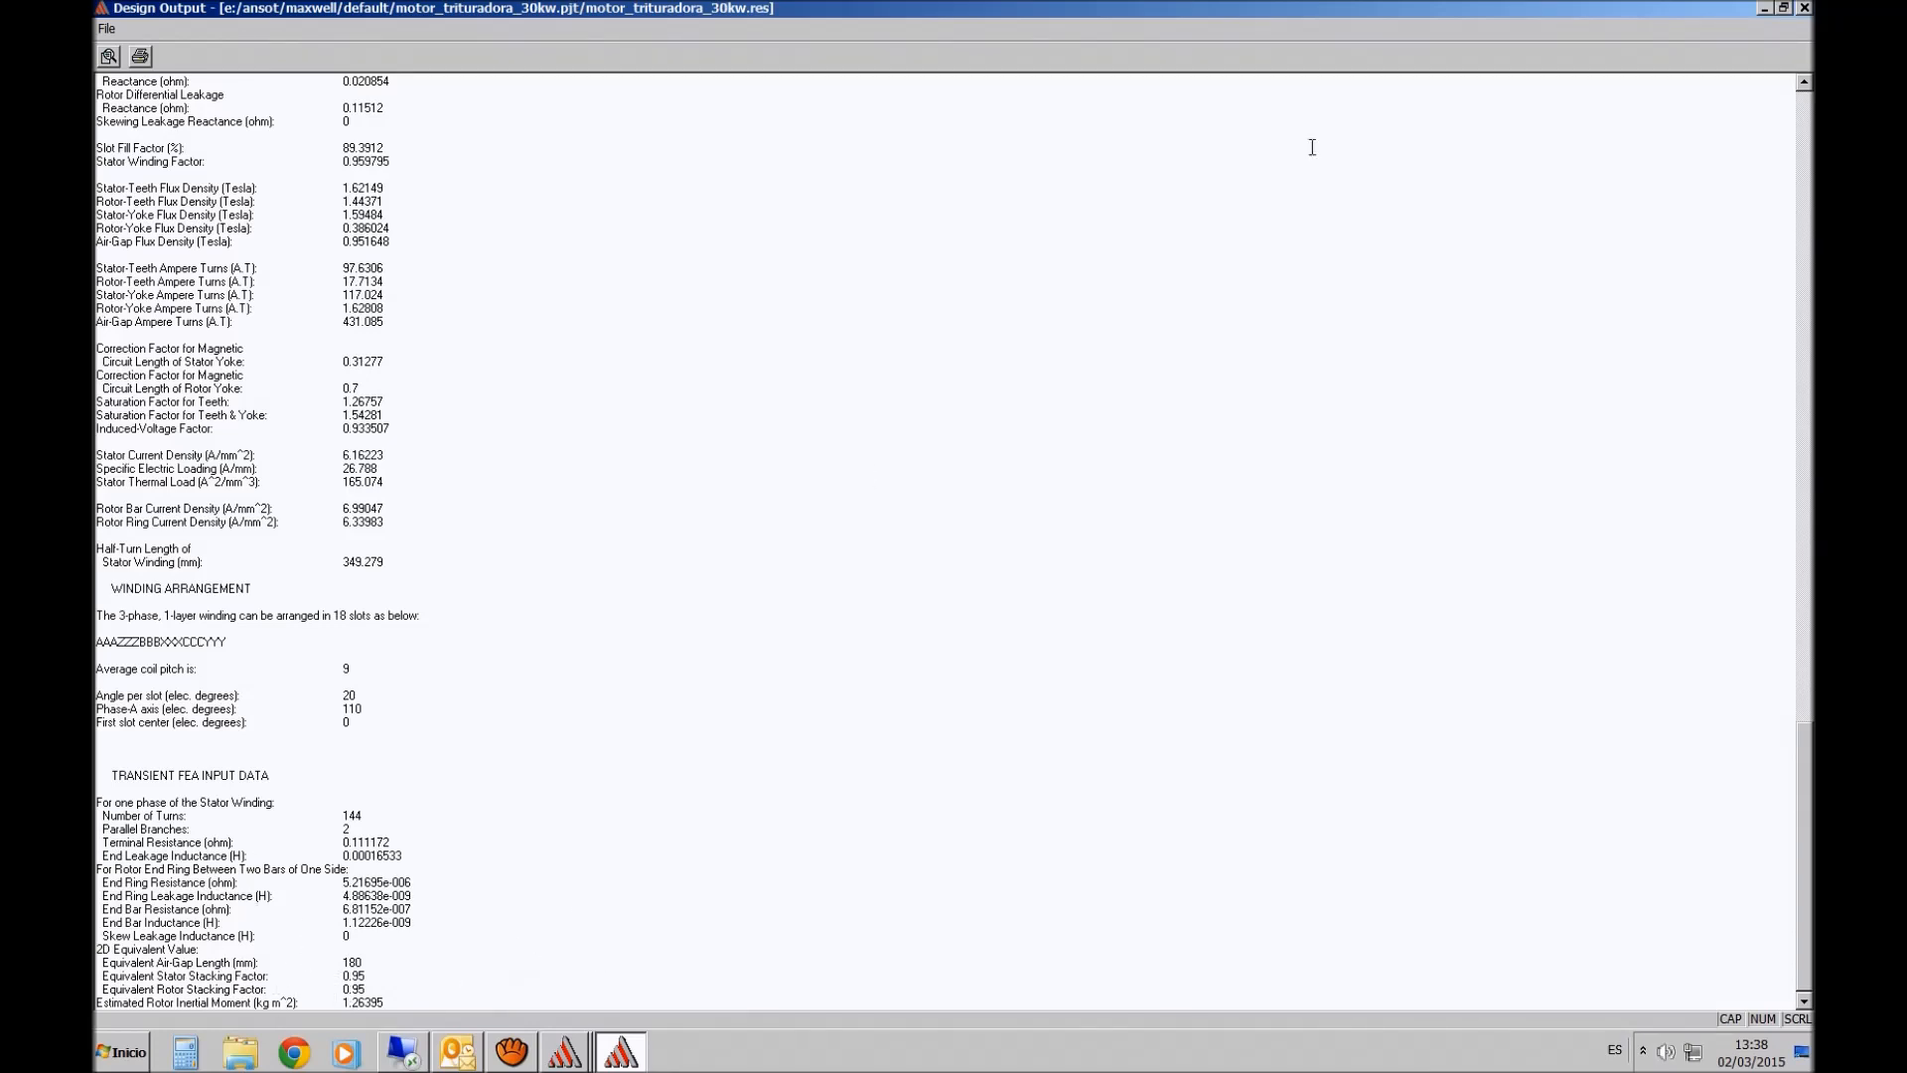
click(1805, 8)
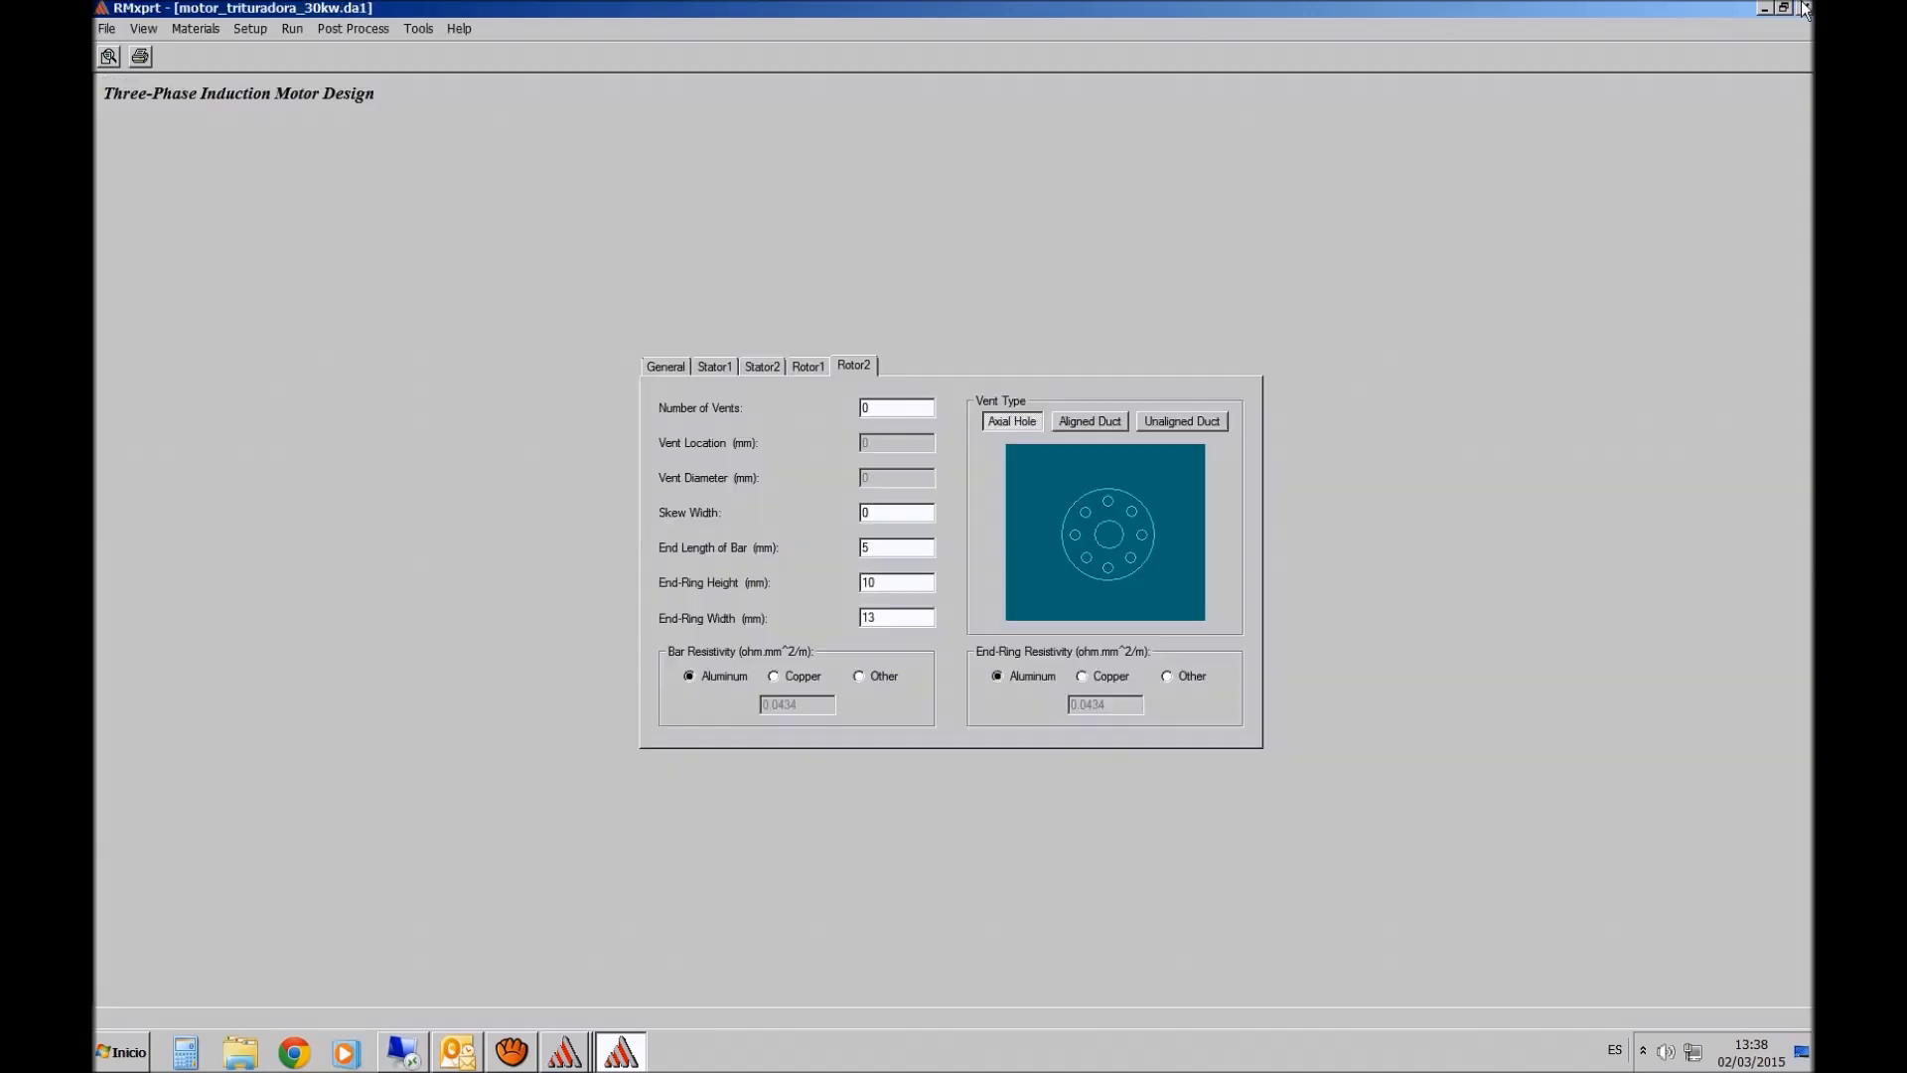
- View the motor's geometry in the 2D Modeler and close it
click(352, 30)
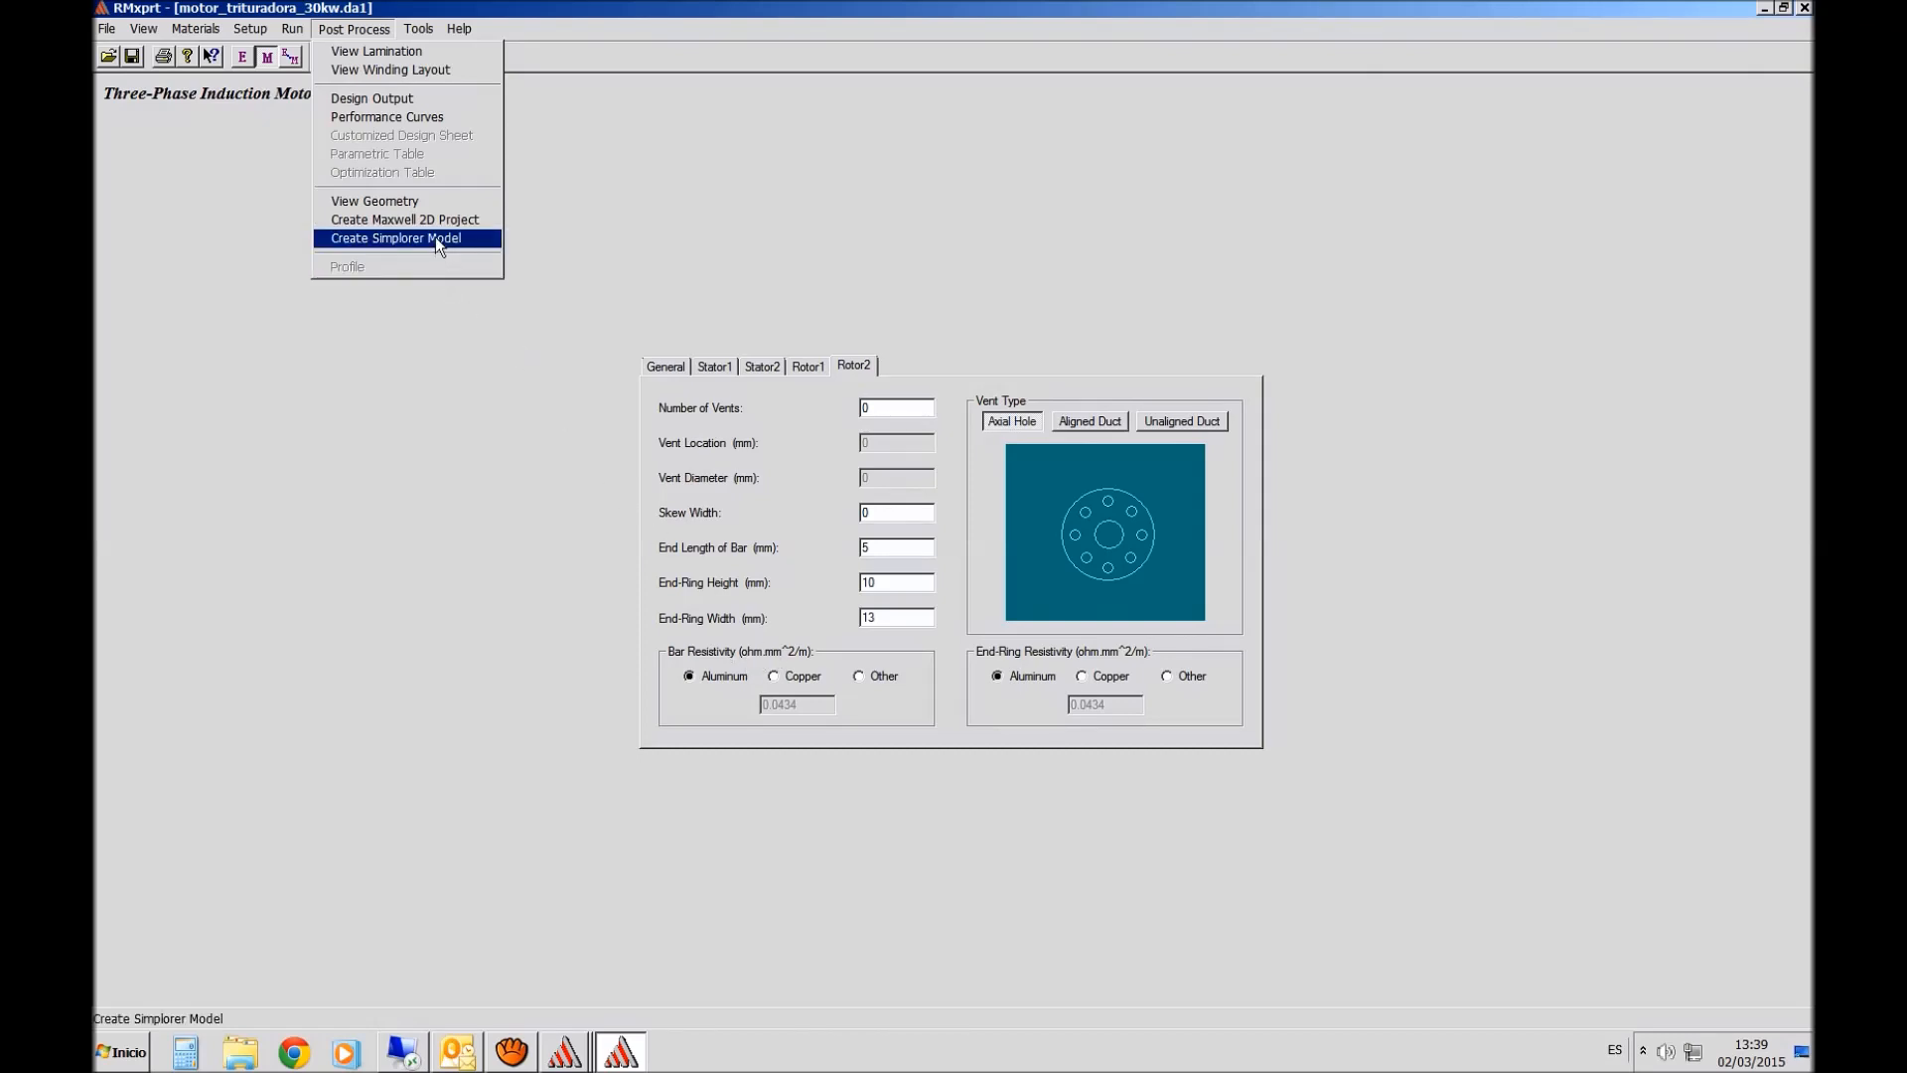
click(440, 201)
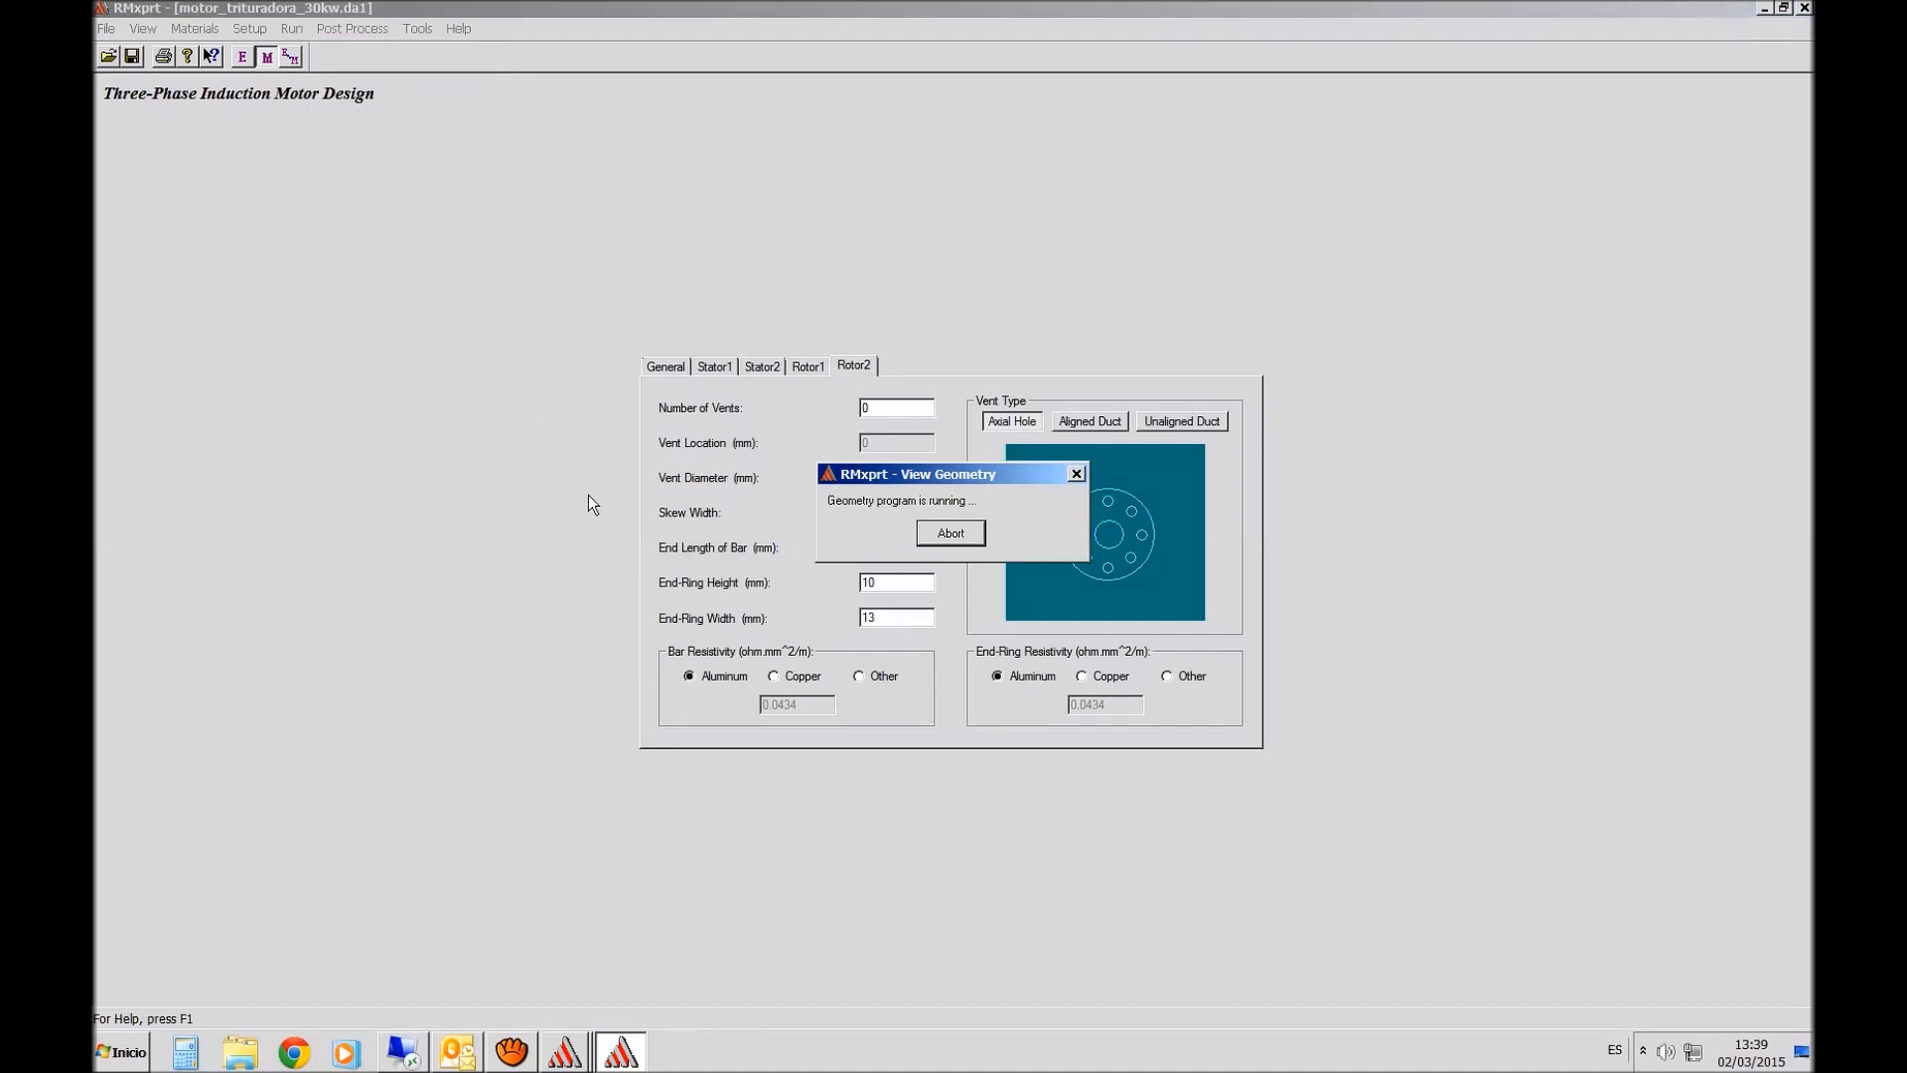
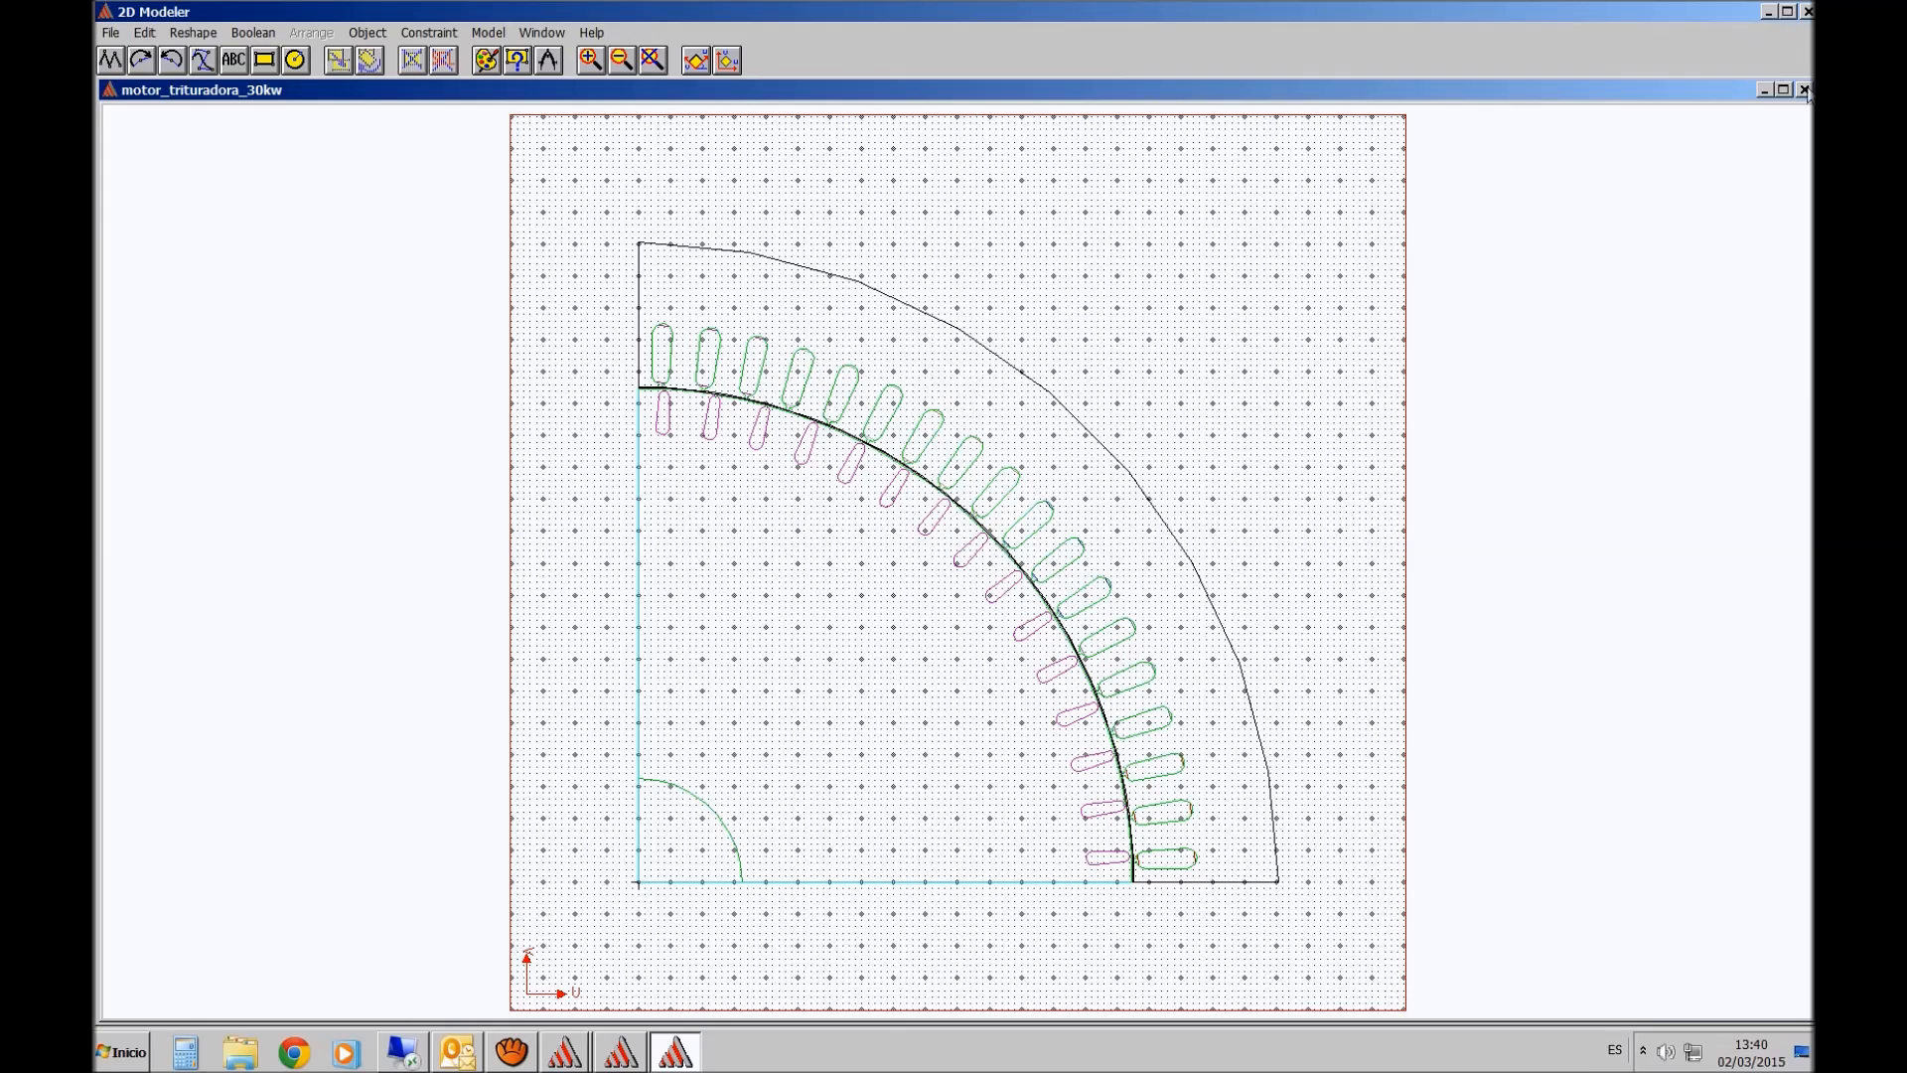
click(1807, 11)
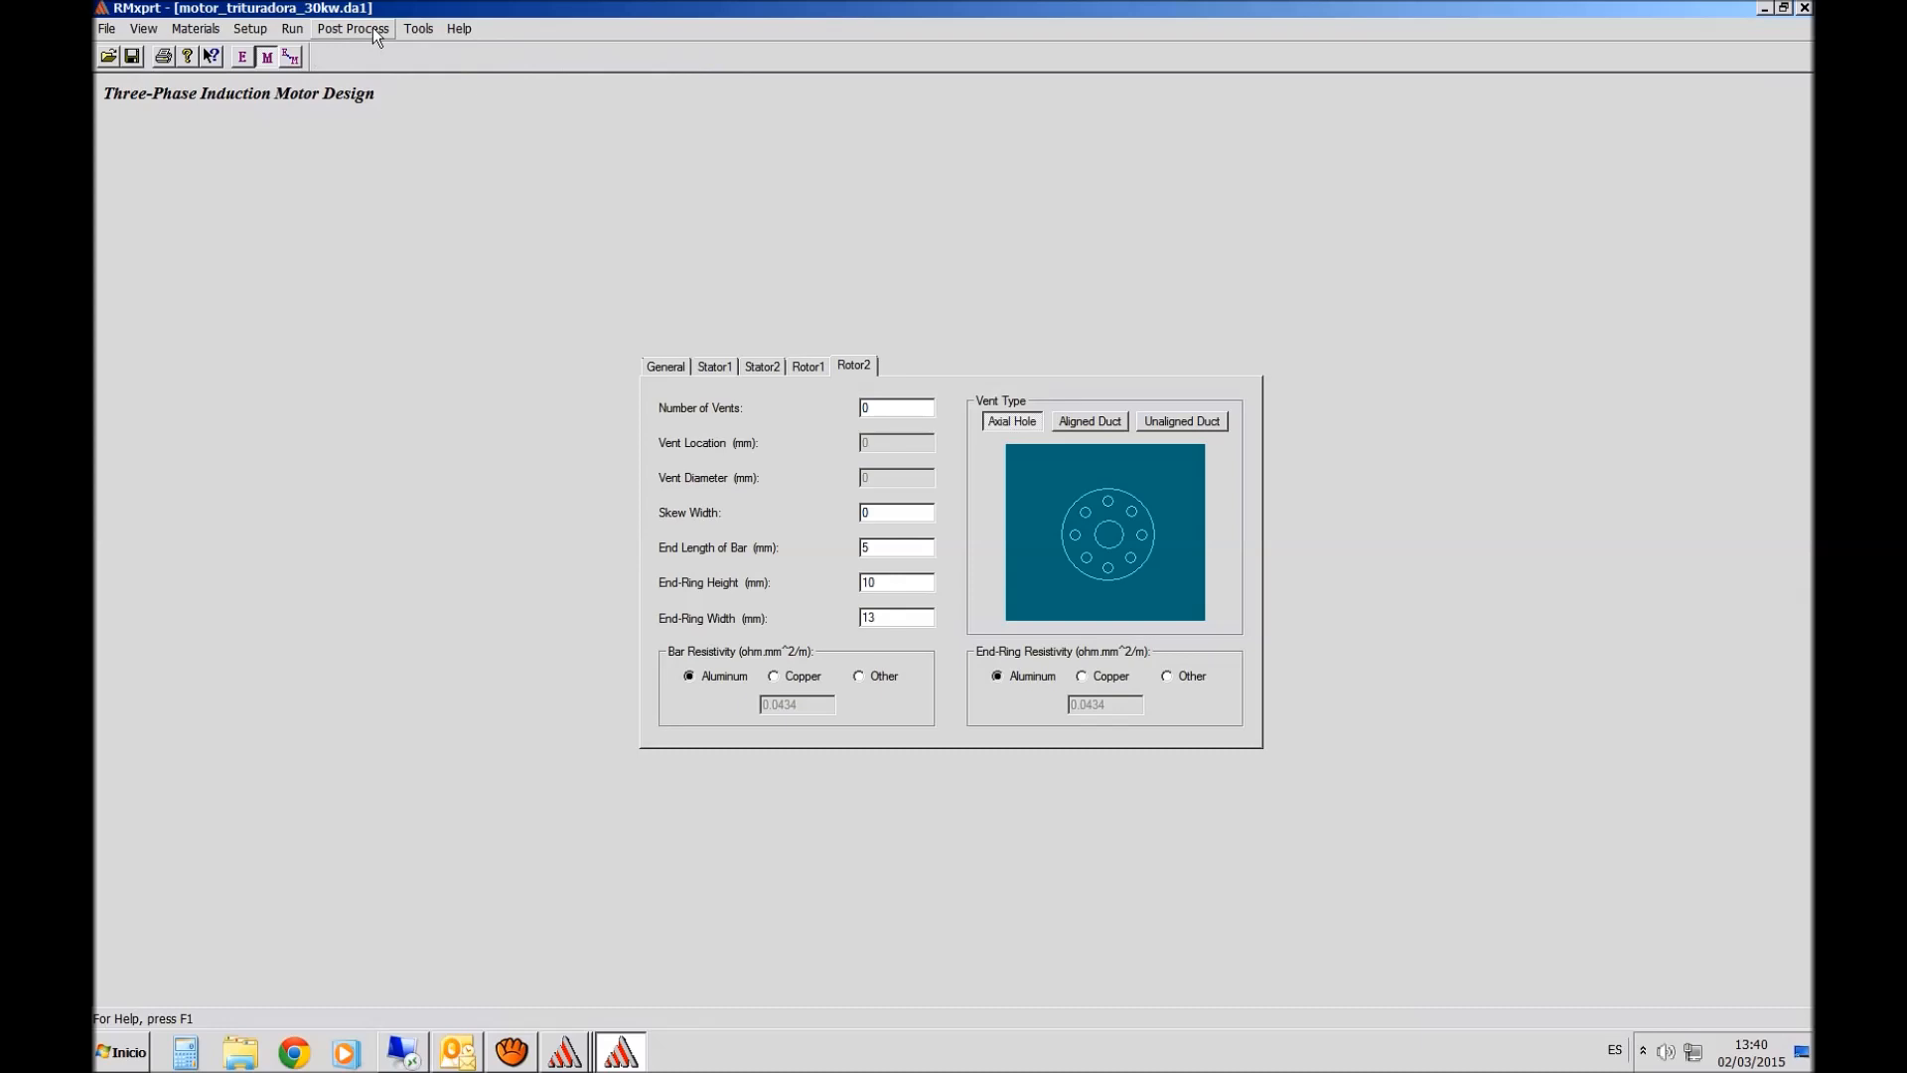
- Open the performance curves and plot the output torque versus speed curve from n_torq.dat
click(374, 30)
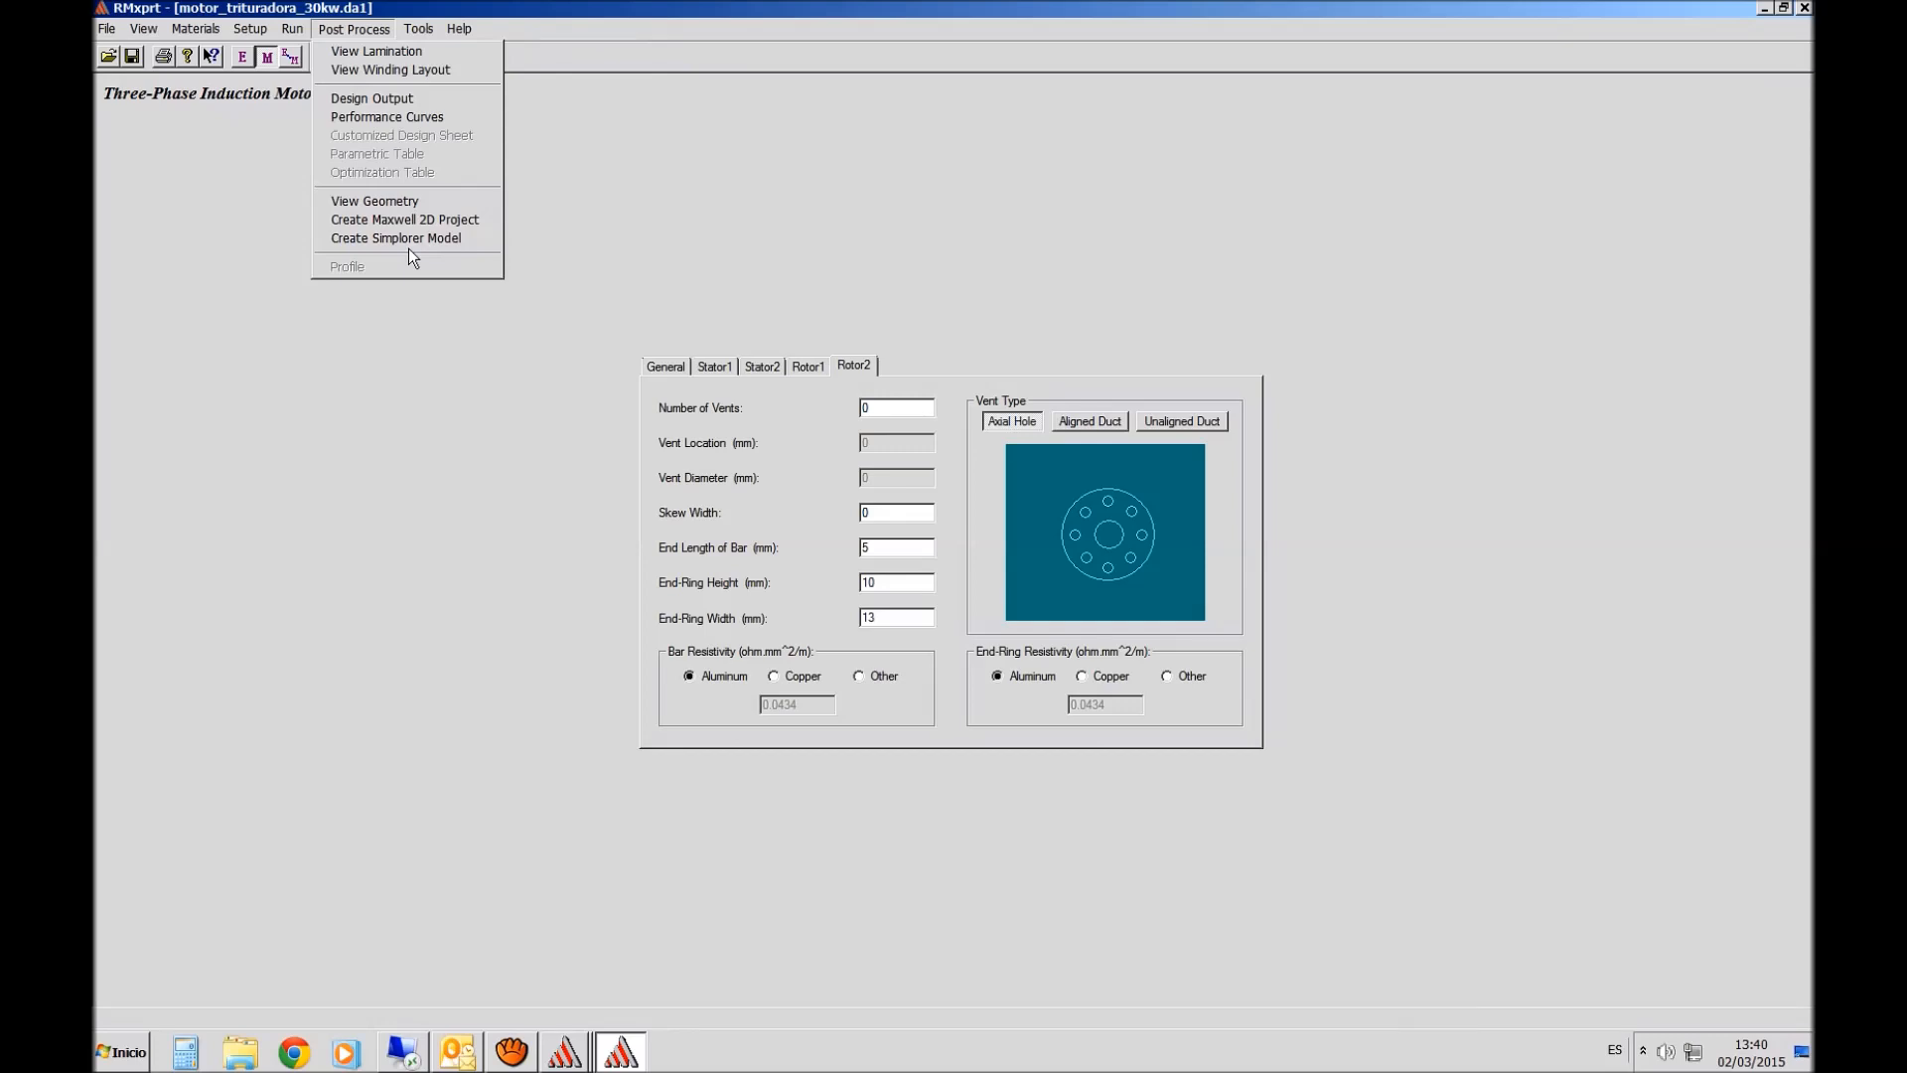
click(405, 117)
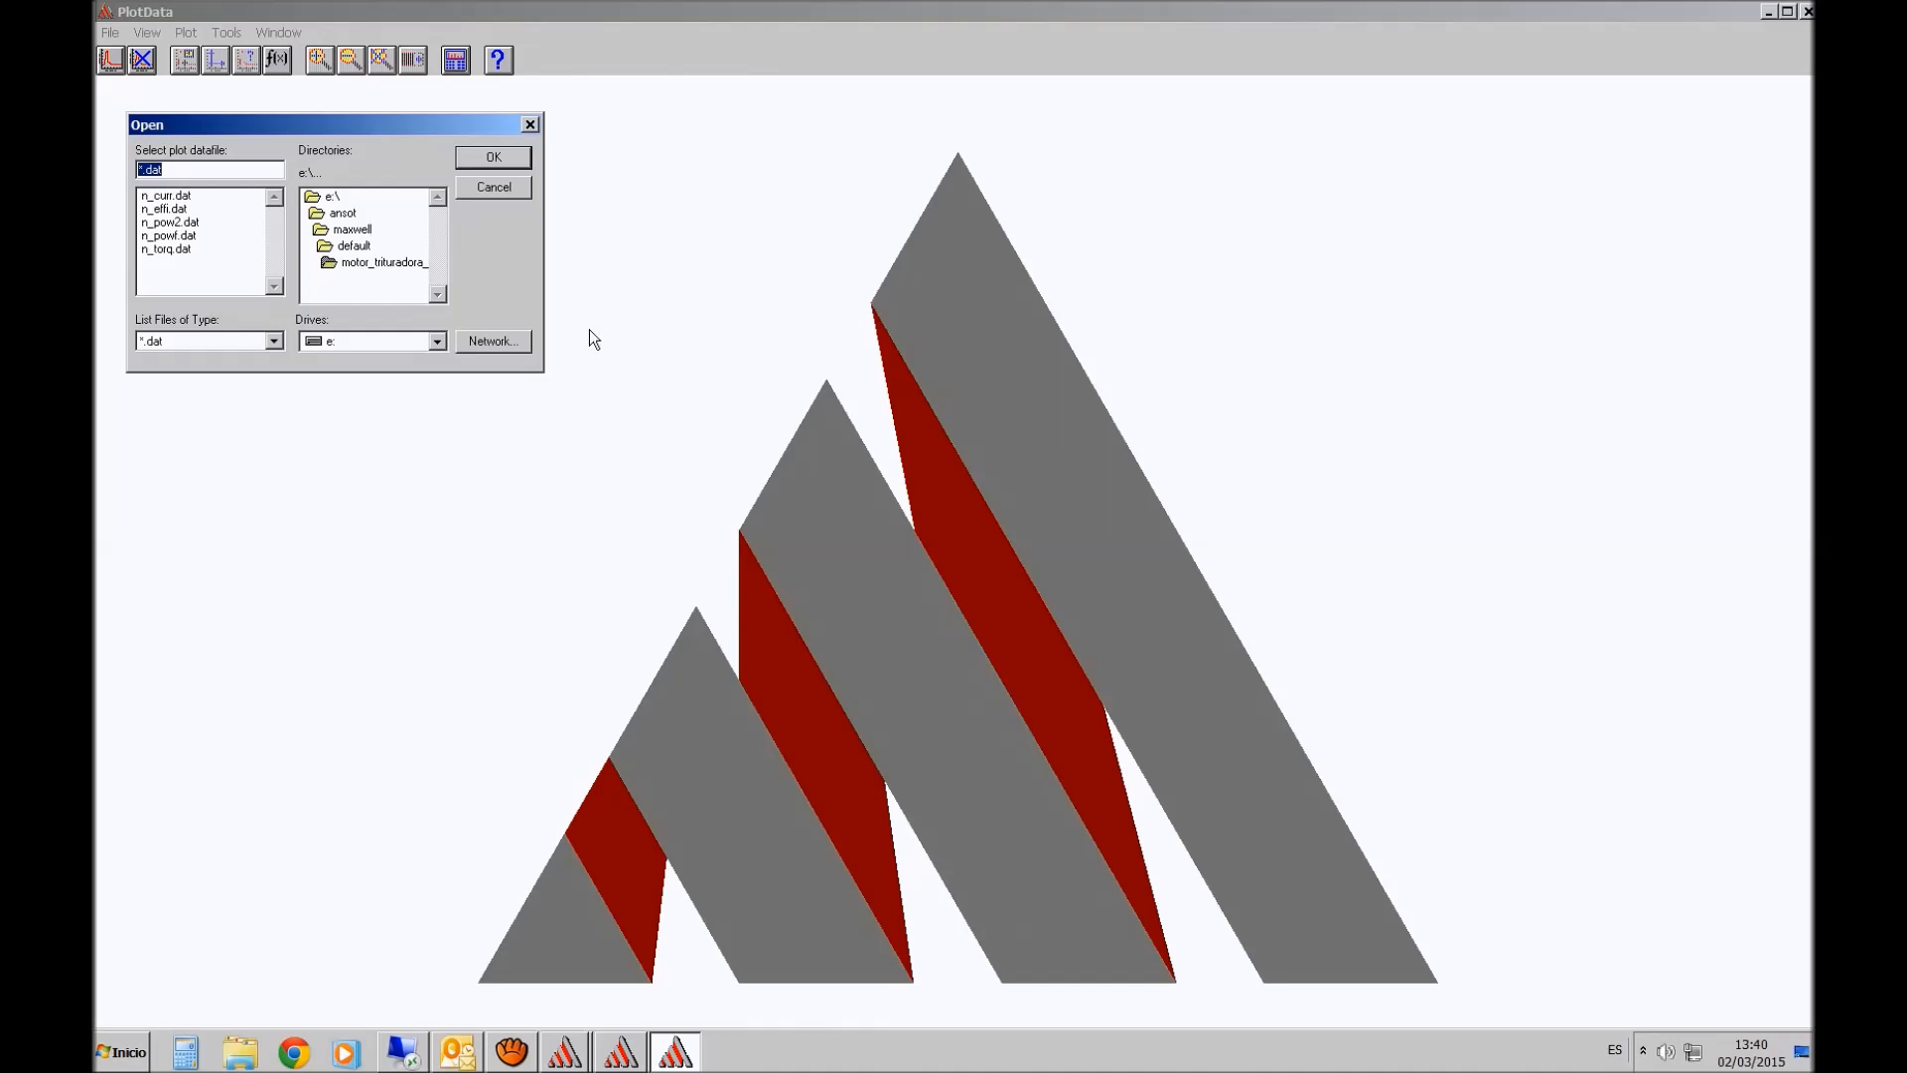
drag(335, 127, 844, 287)
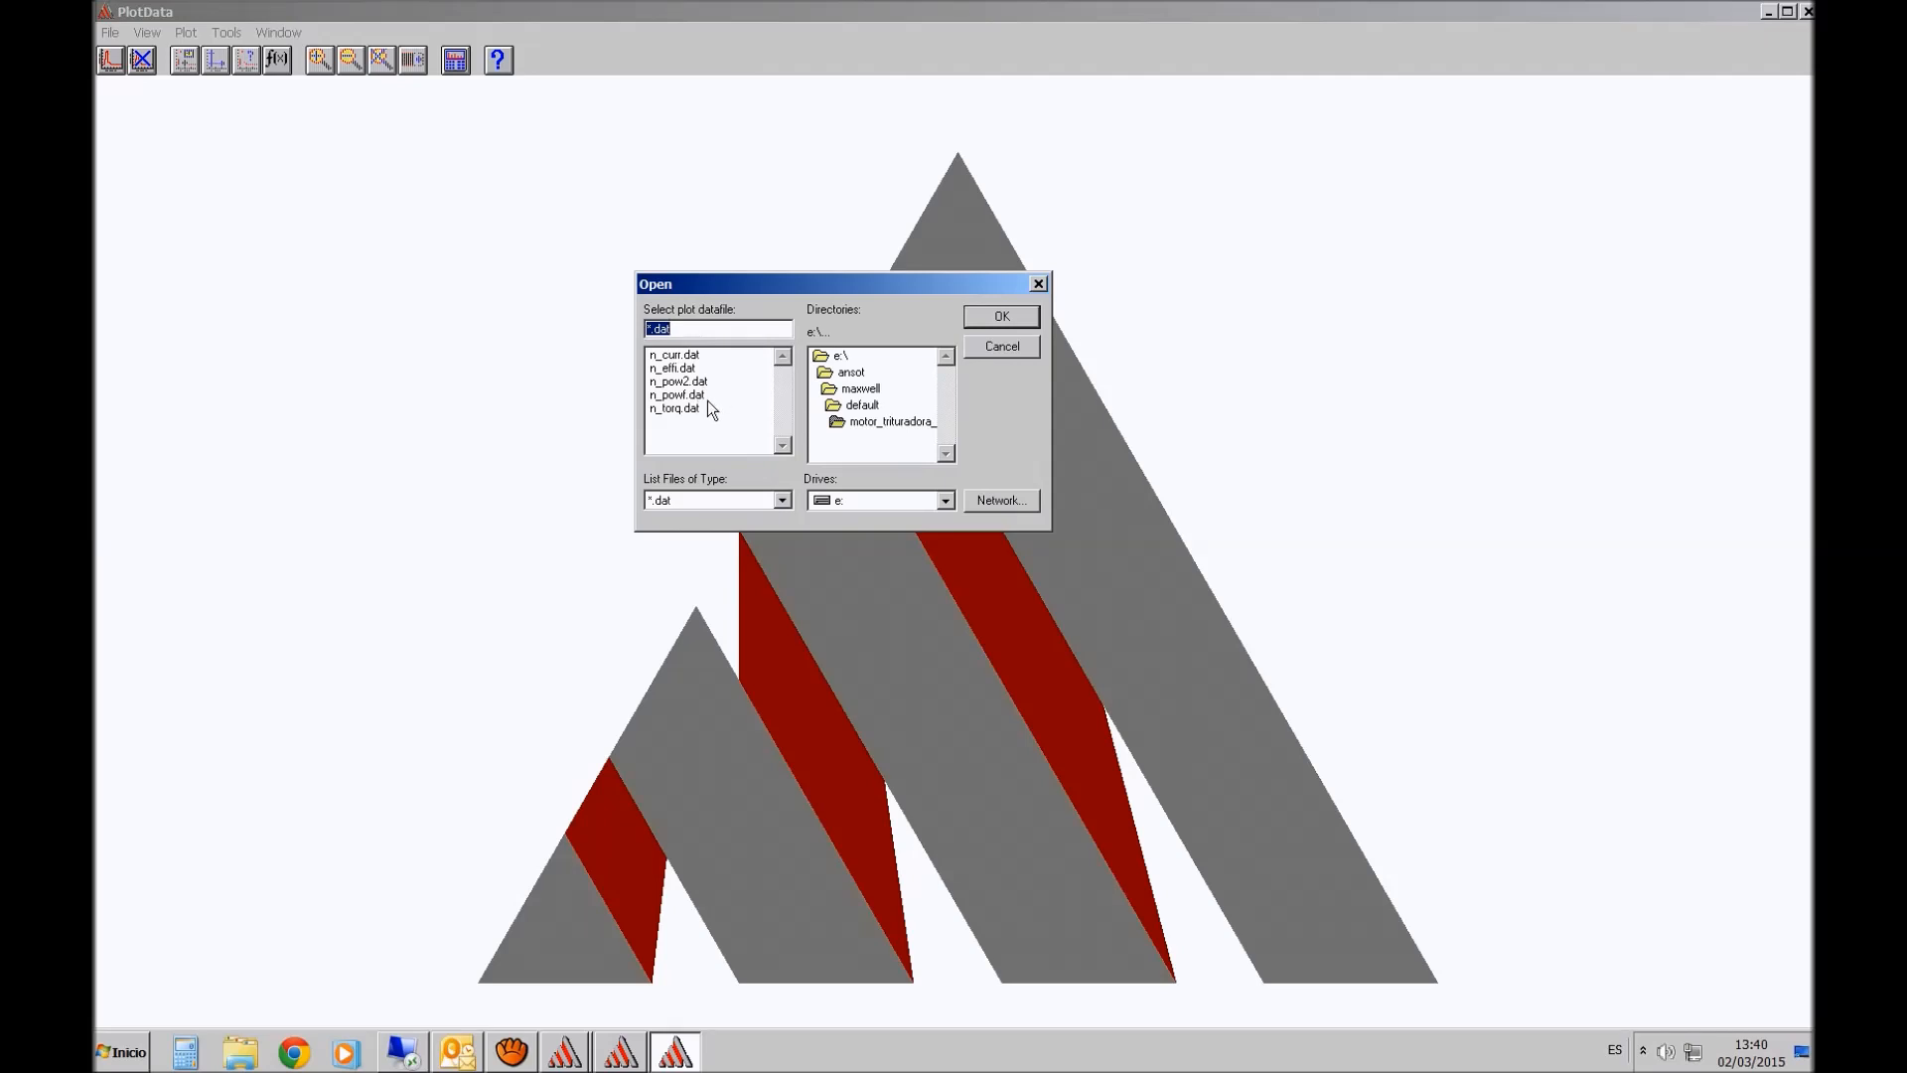
click(683, 408)
double_click(697, 407)
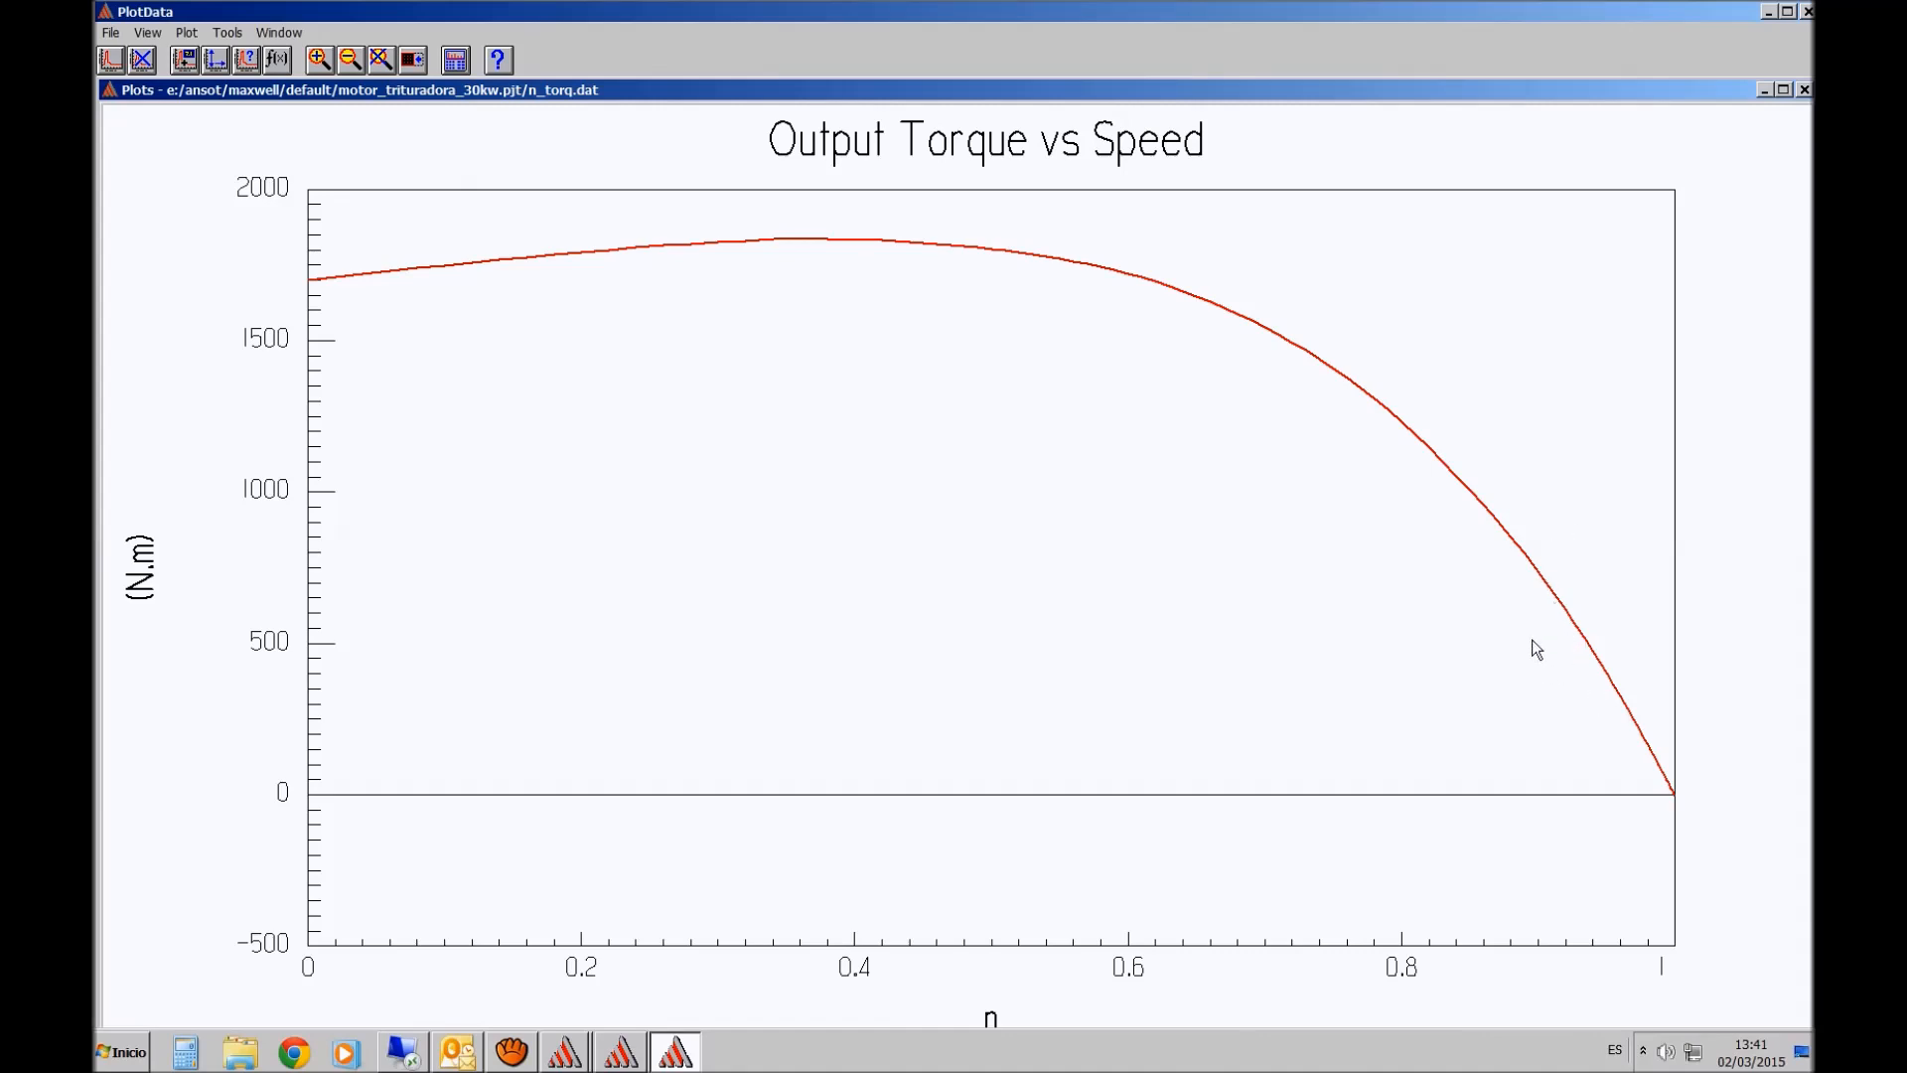
- Read coordinates on the torque curve with marker 1 at a speed of about 0.79 and marker 2 at 0.935, and finish the readout
click(185, 66)
mouse_move(201, 110)
mouse_down()
mouse_move(248, 249)
mouse_move(760, 492)
mouse_move(828, 485)
mouse_up()
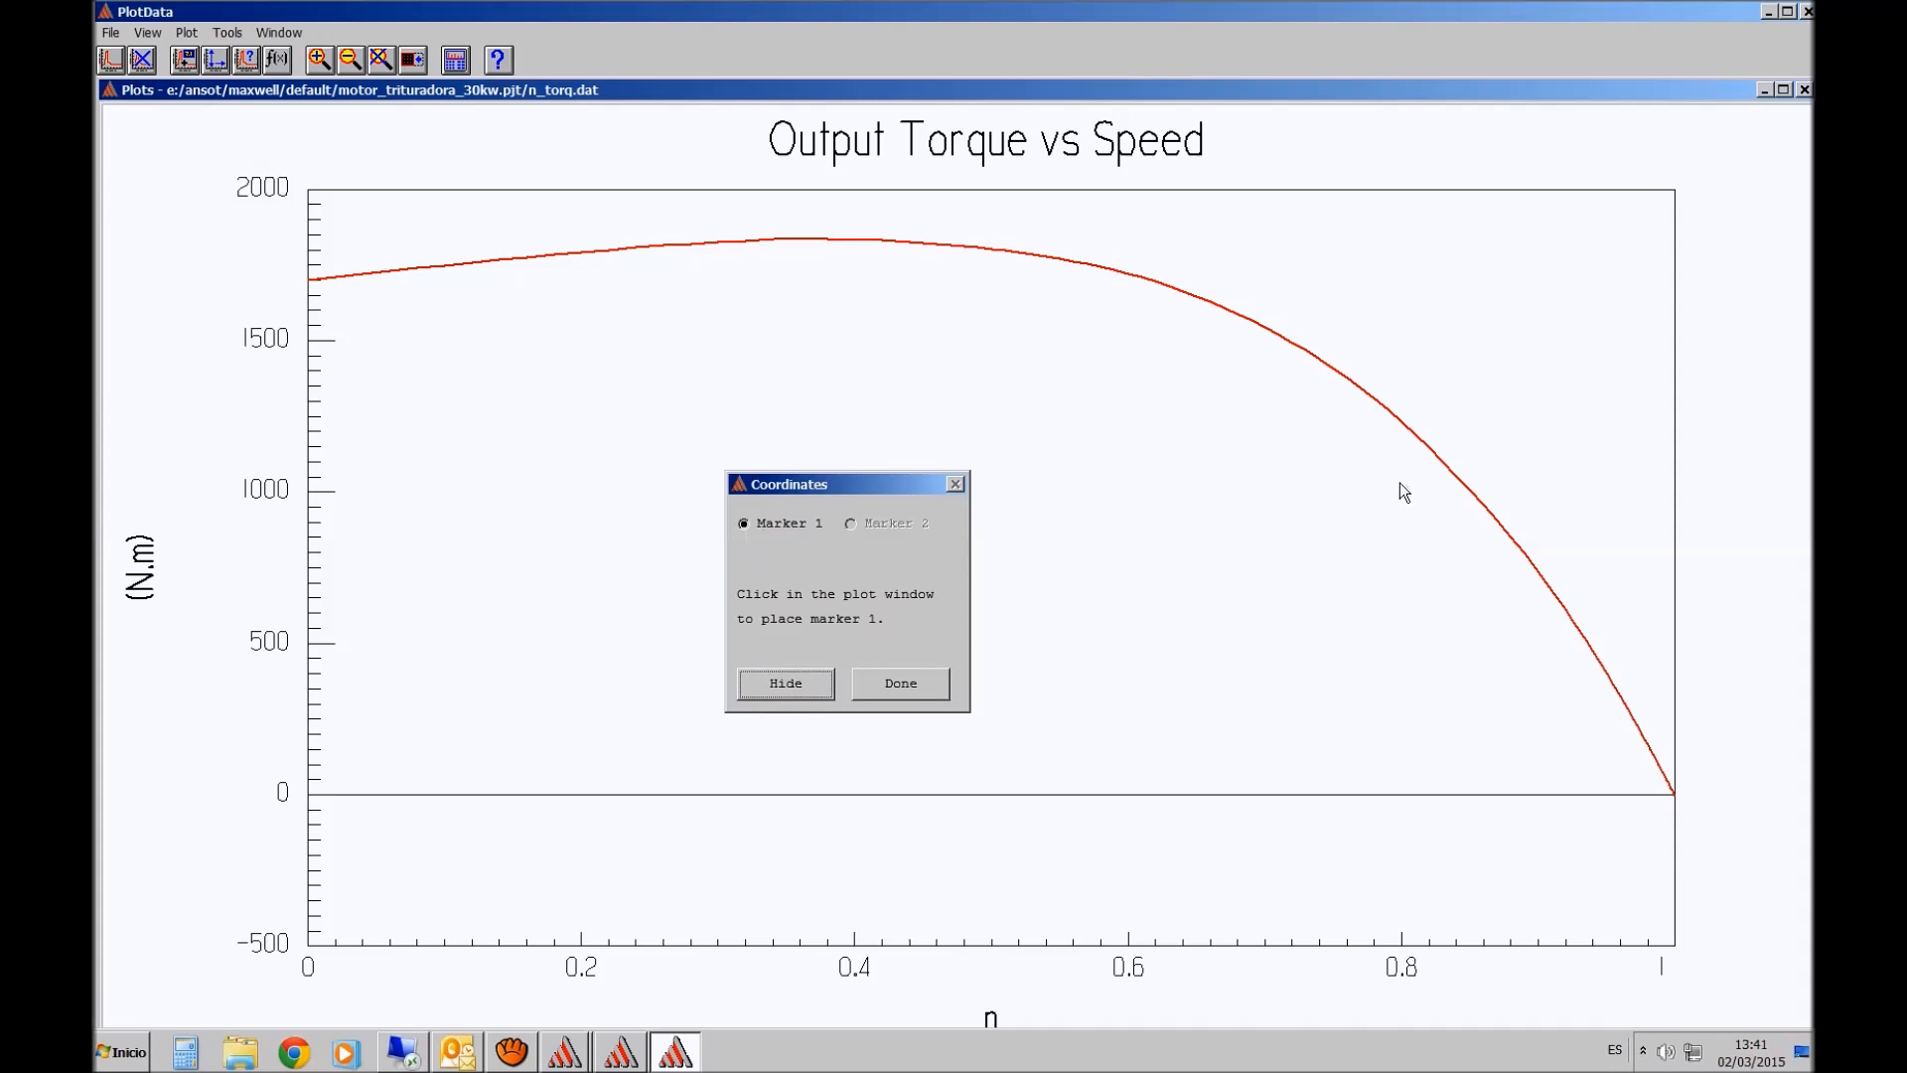
click(1383, 403)
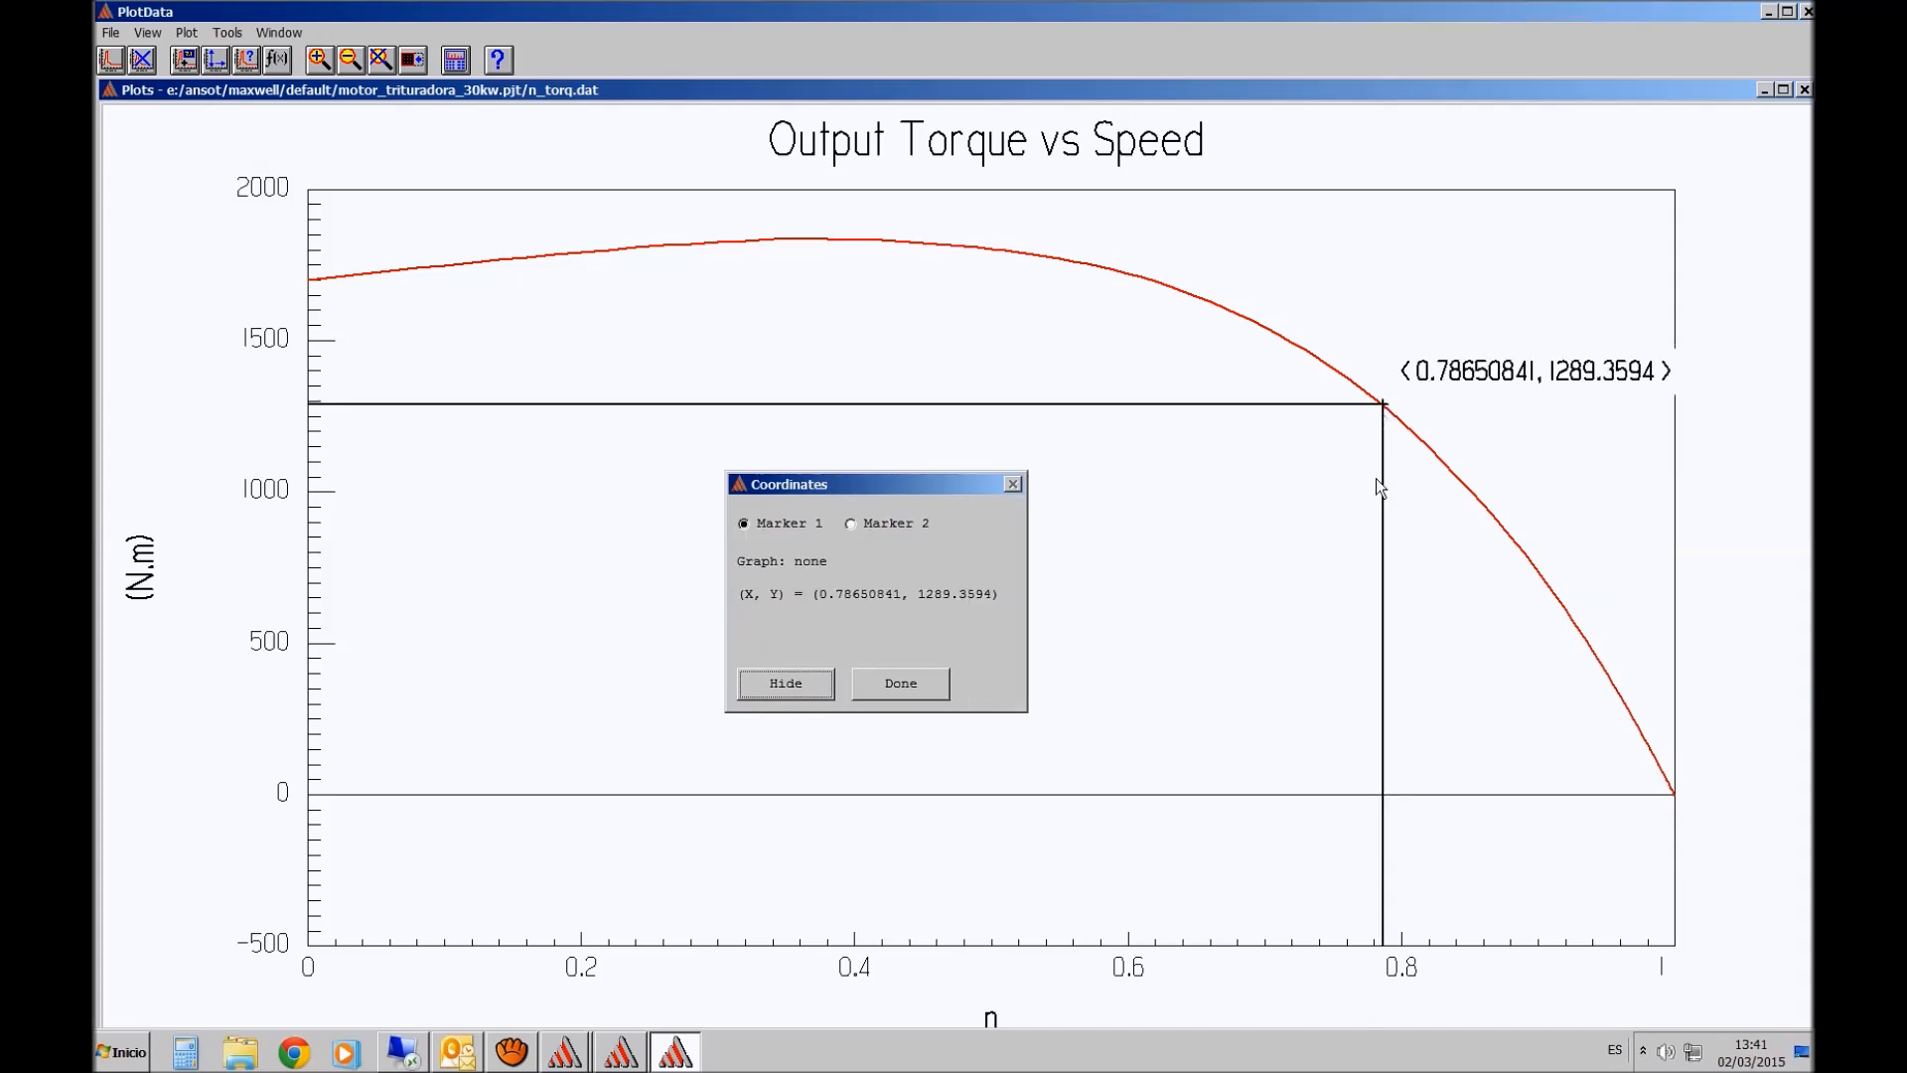
click(1385, 407)
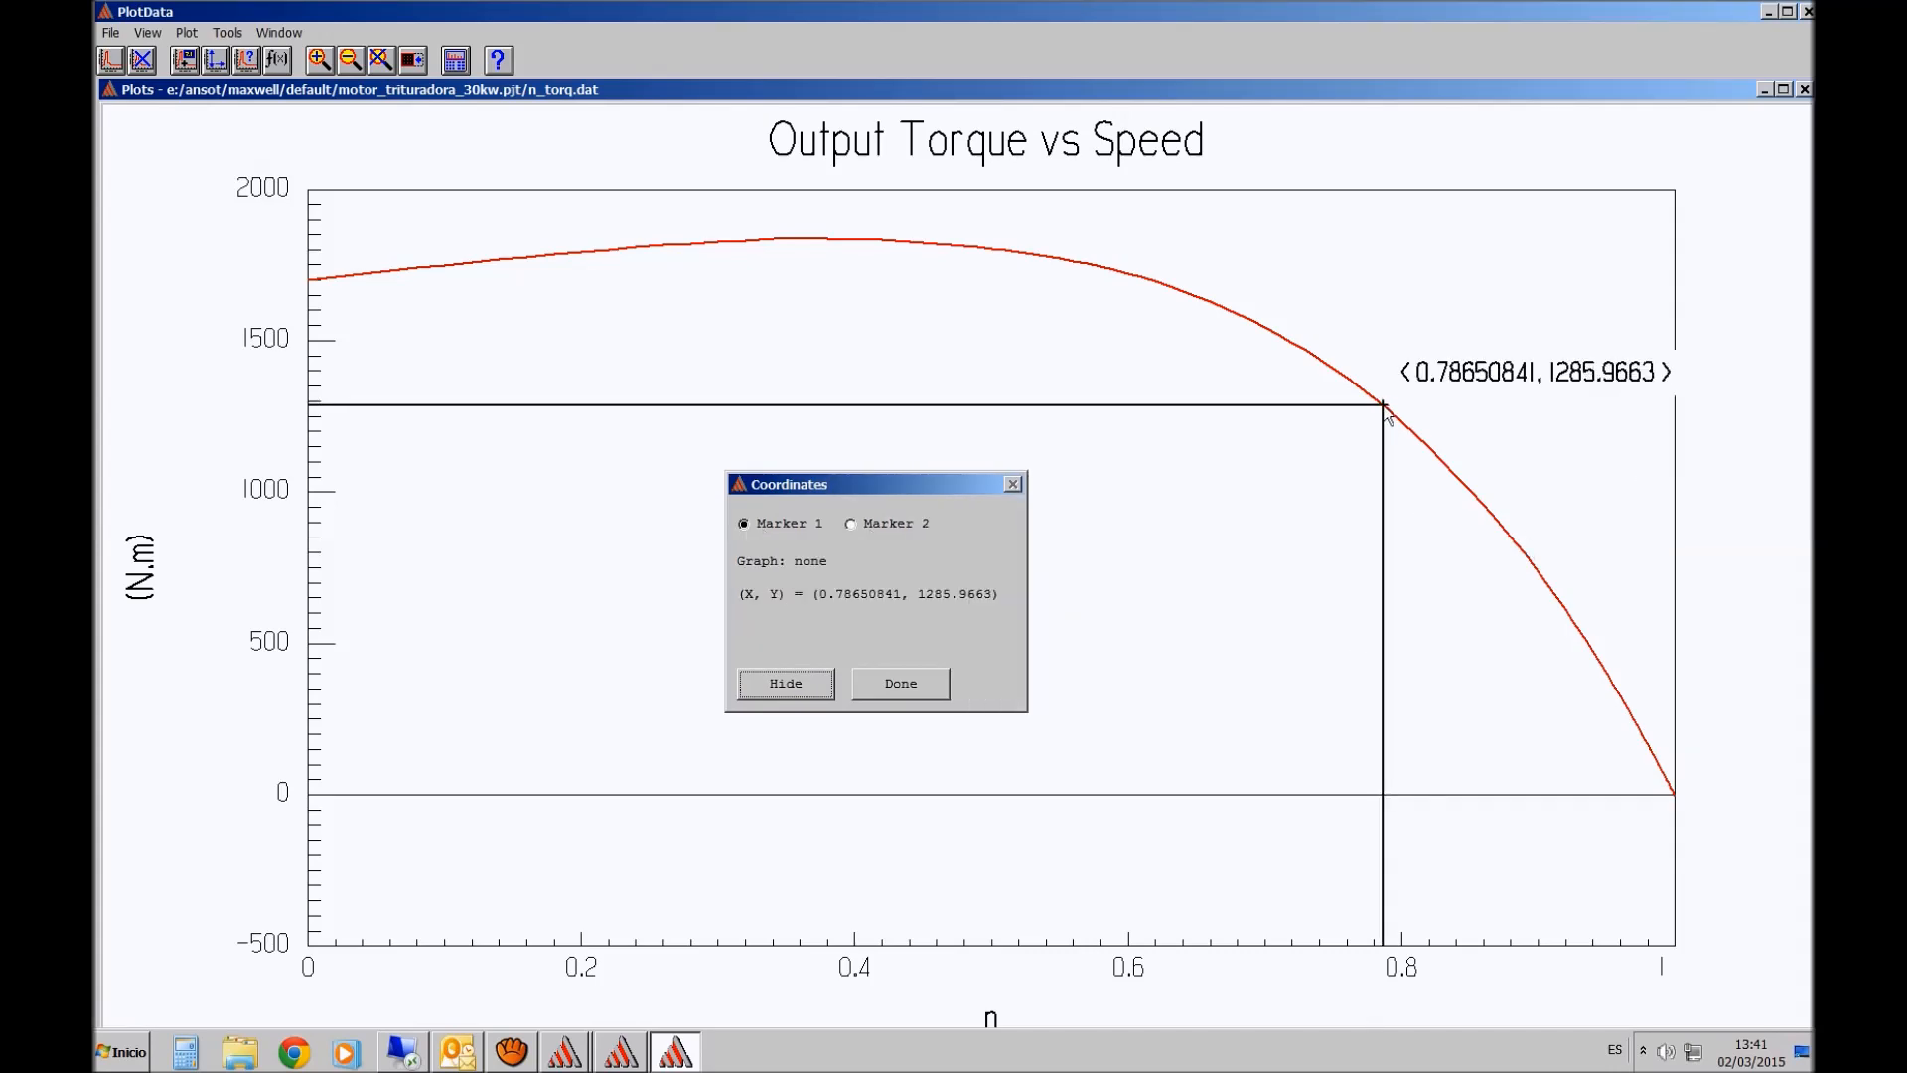
click(850, 525)
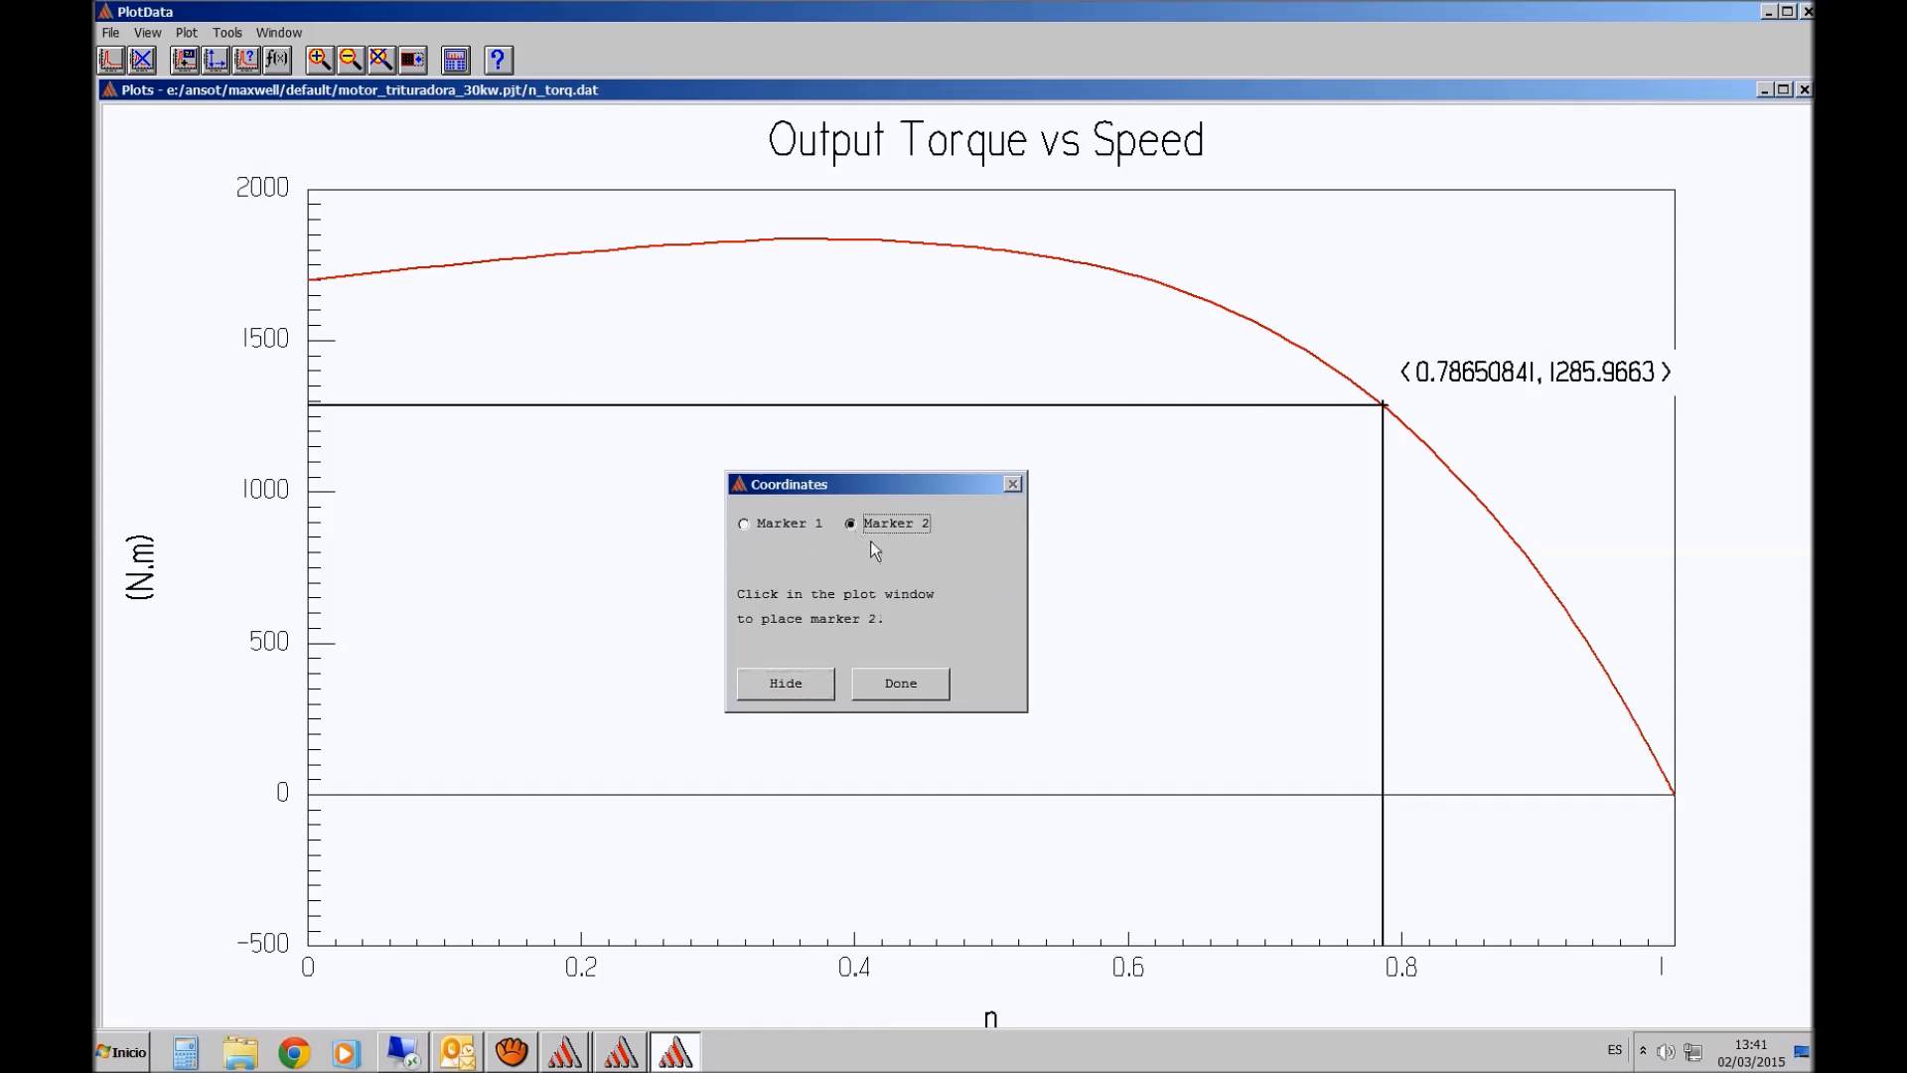
click(1590, 647)
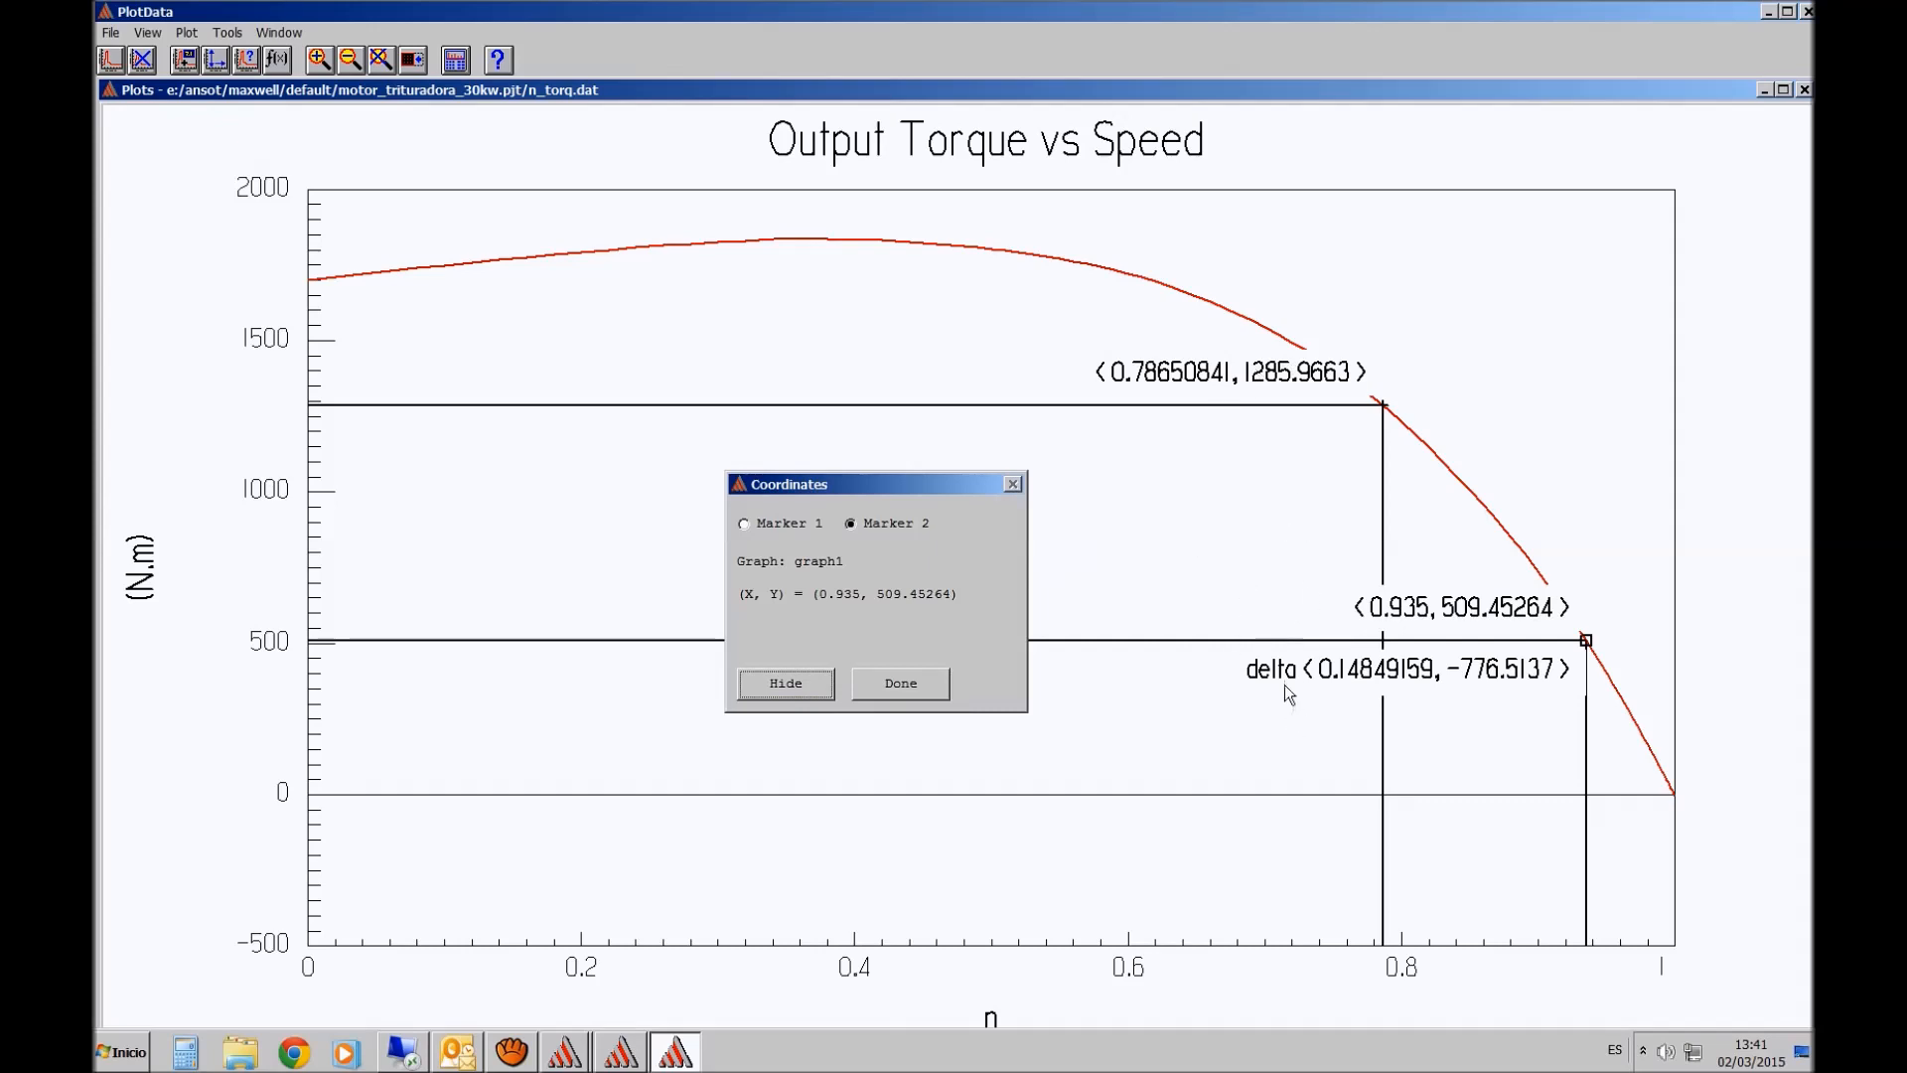
click(925, 692)
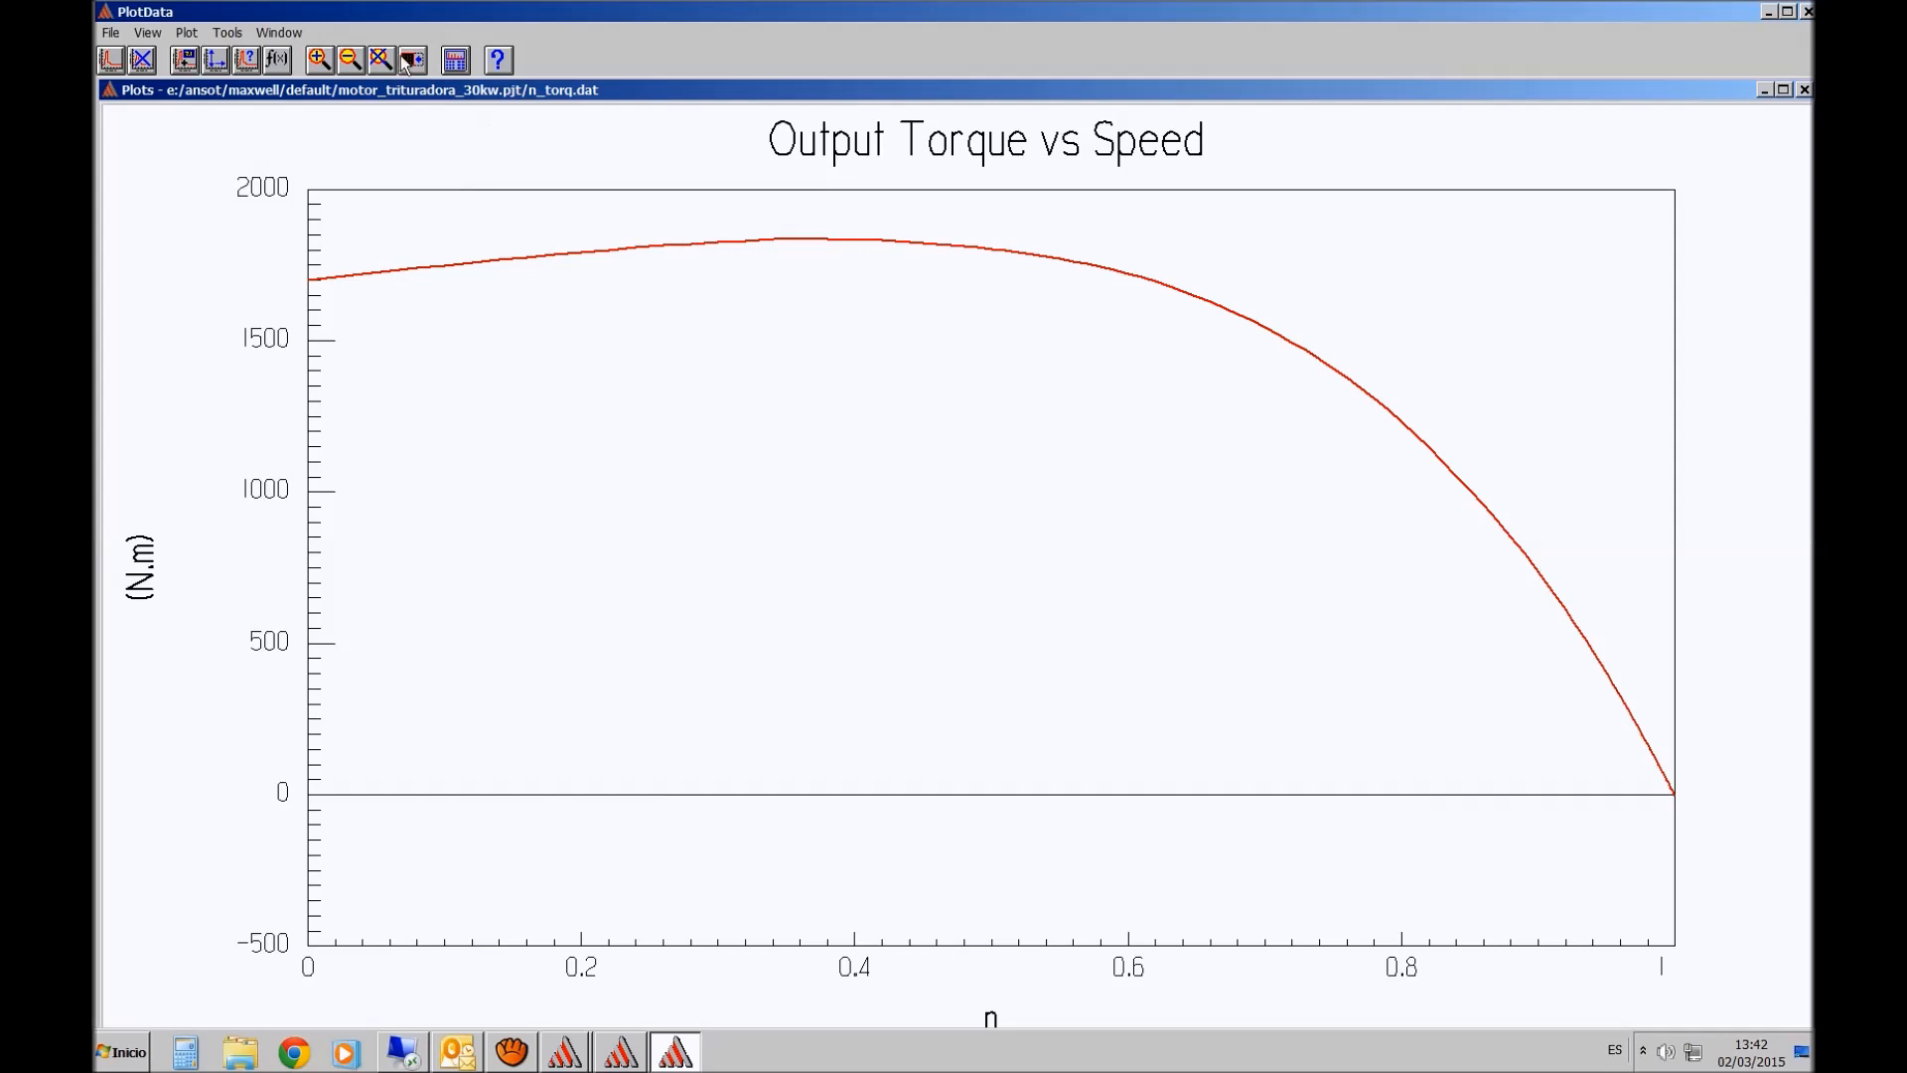
- Open the Signal Calculator for the torque curve and move its window higher over the plot
click(455, 62)
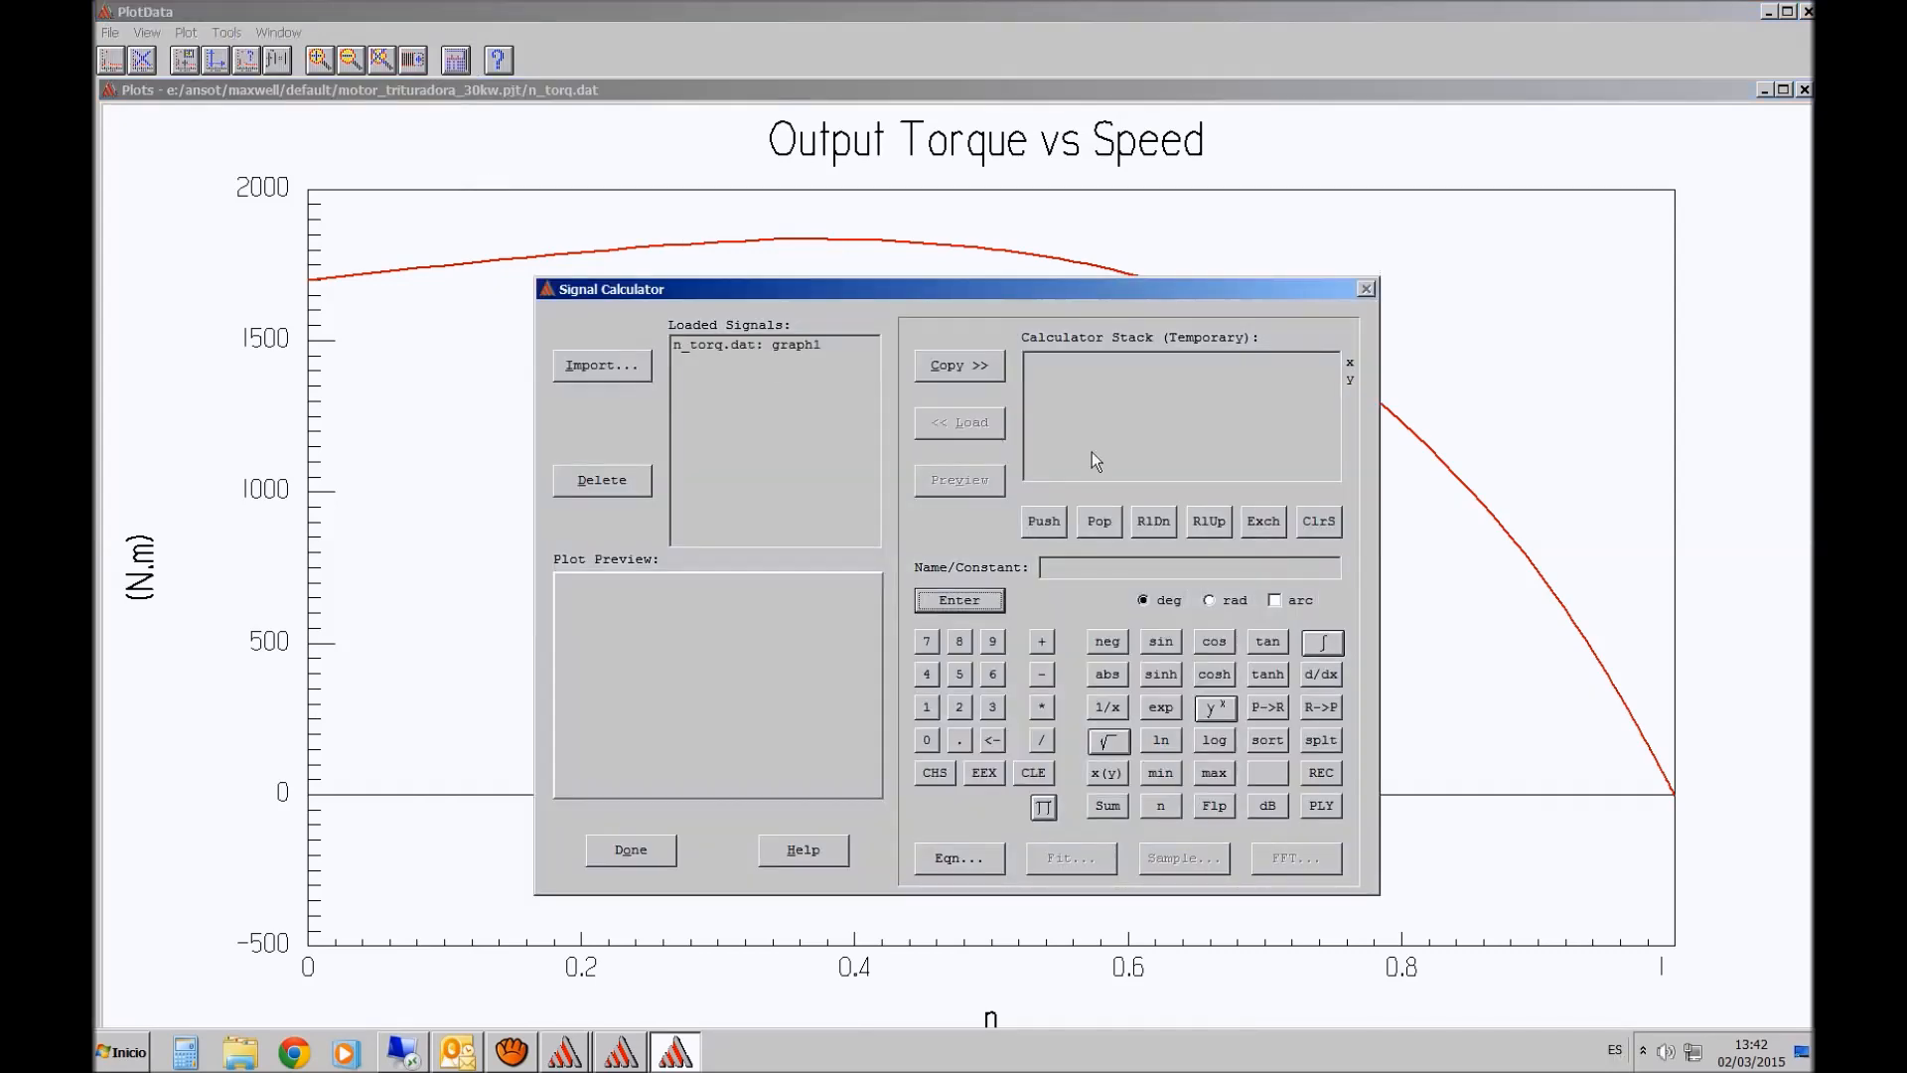
drag(1017, 289, 996, 217)
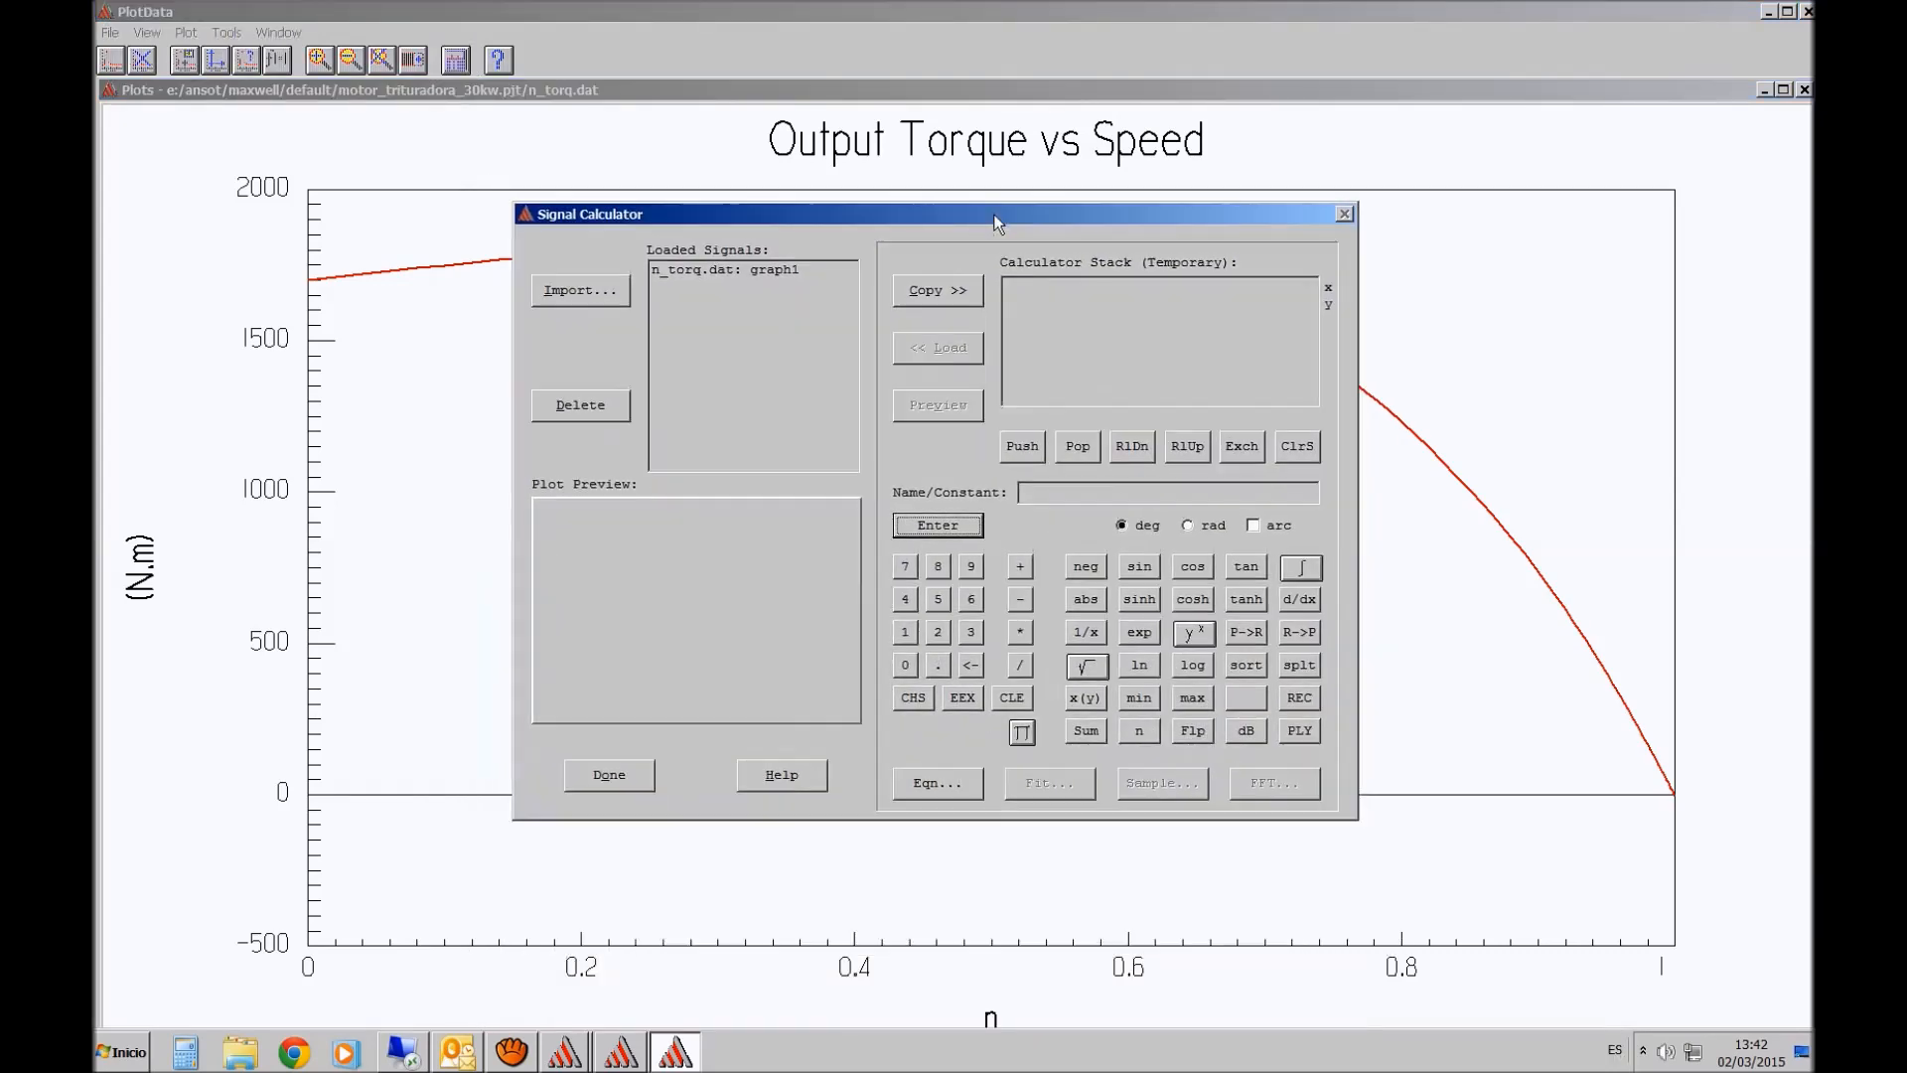